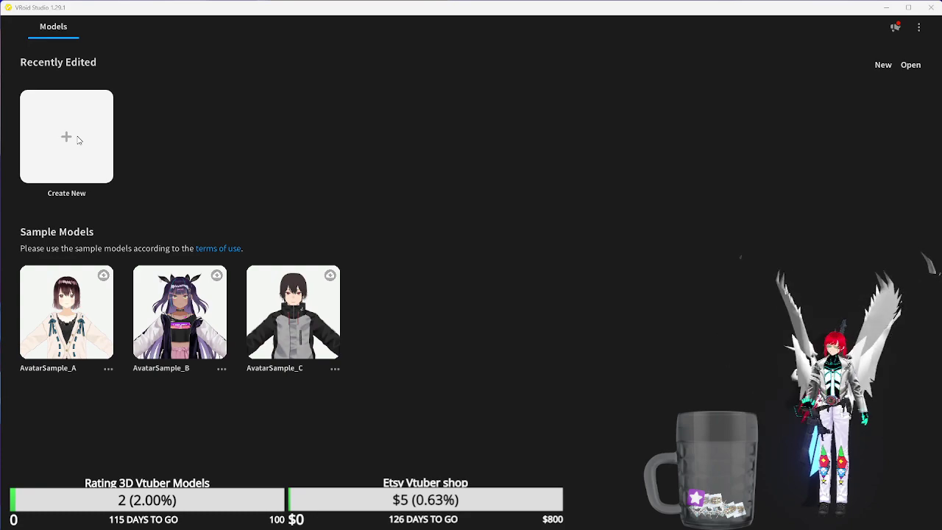
# - Create a new model from the Masc base
pyautogui.click(78, 139)
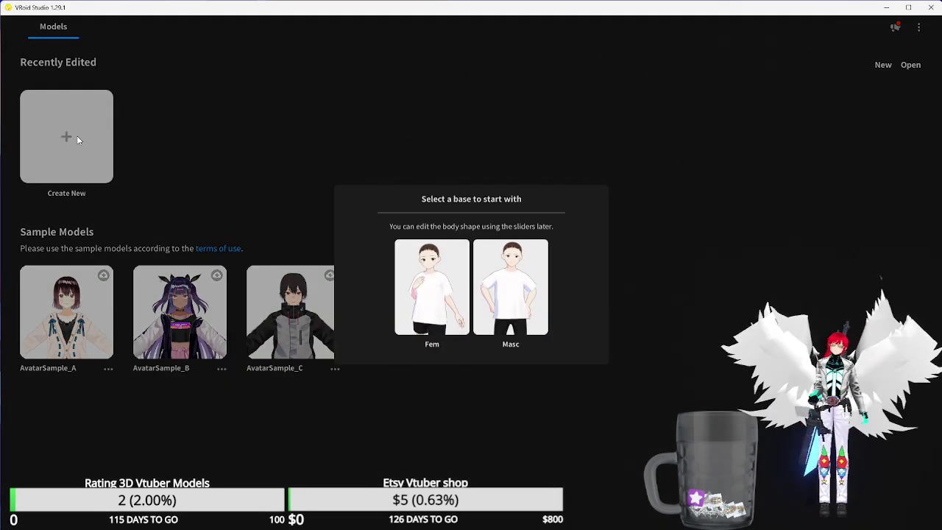
pyautogui.click(527, 306)
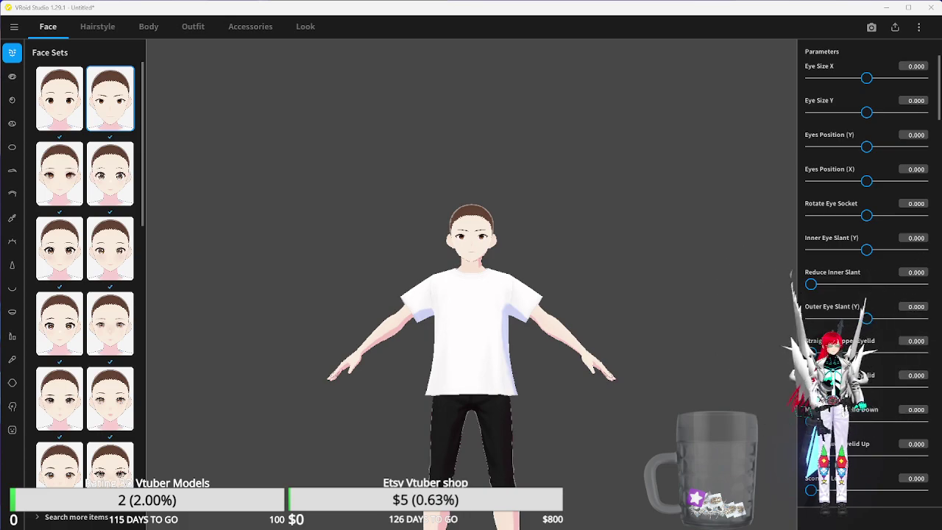
# - Switch to the browser with the character reference image, shrink its window and place it beside the avatar
pyautogui.hotkey('alt', 'Tab')
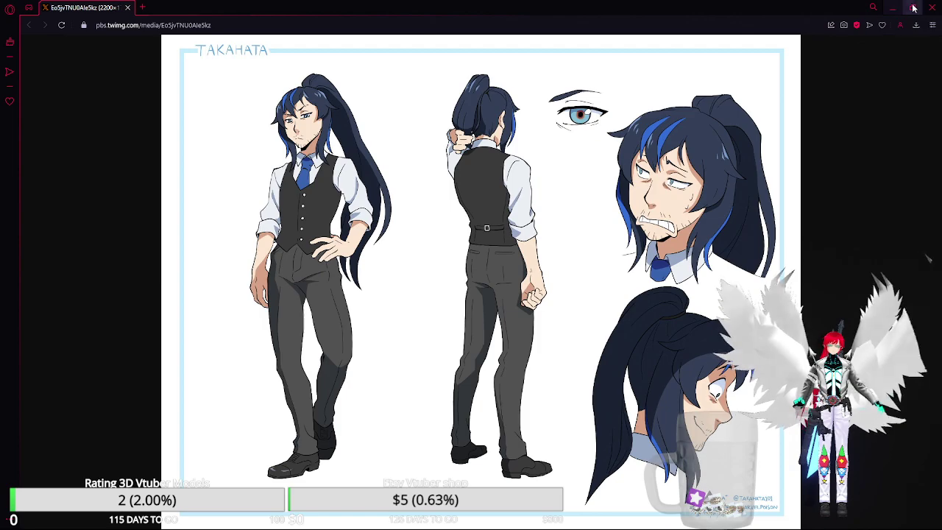
pyautogui.click(913, 6)
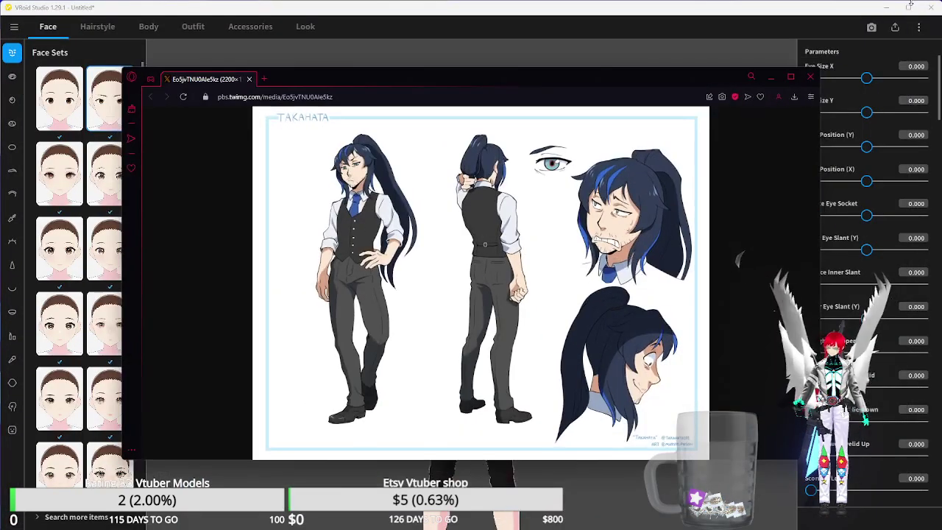
pyautogui.moveTo(324, 86); pyautogui.dragTo(702, 26)
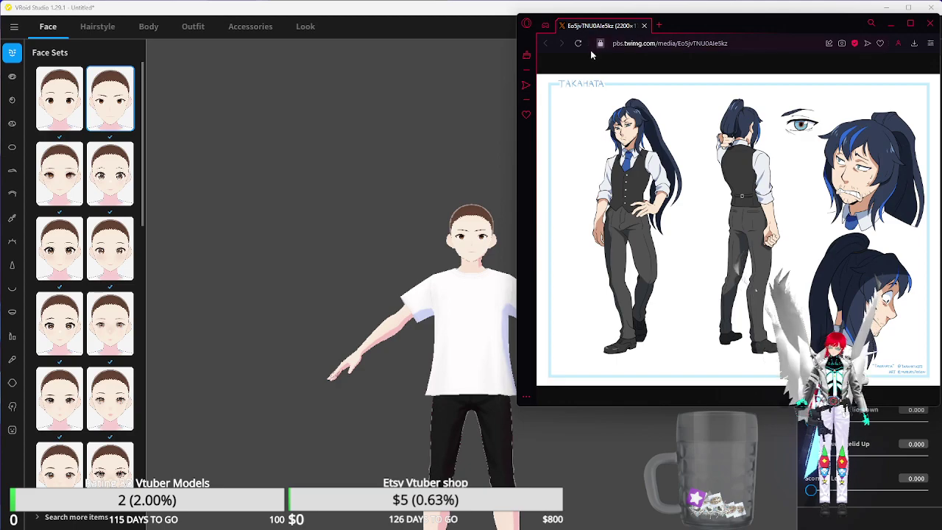
pyautogui.moveTo(700, 32); pyautogui.dragTo(699, 25)
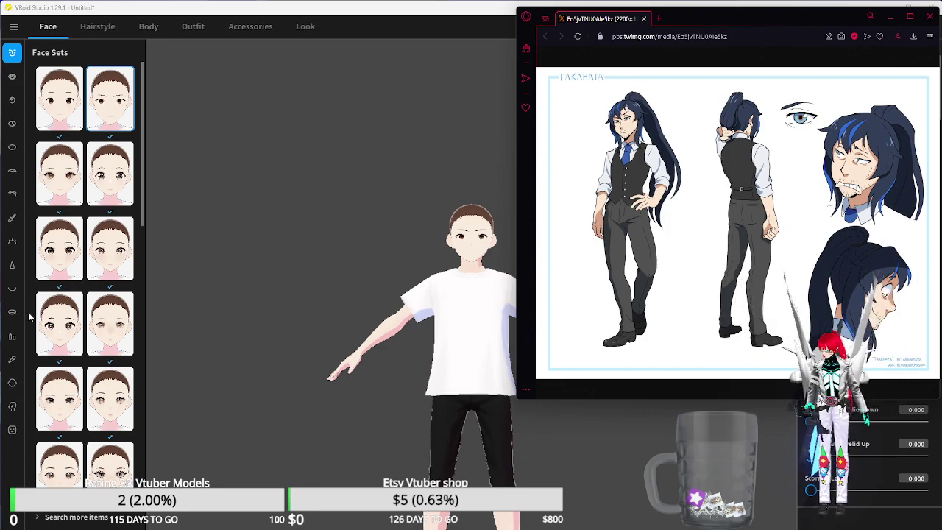
# - Examine the eye set presets for one that resembles the reference character's eyes
pyautogui.click(12, 76)
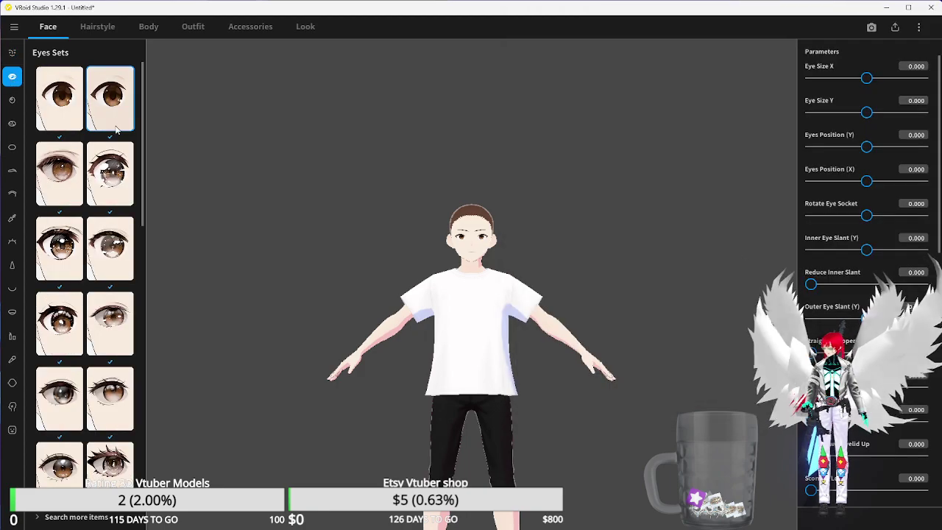
pyautogui.scroll(-2, 96, 163)
pyautogui.scroll(-3, 95, 163)
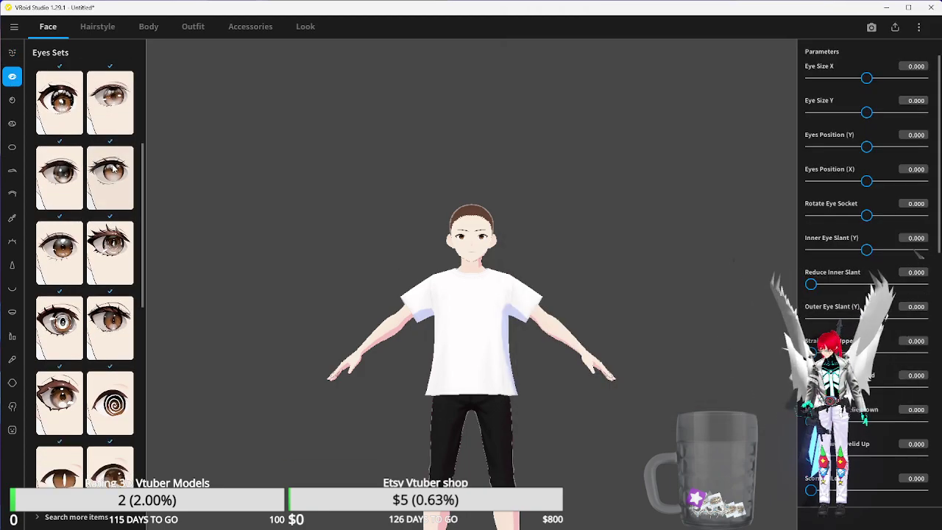
pyautogui.scroll(-5, 84, 210)
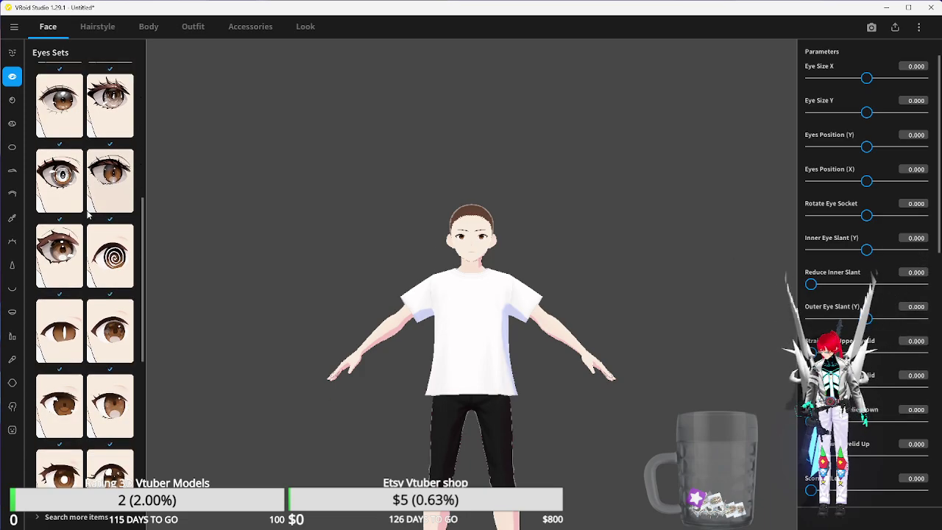
pyautogui.scroll(-1, 103, 224)
pyautogui.scroll(3, 103, 224)
pyautogui.scroll(4, 103, 219)
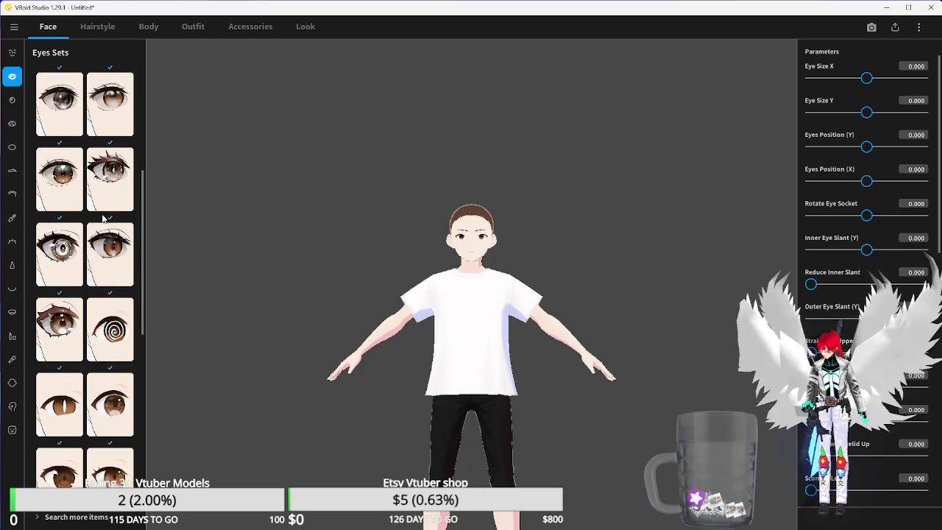
# - Examine the iris presets for a design that suits the reference character's eye
pyautogui.click(13, 100)
pyautogui.scroll(-6, 109, 157)
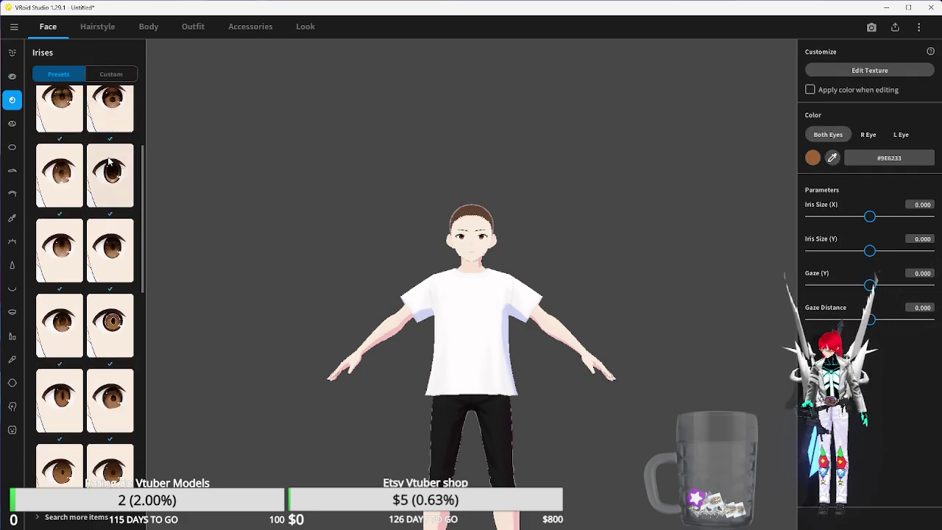
pyautogui.scroll(1, 107, 158)
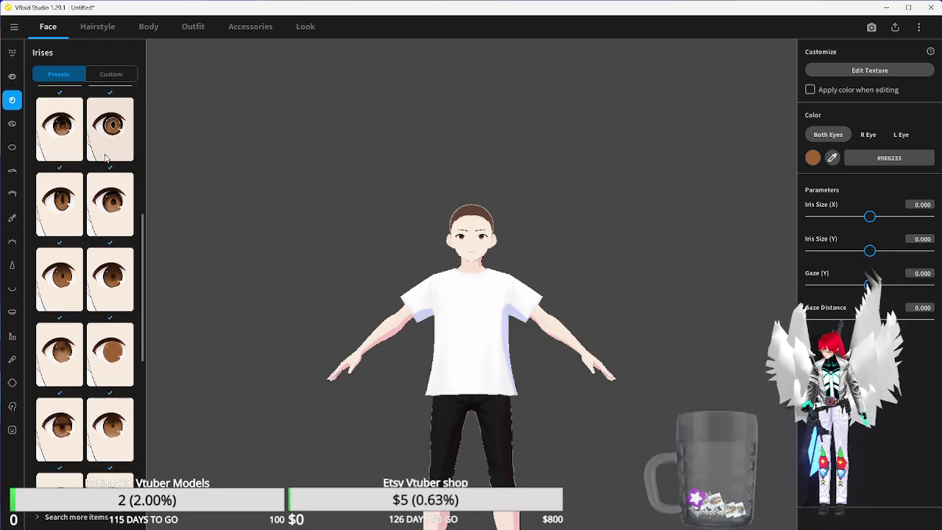
pyautogui.scroll(-3, 101, 206)
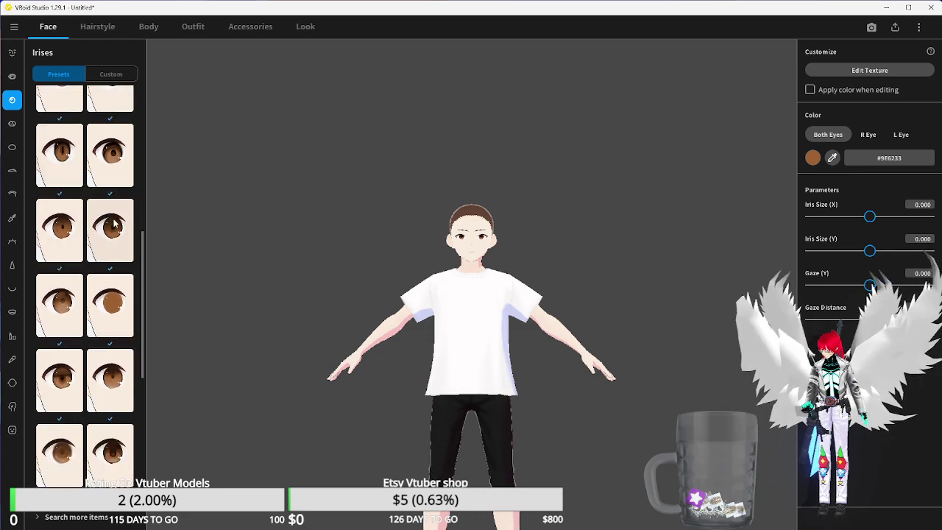
pyautogui.scroll(-5, 107, 237)
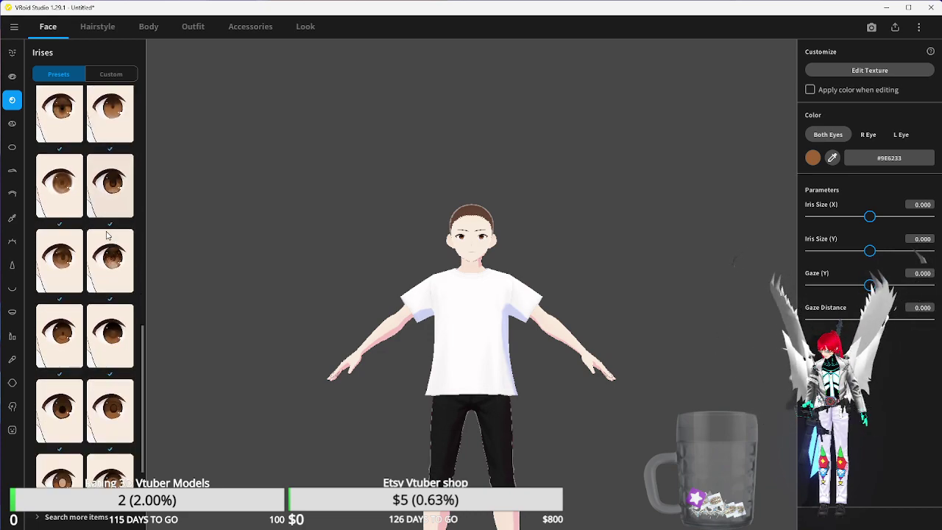
pyautogui.scroll(-1, 106, 235)
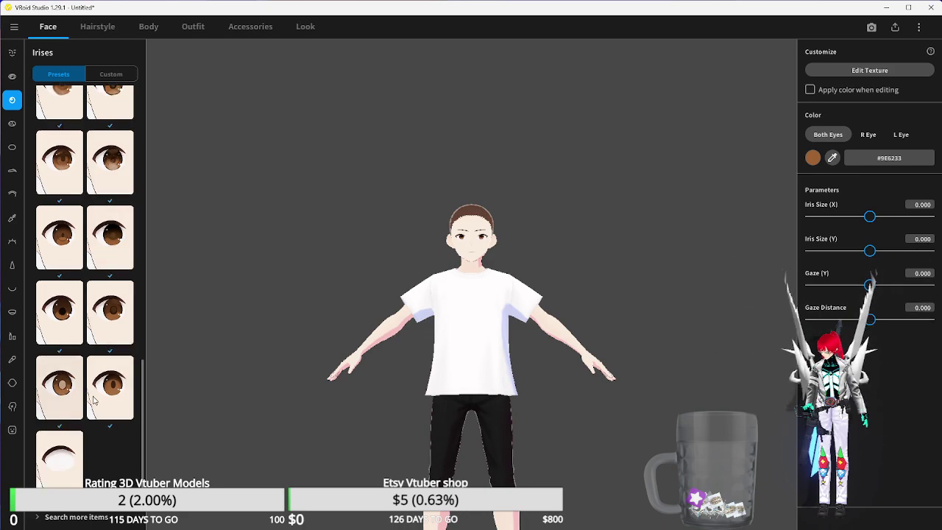
pyautogui.scroll(4, 75, 288)
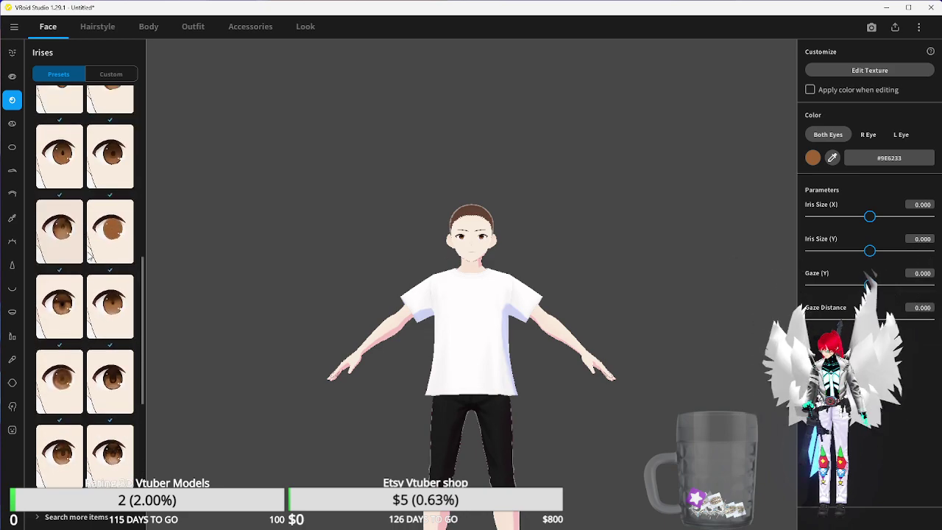
pyautogui.scroll(2, 120, 273)
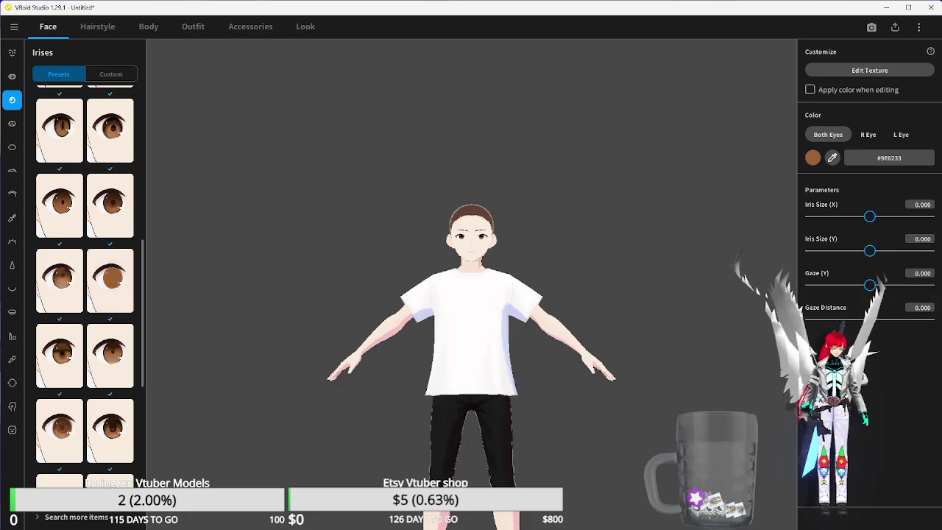
# - Check the reference image, apply the iris preset with a small dark round pupil, and open its texture for editing
pyautogui.hotkey('alt', 'Tab')
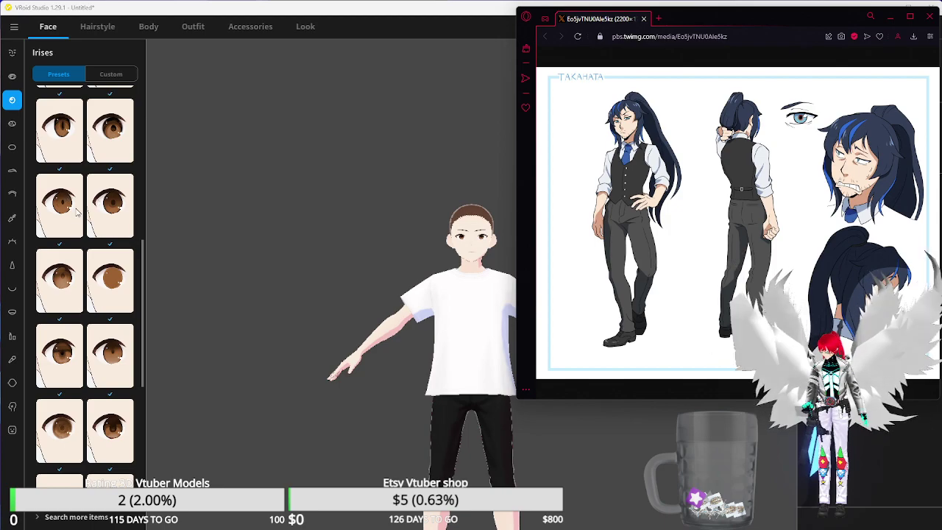
pyautogui.click(71, 211)
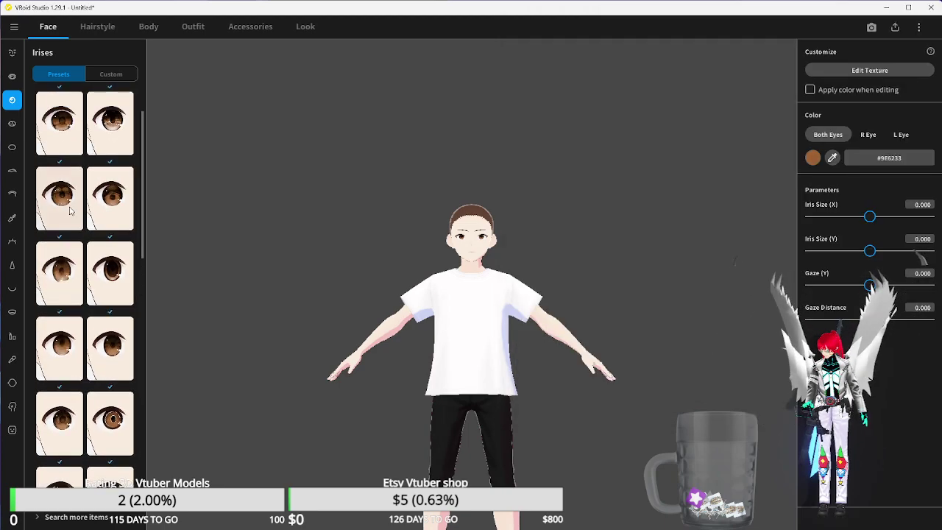
pyautogui.scroll(3, 96, 243)
pyautogui.scroll(1, 101, 257)
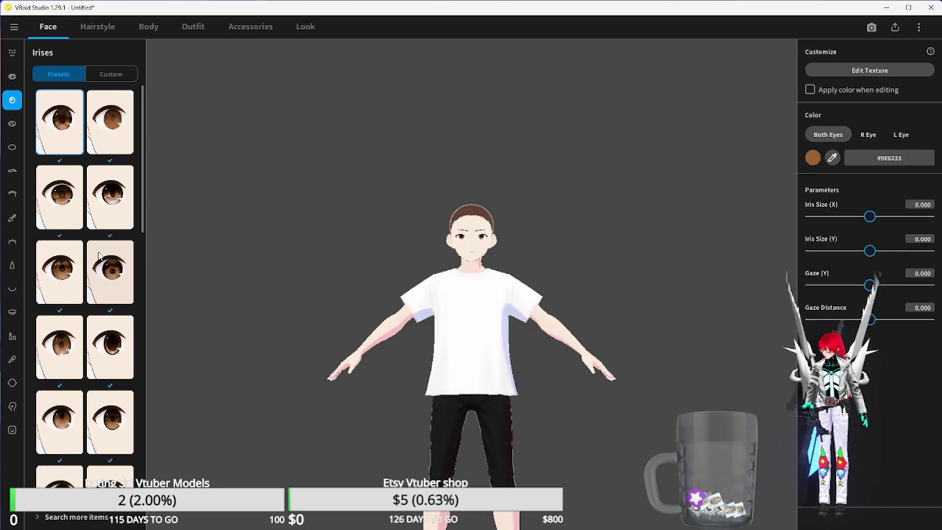
pyautogui.scroll(-5, 103, 265)
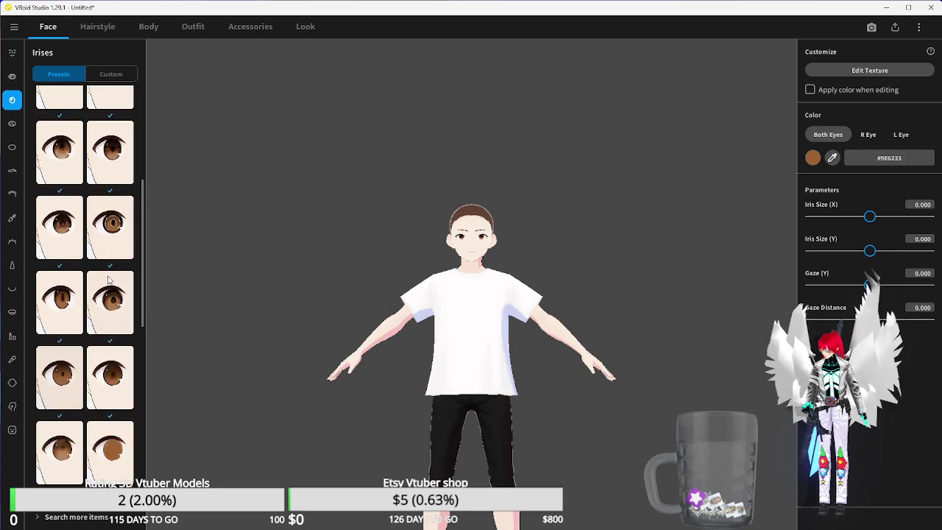
pyautogui.click(111, 376)
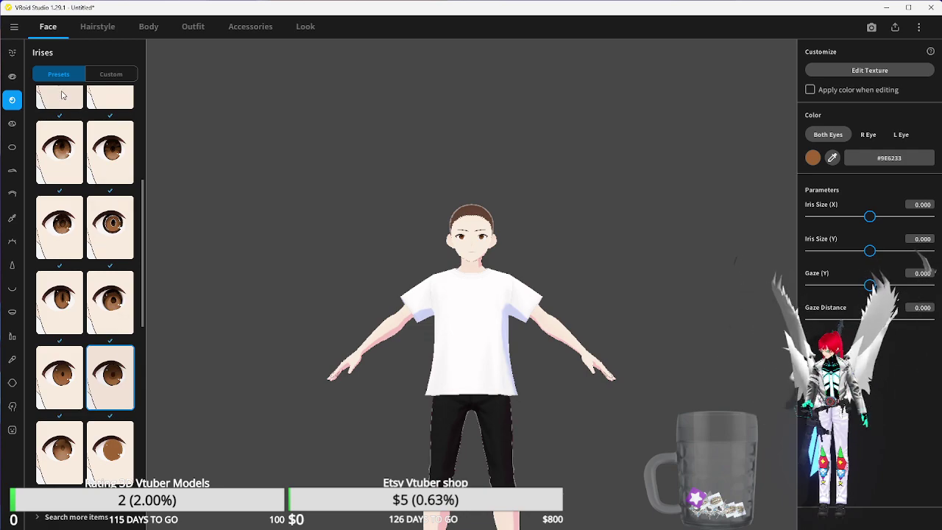
pyautogui.click(830, 70)
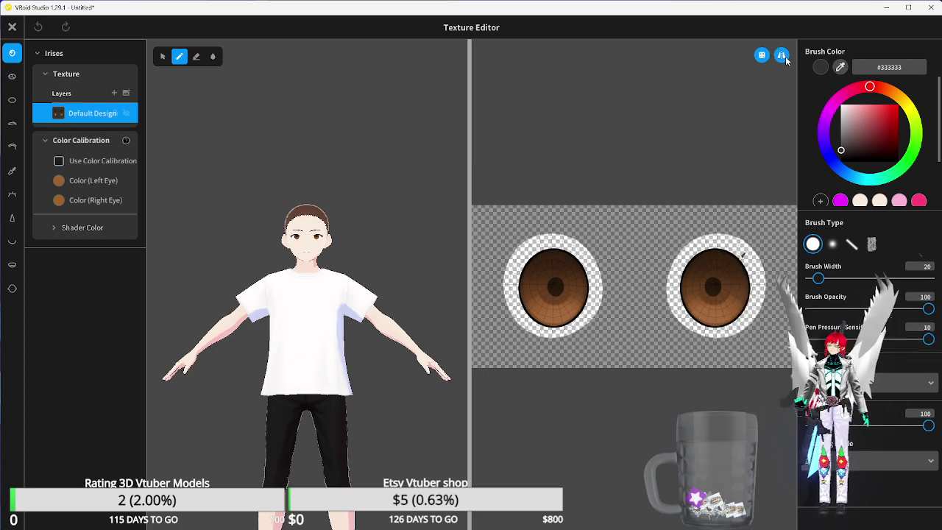
# - Try color calibration on the irises with a blue left eye and a light blue right eye
pyautogui.click(59, 181)
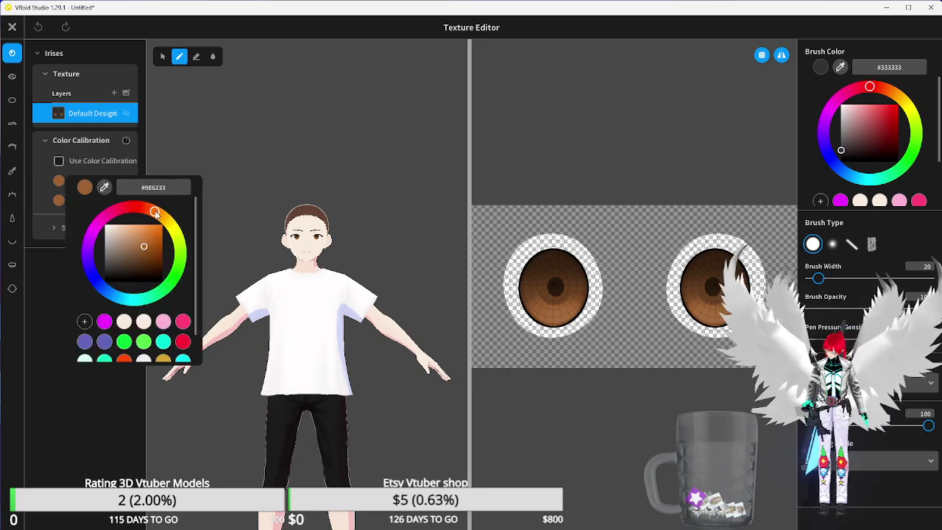
pyautogui.moveTo(155, 213); pyautogui.dragTo(90, 311)
pyautogui.click(59, 300)
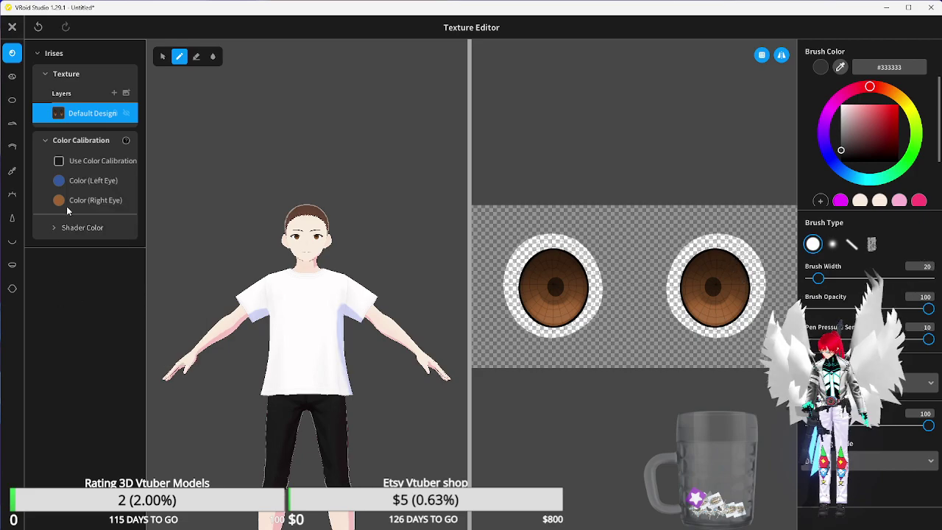
pyautogui.click(58, 200)
pyautogui.moveTo(154, 234); pyautogui.dragTo(120, 319)
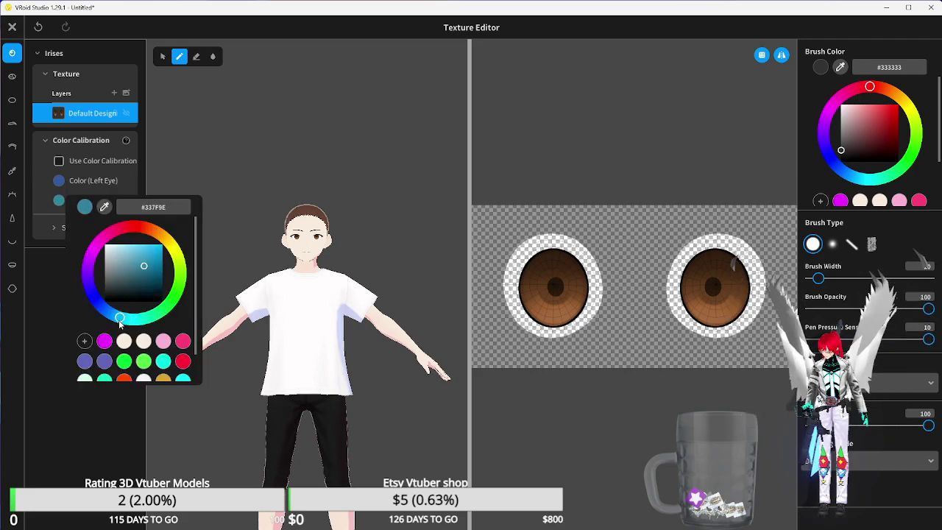
pyautogui.moveTo(144, 266); pyautogui.dragTo(145, 255)
pyautogui.click(44, 303)
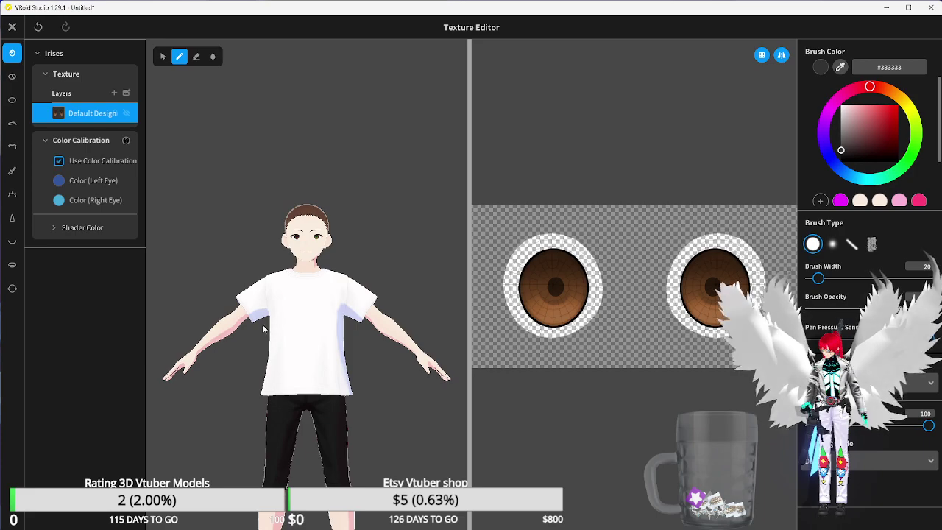
# - Try brighter calibration colors, #306CE4 for the left eye and #45C8FF for the right, and undo all the iris color changes
pyautogui.scroll(5, 294, 344)
pyautogui.scroll(4, 294, 344)
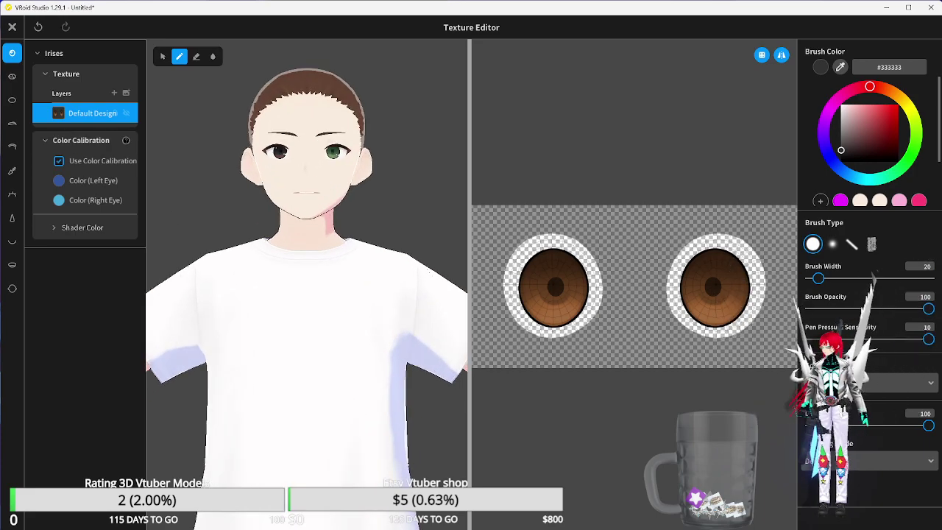
pyautogui.click(59, 182)
pyautogui.moveTo(145, 249); pyautogui.dragTo(151, 231)
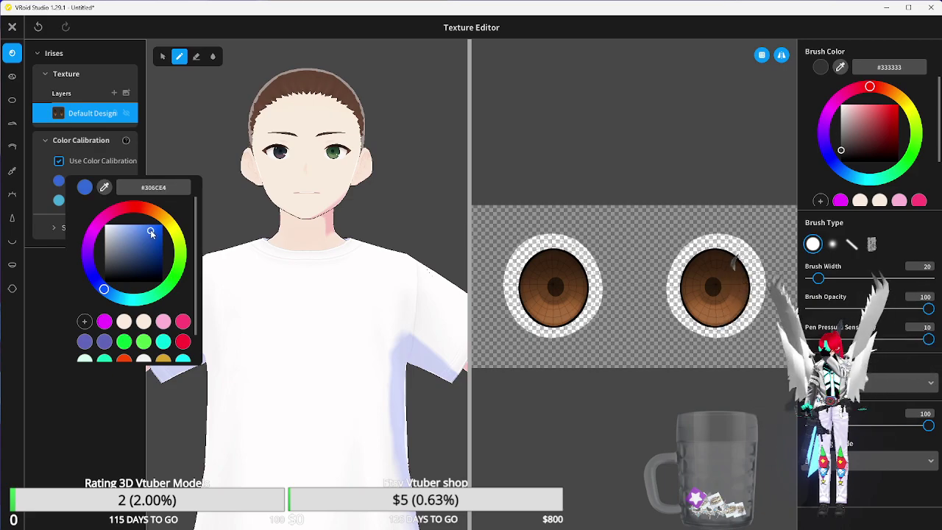
pyautogui.click(44, 259)
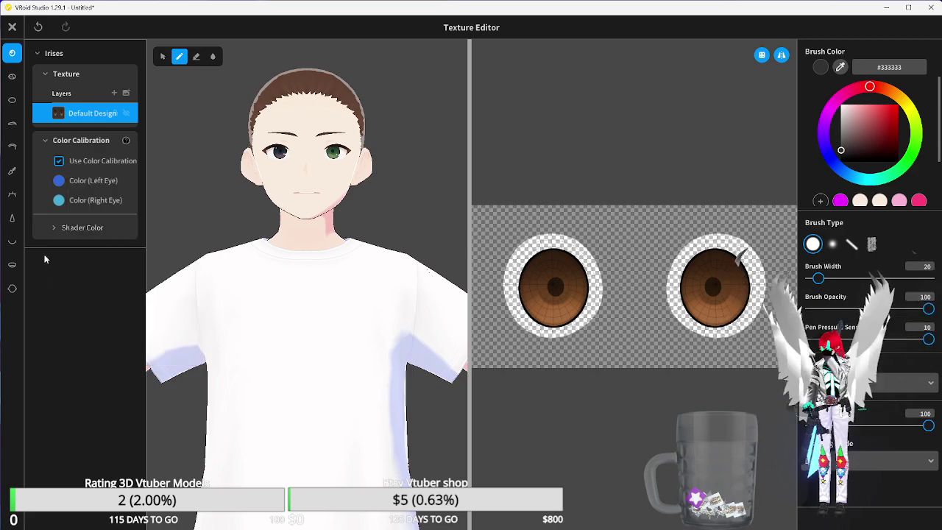
pyautogui.click(60, 201)
pyautogui.moveTo(144, 256)
pyautogui.mouseDown()
pyautogui.moveTo(144, 266)
pyautogui.moveTo(146, 242)
pyautogui.mouseUp()
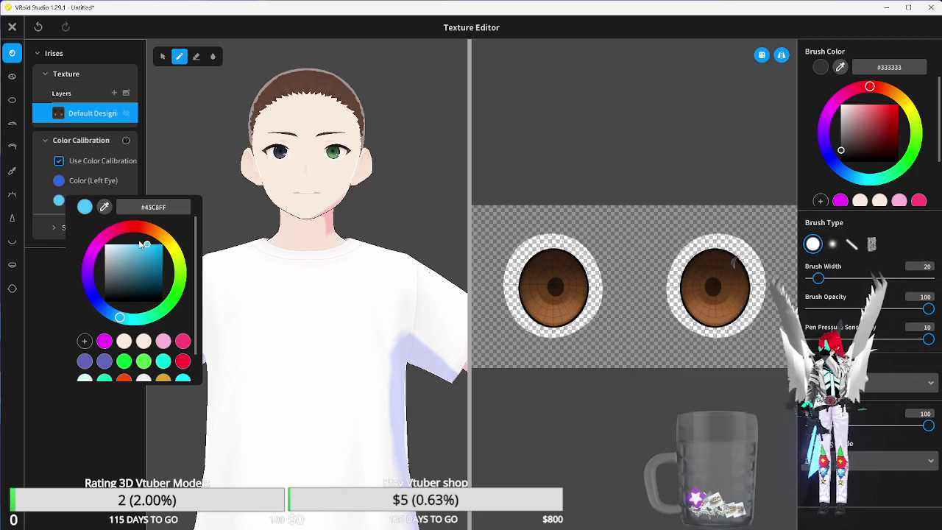
pyautogui.click(49, 297)
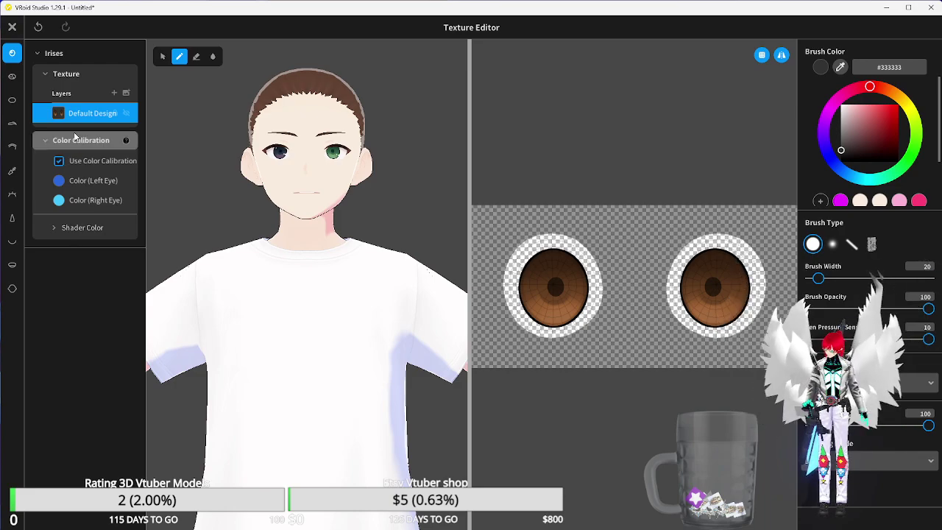
pyautogui.click(34, 29)
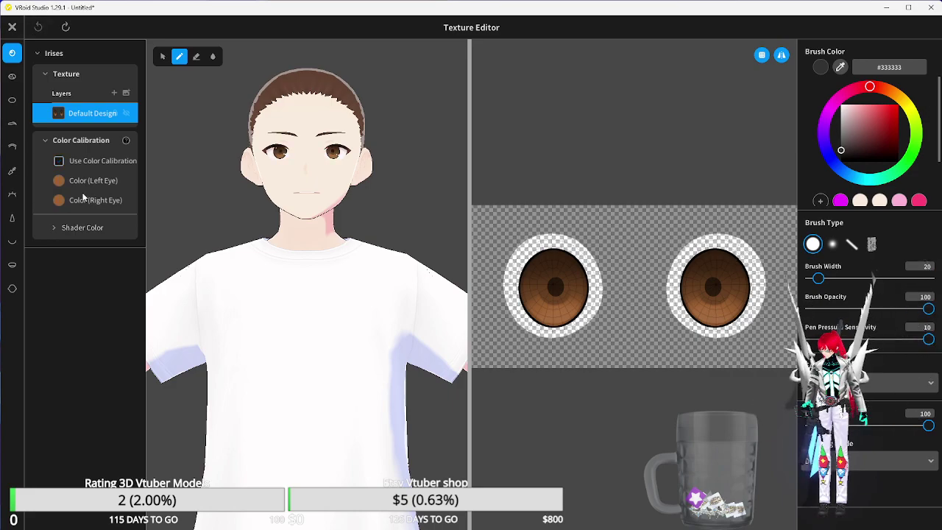
# - Set the left eye's calibration color to a medium blue with color calibration left off
pyautogui.click(59, 181)
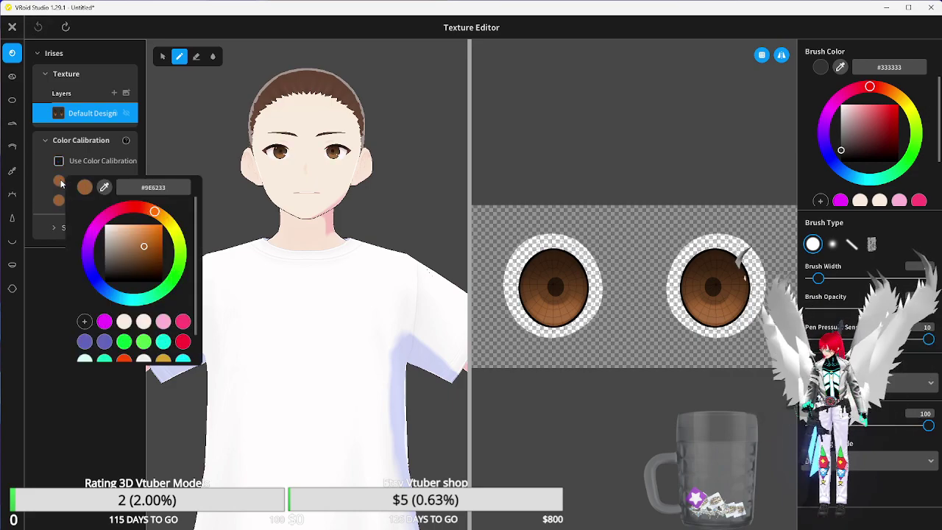
pyautogui.click(101, 293)
pyautogui.click(32, 298)
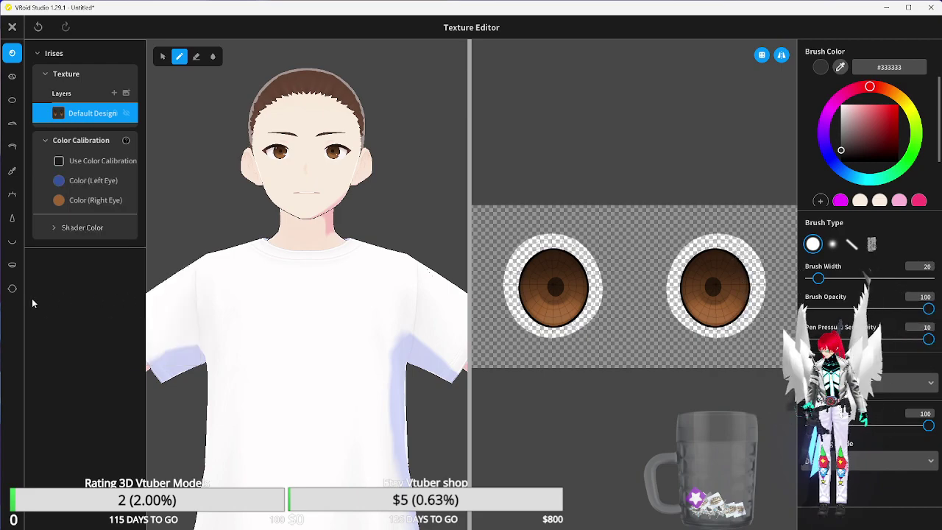
# - Match the right eye's calibration color to the left eye's blue with the eyedropper, and enable color calibration for the irises
pyautogui.click(58, 201)
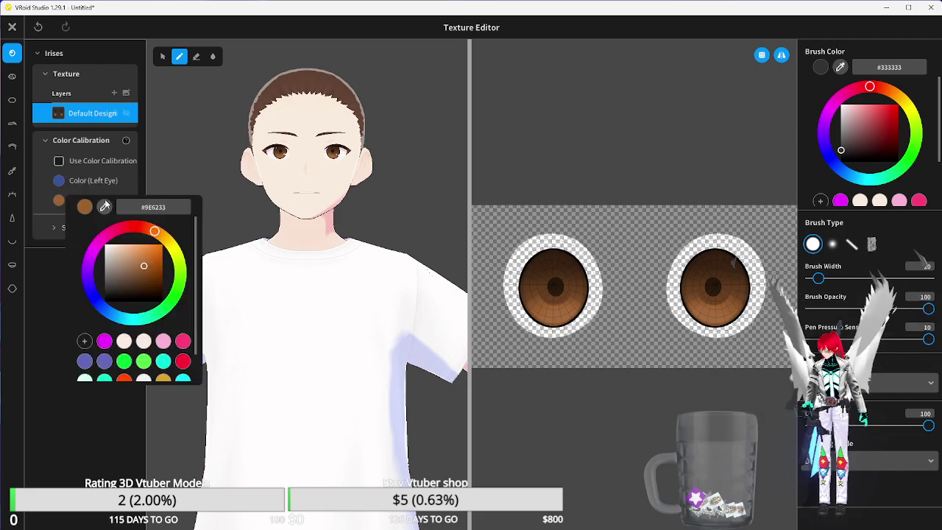
pyautogui.click(104, 208)
pyautogui.click(59, 181)
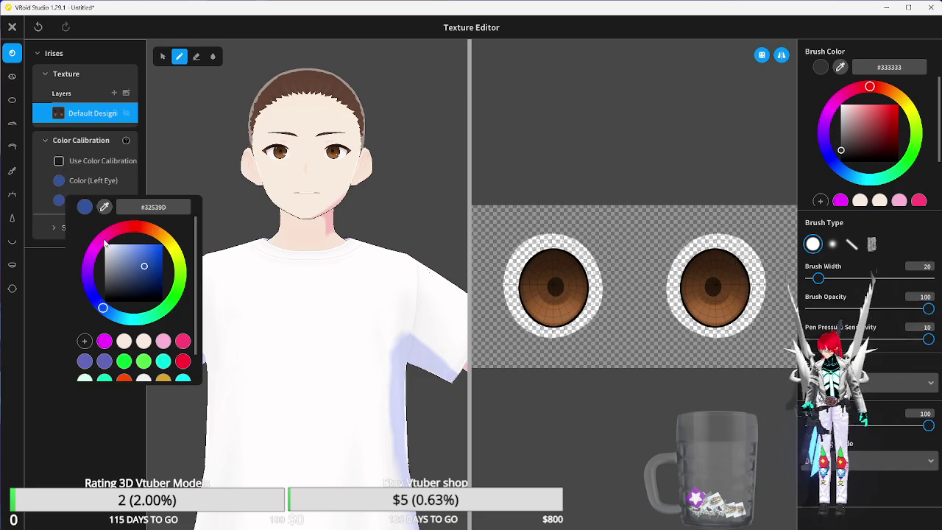
pyautogui.click(45, 300)
pyautogui.click(59, 161)
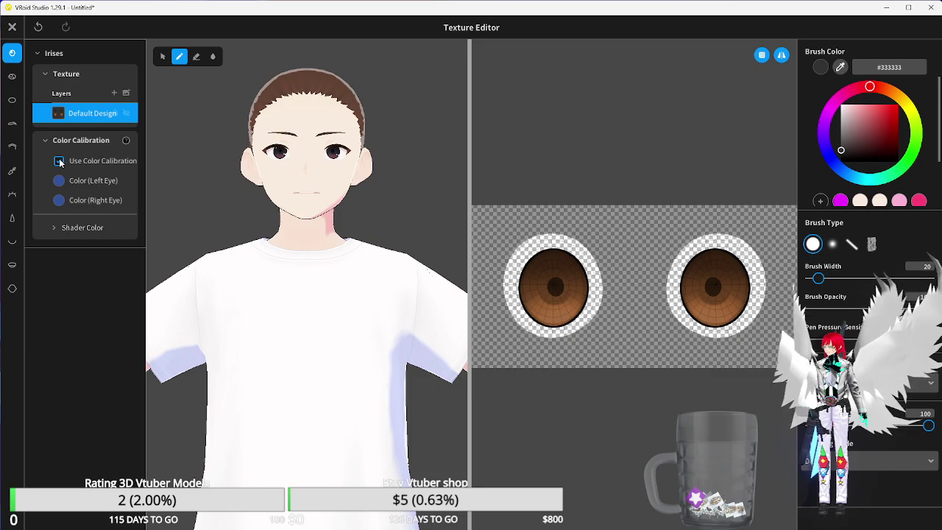
# - Try a light blue as the base color in the irises' shader settings
pyautogui.click(75, 229)
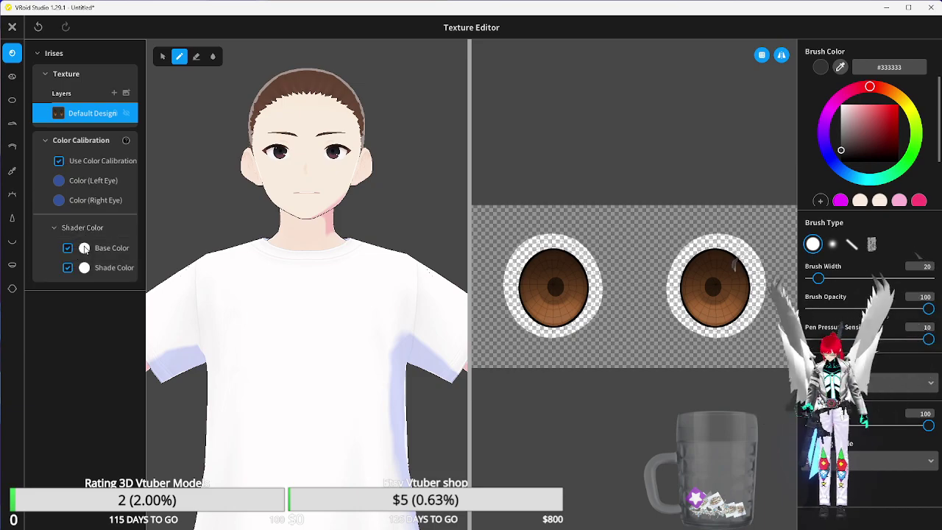
pyautogui.click(85, 248)
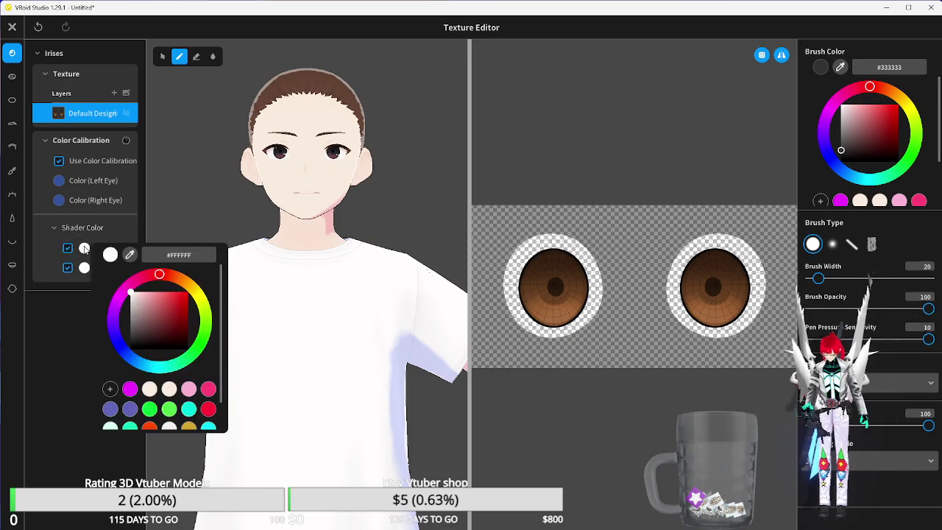
pyautogui.click(137, 363)
pyautogui.moveTo(137, 363); pyautogui.dragTo(141, 364)
pyautogui.click(64, 351)
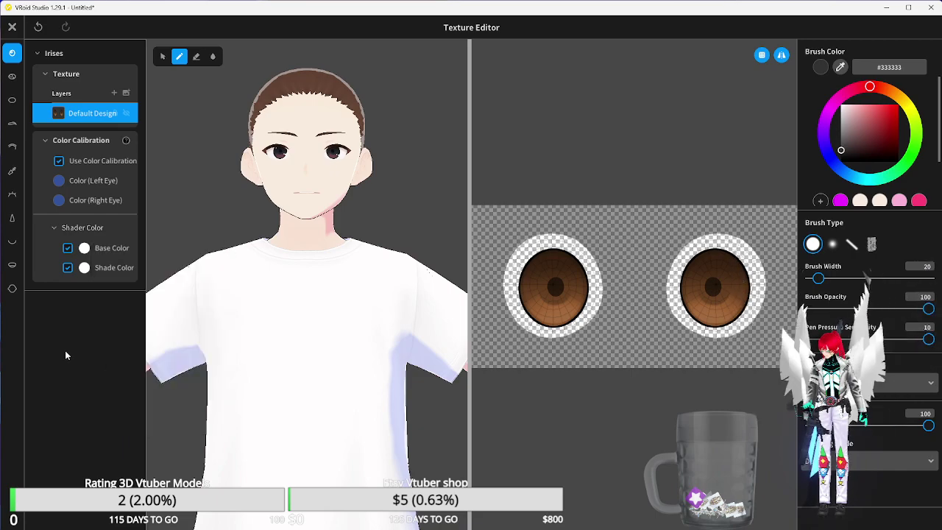
pyautogui.click(84, 248)
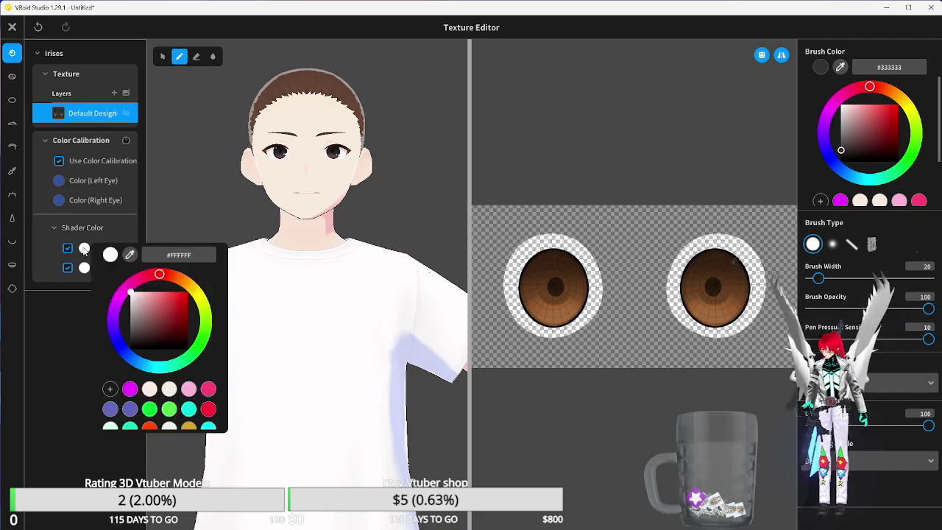
pyautogui.click(137, 362)
pyautogui.moveTo(130, 293)
pyautogui.mouseDown()
pyautogui.moveTo(170, 301)
pyautogui.moveTo(134, 293)
pyautogui.moveTo(170, 292)
pyautogui.moveTo(170, 278)
pyautogui.mouseUp()
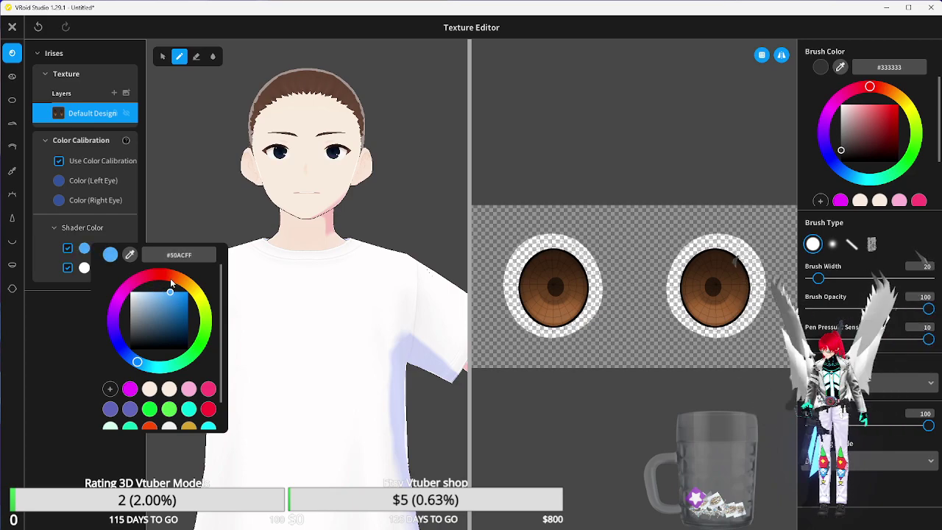
pyautogui.click(48, 309)
# - Try the same light blue for the irises' shade color by sampling it from the shader's base color
pyautogui.click(85, 269)
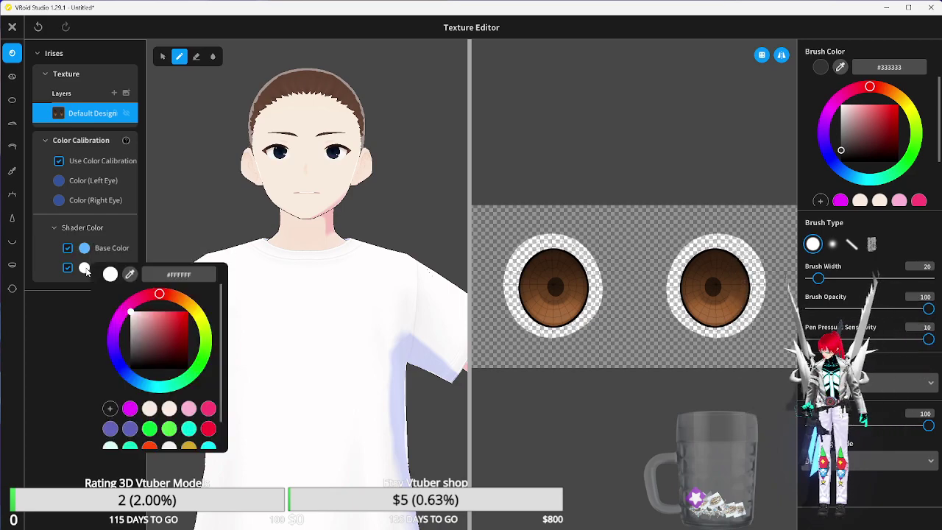
pyautogui.click(130, 274)
pyautogui.click(85, 248)
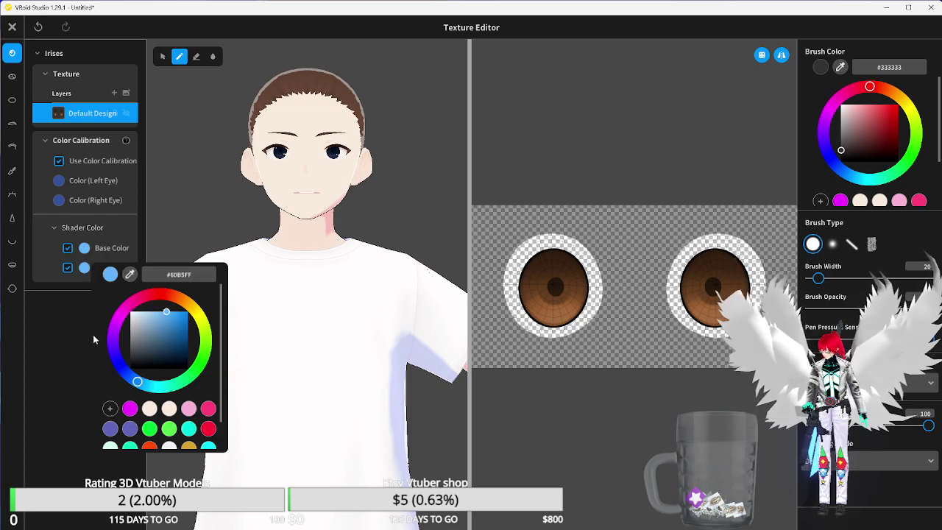
pyautogui.click(71, 334)
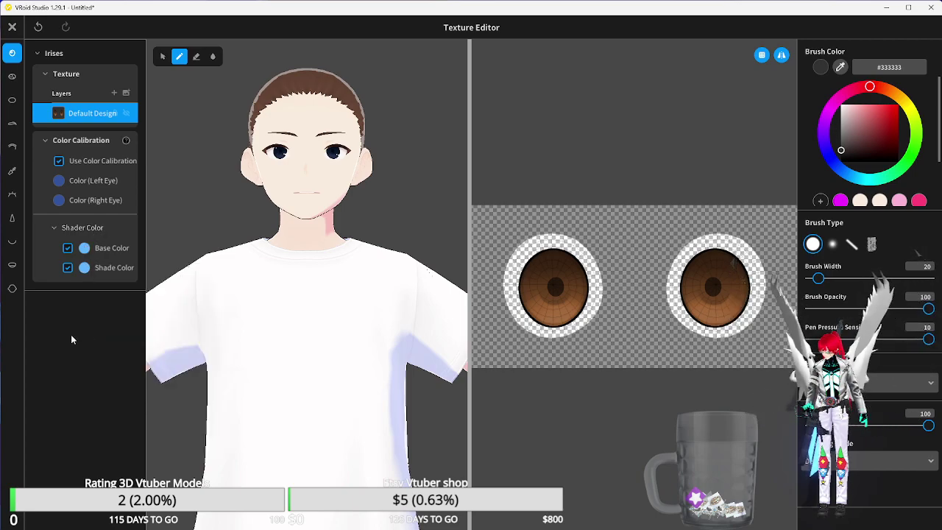
# - Lighten the left eye's calibration color to #7DA4FF and sample it for the right eye's calibration color
pyautogui.click(59, 180)
pyautogui.moveTo(146, 248)
pyautogui.mouseDown()
pyautogui.moveTo(139, 208)
pyautogui.moveTo(114, 205)
pyautogui.moveTo(134, 212)
pyautogui.mouseUp()
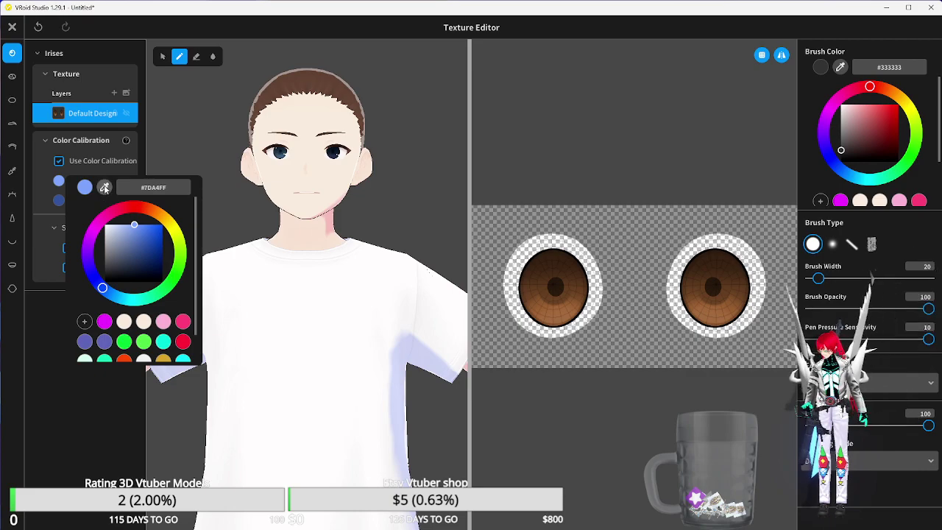
pyautogui.click(59, 200)
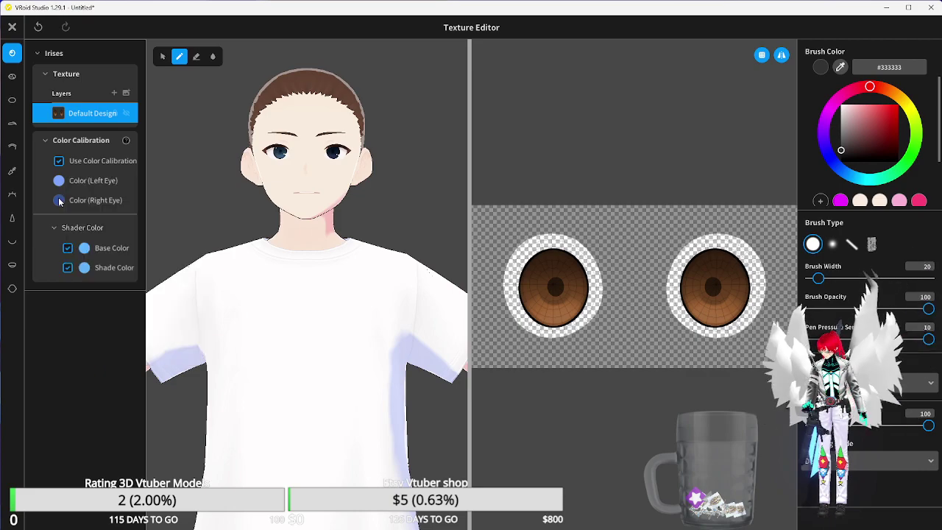
pyautogui.click(60, 201)
pyautogui.click(105, 208)
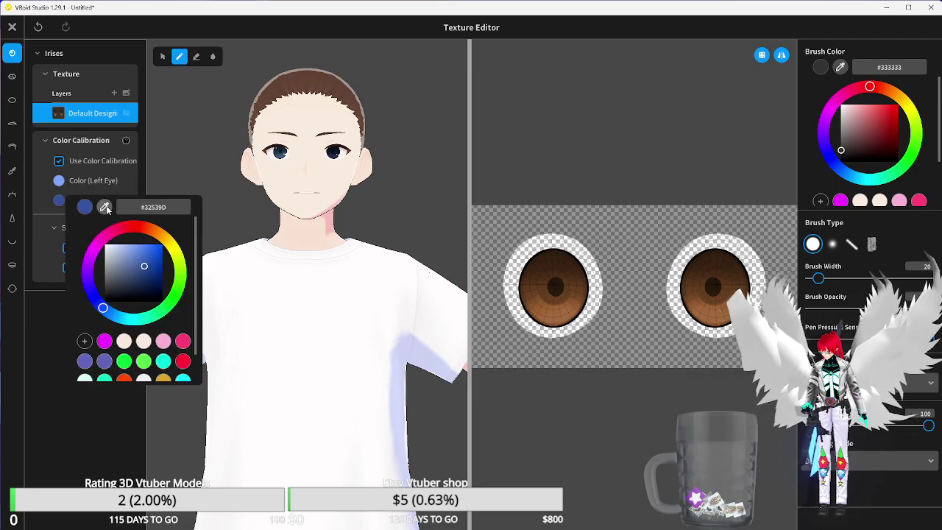
pyautogui.click(59, 181)
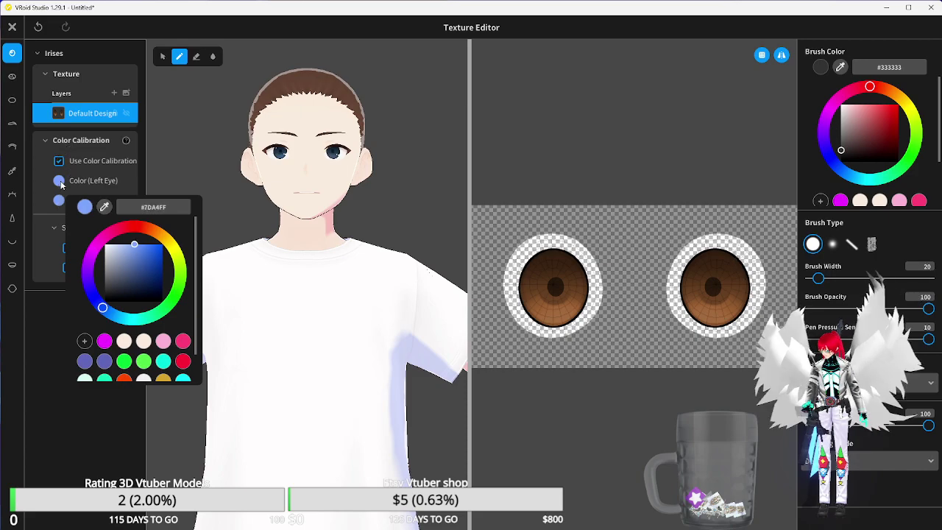
pyautogui.click(40, 362)
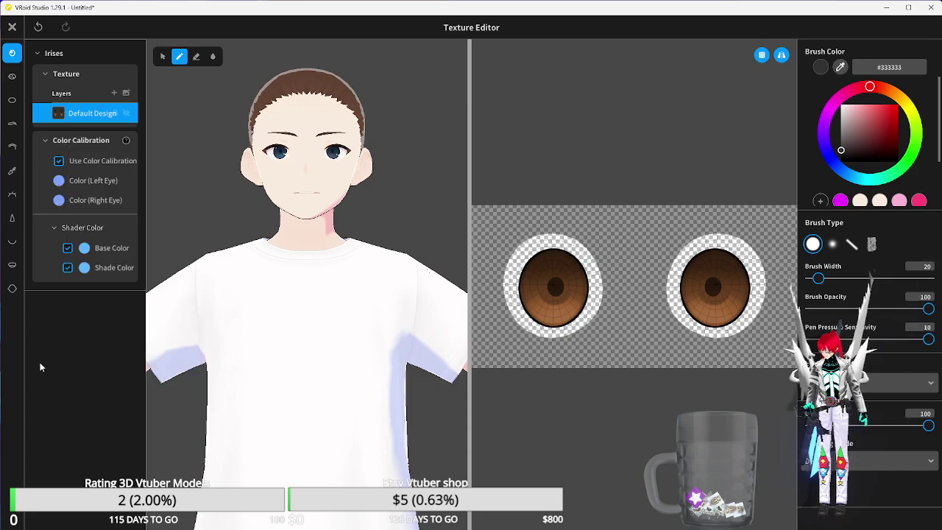
# - Try a violet-blue, #6A75FF, as the irises' shader base color
pyautogui.click(84, 248)
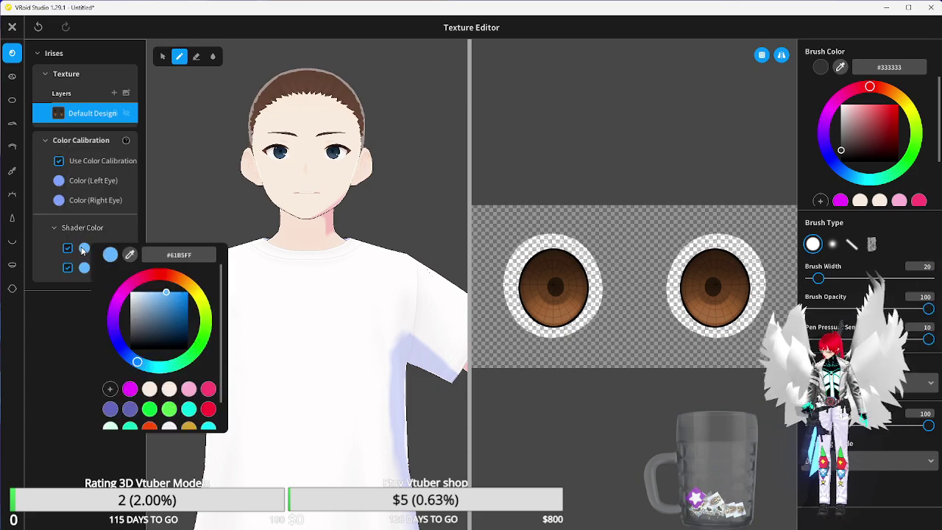
pyautogui.click(137, 363)
pyautogui.moveTo(166, 293)
pyautogui.mouseDown()
pyautogui.moveTo(150, 292)
pyautogui.moveTo(175, 283)
pyautogui.moveTo(176, 298)
pyautogui.mouseUp()
pyautogui.moveTo(134, 362); pyautogui.dragTo(122, 348)
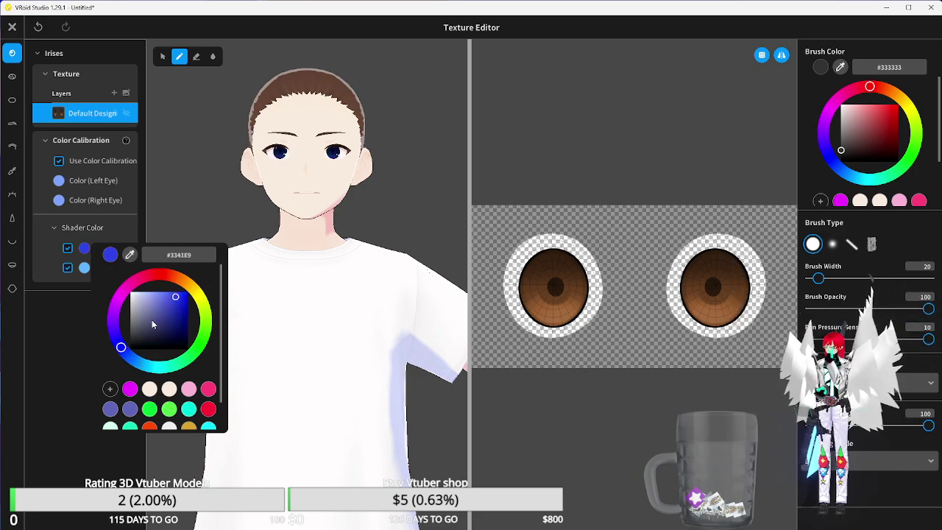
pyautogui.moveTo(175, 296); pyautogui.dragTo(166, 276)
pyautogui.click(36, 331)
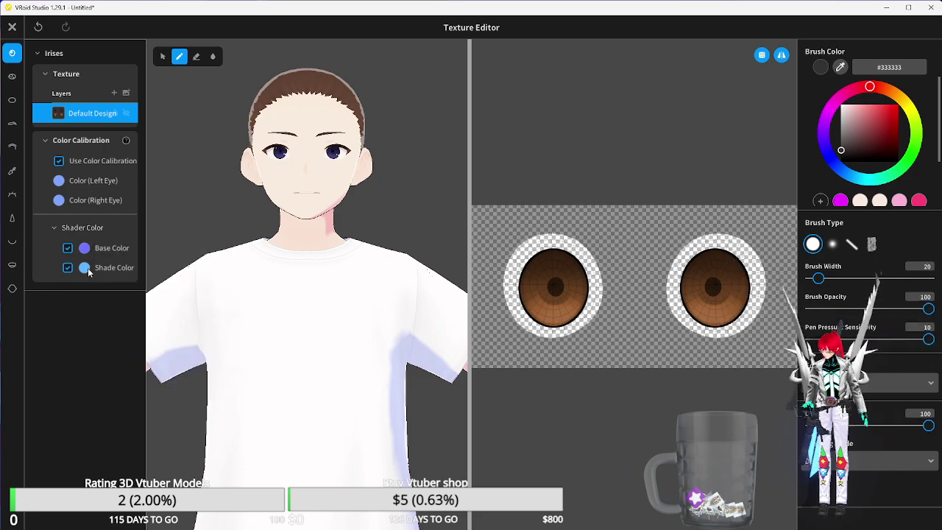
# - Try a pale sky blue, #9AD9FF, as the irises' shader shade color
pyautogui.click(84, 267)
pyautogui.moveTo(164, 315)
pyautogui.mouseDown()
pyautogui.moveTo(146, 306)
pyautogui.moveTo(181, 304)
pyautogui.moveTo(154, 307)
pyautogui.mouseUp()
pyautogui.moveTo(139, 381)
pyautogui.mouseDown()
pyautogui.moveTo(127, 376)
pyautogui.moveTo(140, 383)
pyautogui.mouseUp()
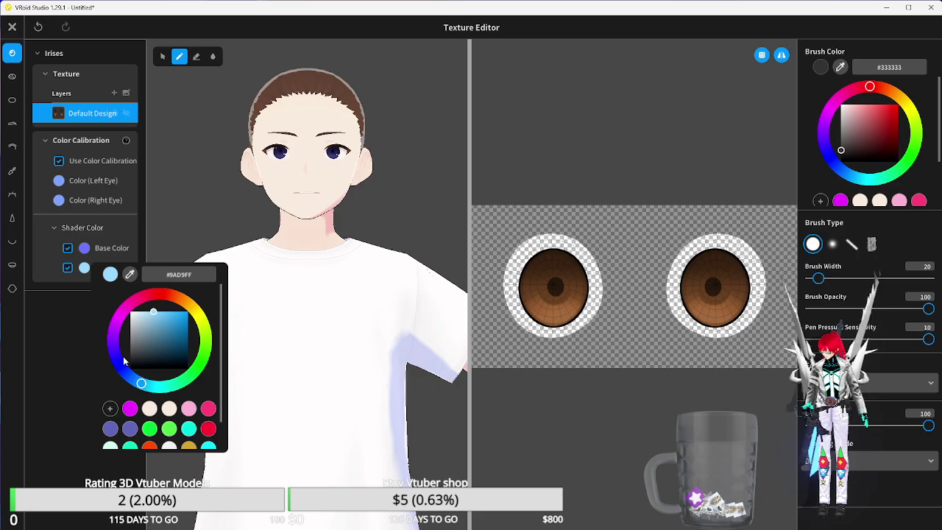
pyautogui.click(78, 324)
# - Try a deeper blue, #2183DA, as the irises' shader base color
pyautogui.click(84, 249)
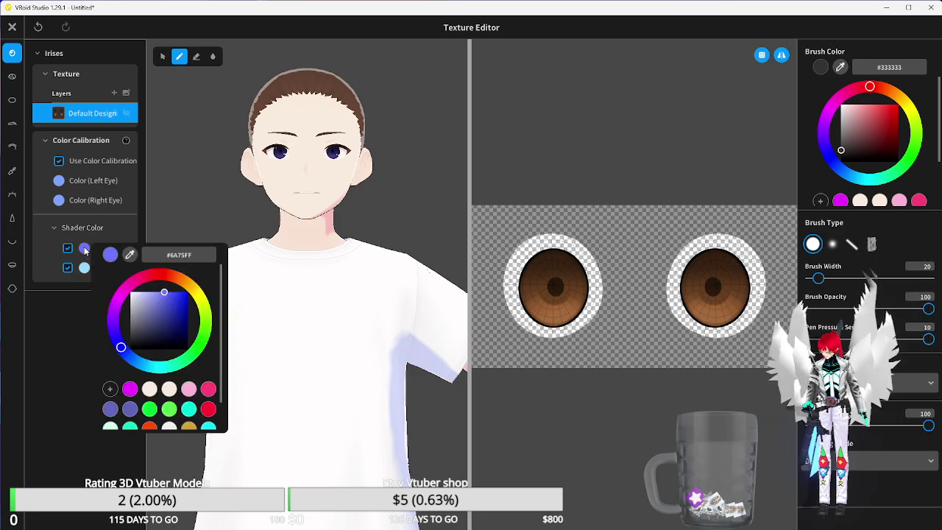
pyautogui.moveTo(163, 291); pyautogui.dragTo(188, 293)
pyautogui.moveTo(122, 348); pyautogui.dragTo(137, 363)
pyautogui.moveTo(189, 295)
pyautogui.mouseDown()
pyautogui.moveTo(168, 289)
pyautogui.moveTo(184, 292)
pyautogui.moveTo(180, 303)
pyautogui.mouseUp()
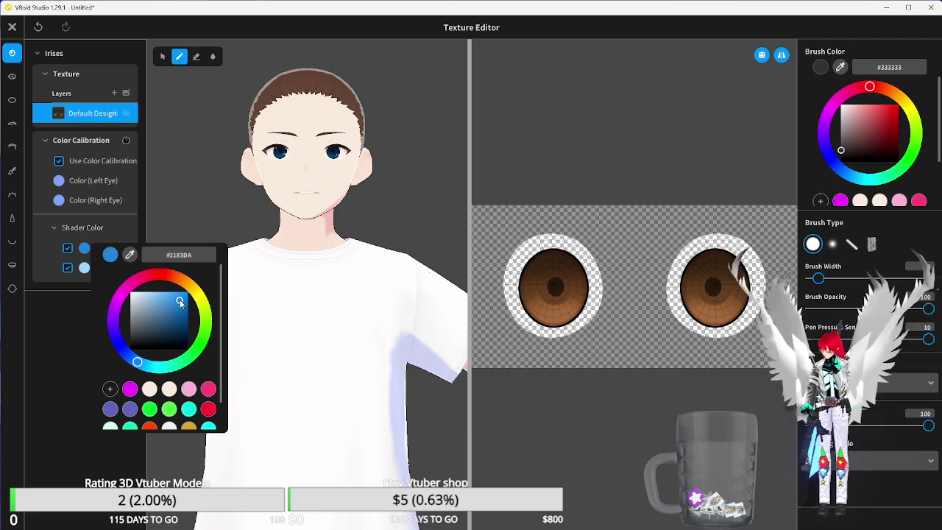
pyautogui.click(59, 333)
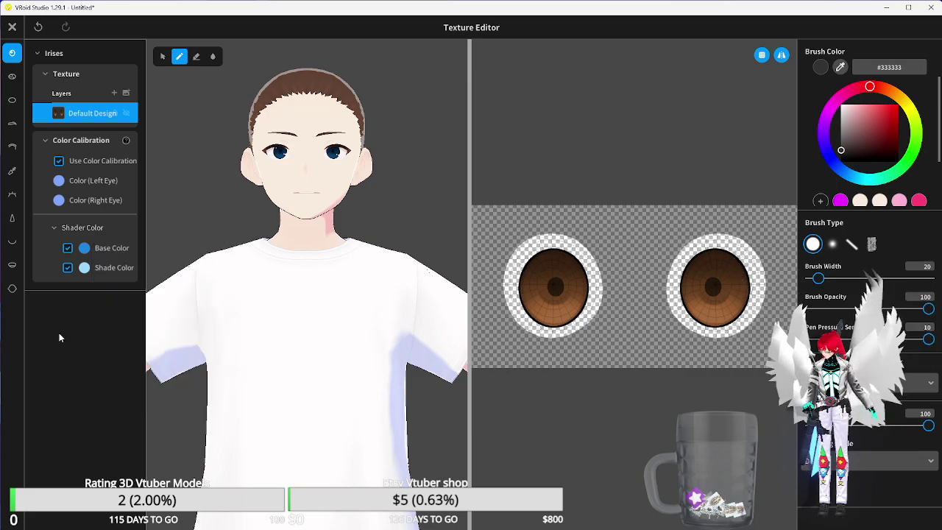
# - Set the irises' shader shade color back to white, #FFFFFF
pyautogui.click(85, 269)
pyautogui.moveTo(149, 315); pyautogui.dragTo(125, 301)
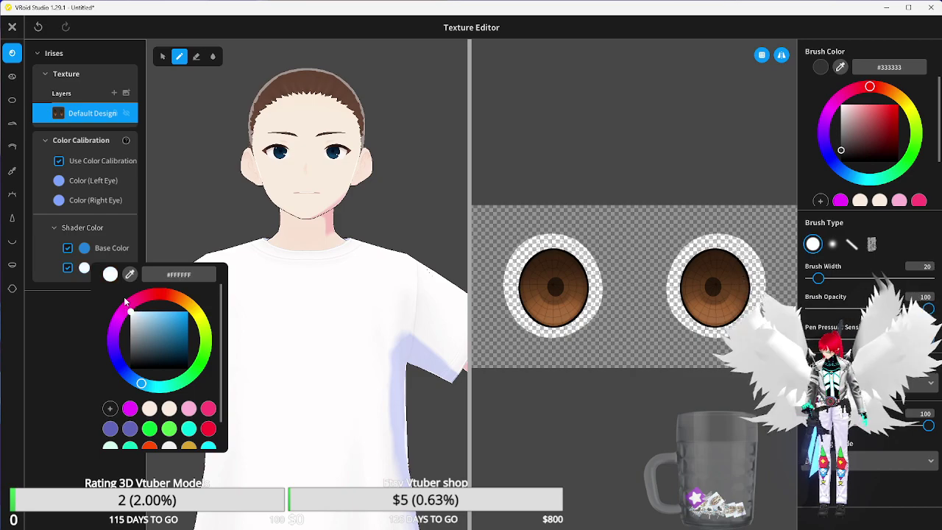
pyautogui.click(53, 332)
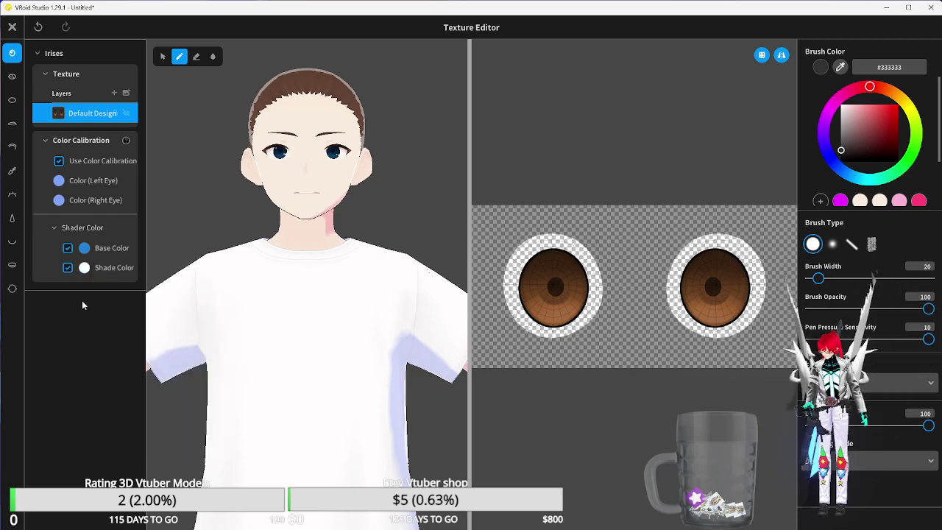
# - Brighten the irises' shader base color and shift its hue toward cyan, ending at #26CCFF
pyautogui.click(86, 248)
pyautogui.moveTo(179, 303); pyautogui.dragTo(174, 281)
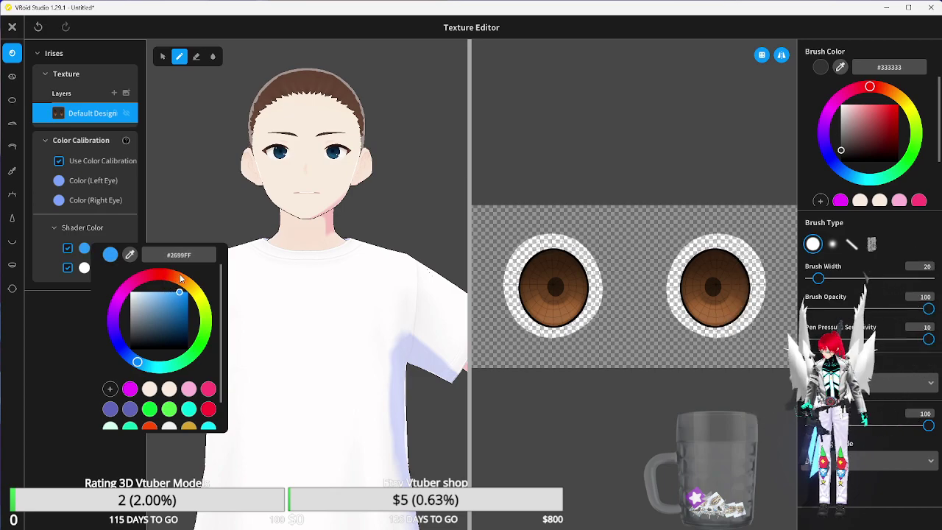
pyautogui.click(71, 301)
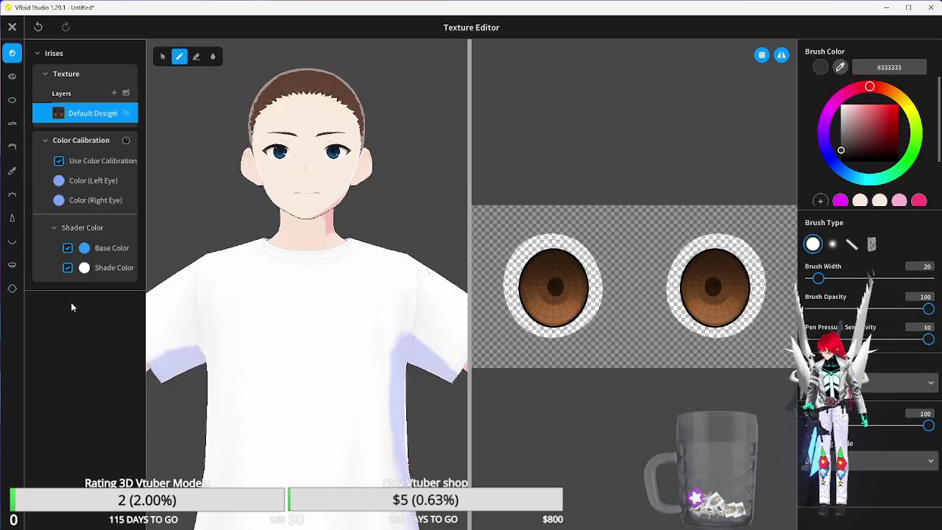
pyautogui.click(86, 248)
pyautogui.moveTo(136, 366)
pyautogui.mouseDown()
pyautogui.moveTo(159, 367)
pyautogui.moveTo(140, 364)
pyautogui.moveTo(161, 356)
pyautogui.moveTo(153, 351)
pyautogui.mouseUp()
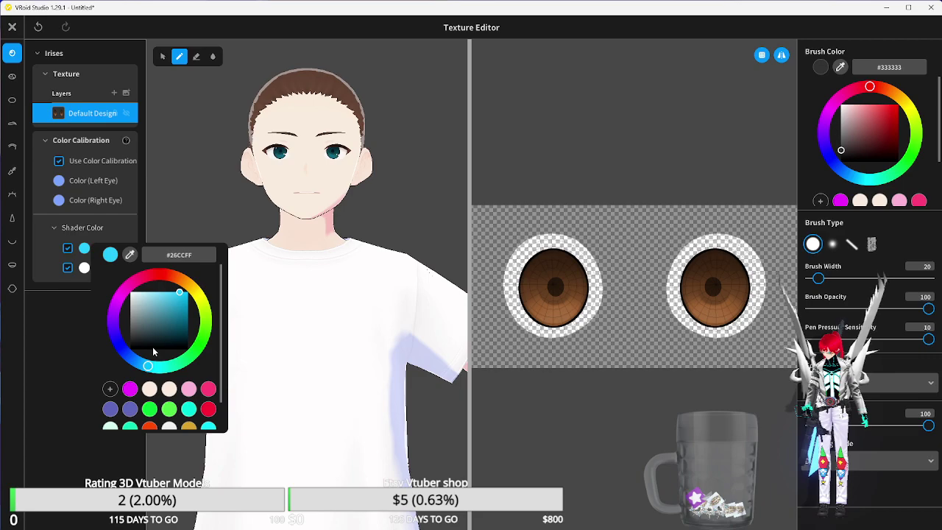
pyautogui.click(65, 364)
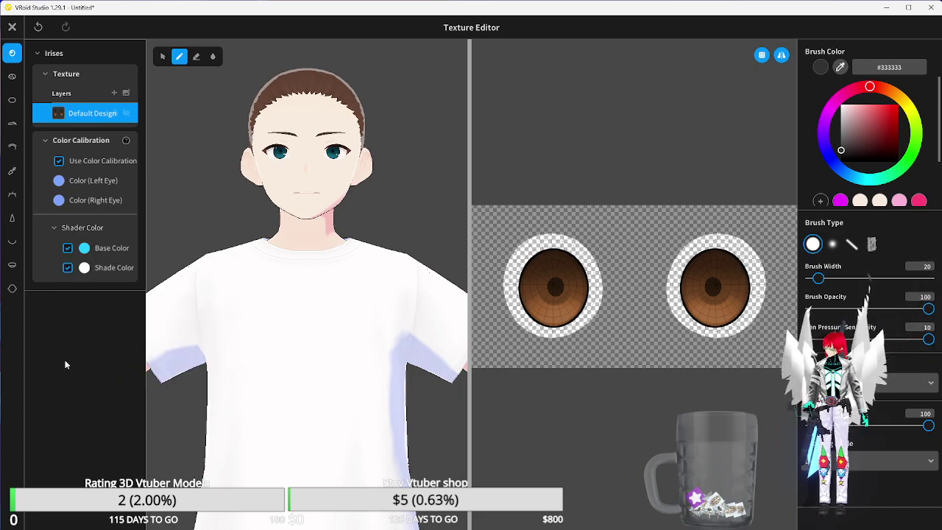
# - Collapse the shader color settings and toggle color calibration off and back on to compare the iris colors
pyautogui.click(53, 228)
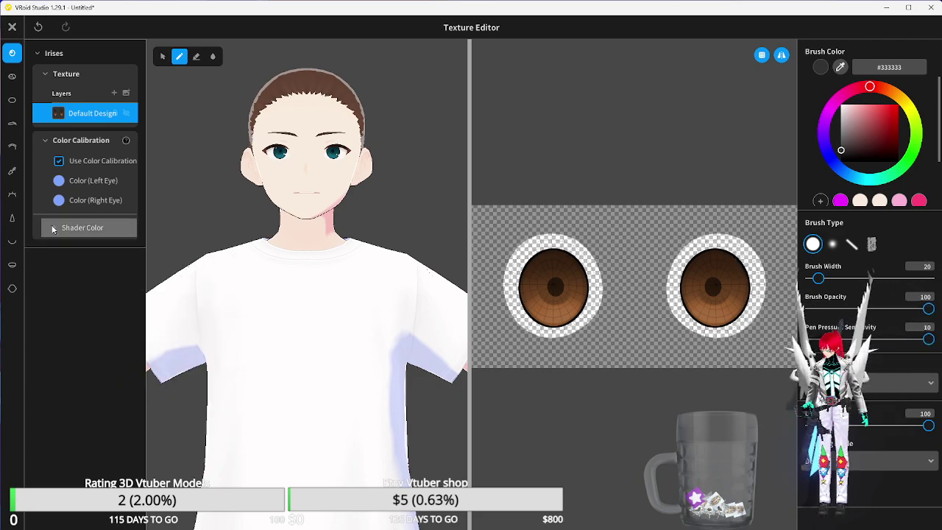
pyautogui.click(58, 161)
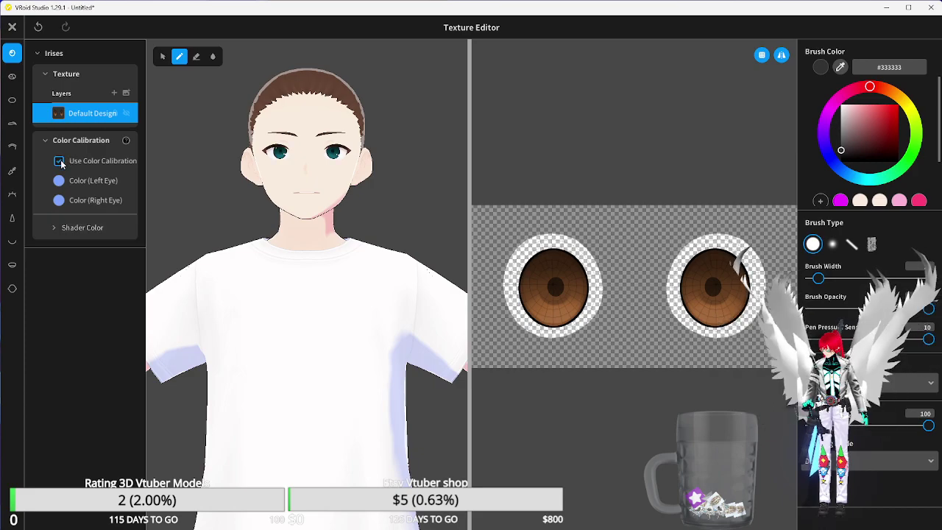
pyautogui.click(59, 161)
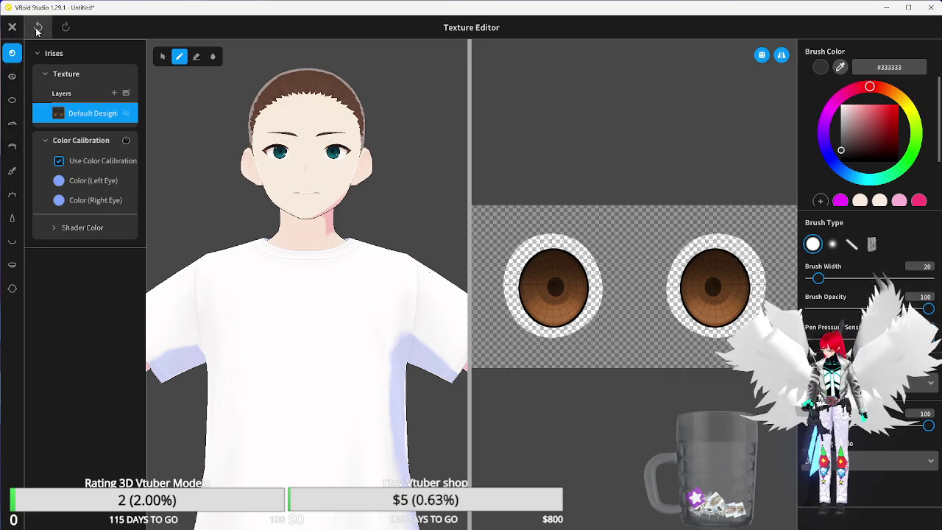
# - Check the eye color on the reference character sheet in the browser, then return to the texture editor
pyautogui.moveTo(262, 519)
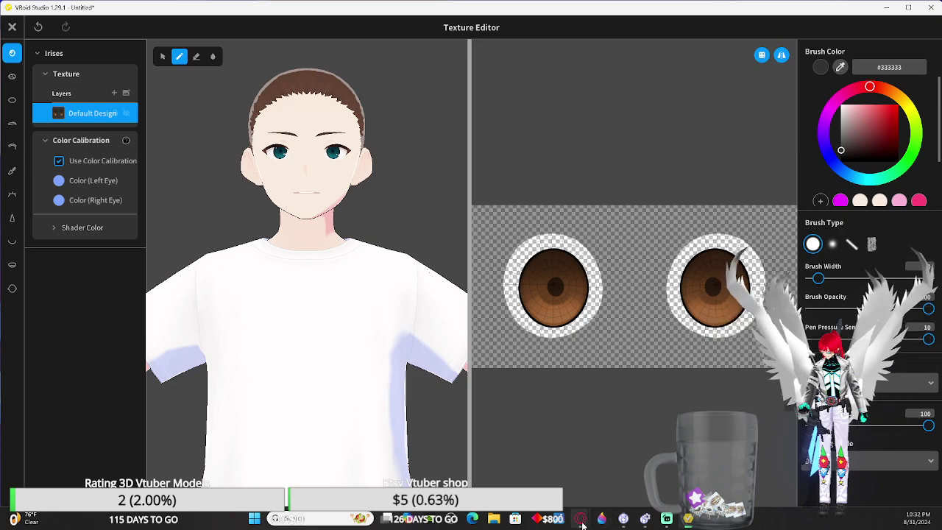
pyautogui.moveTo(581, 519)
pyautogui.moveTo(600, 483)
pyautogui.click(631, 469)
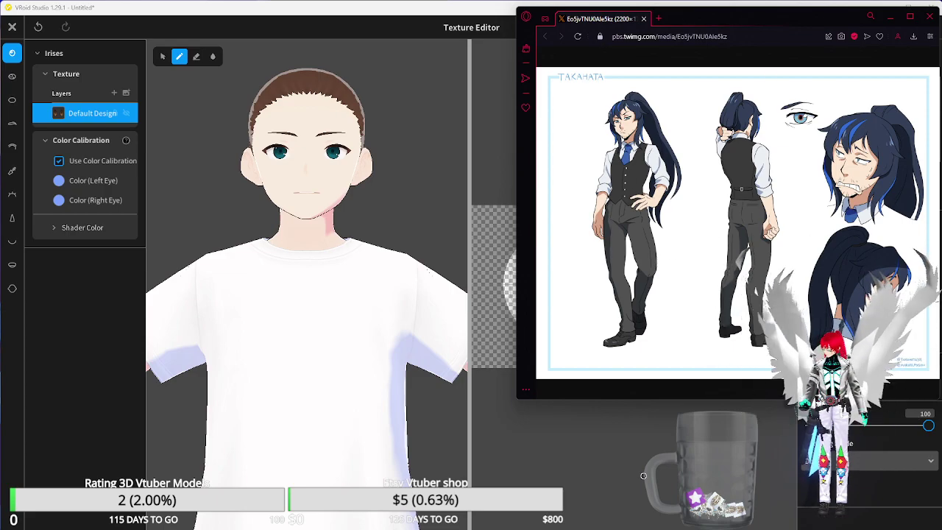
pyautogui.click(245, 20)
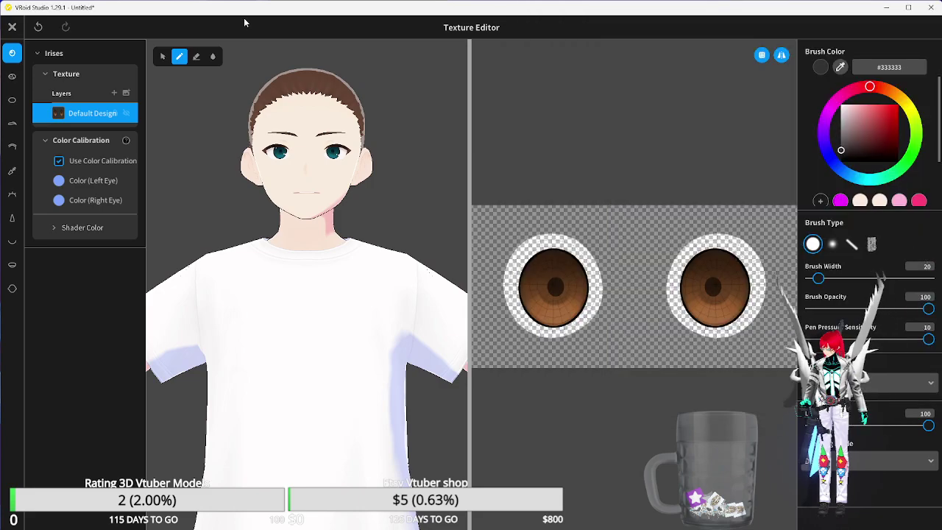
# - Look over the eye highlight, sclera and eyebrow textures and close the texture editor, saving only the edited irises as a new item
pyautogui.click(11, 84)
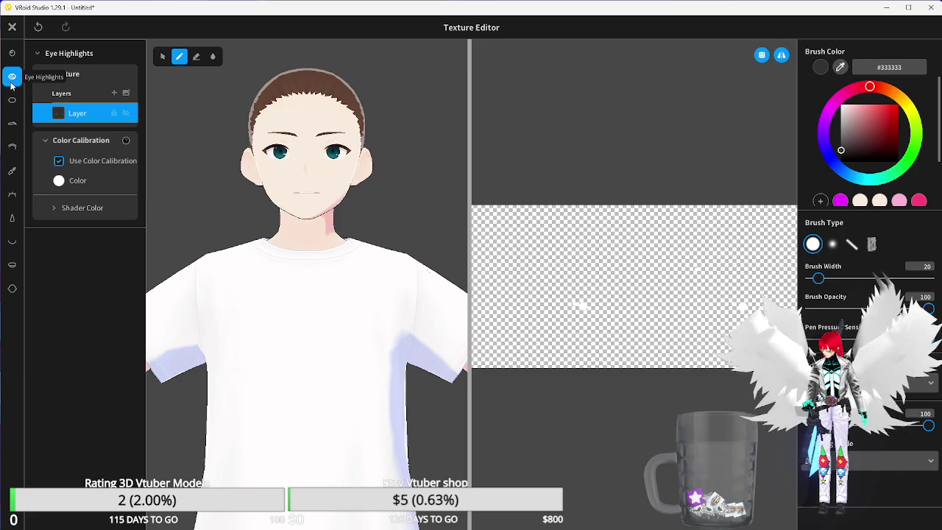
pyautogui.click(12, 100)
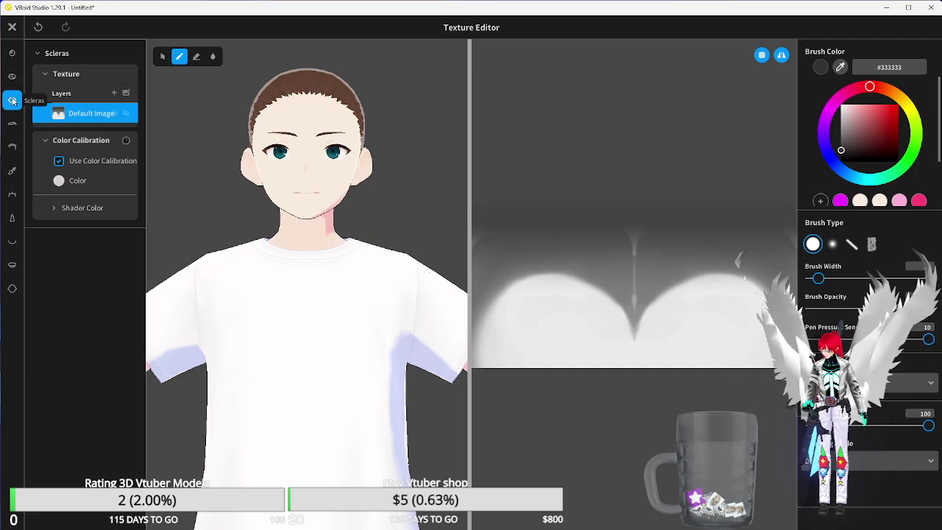
pyautogui.click(12, 123)
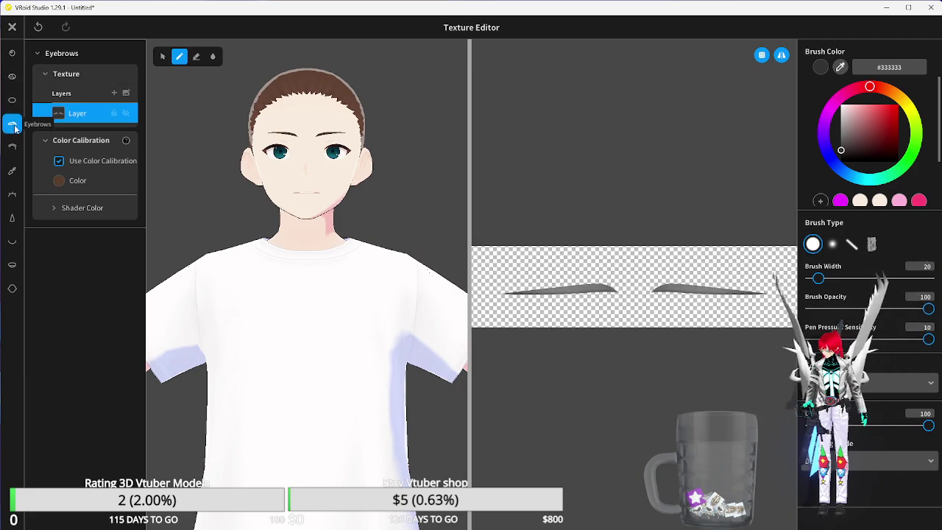
pyautogui.click(13, 28)
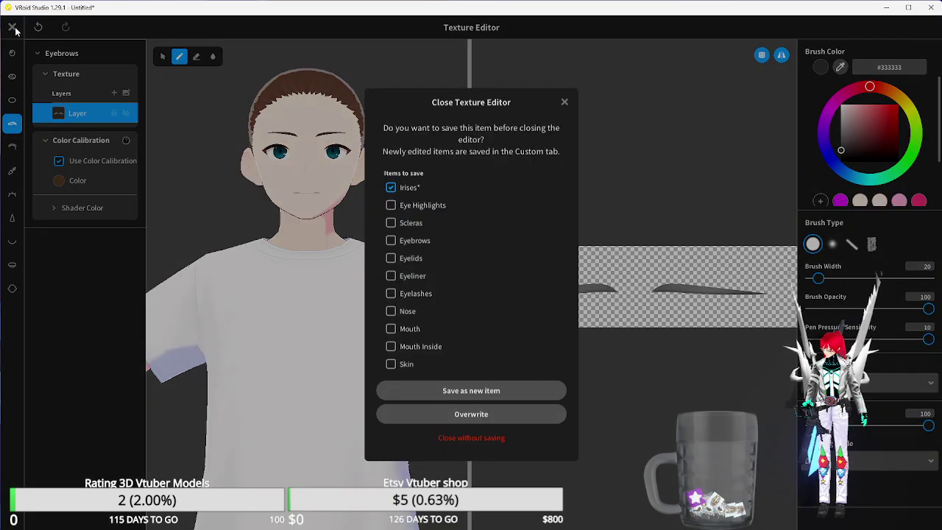
pyautogui.click(472, 391)
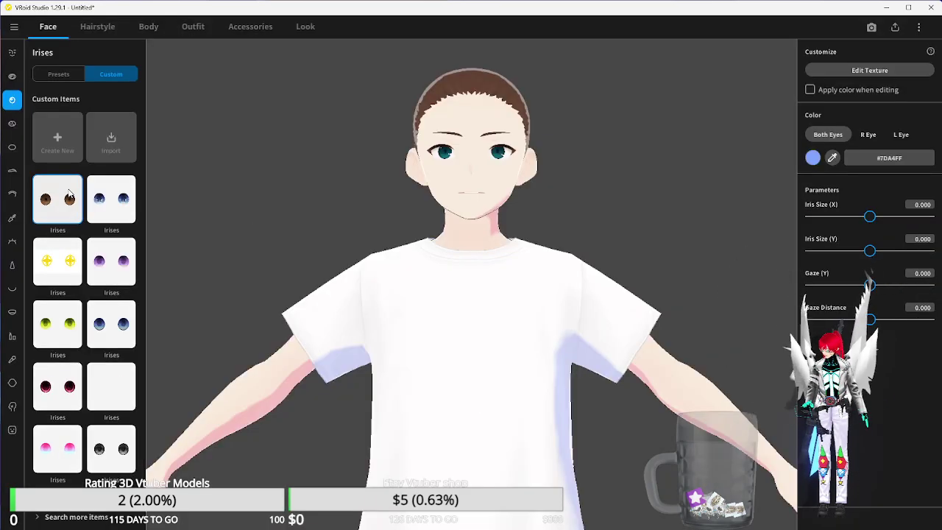
# - Replace the irises with the blue custom design in the third row, second column of the saved items
pyautogui.click(113, 207)
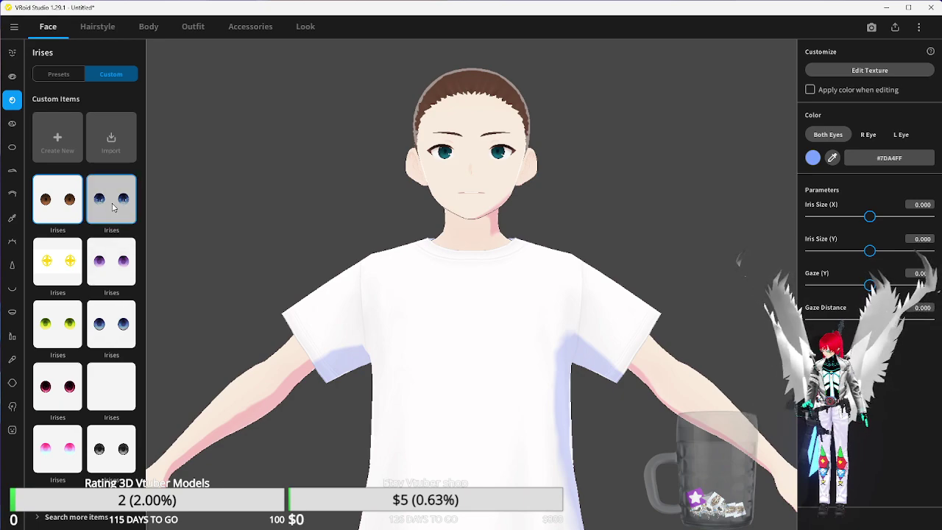
pyautogui.click(126, 328)
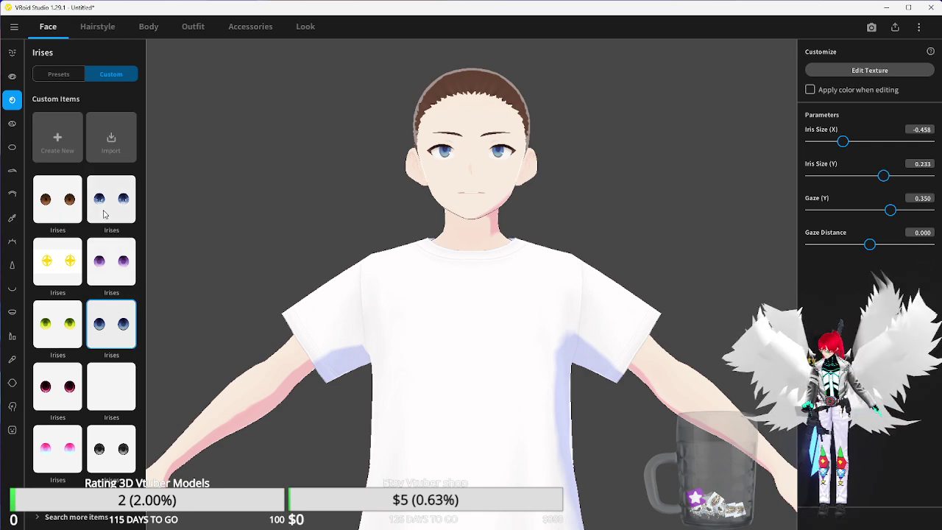
# - Look through the eye highlight presets for a style that suits the blue irises
pyautogui.click(12, 122)
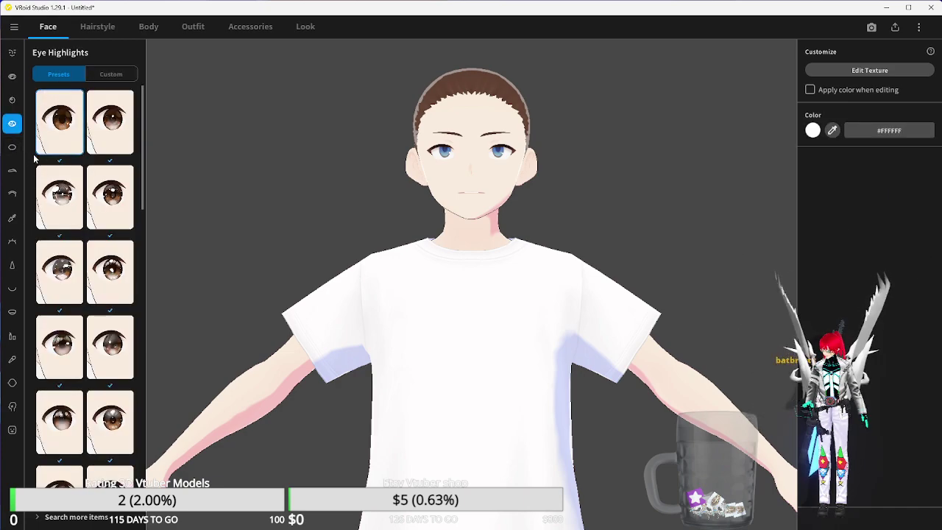
pyautogui.scroll(-5, 110, 274)
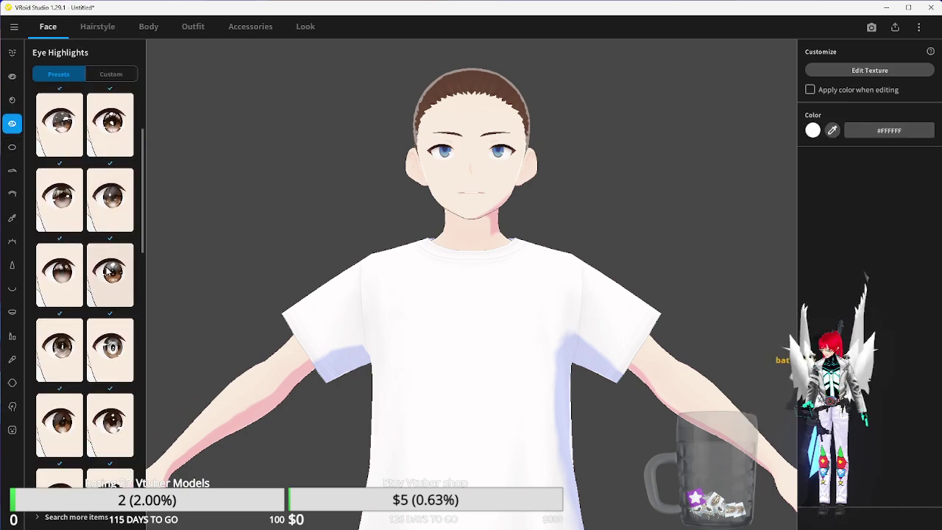
pyautogui.scroll(-8, 106, 273)
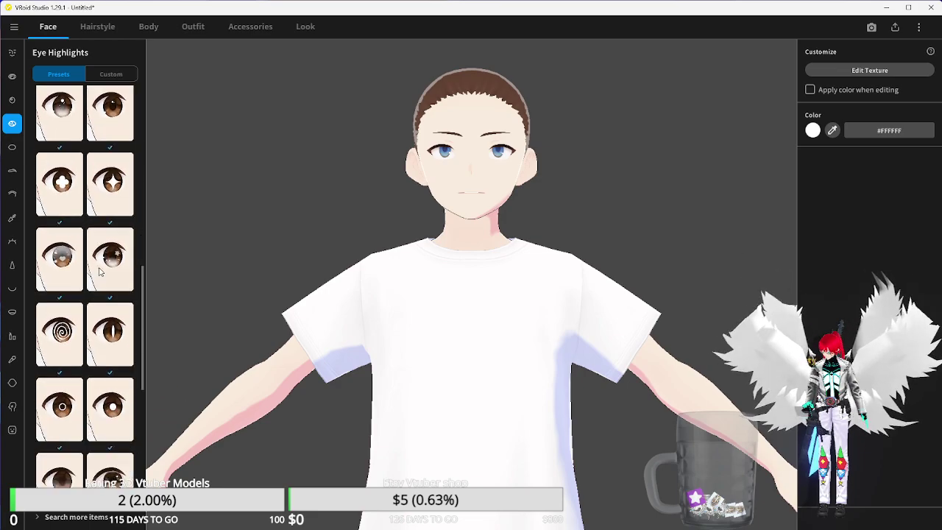
pyautogui.scroll(-5, 101, 287)
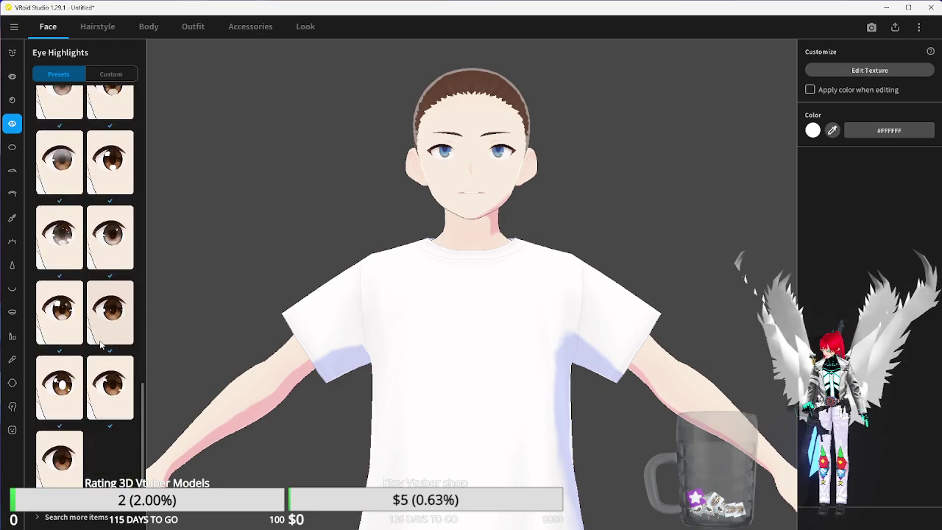
pyautogui.scroll(3, 103, 347)
pyautogui.scroll(15, 103, 347)
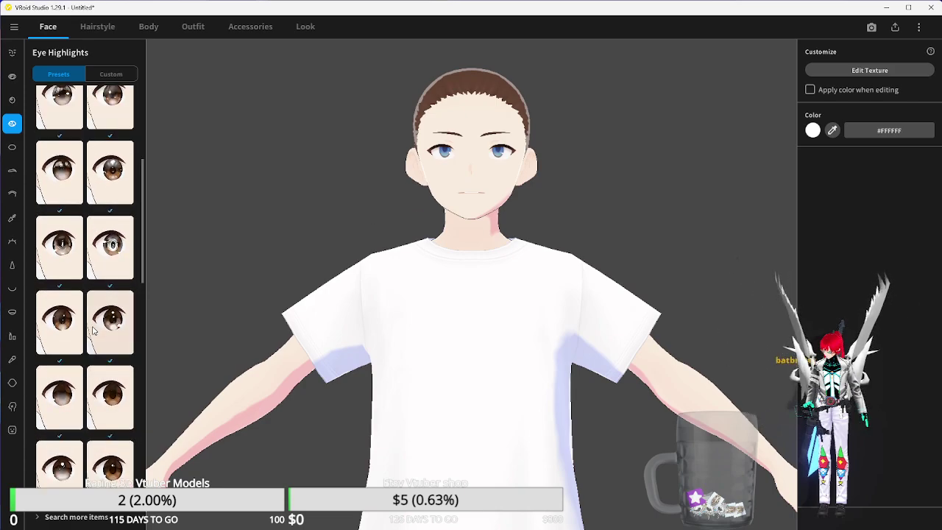
# - Try a raised, tilted eyebrow preset and settle on the straight, thin eyebrows in the last row, first column of the presets
pyautogui.click(13, 172)
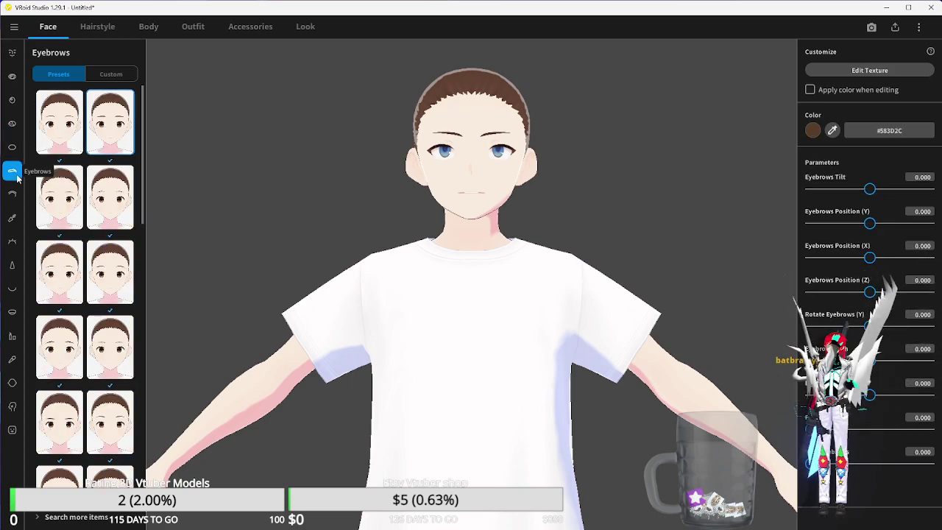
pyautogui.scroll(-3, 100, 210)
pyautogui.scroll(-1, 101, 212)
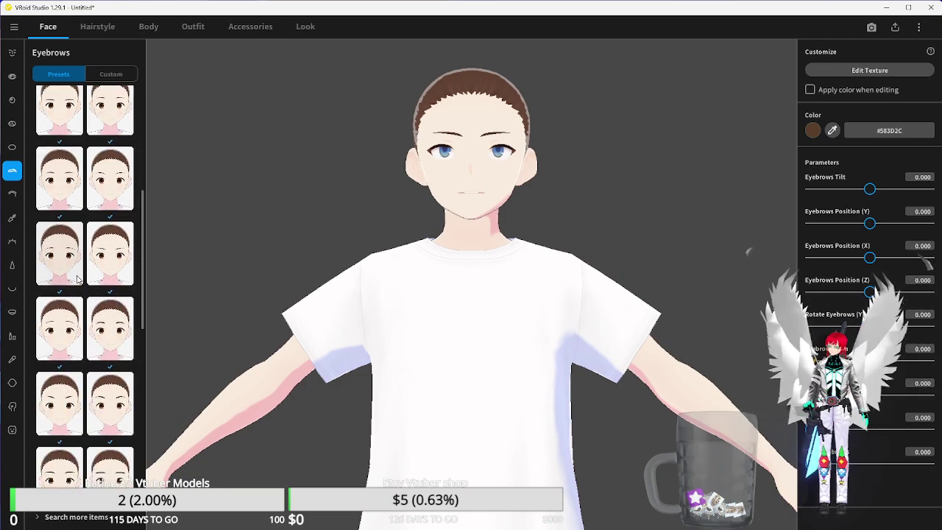
pyautogui.click(61, 261)
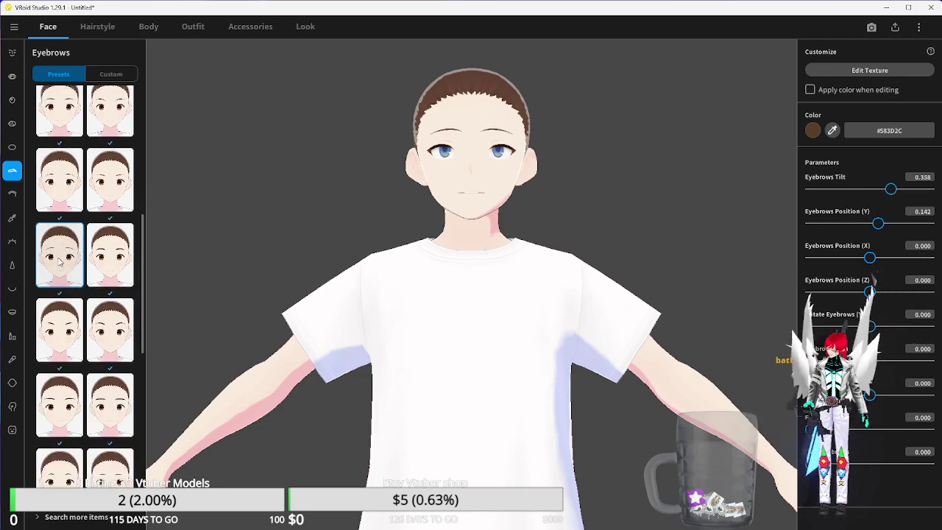
pyautogui.scroll(-2, 60, 262)
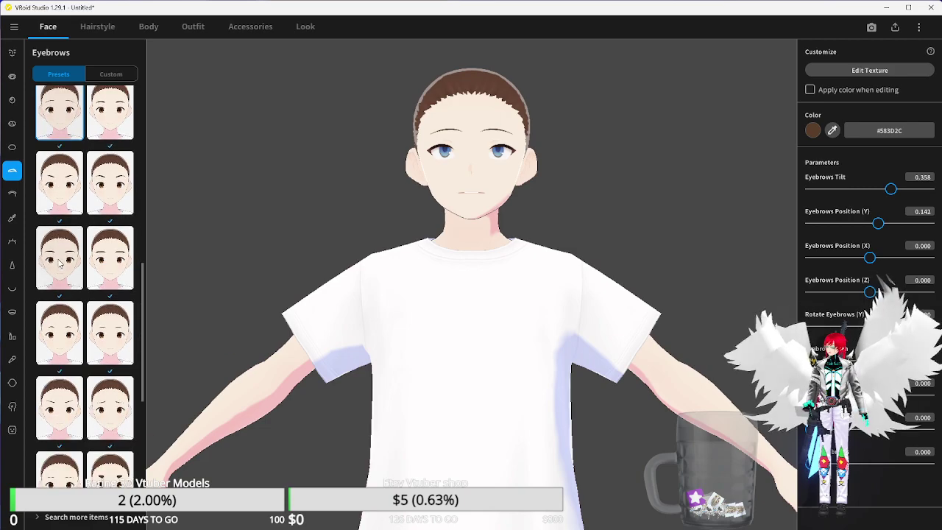
pyautogui.scroll(-3, 61, 263)
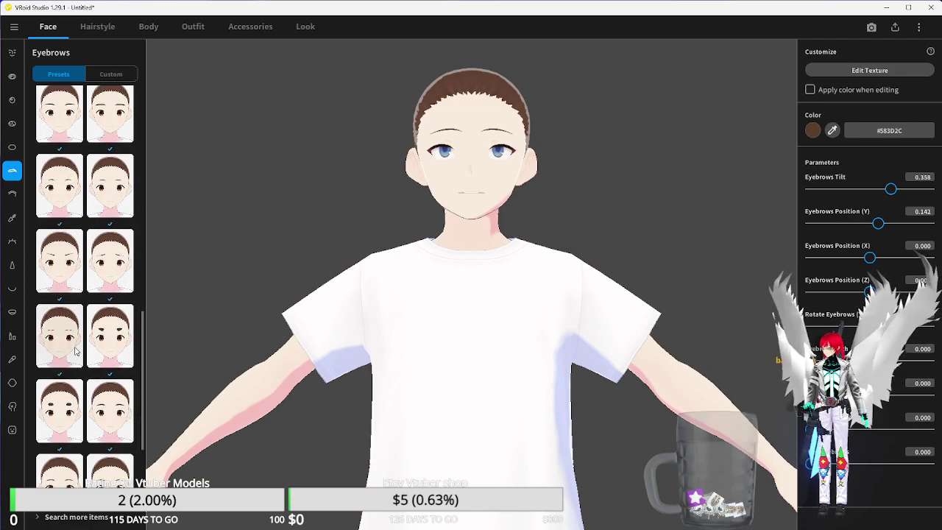
pyautogui.scroll(-2, 82, 348)
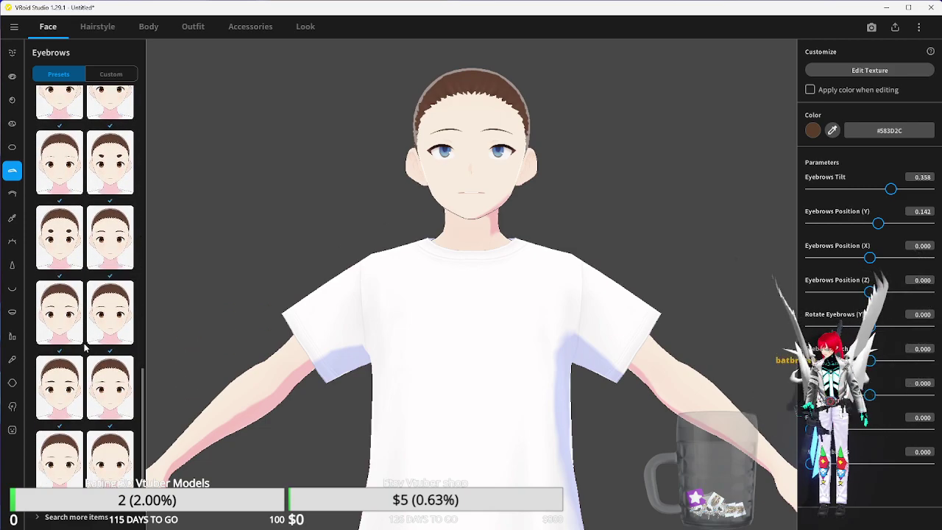
pyautogui.click(58, 457)
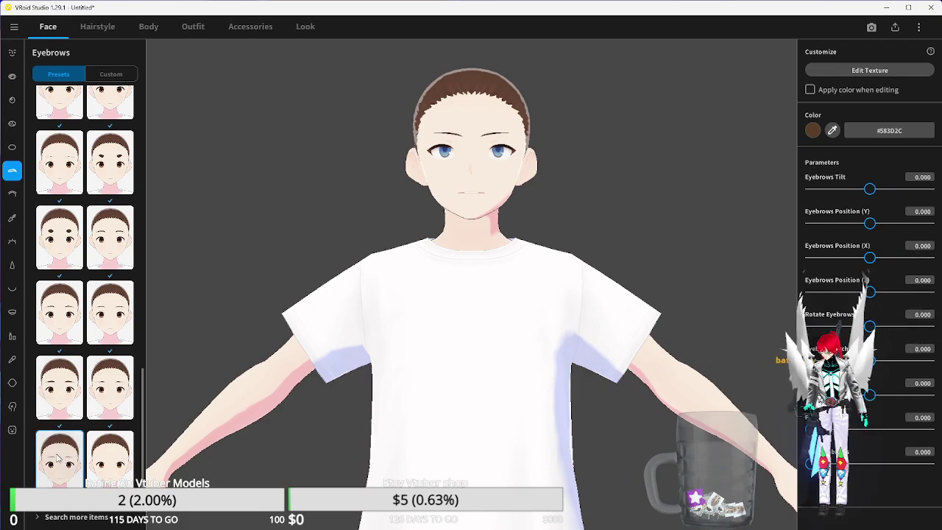
# - Compare the eyelid presets, apply the one in the second row, first column, and check it against the reference sheet in the browser
pyautogui.click(11, 195)
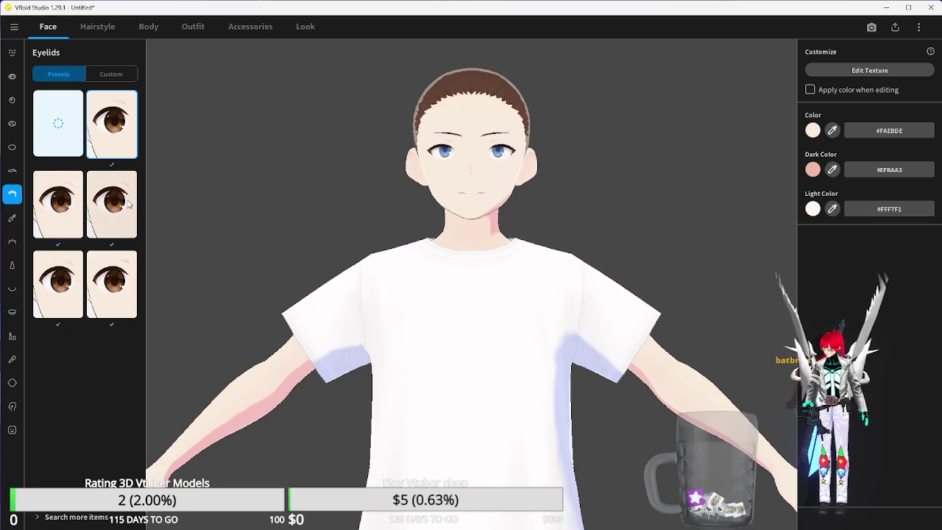
pyautogui.click(115, 289)
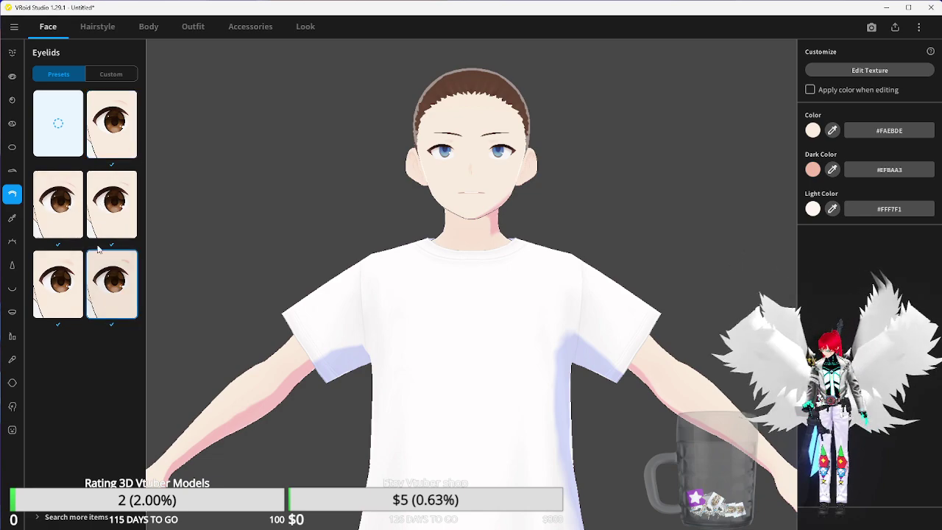
pyautogui.click(107, 120)
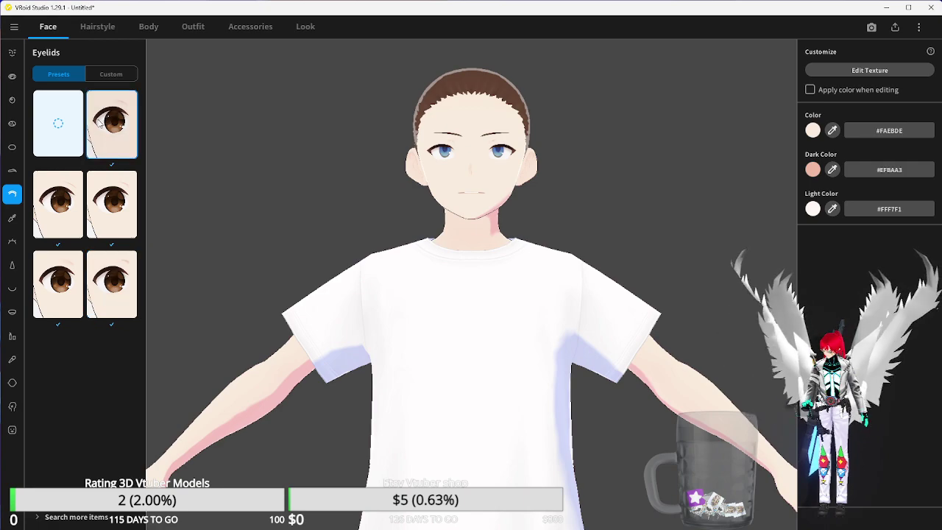
pyautogui.click(64, 203)
pyautogui.click(117, 201)
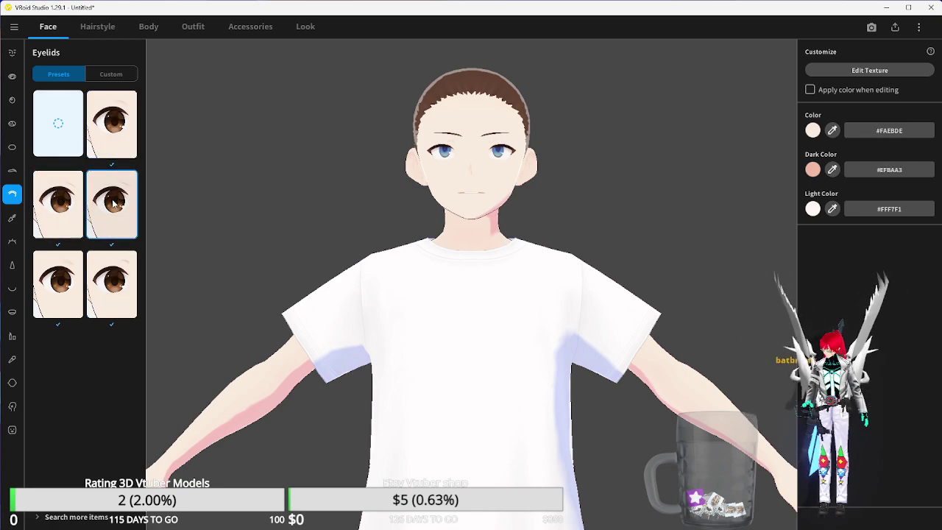
pyautogui.click(80, 205)
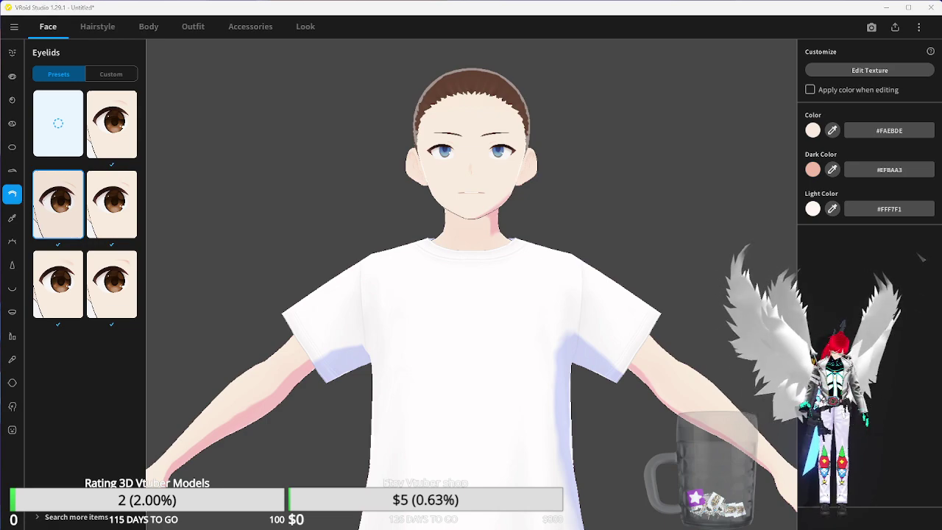
pyautogui.hotkey('alt', 'Tab')
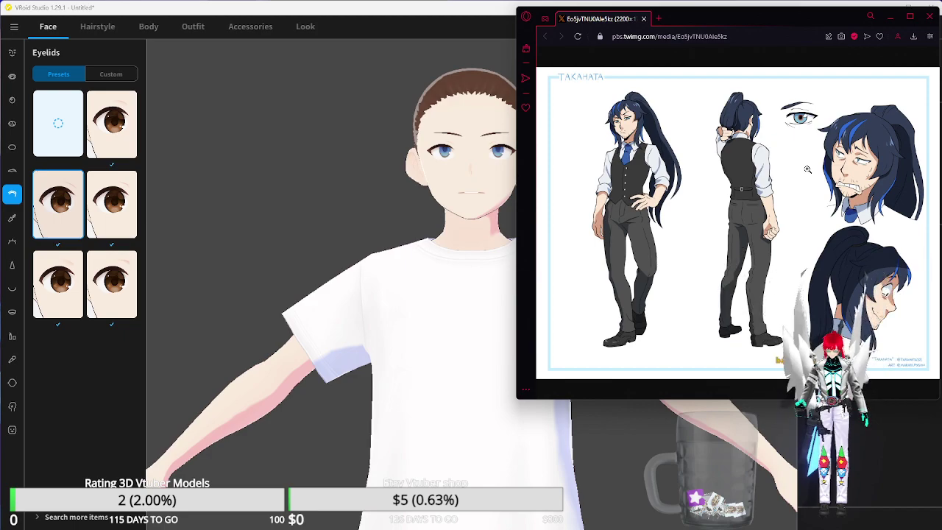
pyautogui.click(439, 9)
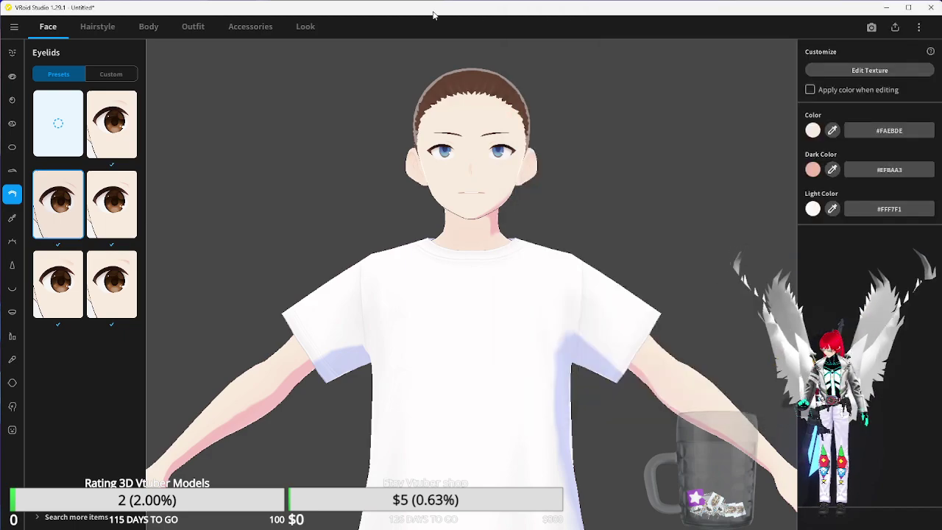
# - Examine the eyelash presets, compare them with the eyes on the reference character sheet in the browser, and return to VRoid Studio
pyautogui.click(12, 242)
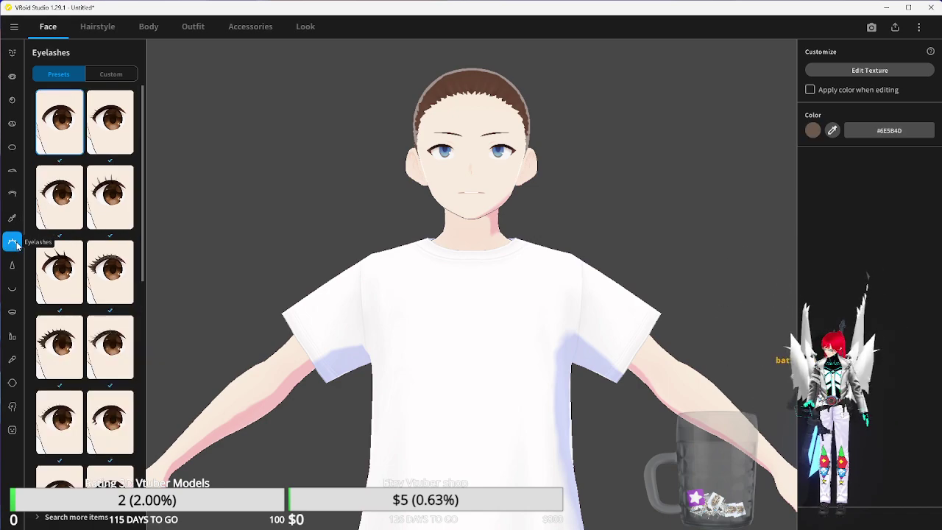
pyautogui.scroll(-3, 84, 179)
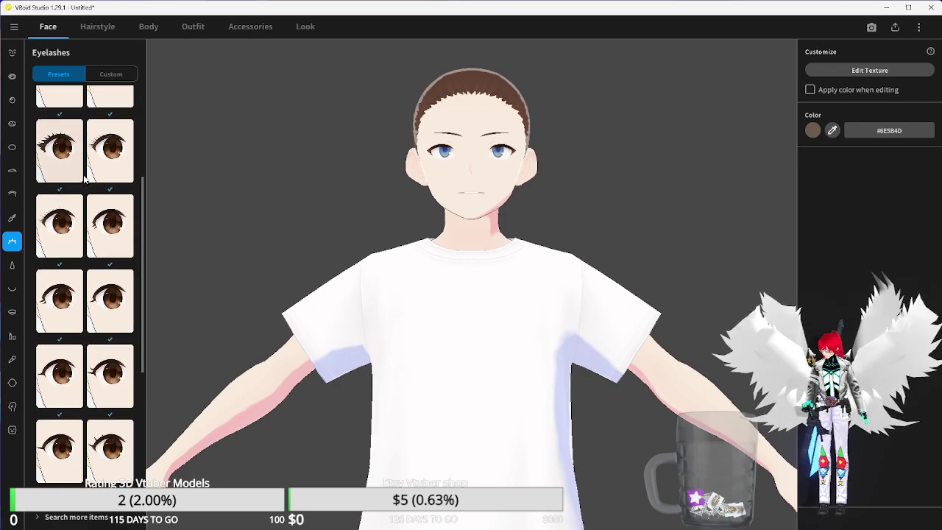
pyautogui.scroll(1, 88, 257)
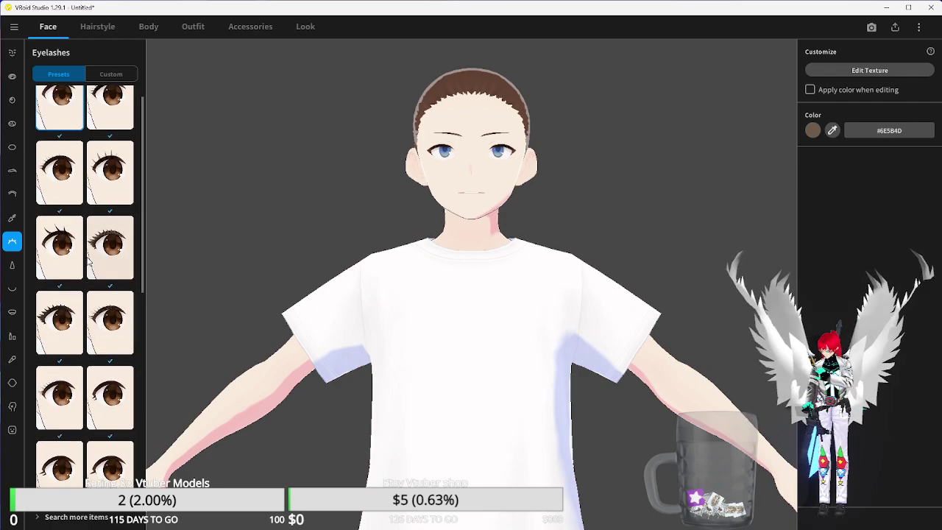
pyautogui.scroll(1, 89, 257)
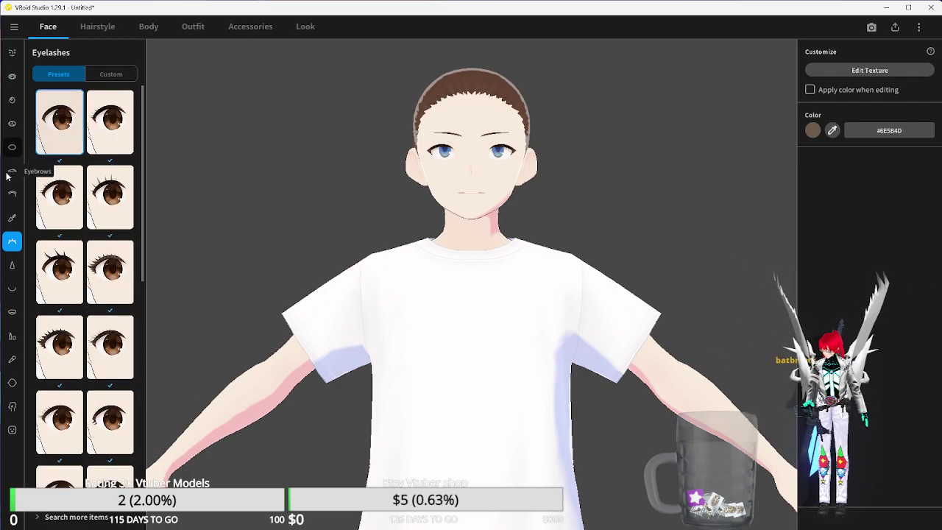
pyautogui.scroll(-1, 59, 120)
pyautogui.scroll(1, 61, 129)
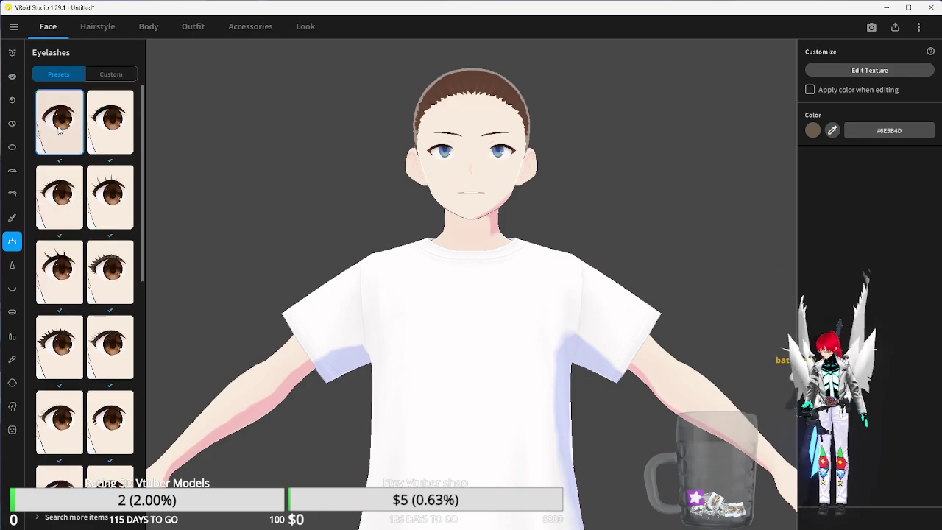
pyautogui.scroll(-6, 62, 130)
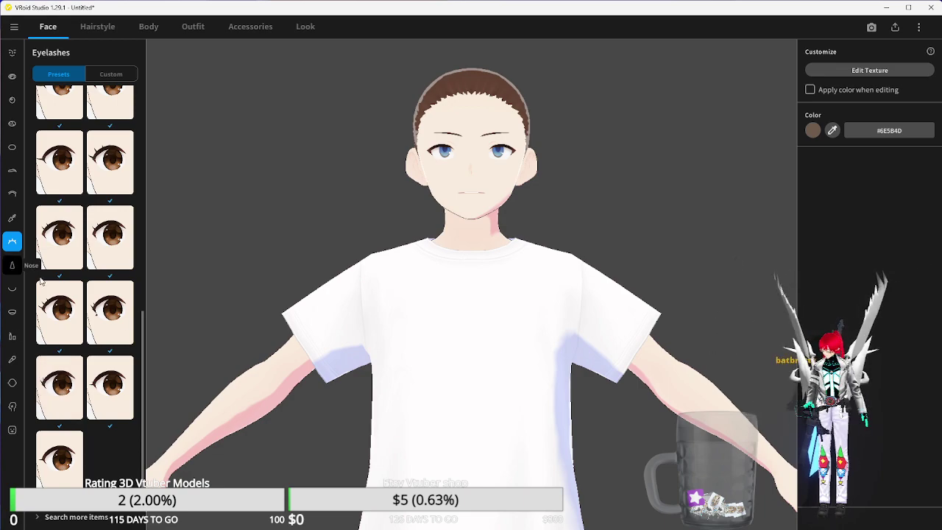
pyautogui.moveTo(579, 521)
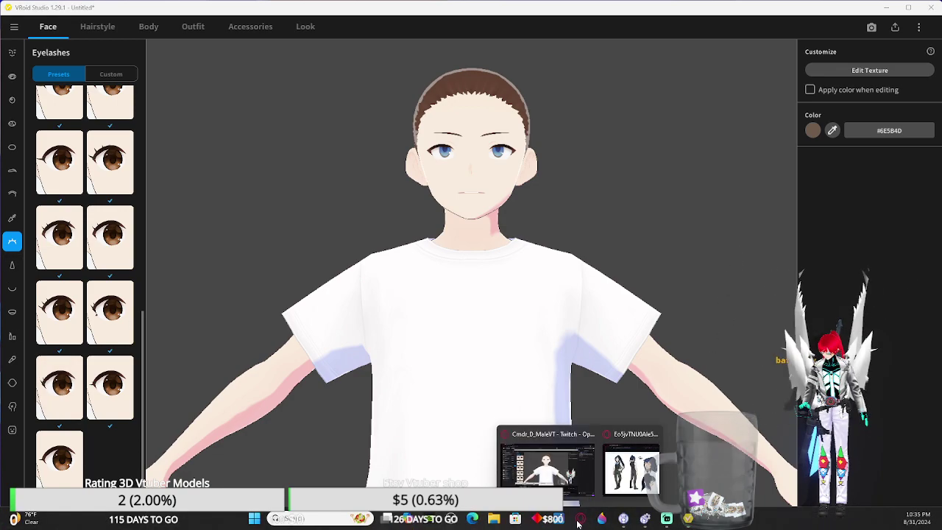
pyautogui.click(629, 475)
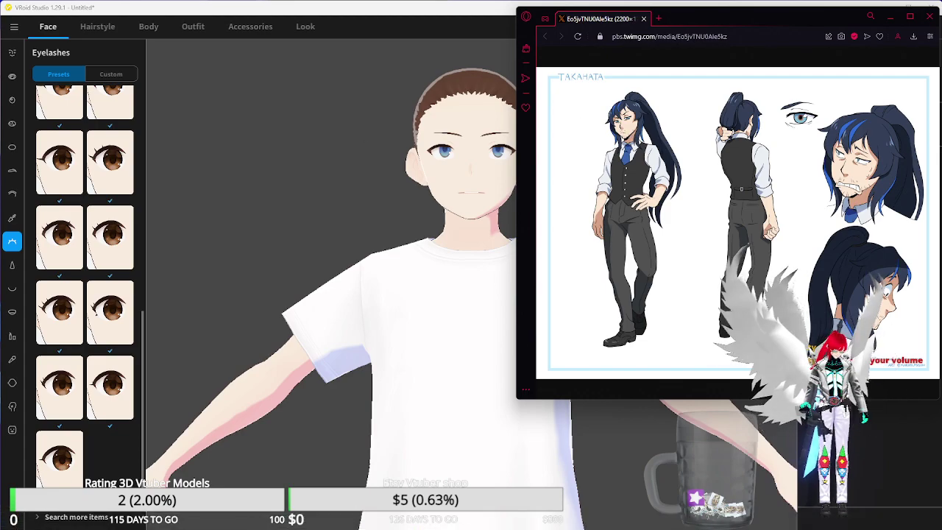
pyautogui.hotkey('alt', 'Tab')
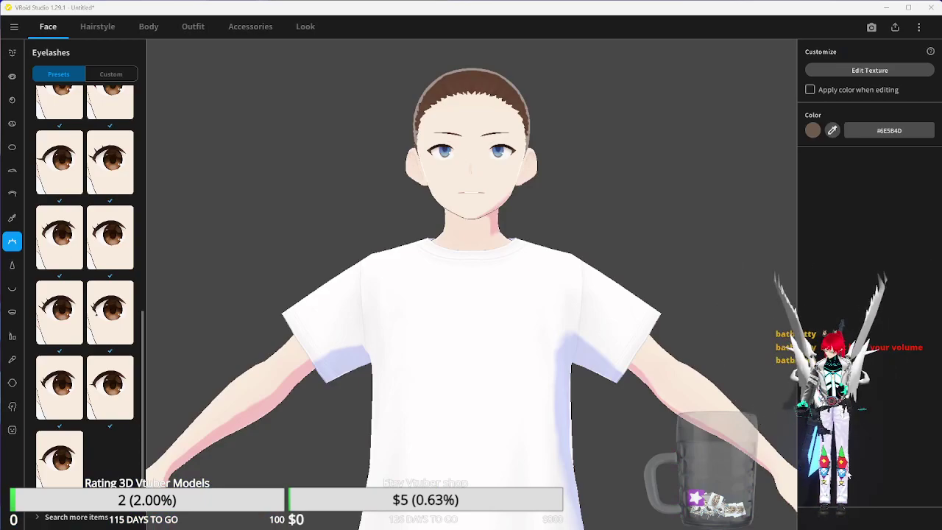
# - Examine the reference character sheet in the browser alongside the avatar, then return to VRoid Studio
pyautogui.moveTo(766, 527)
pyautogui.moveTo(688, 519)
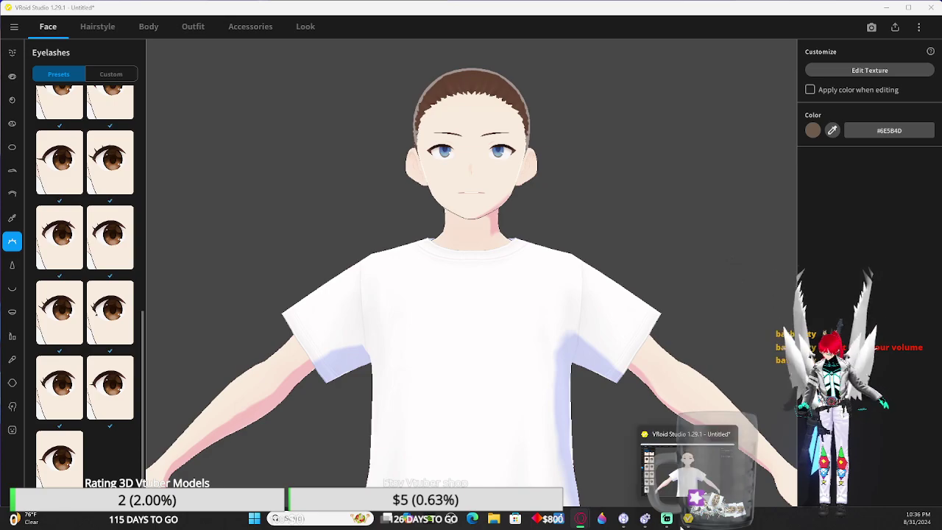
pyautogui.moveTo(580, 519)
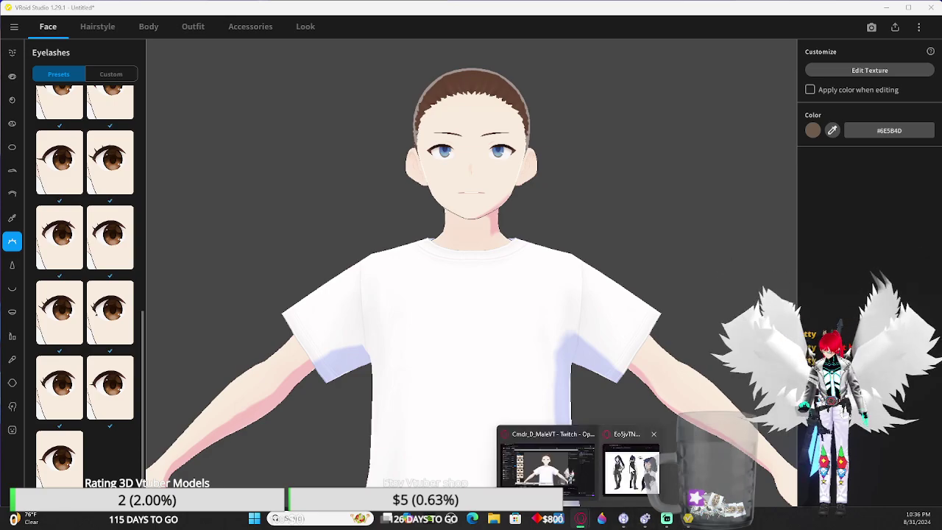
pyautogui.click(631, 464)
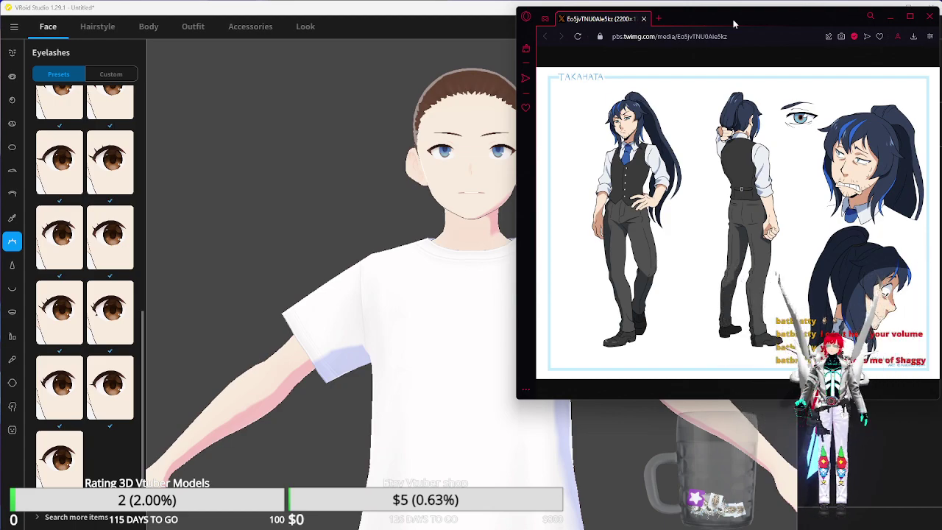
pyautogui.moveTo(733, 24); pyautogui.dragTo(734, 22)
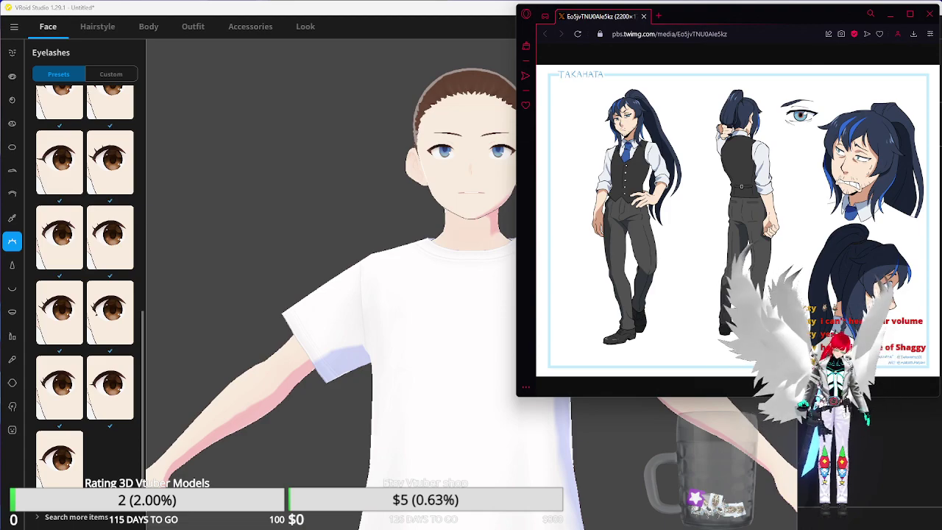
pyautogui.hotkey('alt', 'Tab')
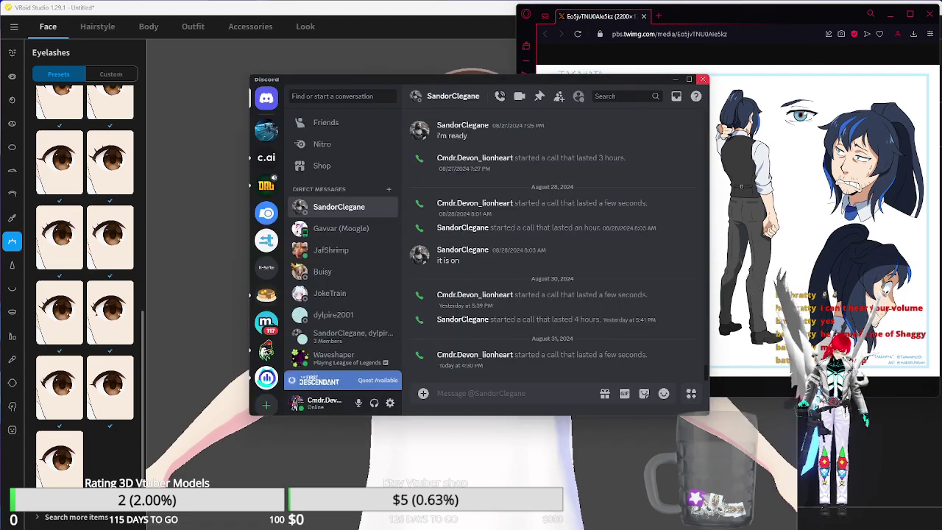
pyautogui.moveTo(615, 79); pyautogui.dragTo(0, 79)
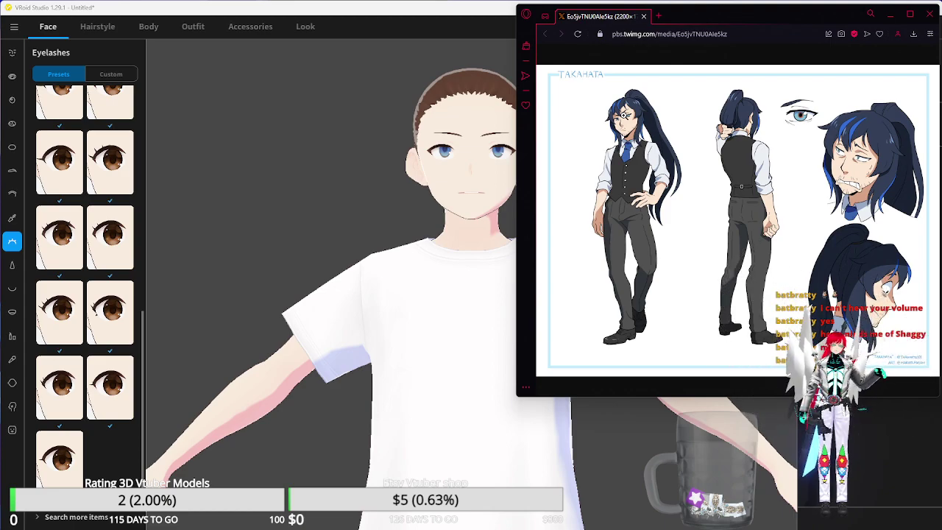
pyautogui.click(372, 11)
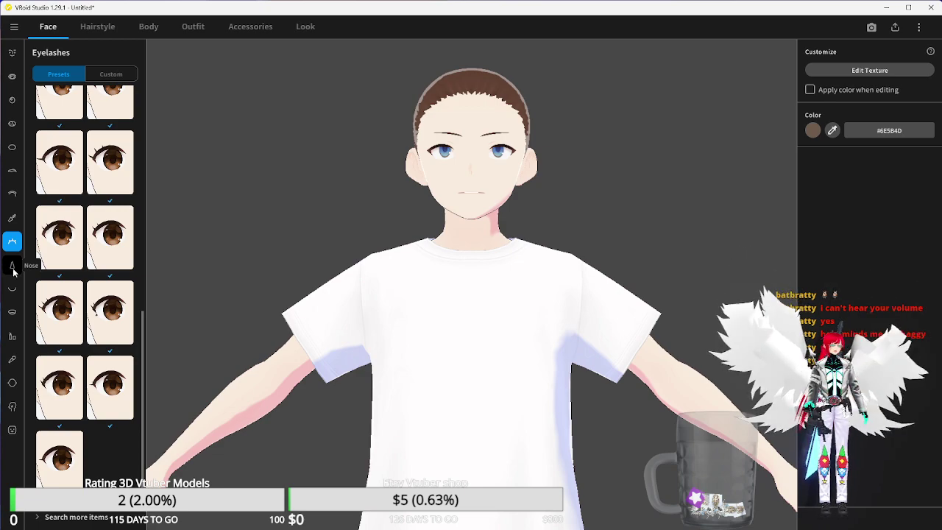
# - Compare several nose presets and apply the first-column one directly below the row containing the reddened nose
pyautogui.click(12, 269)
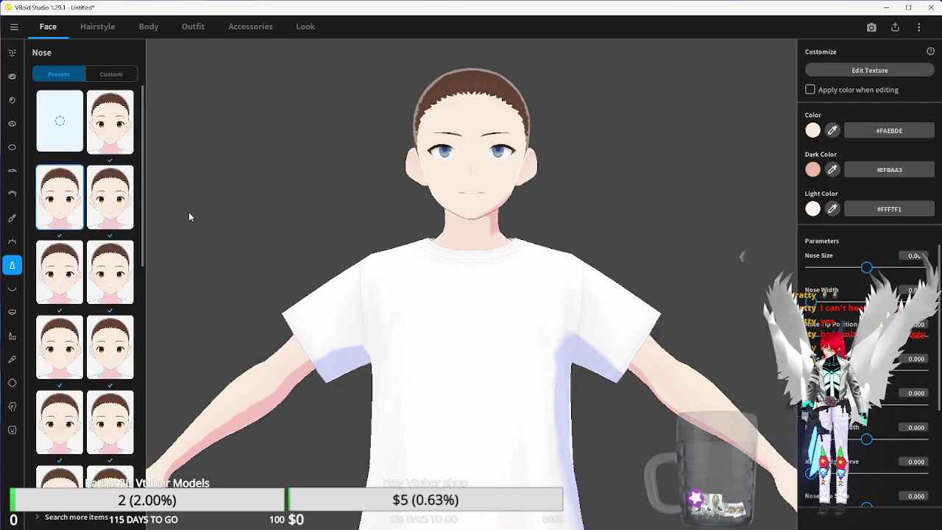
pyautogui.scroll(-10, 99, 228)
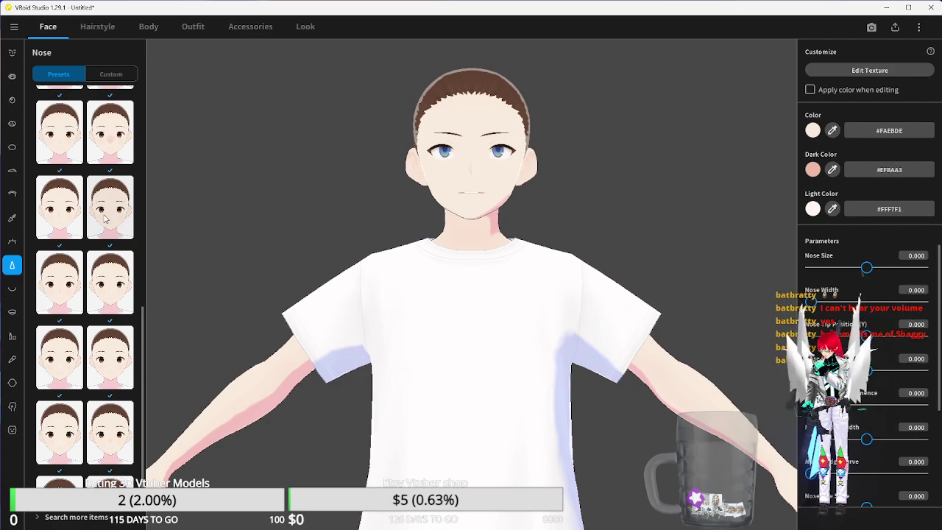
pyautogui.scroll(1, 106, 220)
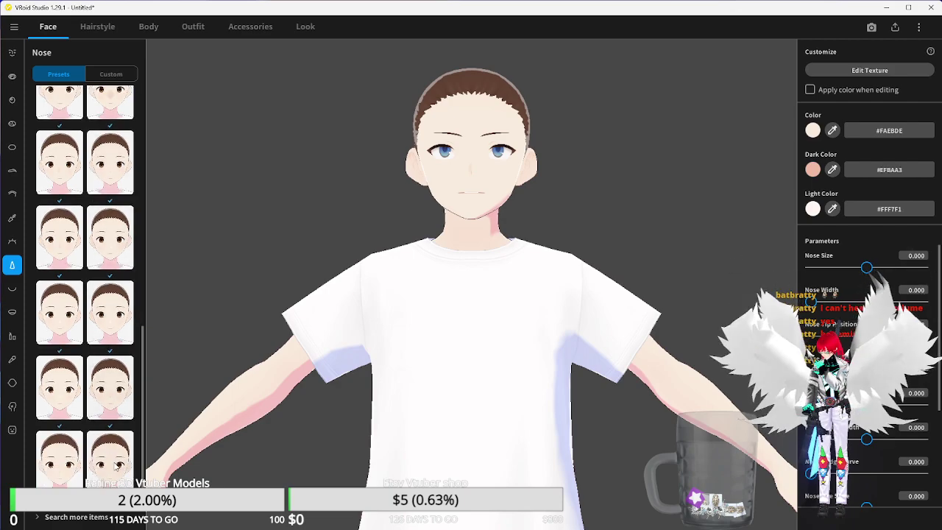
pyautogui.click(102, 454)
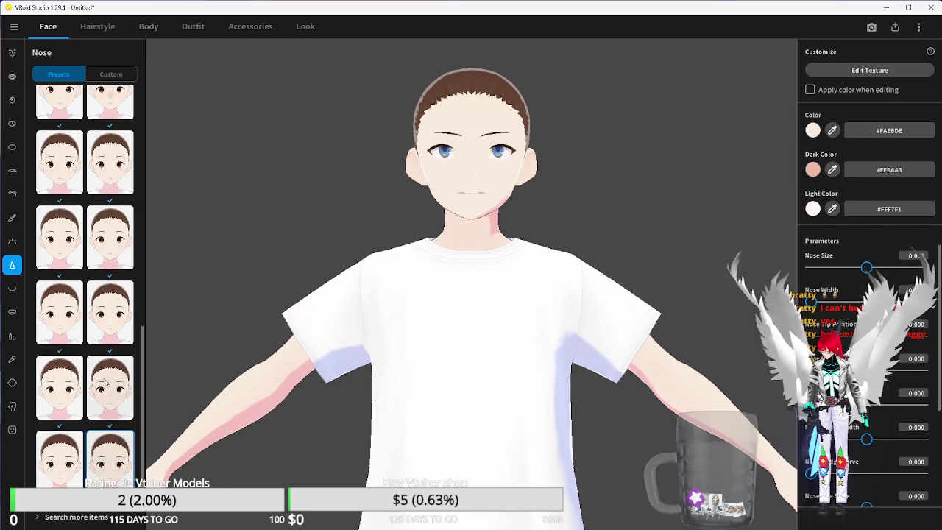
pyautogui.click(65, 330)
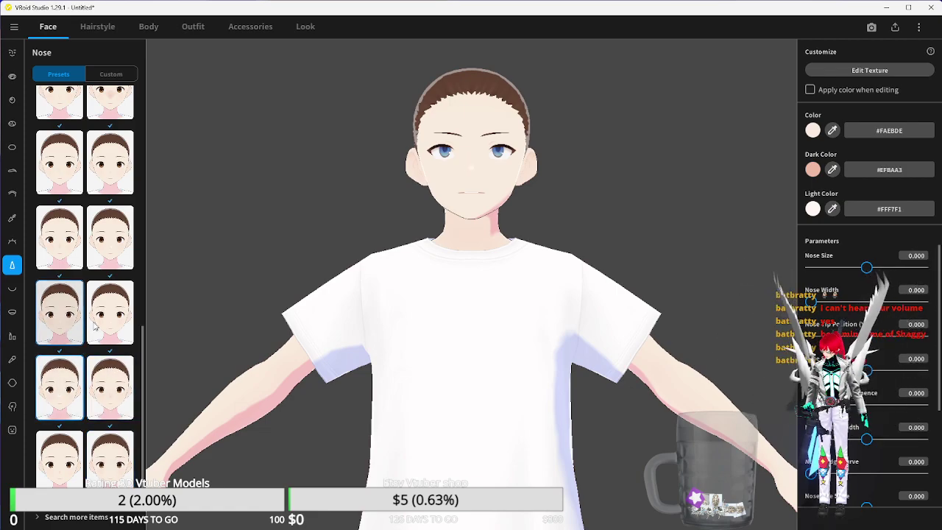
pyautogui.click(111, 246)
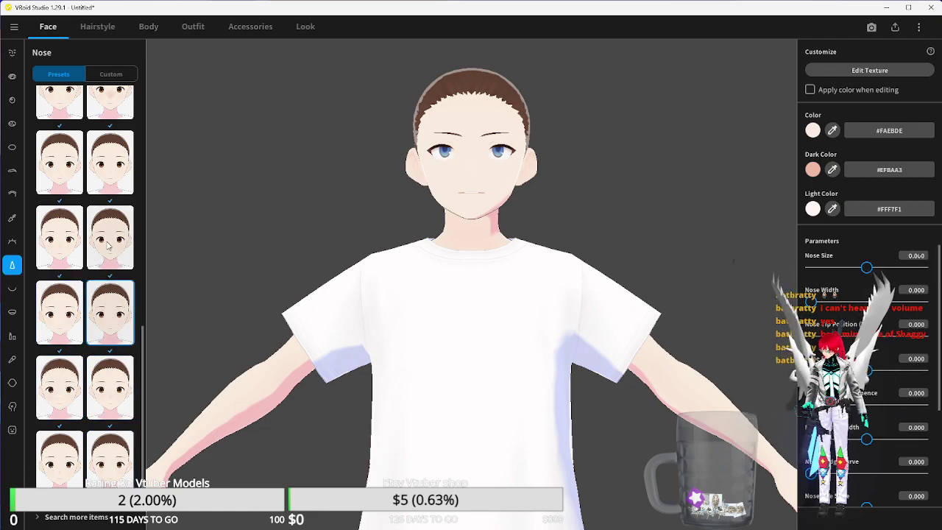
pyautogui.click(72, 232)
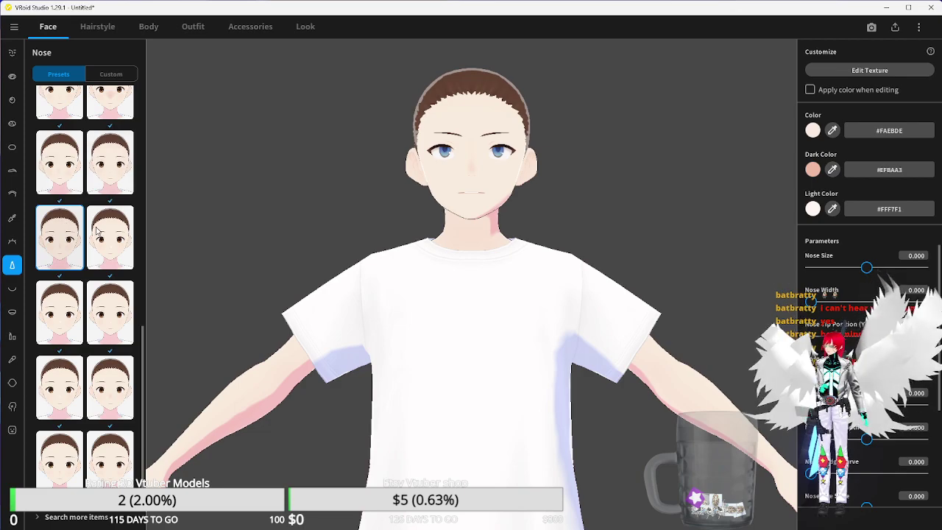
pyautogui.click(110, 163)
pyautogui.click(80, 171)
pyautogui.scroll(2, 80, 171)
pyautogui.moveTo(495, 322); pyautogui.dragTo(464, 326)
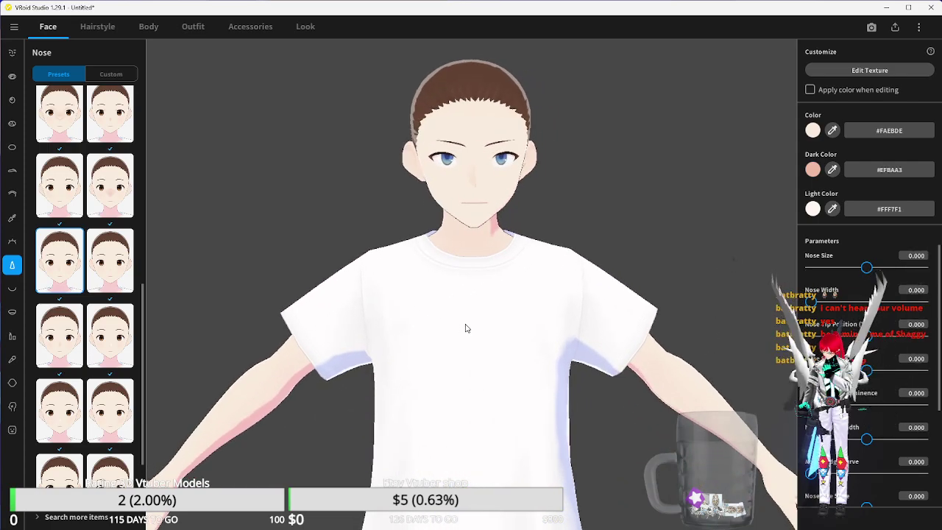
# - Look through the mouth presets and the mouth inside presets
pyautogui.click(13, 290)
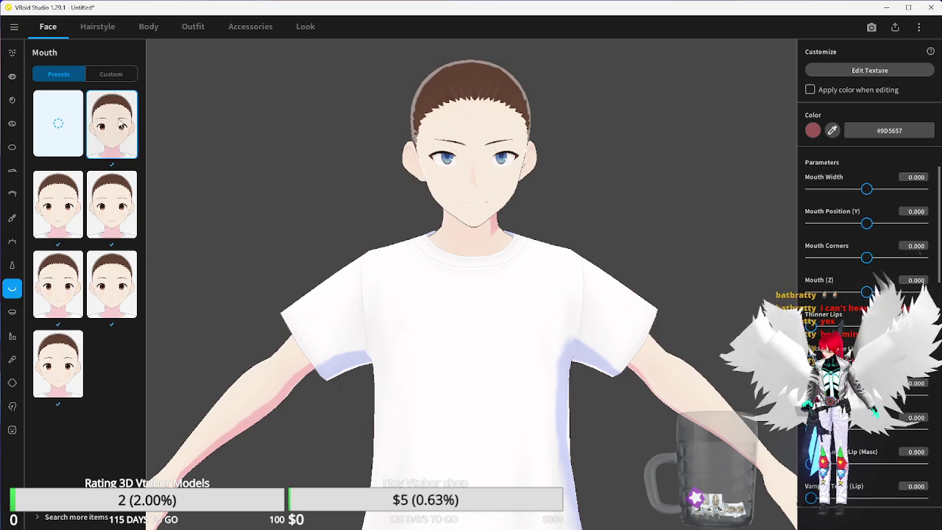
pyautogui.click(13, 316)
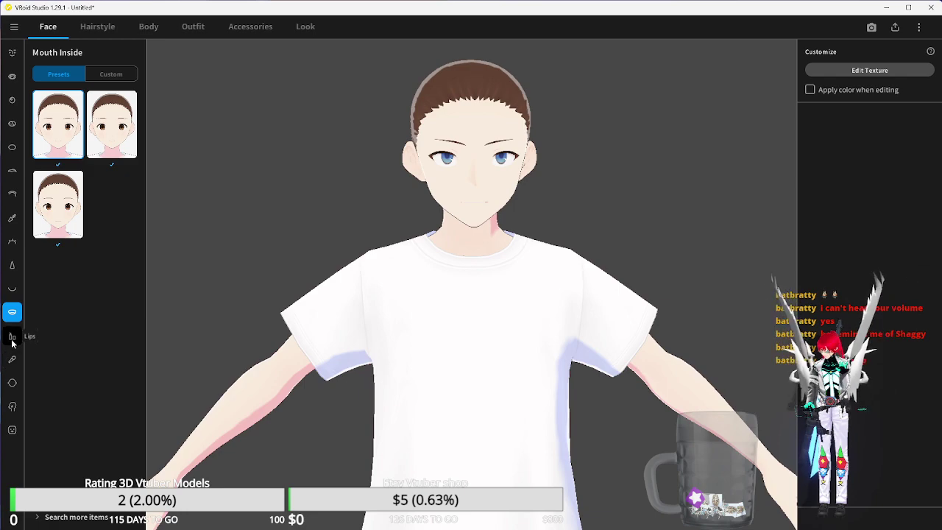
# - Try several face skin presets on the avatar and return to the one in the first row, first column
pyautogui.click(11, 383)
pyautogui.scroll(-1, 93, 316)
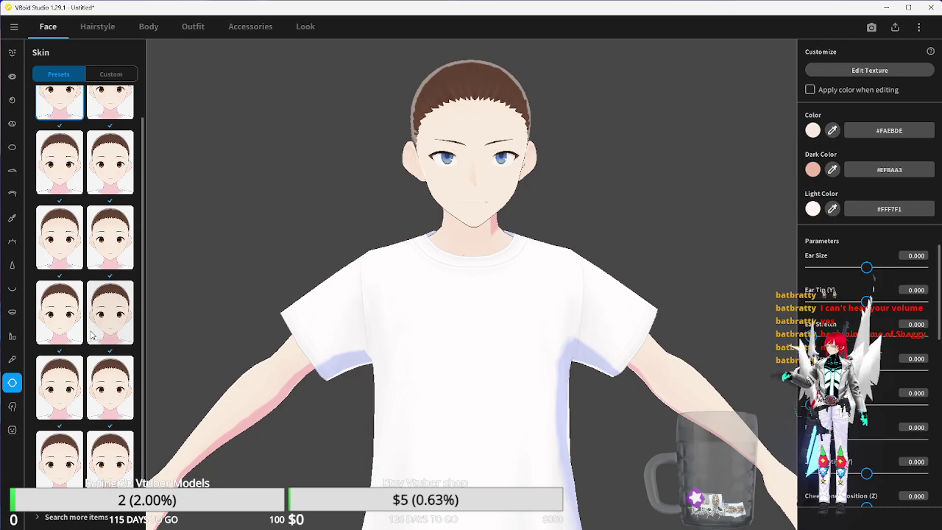
pyautogui.click(110, 460)
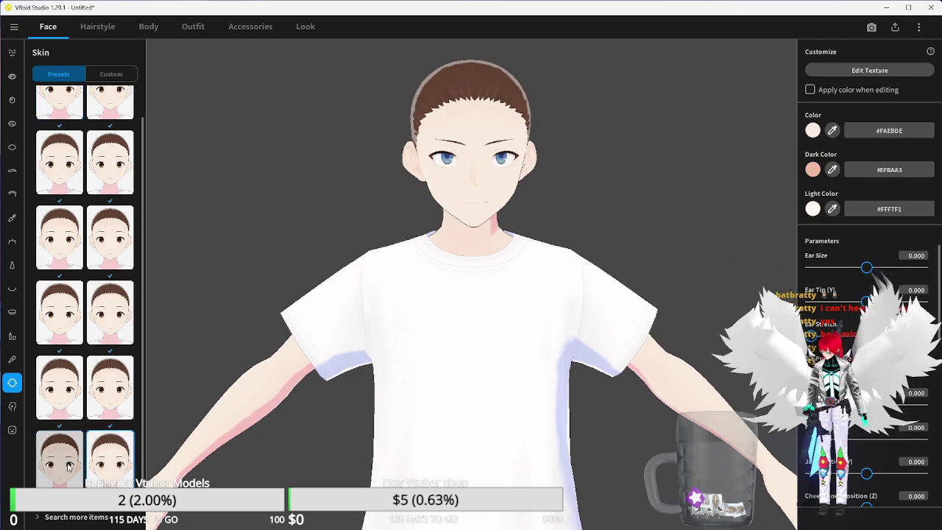
pyautogui.click(110, 386)
pyautogui.click(110, 313)
pyautogui.click(59, 313)
pyautogui.click(61, 247)
pyautogui.click(110, 246)
pyautogui.click(65, 168)
pyautogui.scroll(1, 74, 147)
pyautogui.click(63, 134)
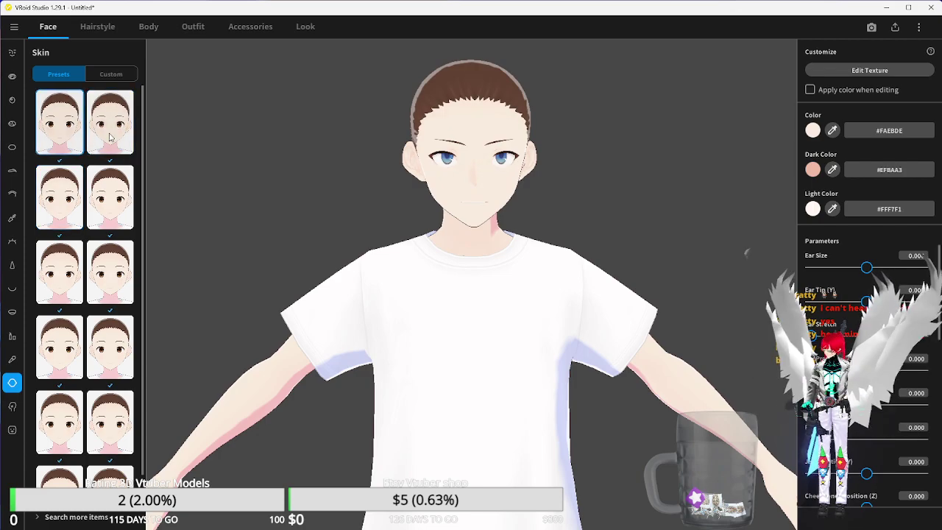
pyautogui.scroll(-1, 117, 237)
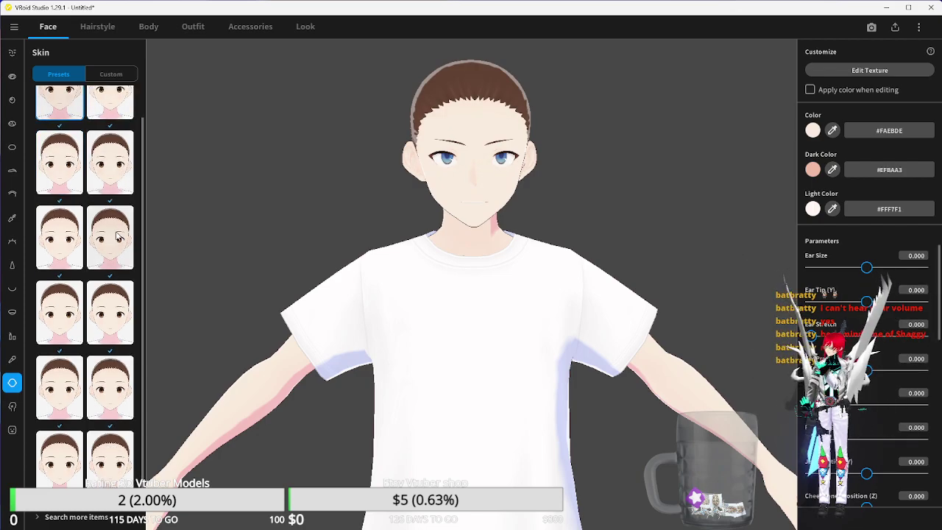
# - Apply the moustache and goatee face paint preset from the fourth row, first column, and check it on the face
pyautogui.click(12, 406)
pyautogui.scroll(-6, 94, 373)
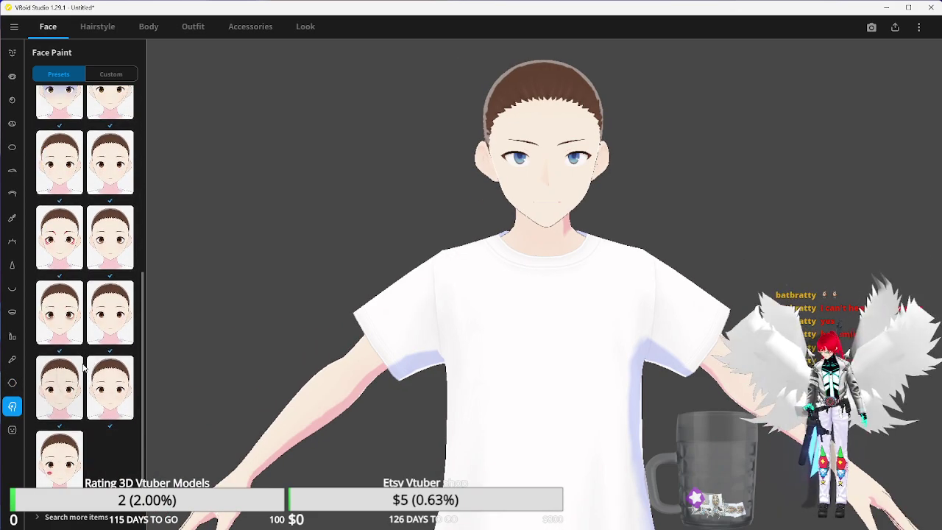
pyautogui.scroll(7, 81, 361)
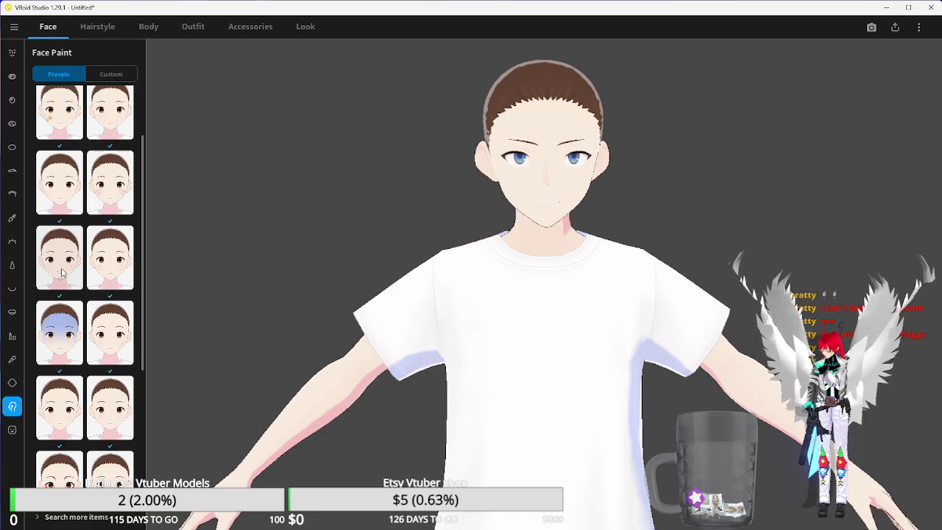
pyautogui.click(62, 272)
pyautogui.moveTo(434, 340)
pyautogui.mouseDown()
pyautogui.moveTo(449, 340)
pyautogui.moveTo(429, 336)
pyautogui.mouseUp()
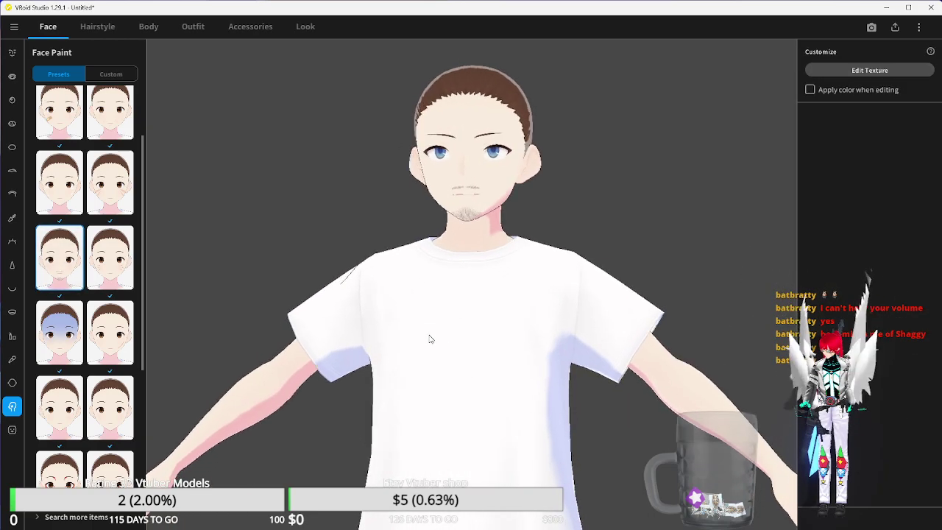
# - Try other face paint presets, including the mole under the eye, the red eye makeup and the dark under-eye shadows
pyautogui.scroll(2, 107, 293)
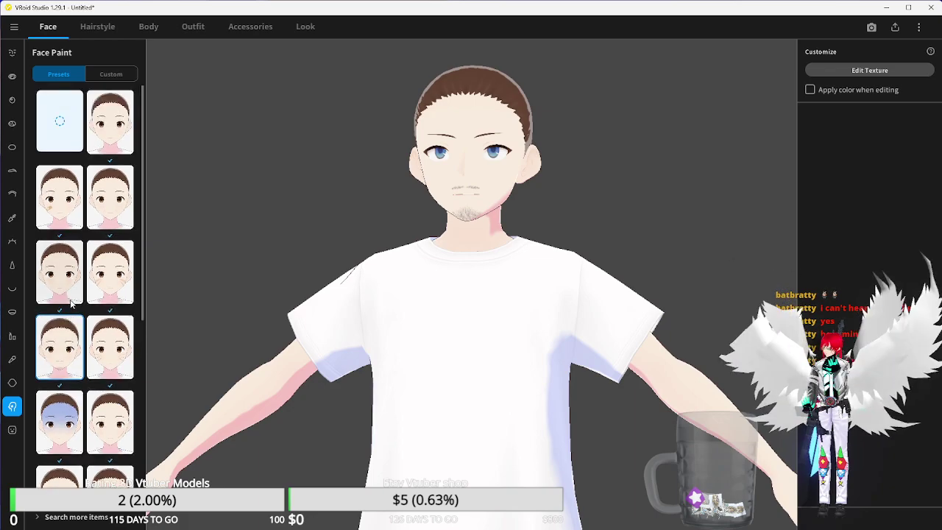
pyautogui.scroll(-1, 77, 304)
pyautogui.scroll(-3, 107, 324)
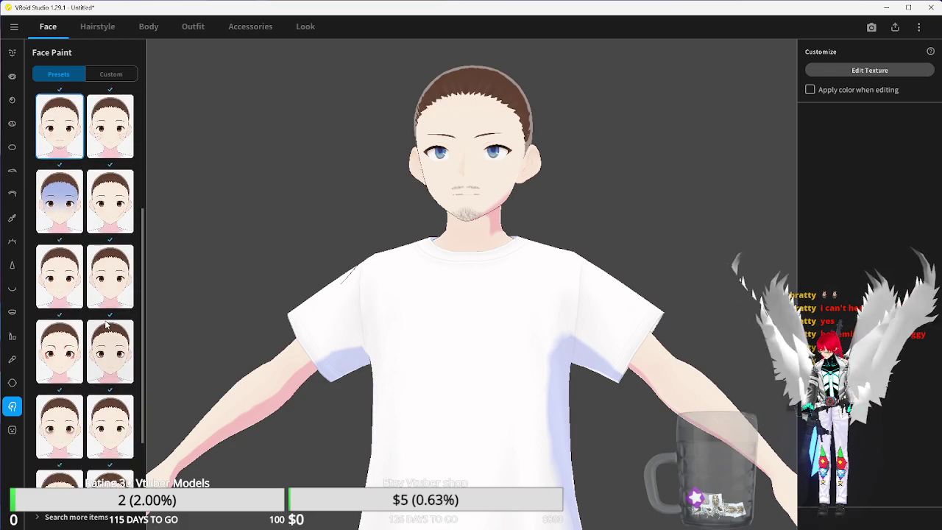
pyautogui.click(59, 276)
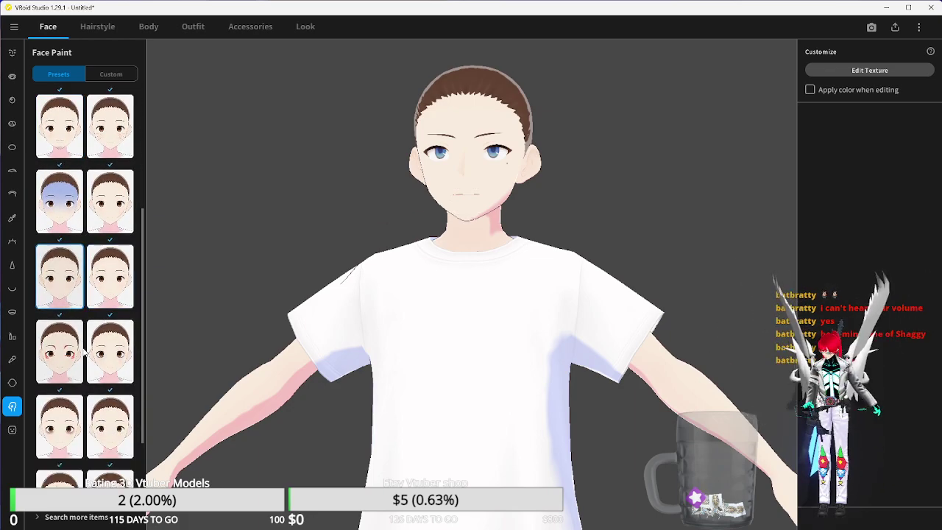
pyautogui.click(59, 350)
pyautogui.click(111, 351)
pyautogui.click(111, 427)
pyautogui.click(128, 350)
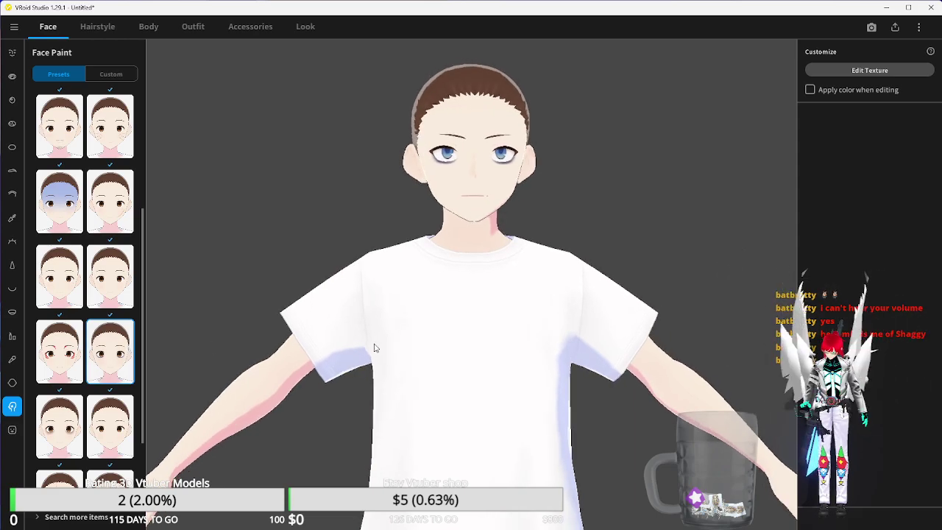
# - Try the face paint presets at the end of the list, including the curved scar across the face and the kiss mark
pyautogui.scroll(-2, 87, 317)
pyautogui.click(65, 318)
pyautogui.click(100, 315)
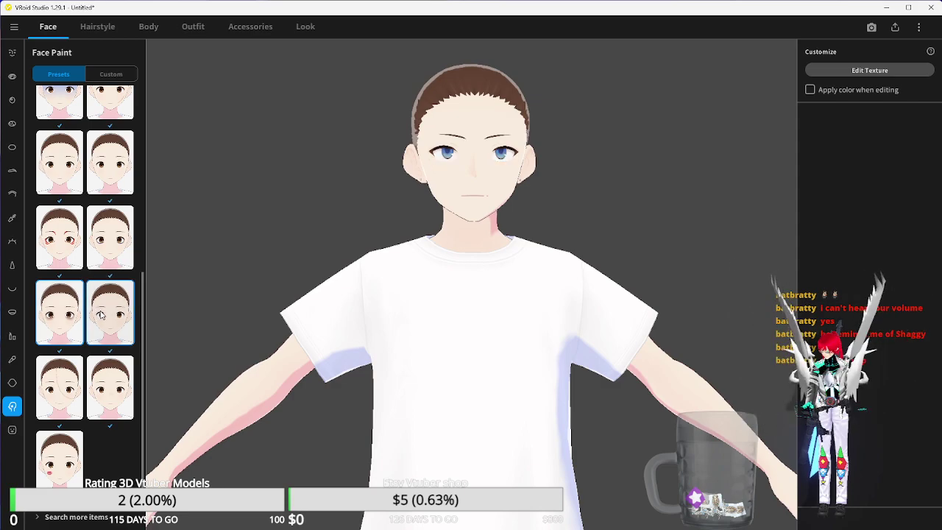
pyautogui.click(124, 377)
pyautogui.click(73, 378)
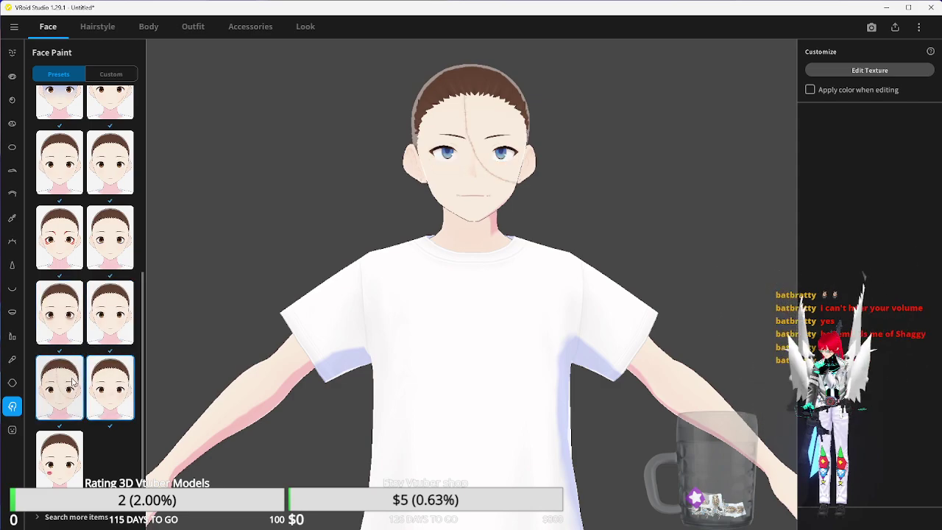
pyautogui.click(72, 450)
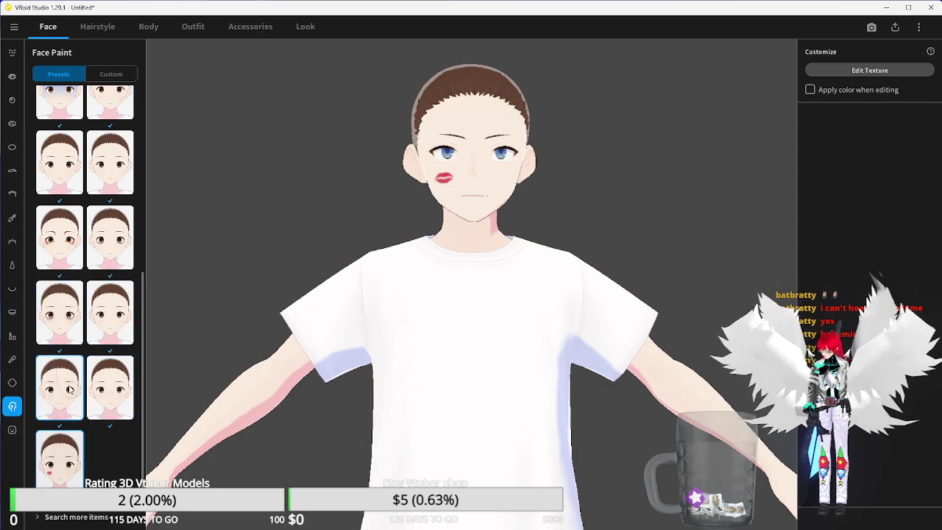
# - Replace the kiss mark with the moustache and goatee face paint preset
pyautogui.scroll(3, 71, 368)
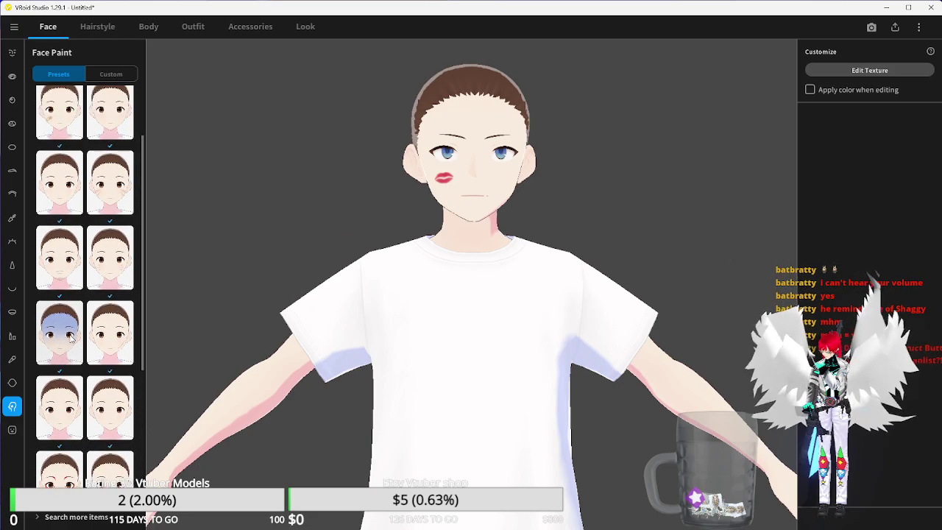
pyautogui.click(56, 266)
pyautogui.scroll(2, 82, 253)
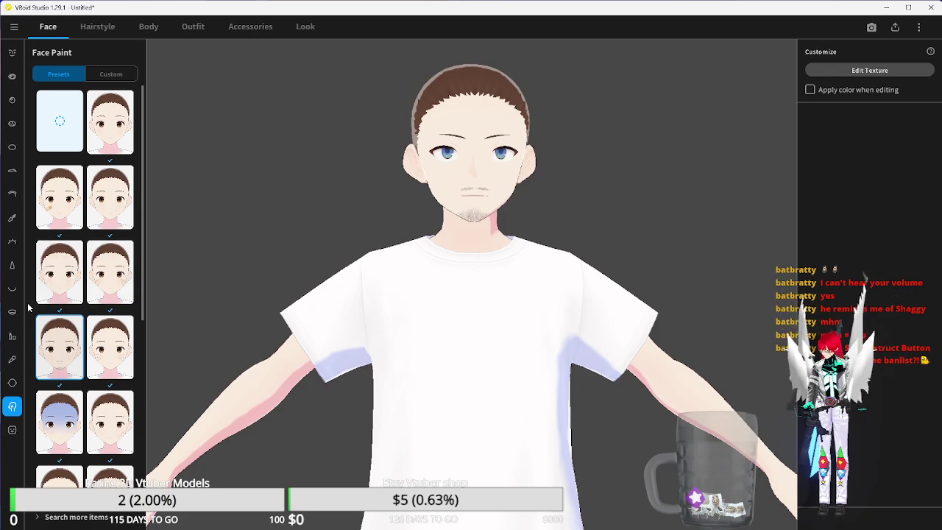
# - Open the expression editor and preview expressions such as Smiling and Surprised on the face
pyautogui.click(10, 434)
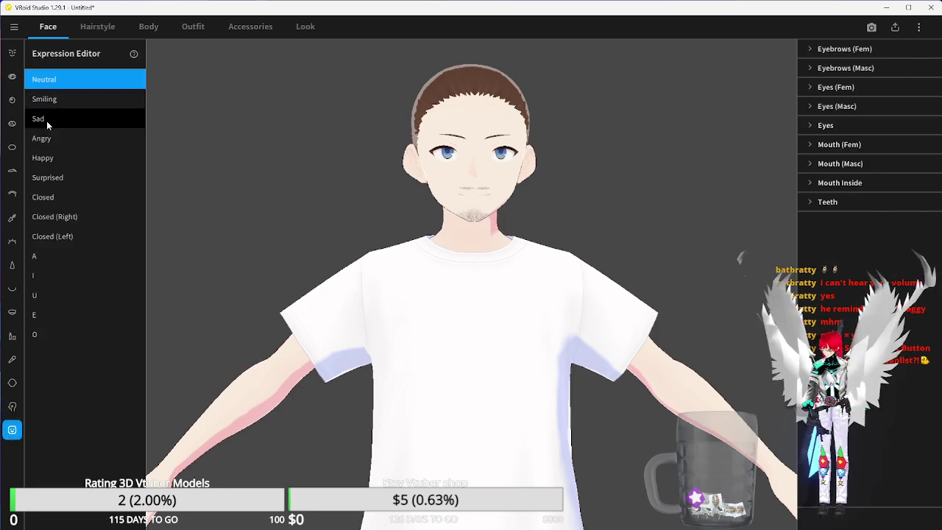
pyautogui.click(56, 99)
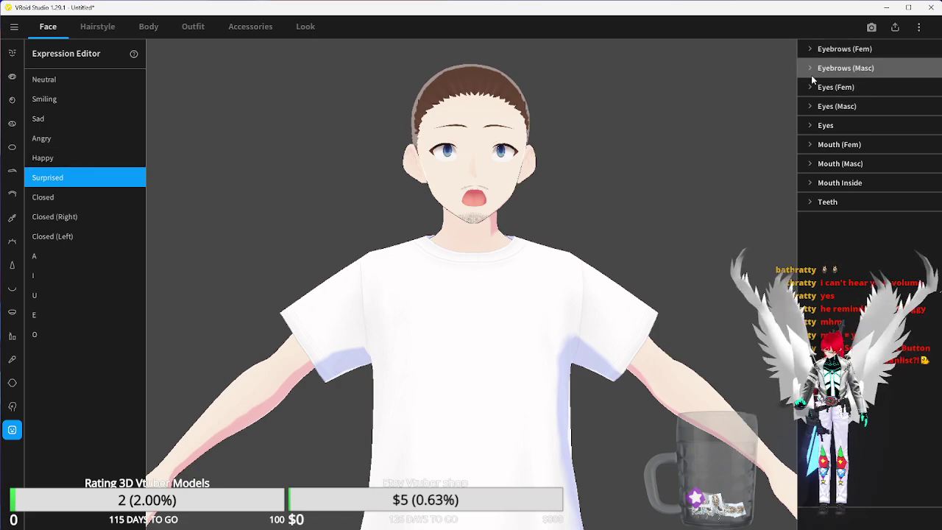
# - For the Surprised expression, set the Smiling value of Mouth (Fem) to 100
pyautogui.click(809, 147)
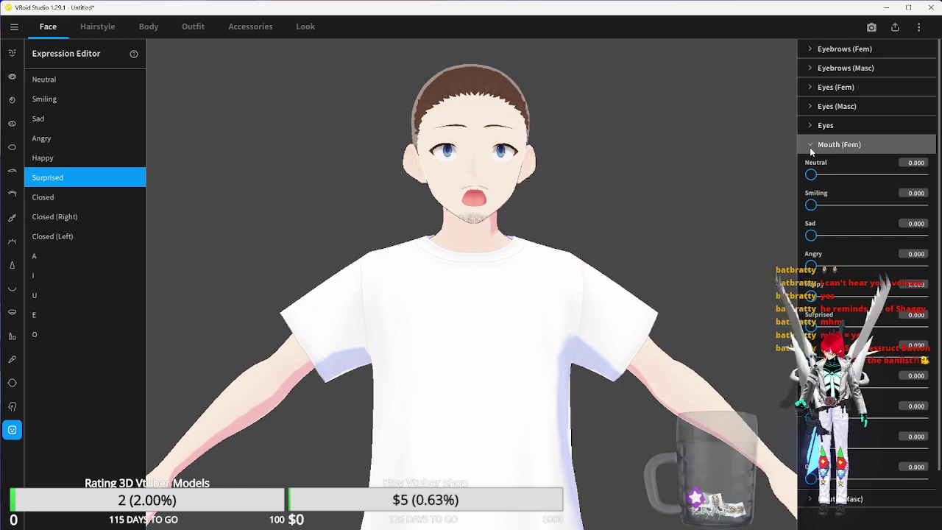
pyautogui.scroll(-1, 842, 156)
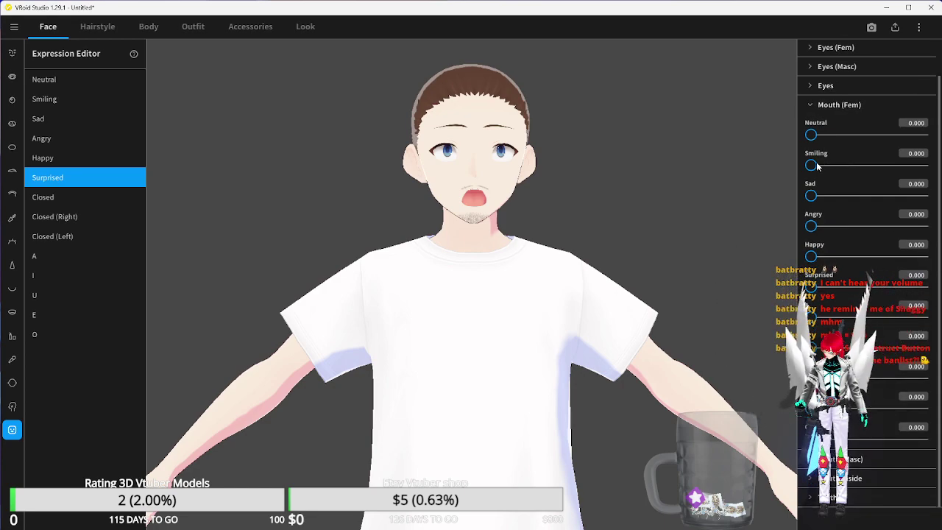
pyautogui.moveTo(817, 167); pyautogui.dragTo(930, 159)
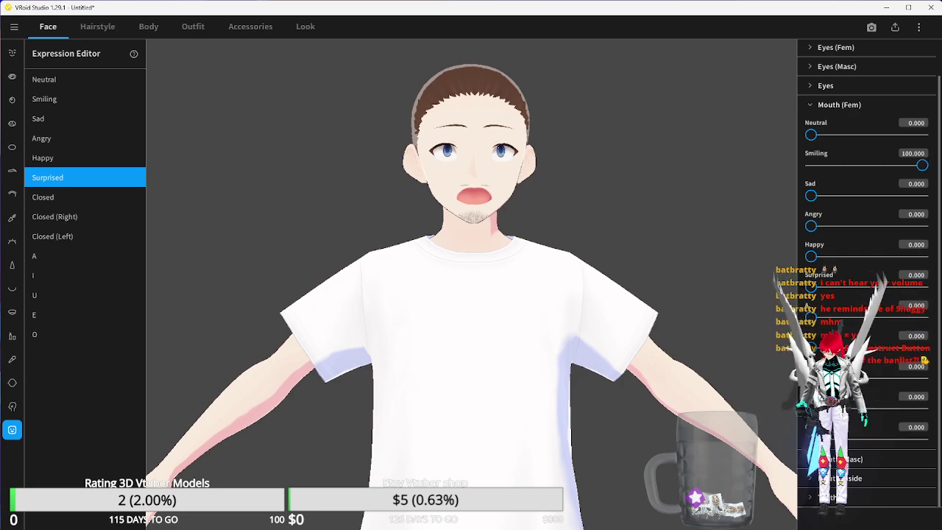
pyautogui.scroll(1, 835, 270)
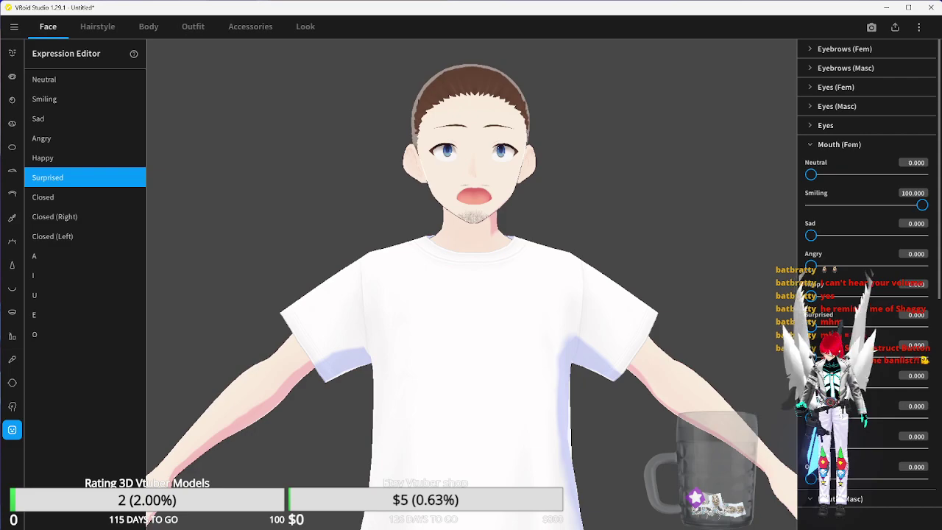
# - Reduce the Surprised value of Mouth (Masc) to 11.454 in the Surprised expression
pyautogui.scroll(-2, 850, 221)
pyautogui.scroll(-5, 851, 225)
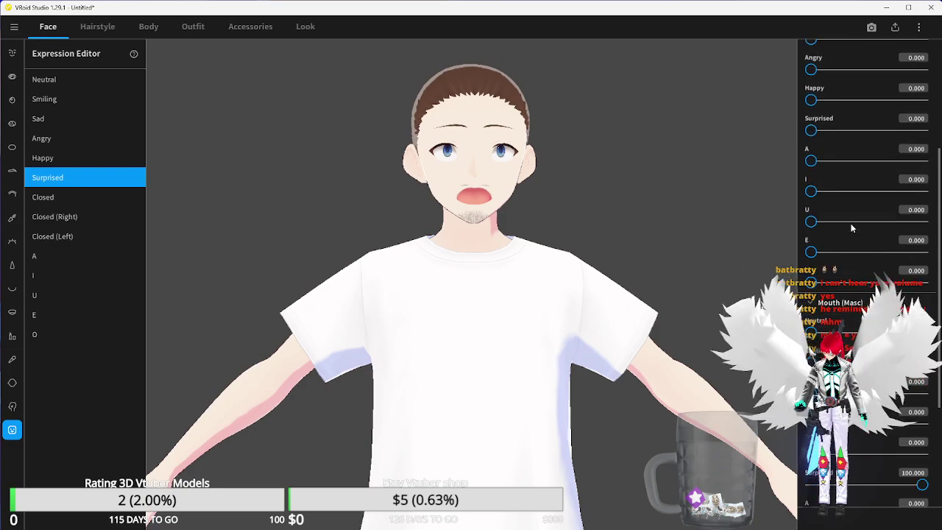
pyautogui.click(920, 314)
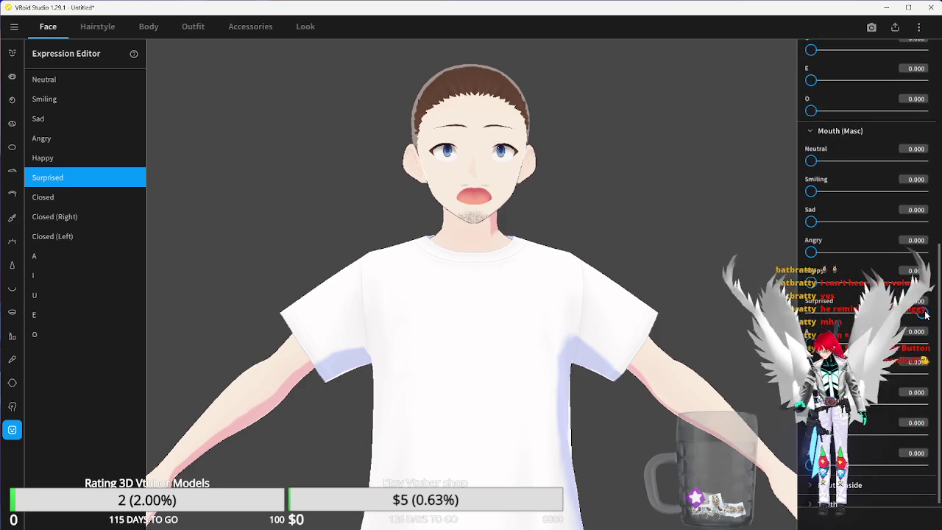
pyautogui.moveTo(920, 315); pyautogui.dragTo(817, 324)
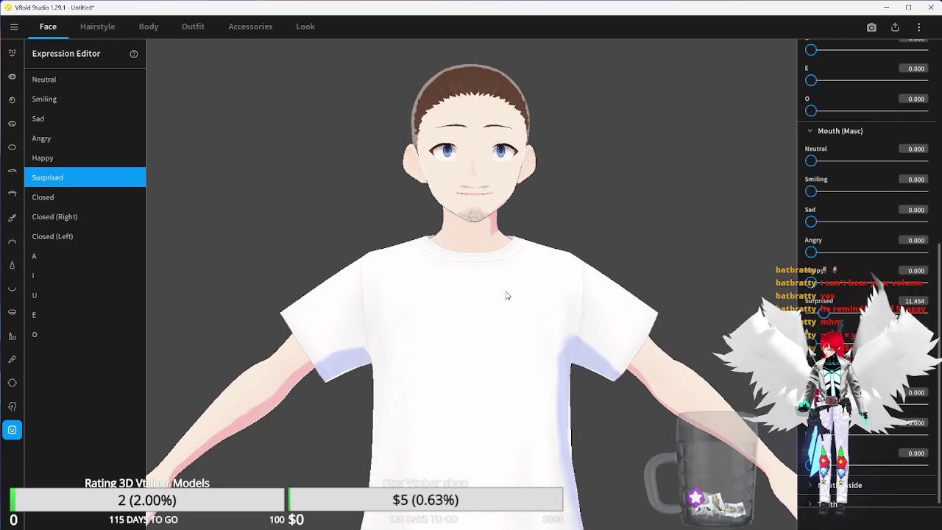
# - In the Angry expression, set the Smiling and Neutral values of Mouth (Masc) to 100
pyautogui.click(57, 137)
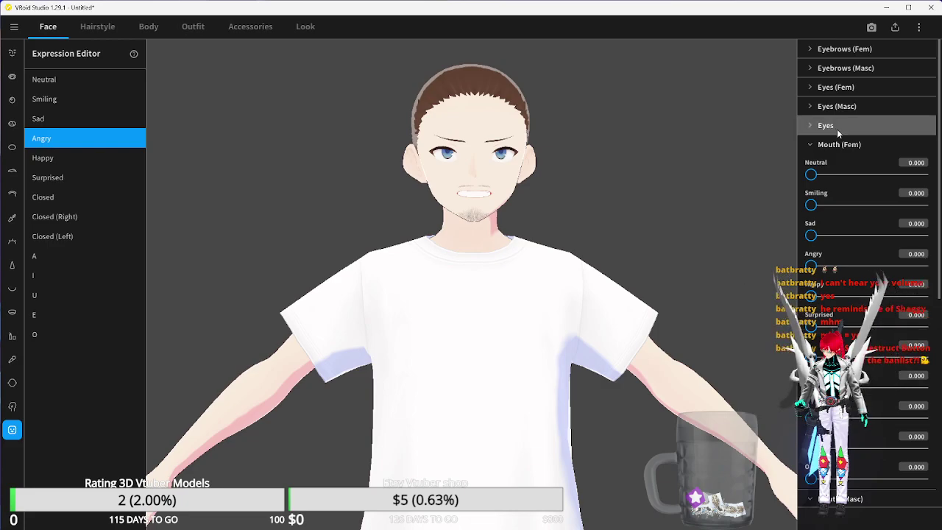
pyautogui.scroll(-5, 835, 128)
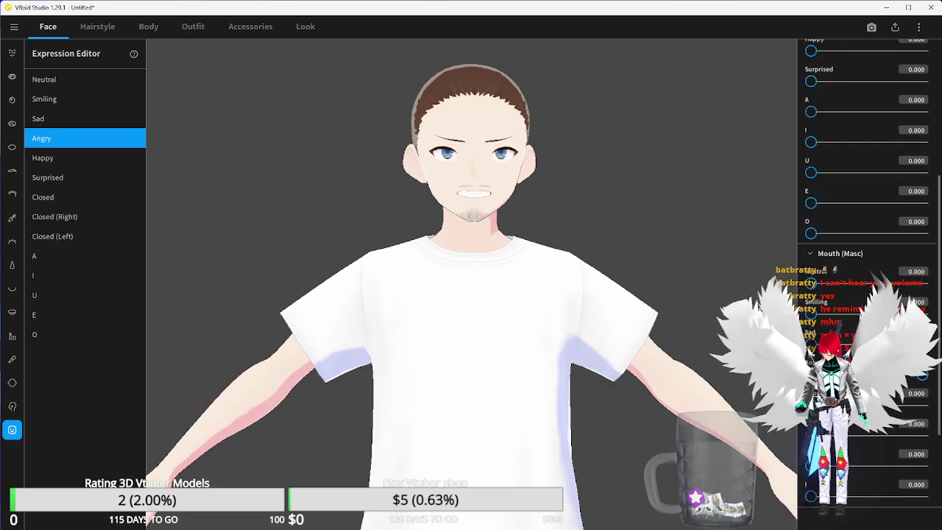
pyautogui.scroll(-3, 843, 200)
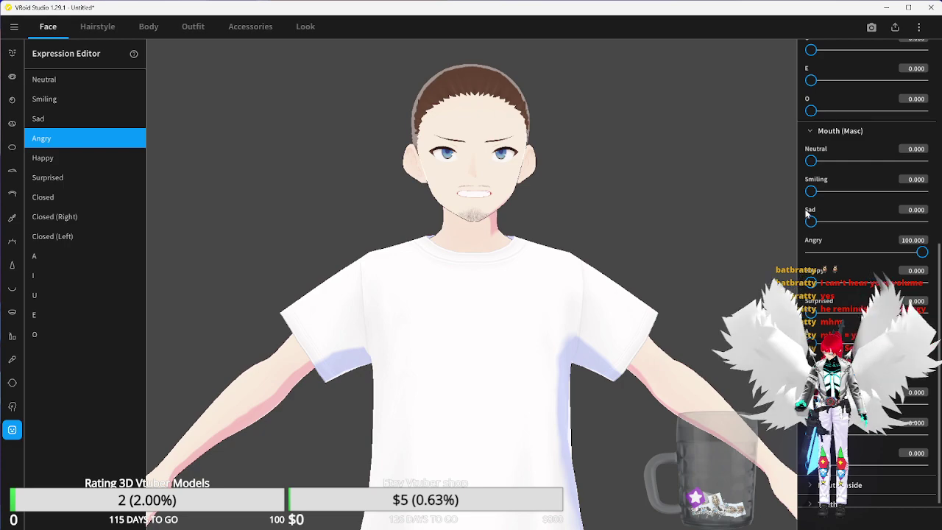
pyautogui.scroll(1, 813, 212)
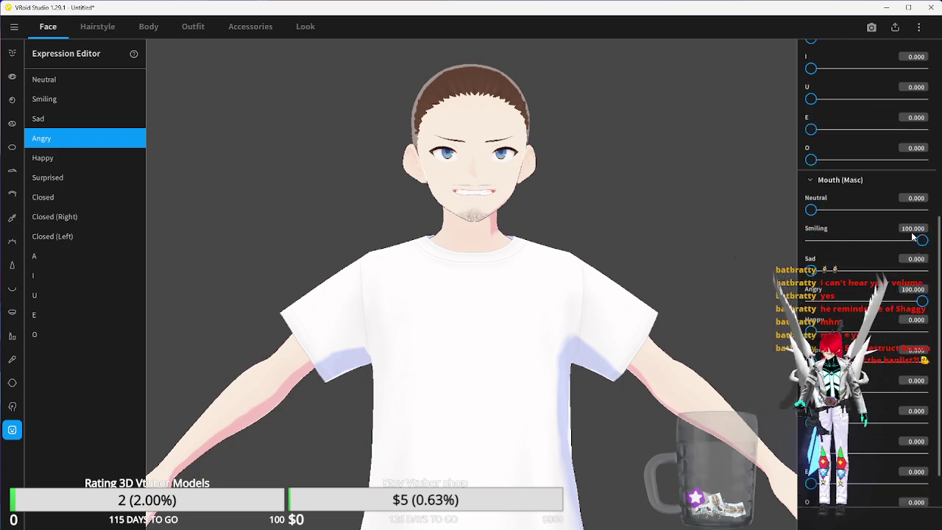
pyautogui.moveTo(834, 213); pyautogui.dragTo(926, 204)
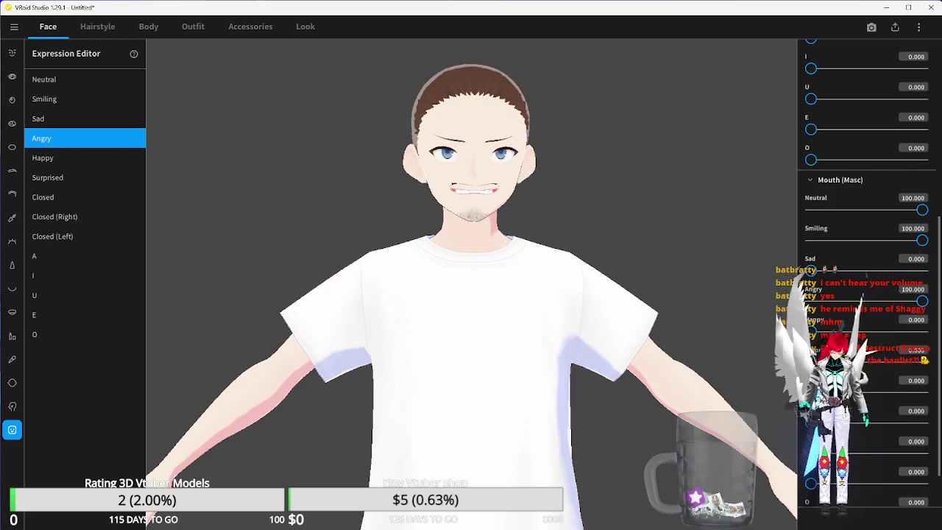
# - Compare the angry face with the reference character sheet in the browser and expand the Eyes (Masc) settings
pyautogui.hotkey('alt', 'Tab')
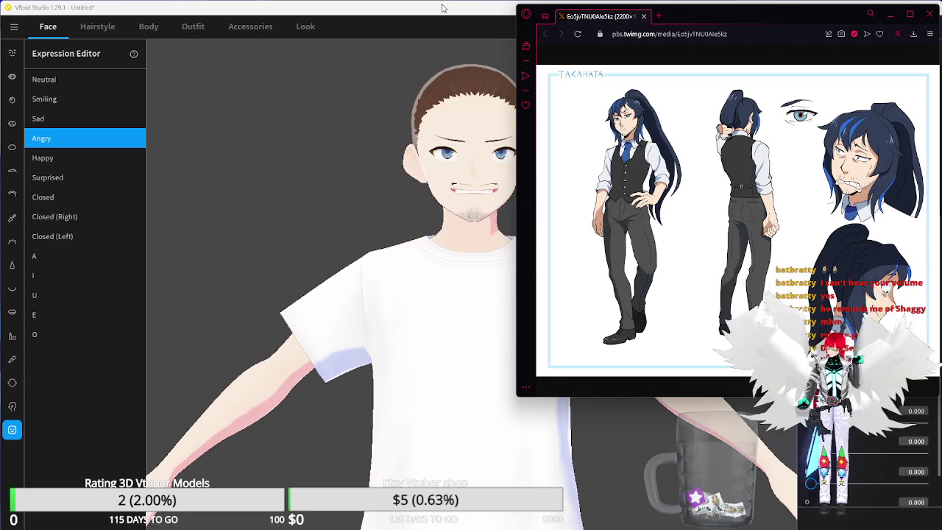
pyautogui.click(464, 8)
pyautogui.scroll(5, 850, 266)
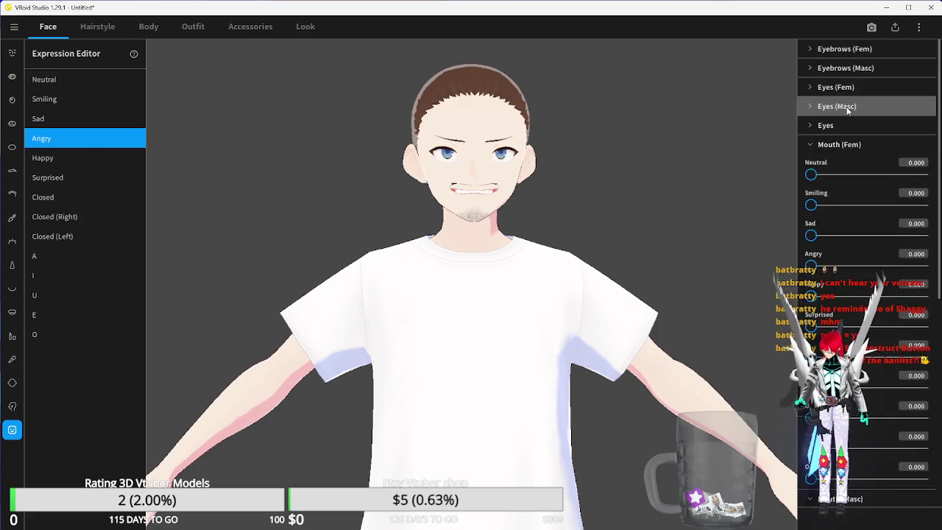
pyautogui.click(846, 108)
pyautogui.moveTo(561, 521)
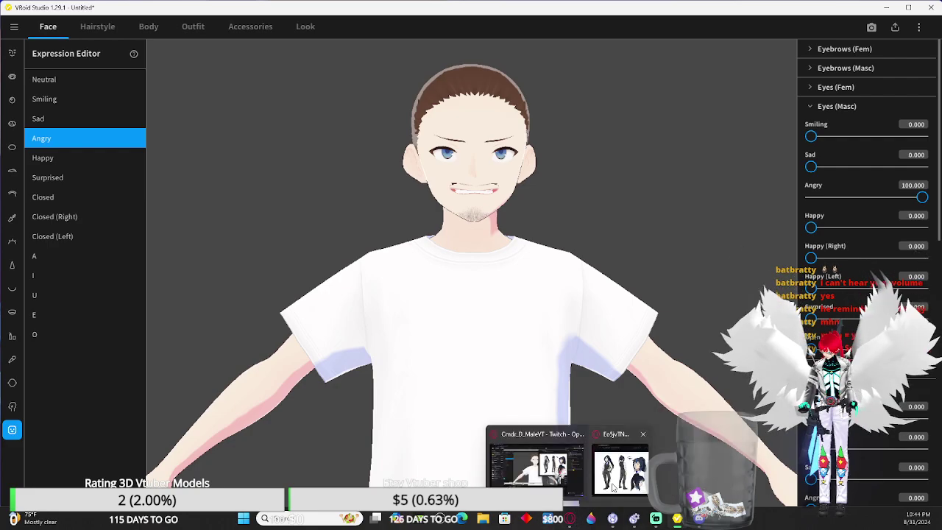
pyautogui.click(613, 482)
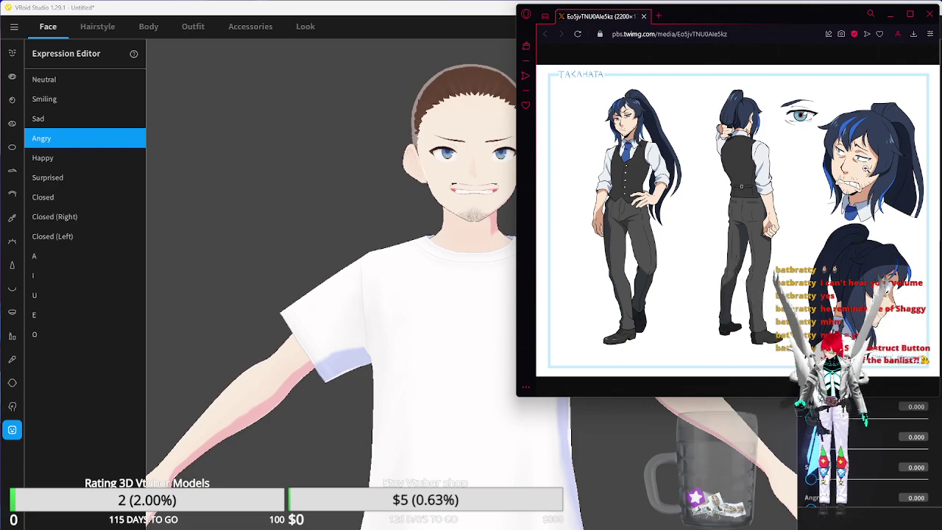
pyautogui.click(493, 16)
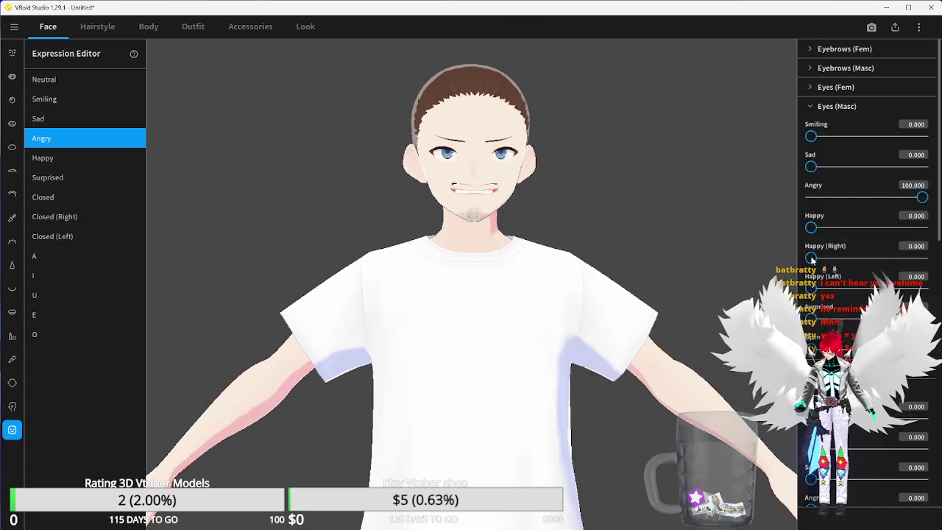
# - Try a Sad value of 81.057 for Eyes (Masc) in the Angry expression
pyautogui.scroll(-3, 845, 182)
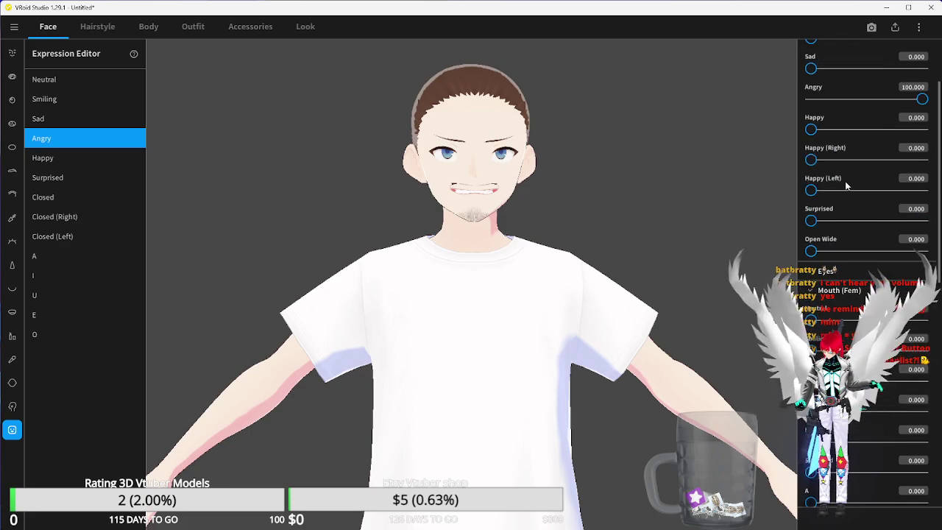
pyautogui.scroll(3, 844, 185)
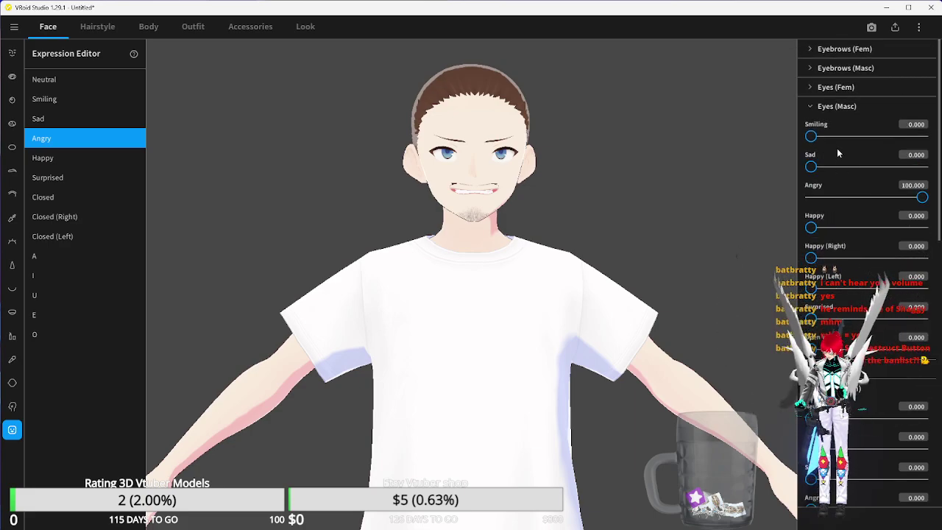
pyautogui.click(813, 108)
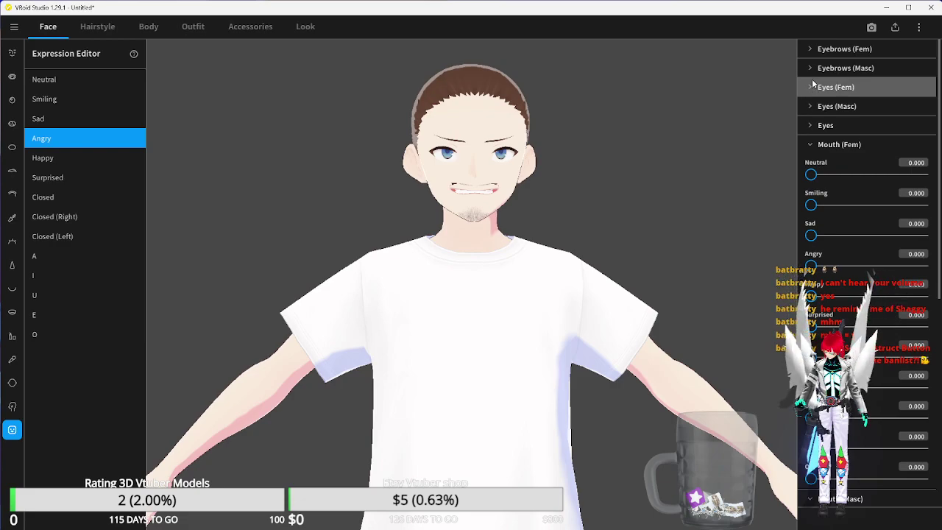
pyautogui.click(819, 107)
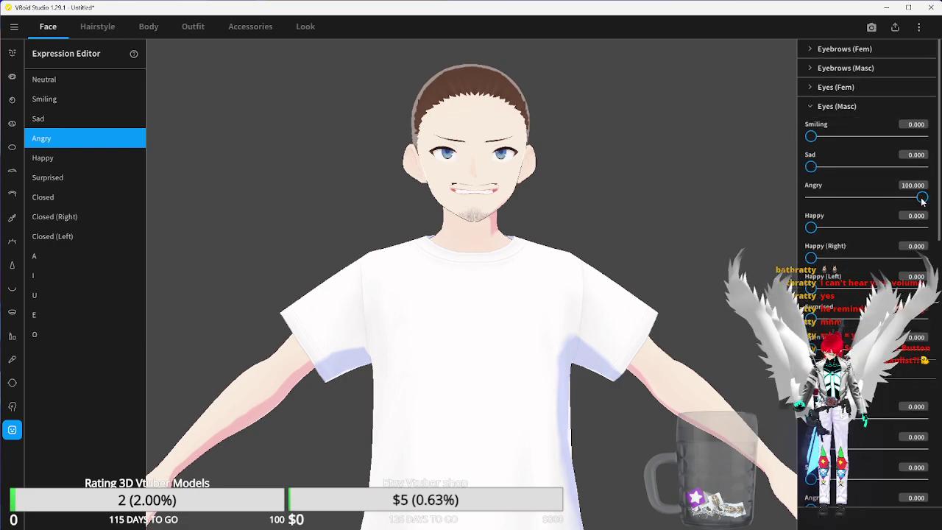
pyautogui.moveTo(912, 197); pyautogui.dragTo(924, 198)
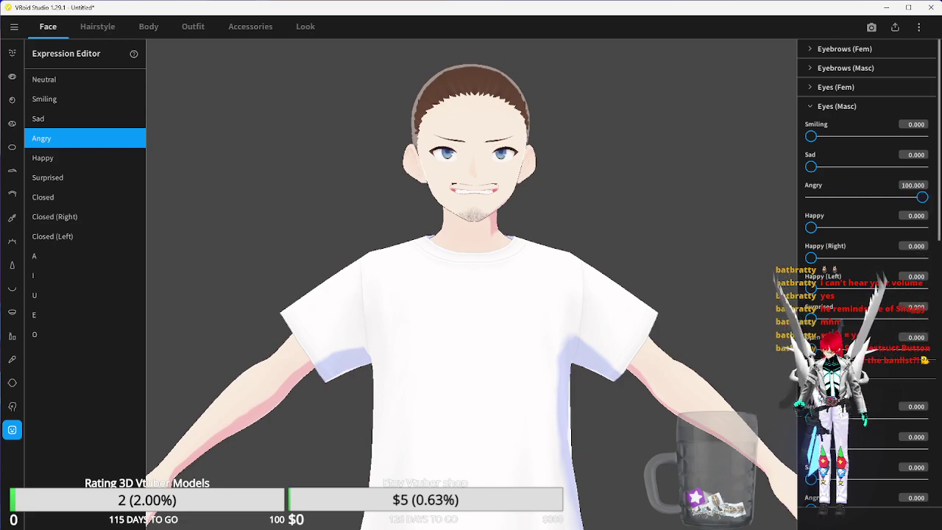
pyautogui.moveTo(812, 167); pyautogui.dragTo(904, 182)
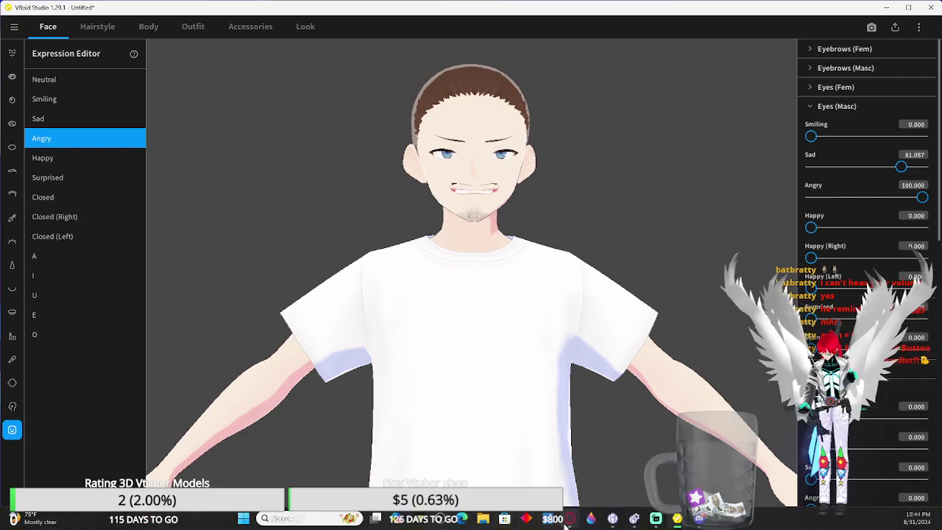
# - Check the eyes against the reference sheet and set Eyes (Masc) Sad to 40.969 and Happy to 24.229
pyautogui.moveTo(569, 519)
pyautogui.click(619, 470)
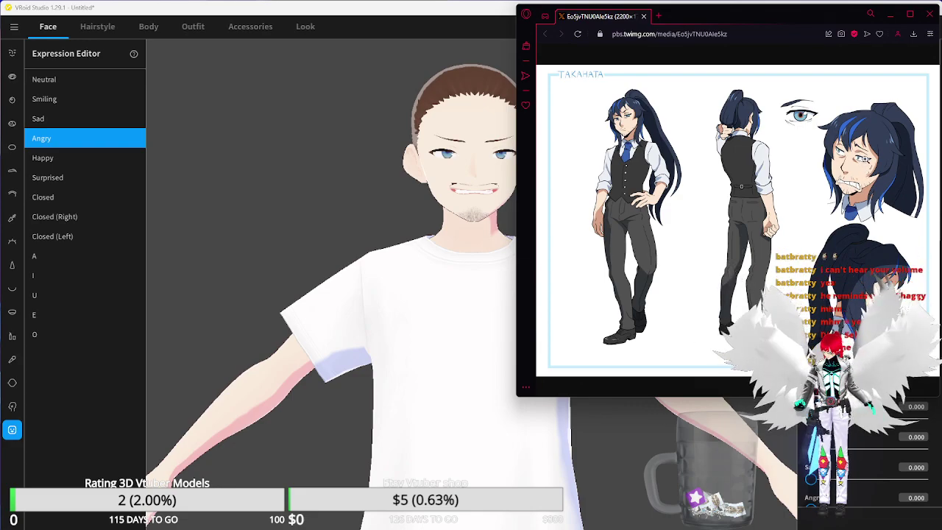
pyautogui.click(454, 10)
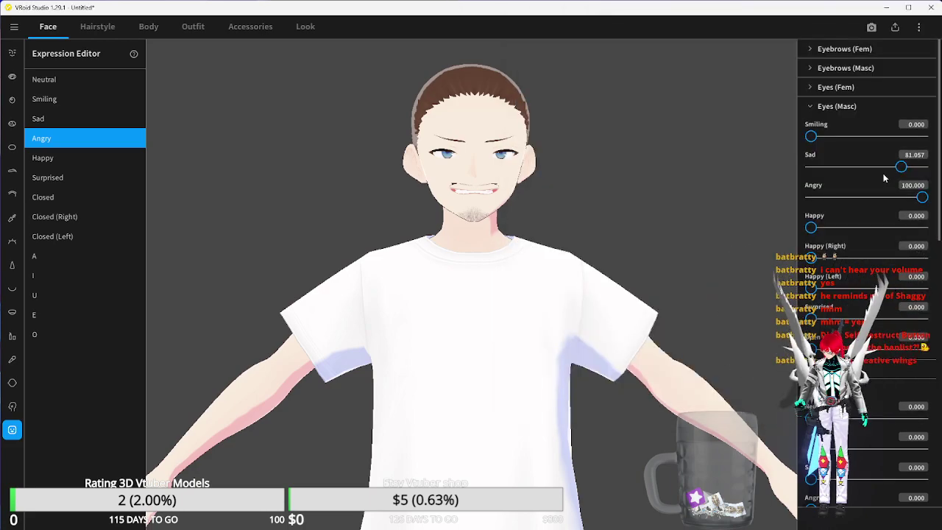
pyautogui.moveTo(812, 228); pyautogui.dragTo(825, 228)
pyautogui.moveTo(902, 168); pyautogui.dragTo(856, 160)
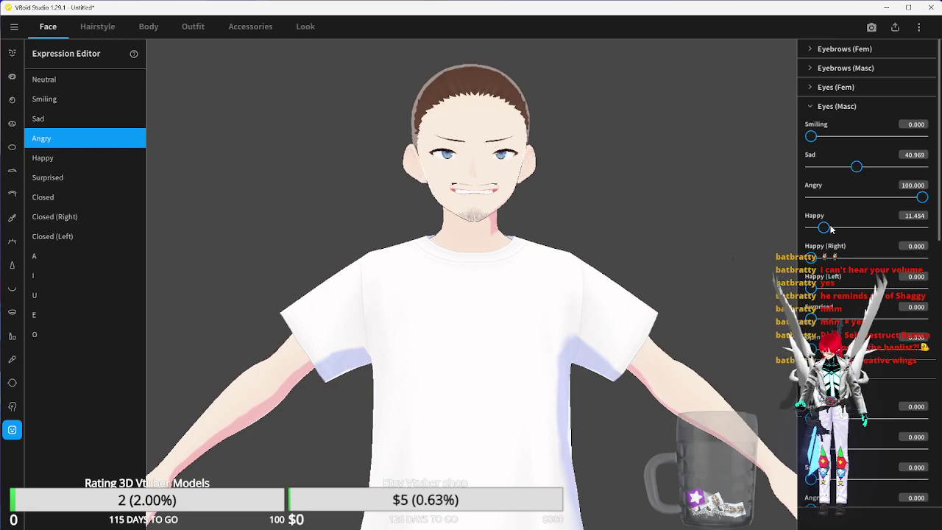
pyautogui.moveTo(827, 229); pyautogui.dragTo(841, 228)
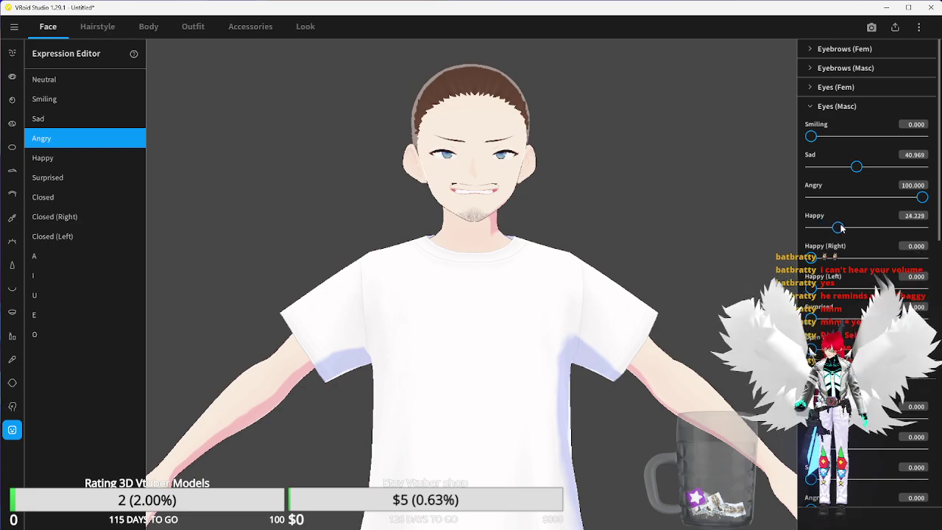
# - Compare the adjusted angry face with the faces on the reference sheet, and switch to the Surprised expression
pyautogui.moveTo(567, 521)
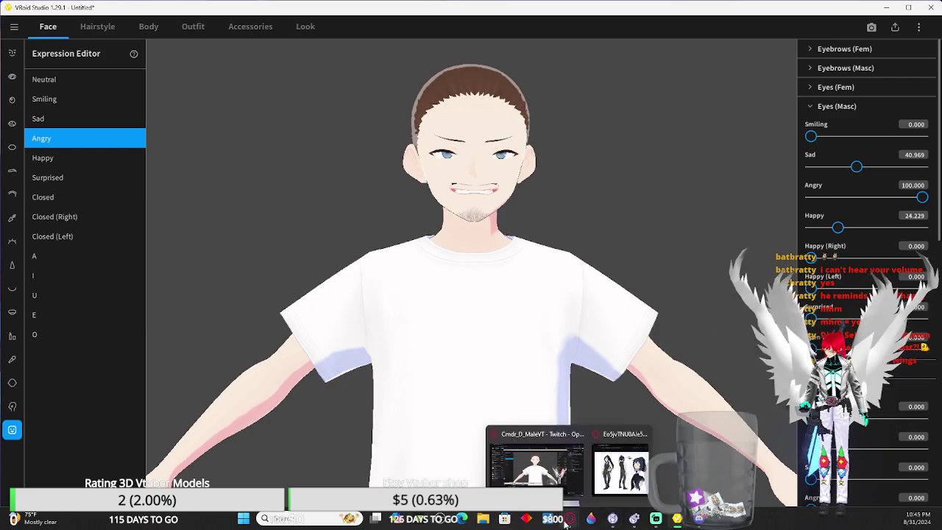
pyautogui.click(618, 471)
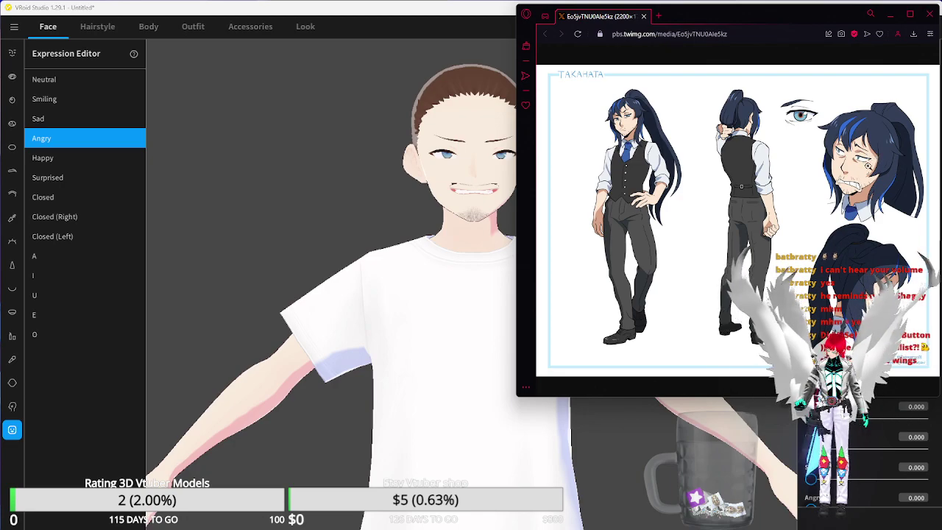
pyautogui.click(493, 9)
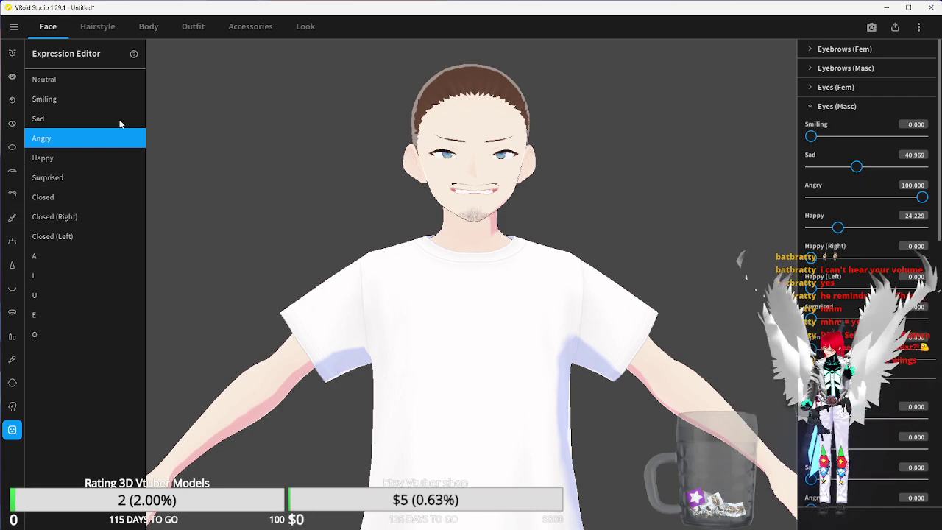
pyautogui.click(66, 141)
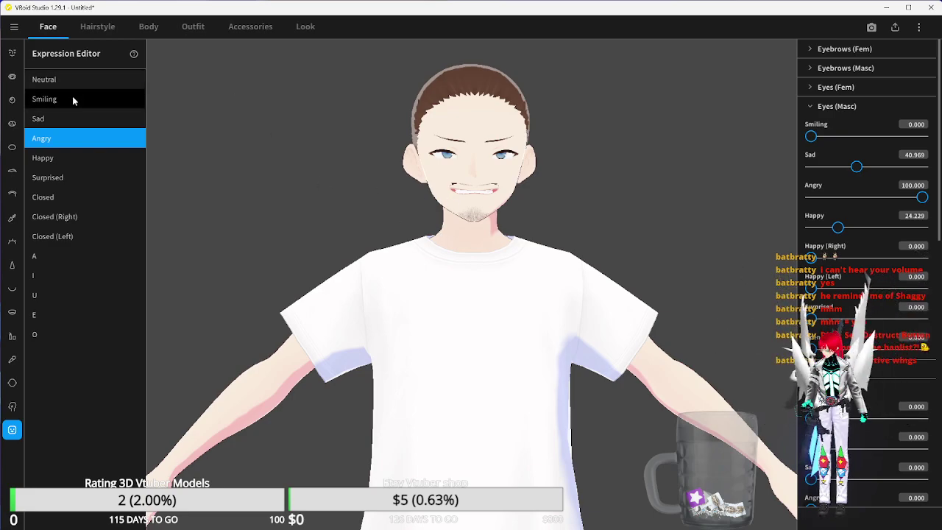
pyautogui.moveTo(635, 521)
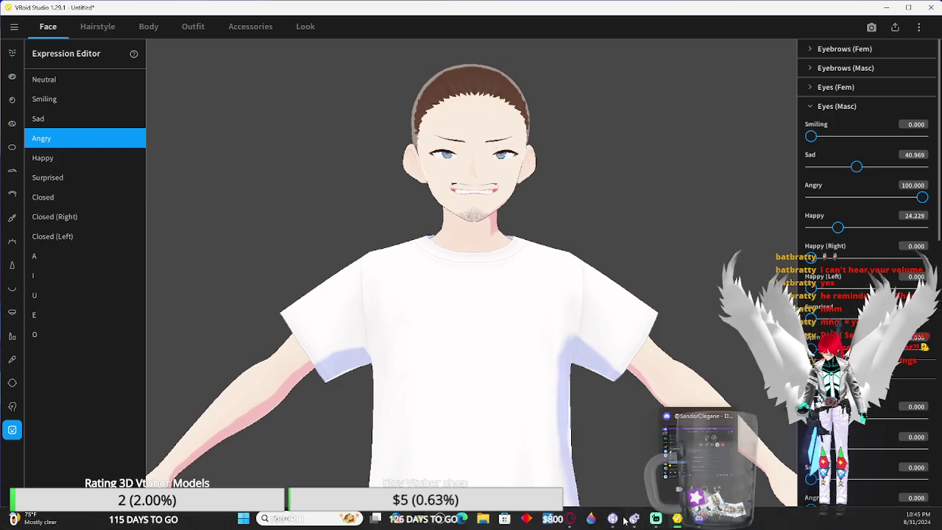
pyautogui.moveTo(568, 521)
pyautogui.click(620, 471)
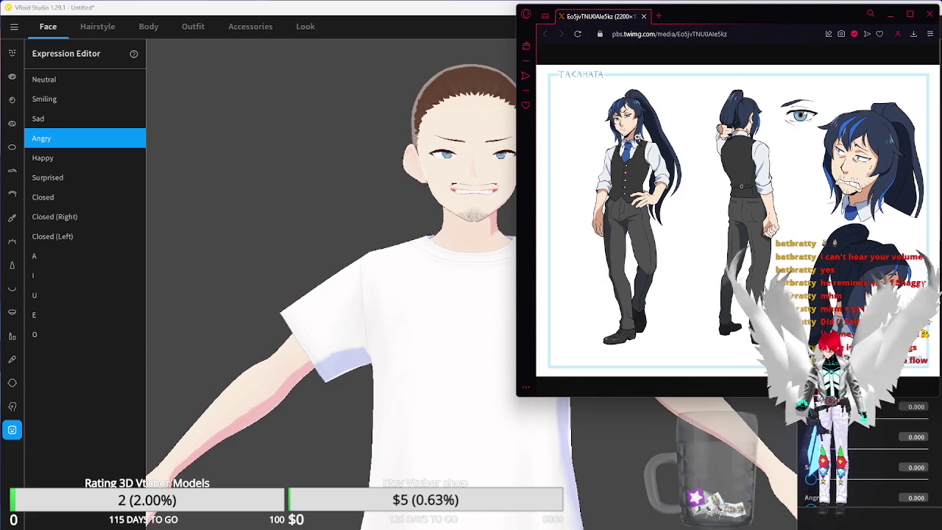
pyautogui.click(465, 31)
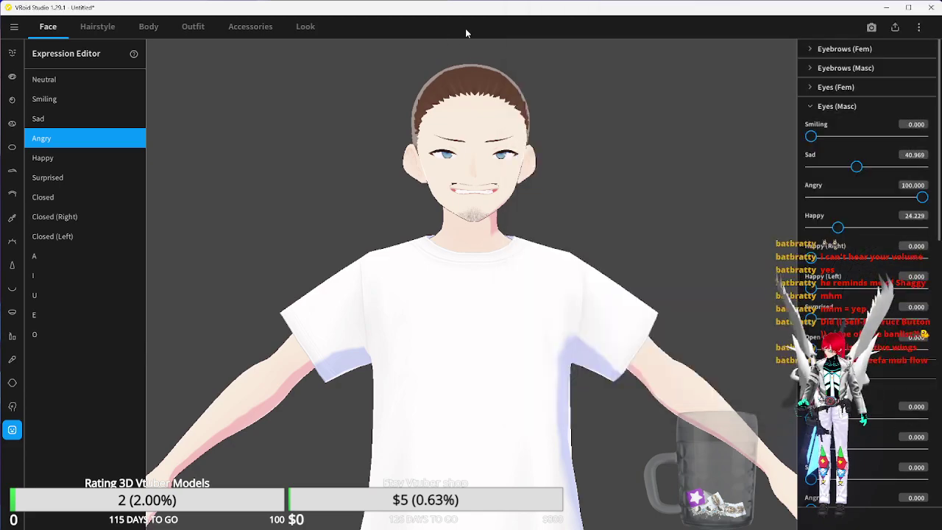
pyautogui.click(47, 175)
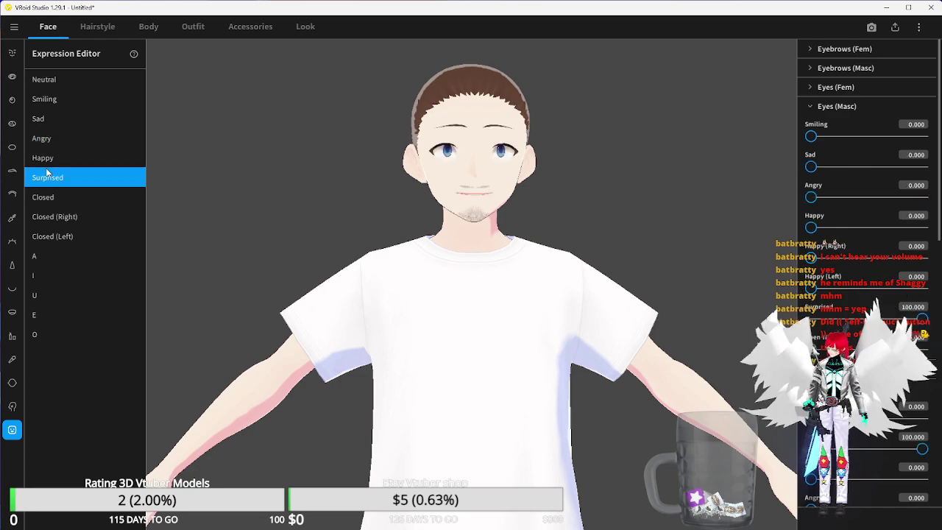
# - Review the Angry and Neutral expressions, and set Eyes (Masc) Sad to 0 in the Sad expression
pyautogui.click(52, 140)
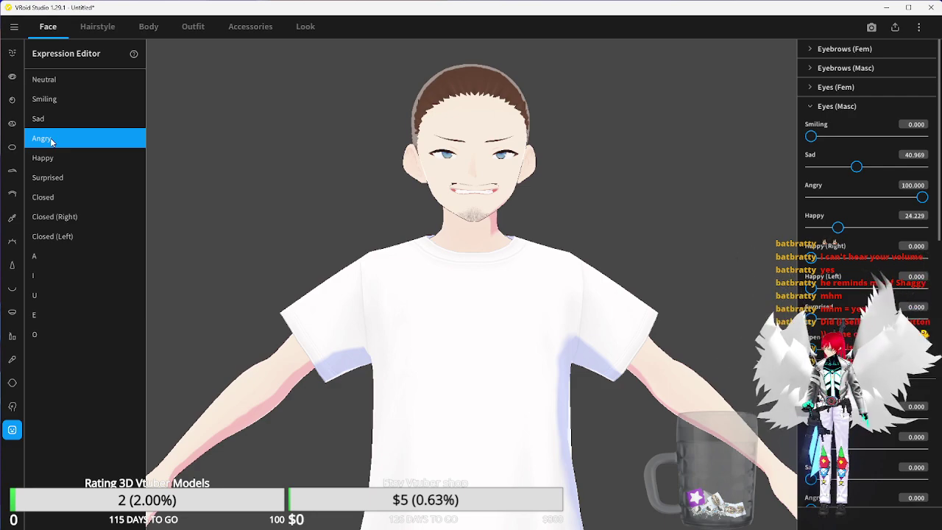
pyautogui.click(51, 82)
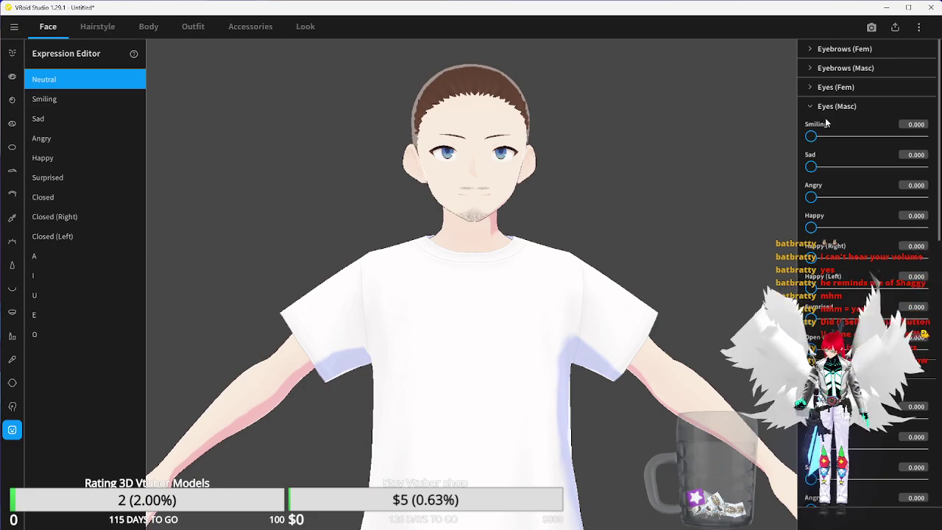
pyautogui.click(40, 118)
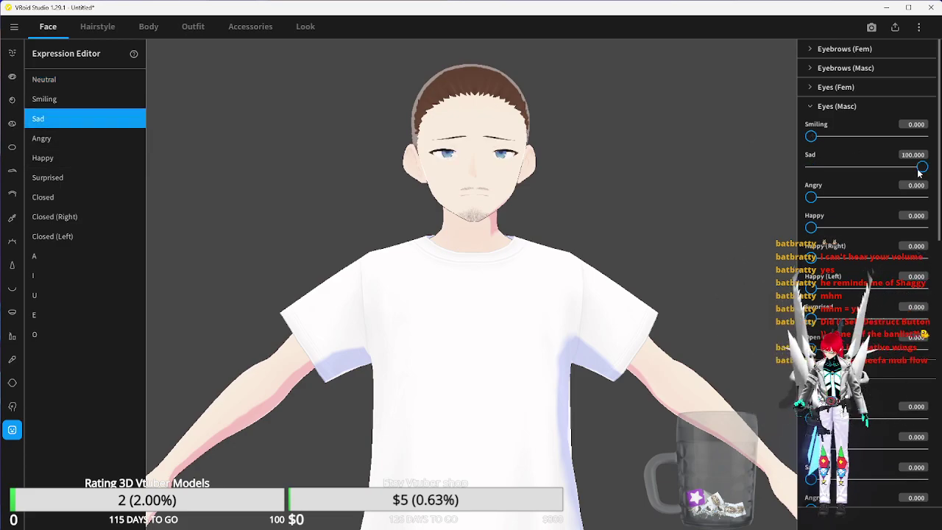
pyautogui.moveTo(919, 169); pyautogui.dragTo(865, 170)
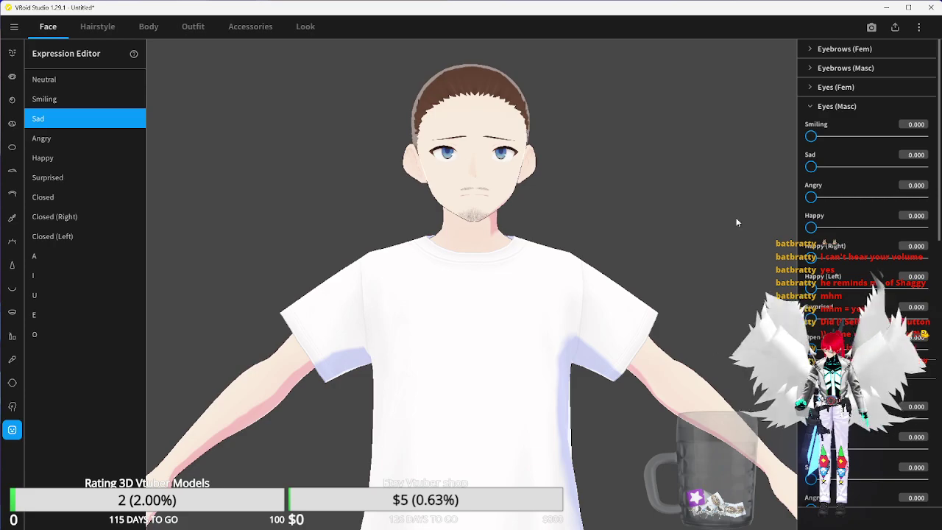
# - Check the reference sheet and set the Sad expression's Eyes (Masc) to Smiling 44.934, Angry 100 and Happy 25.991
pyautogui.moveTo(674, 523)
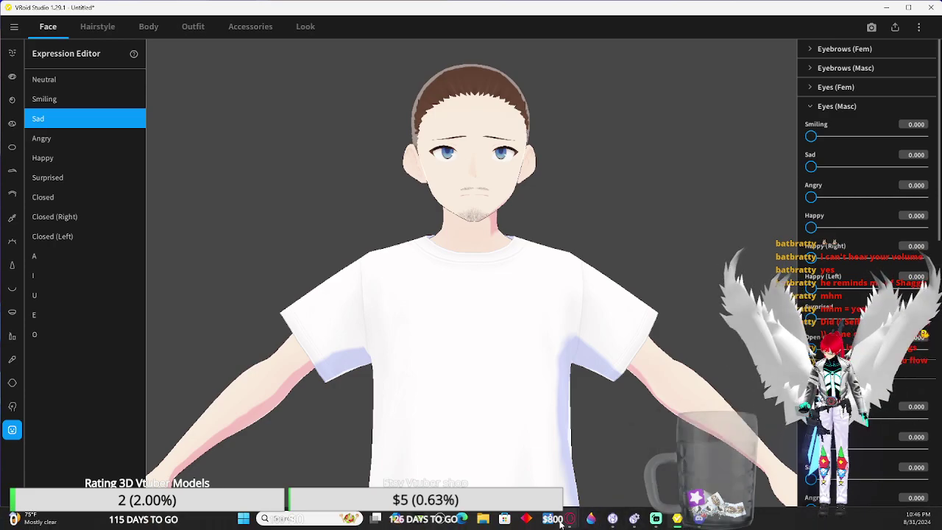
pyautogui.moveTo(592, 521)
pyautogui.click(623, 432)
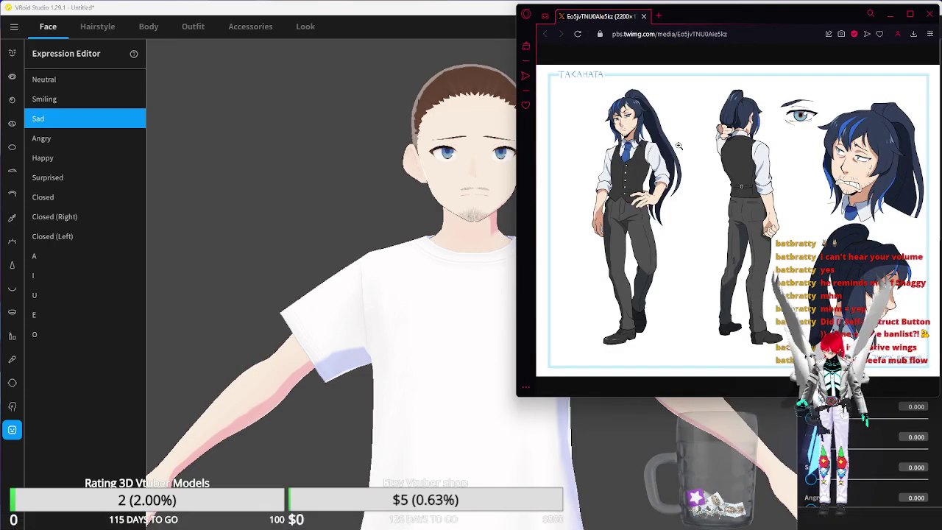
pyautogui.click(475, 13)
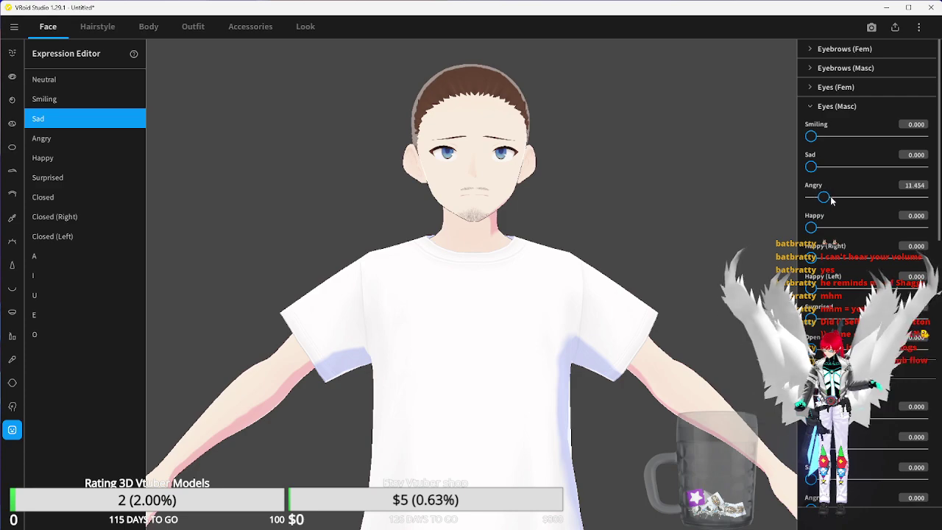
pyautogui.moveTo(868, 204); pyautogui.dragTo(939, 221)
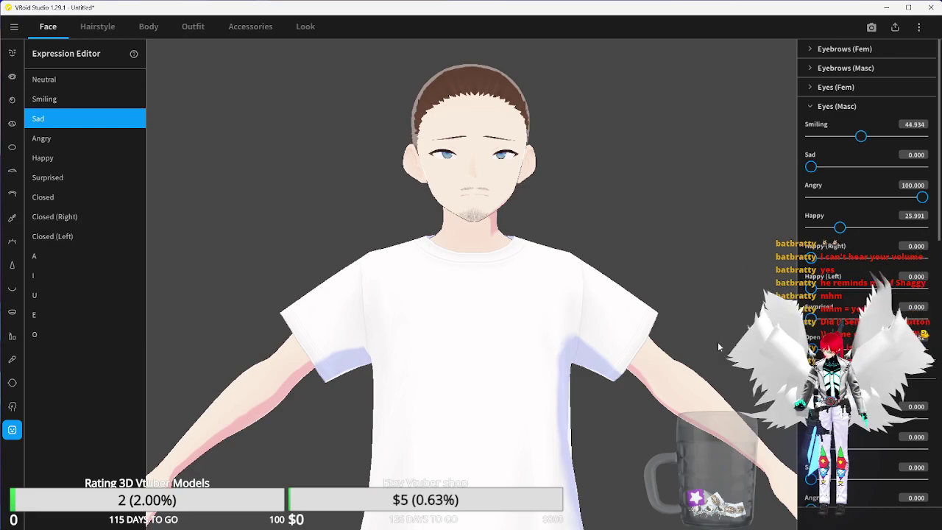
# - Compare the adjusted eyes of the Sad expression with the reference character sheet in the browser
pyautogui.moveTo(721, 518)
pyautogui.moveTo(613, 520)
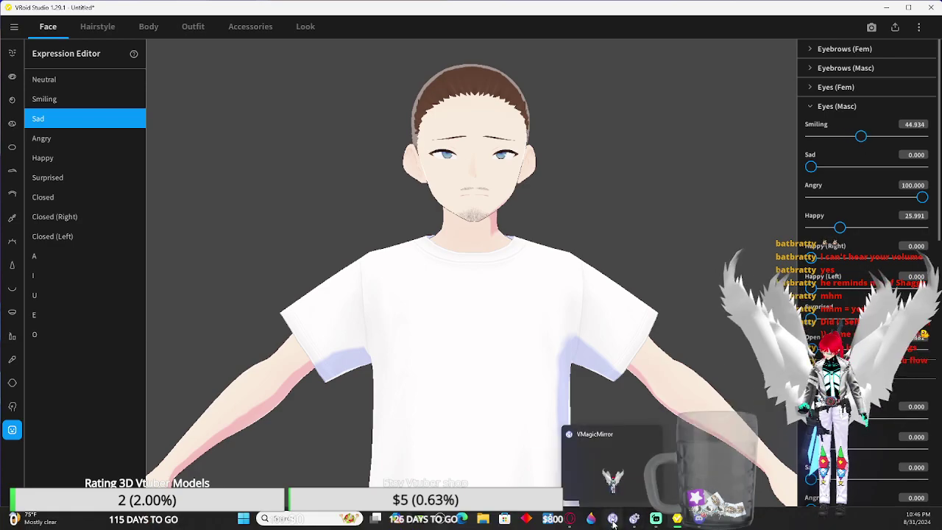
pyautogui.moveTo(573, 521)
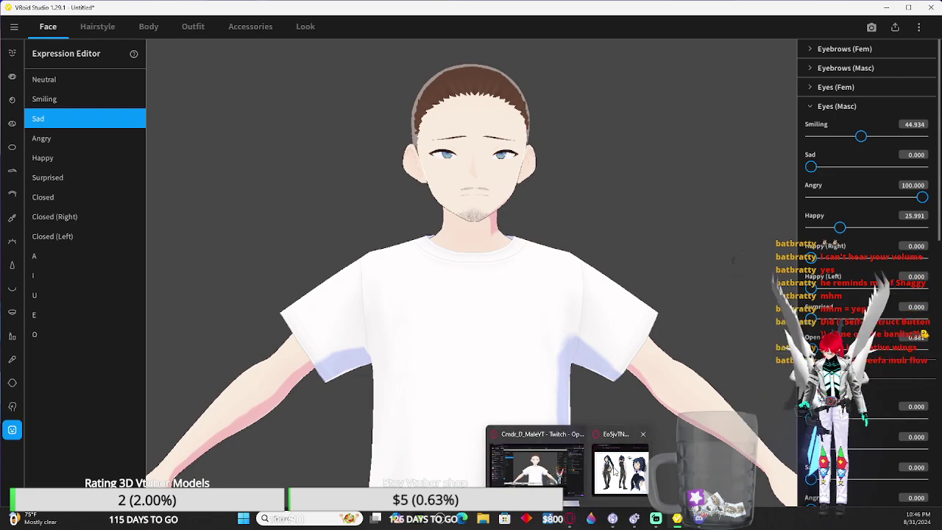
pyautogui.click(615, 464)
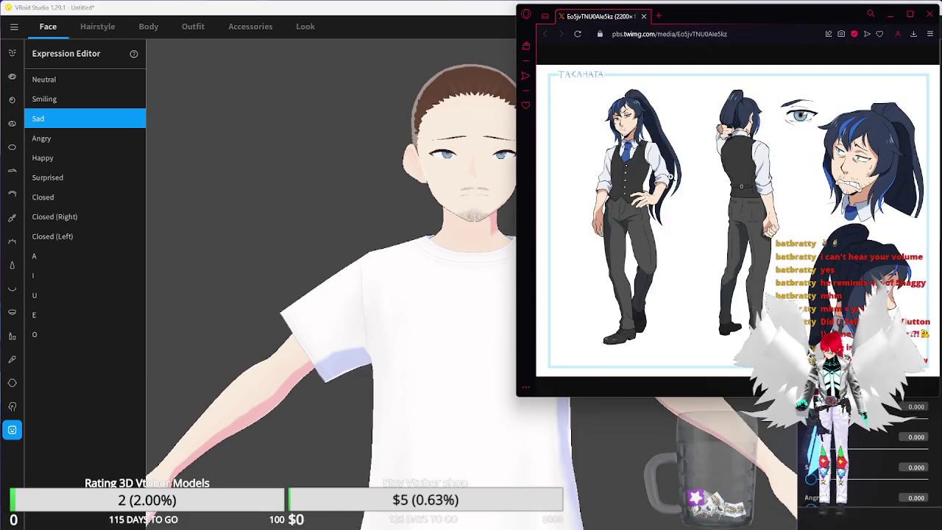
pyautogui.click(502, 14)
# - Set the Sad expression's Mouth (Fem) to Smiling 82.379, Angry 83.701, Surprised 10.573 and A 9.692, leaving Neutral at 0
pyautogui.scroll(-3, 868, 280)
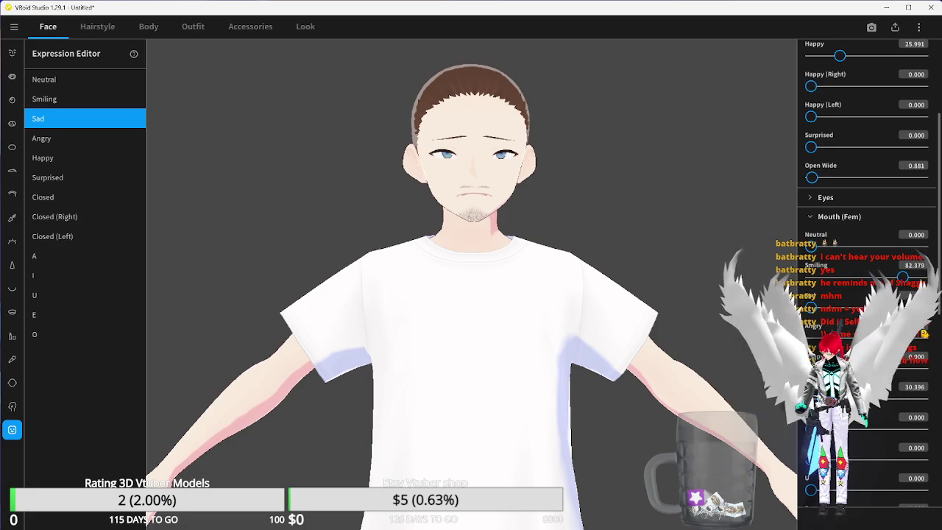
pyautogui.moveTo(827, 398); pyautogui.dragTo(824, 398)
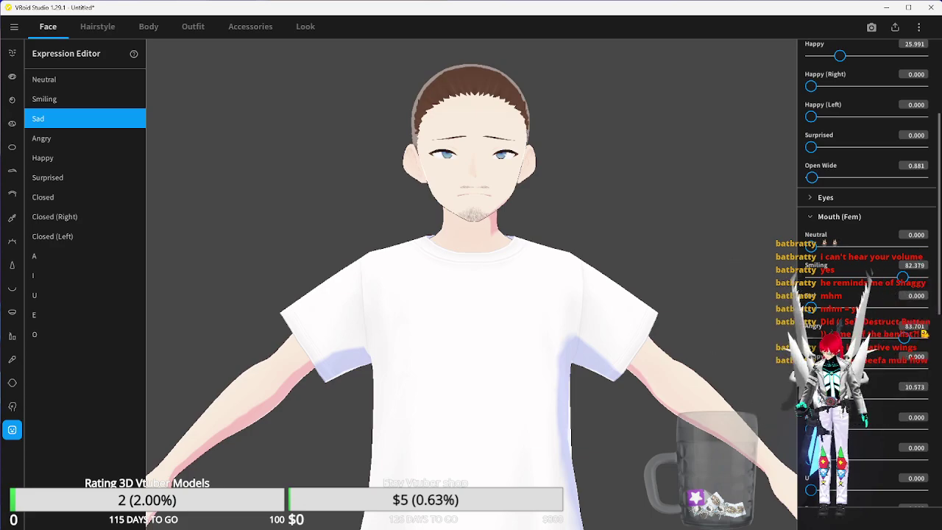
pyautogui.moveTo(699, 519)
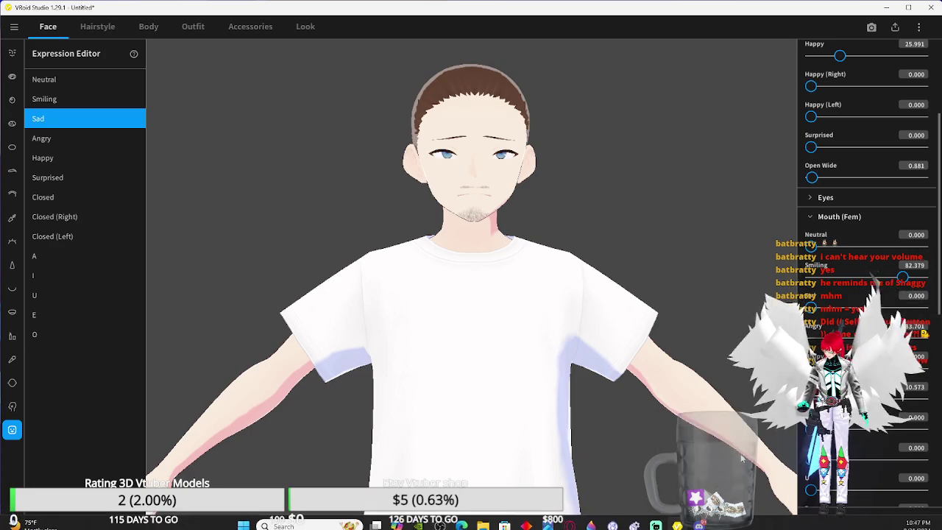
pyautogui.moveTo(811, 429); pyautogui.dragTo(822, 429)
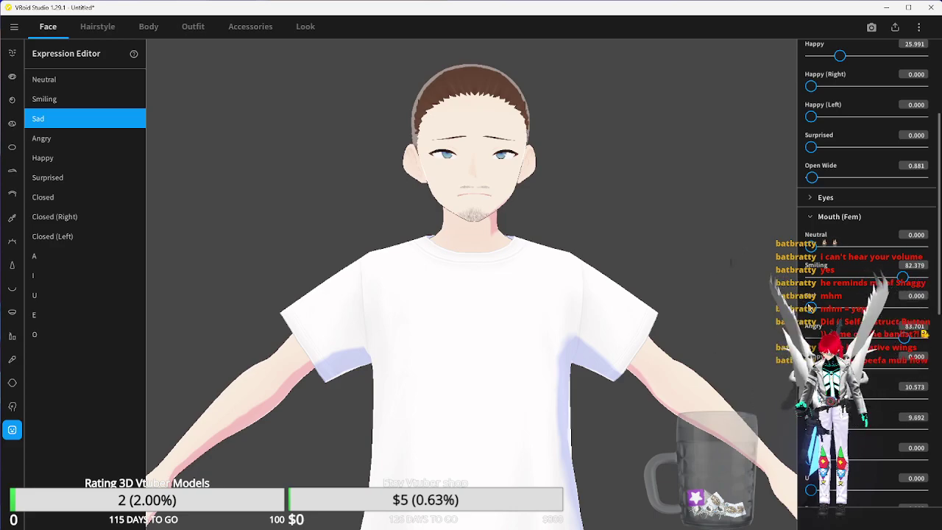
pyautogui.moveTo(811, 247); pyautogui.dragTo(871, 247)
pyautogui.moveTo(813, 247); pyautogui.dragTo(769, 254)
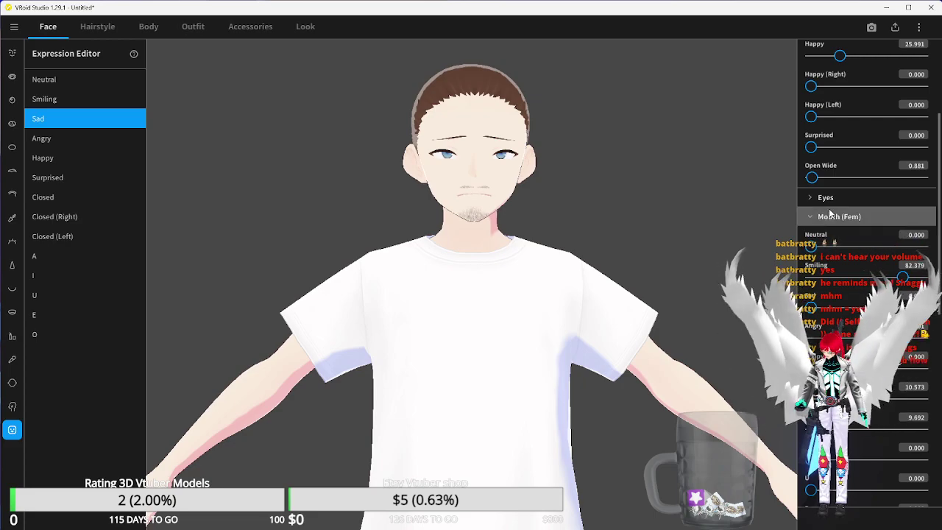
# - Set the Sad expression's Mouth (Masc) to Sad 100, Angry 0 and Surprised 47.137
pyautogui.scroll(-5, 847, 332)
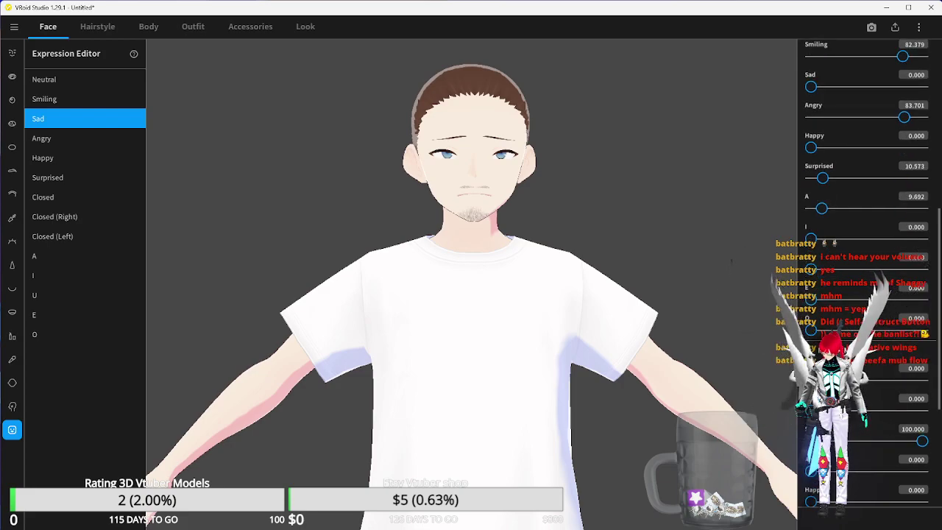
pyautogui.scroll(-2, 846, 331)
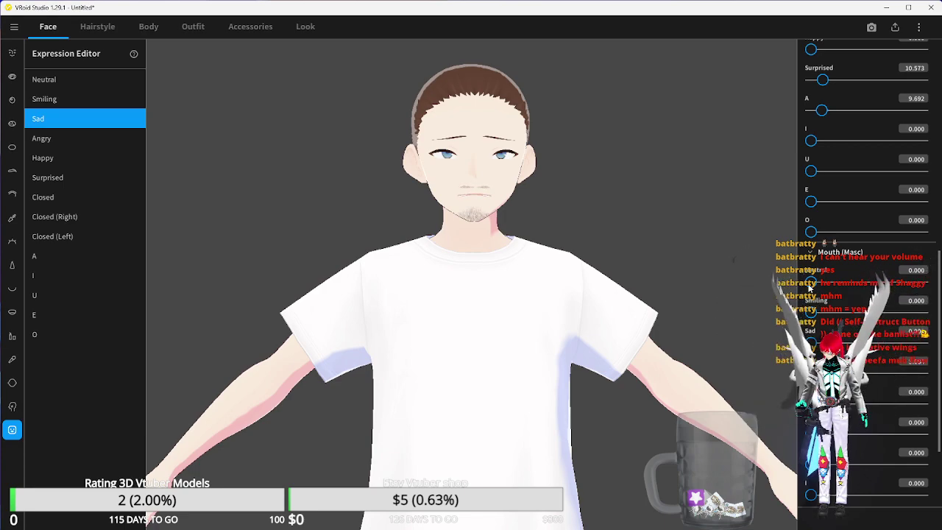
pyautogui.moveTo(811, 282); pyautogui.dragTo(861, 282)
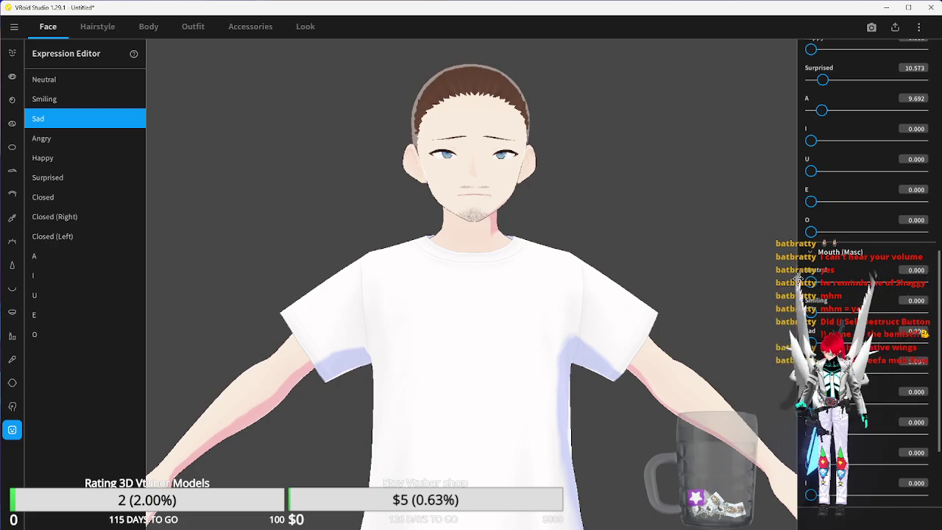
pyautogui.scroll(-2, 861, 283)
pyautogui.scroll(1, 868, 221)
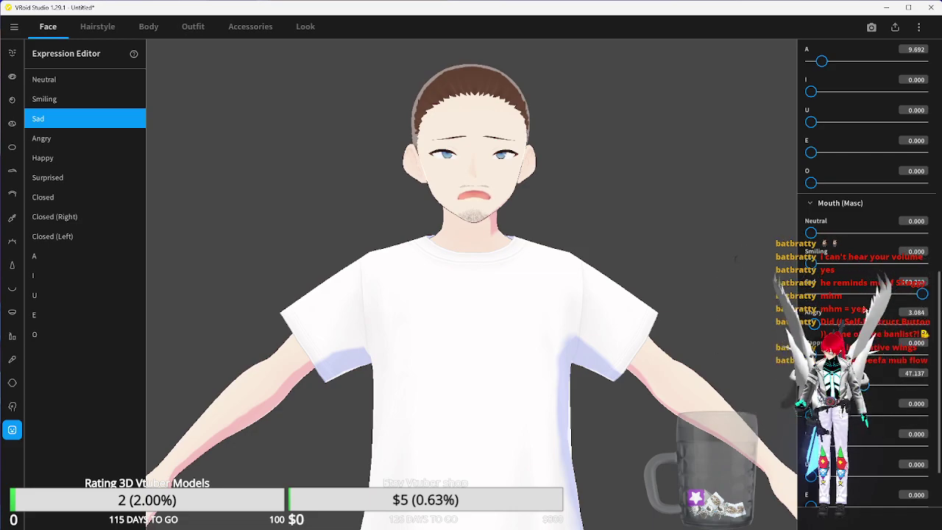
pyautogui.moveTo(814, 324); pyautogui.dragTo(755, 318)
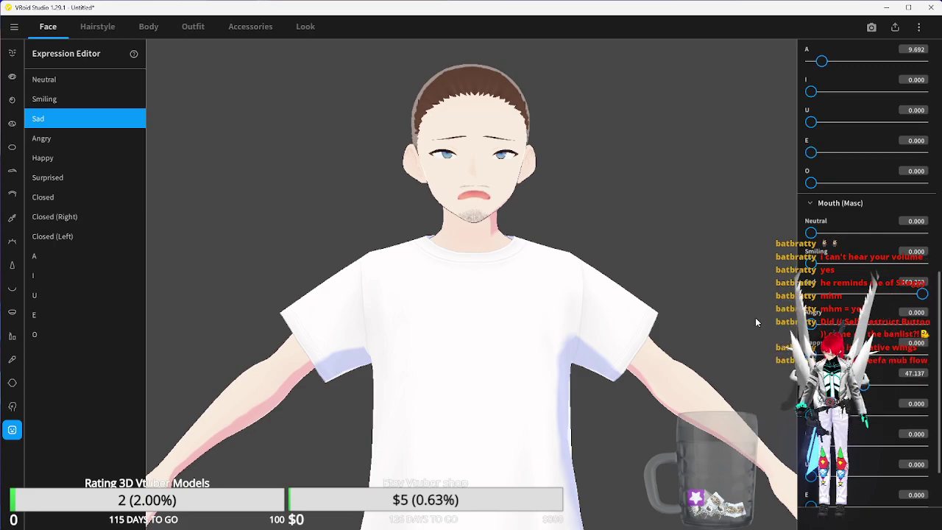
pyautogui.moveTo(811, 355)
pyautogui.mouseDown()
pyautogui.moveTo(846, 355)
pyautogui.moveTo(810, 355)
pyautogui.mouseUp()
# - Rework the Sad expression's Mouth (Fem) with Neutral at 100, Smiling at 0 and Angry at 81.498
pyautogui.scroll(3, 815, 150)
pyautogui.moveTo(815, 150)
pyautogui.mouseDown()
pyautogui.moveTo(839, 149)
pyautogui.moveTo(811, 150)
pyautogui.mouseUp()
pyautogui.moveTo(903, 119)
pyautogui.mouseDown()
pyautogui.moveTo(920, 119)
pyautogui.moveTo(904, 120)
pyautogui.mouseUp()
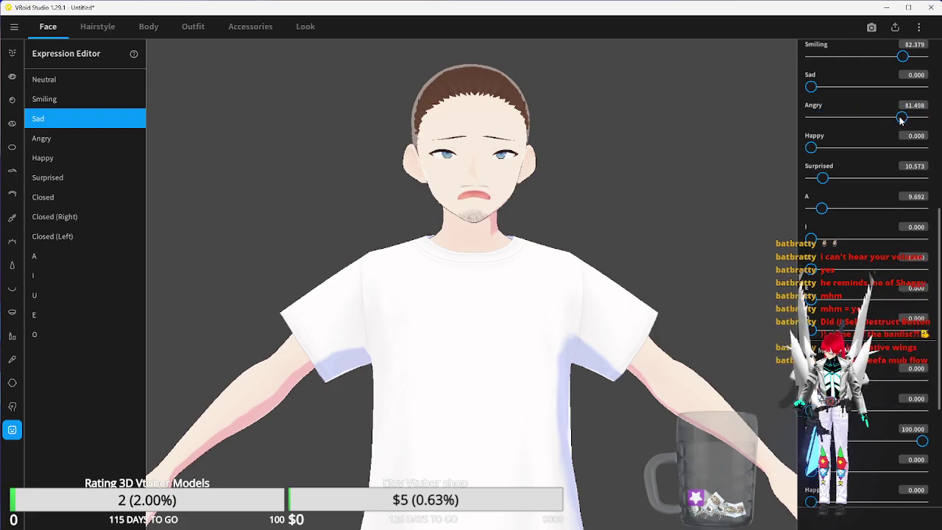
pyautogui.moveTo(903, 56); pyautogui.dragTo(810, 59)
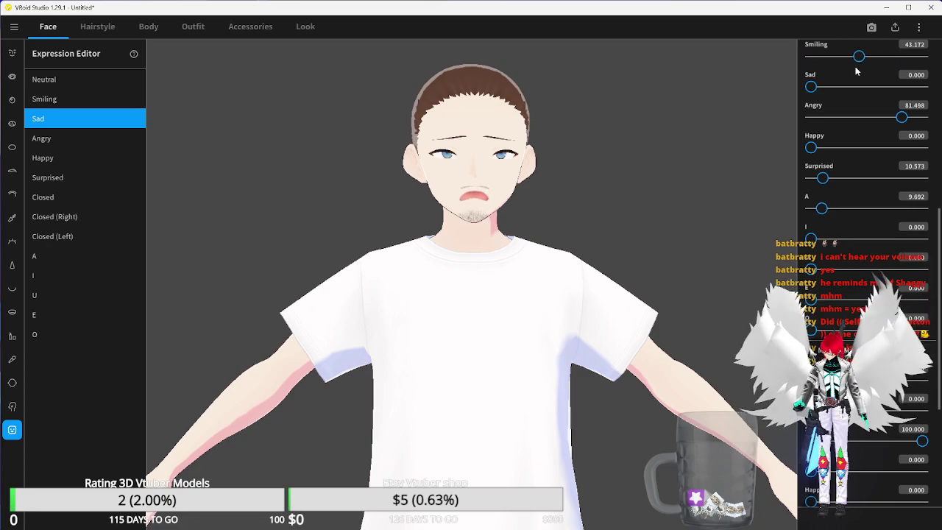
pyautogui.scroll(1, 854, 147)
pyautogui.scroll(1, 854, 147)
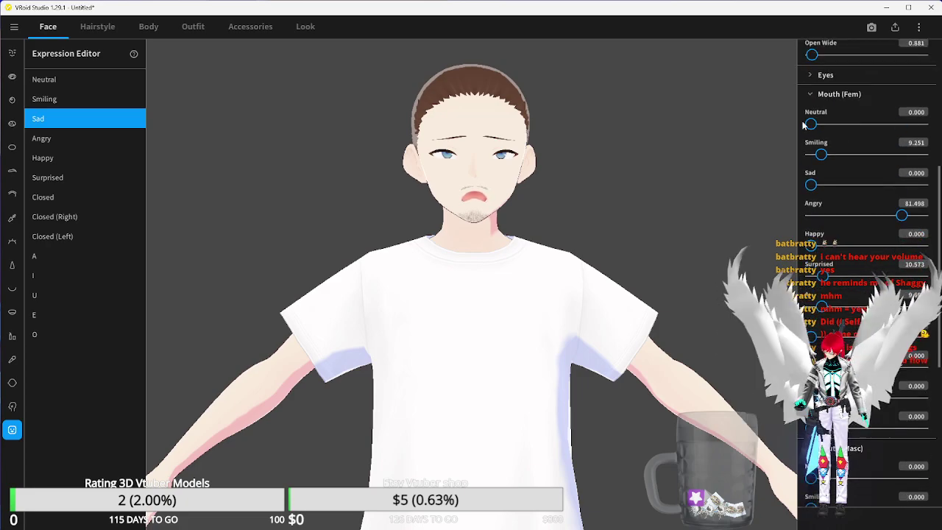
pyautogui.moveTo(810, 123); pyautogui.dragTo(921, 123)
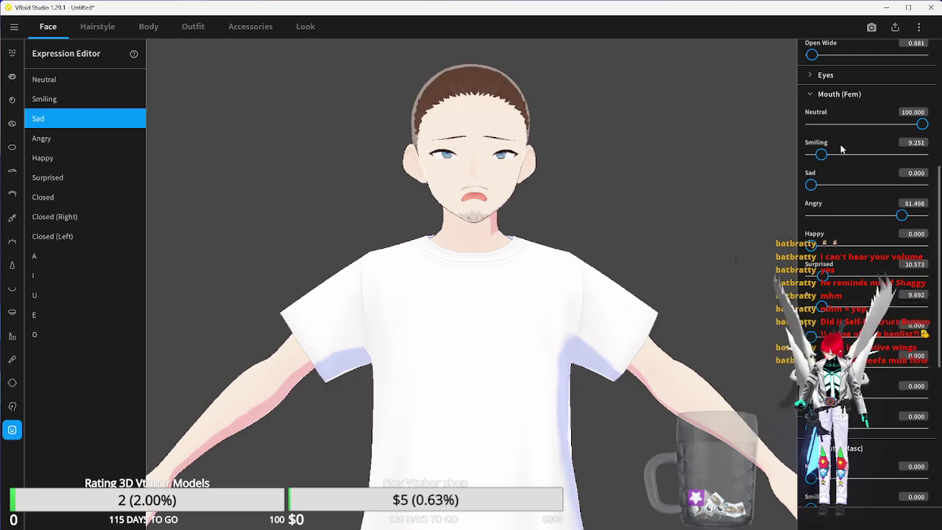
pyautogui.moveTo(821, 154); pyautogui.dragTo(791, 154)
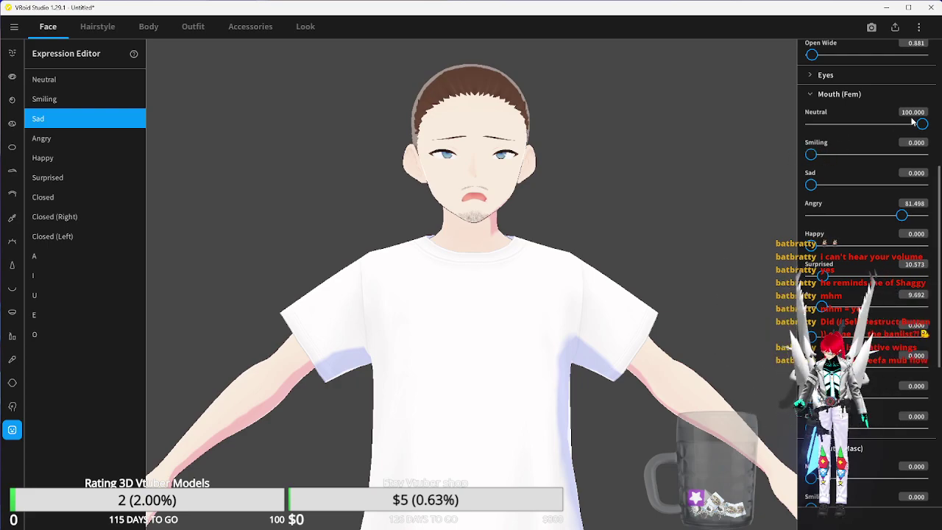
# - Reduce Mouth (Masc) Surprised to 7.930 in the Sad expression
pyautogui.scroll(-3, 853, 306)
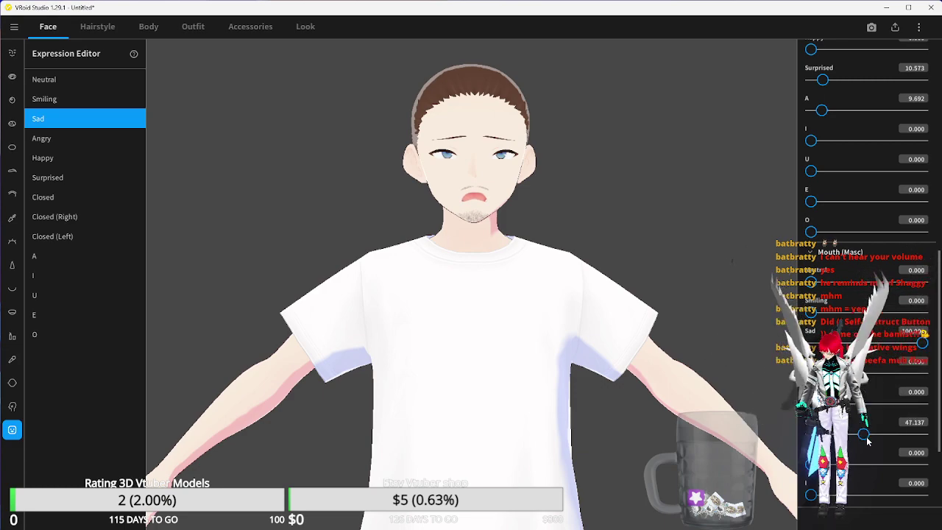
pyautogui.moveTo(863, 434); pyautogui.dragTo(819, 434)
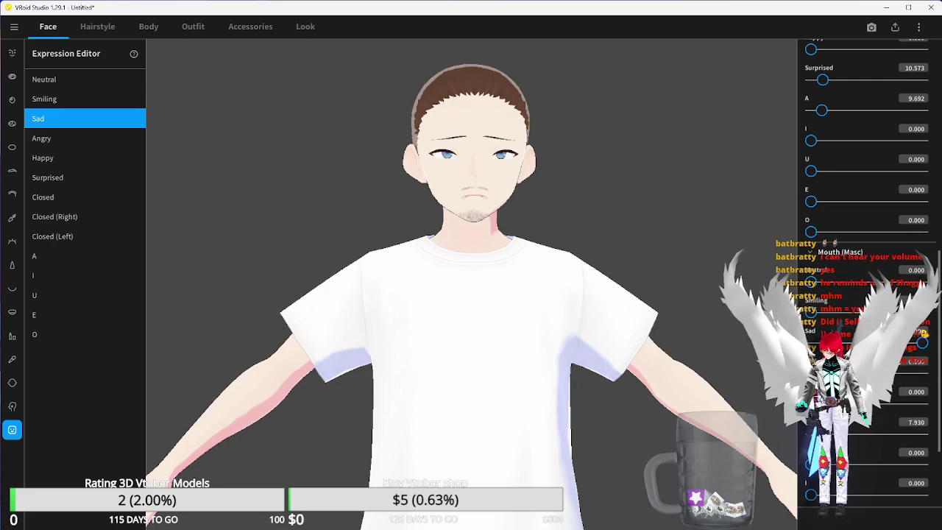
pyautogui.scroll(-2, 820, 433)
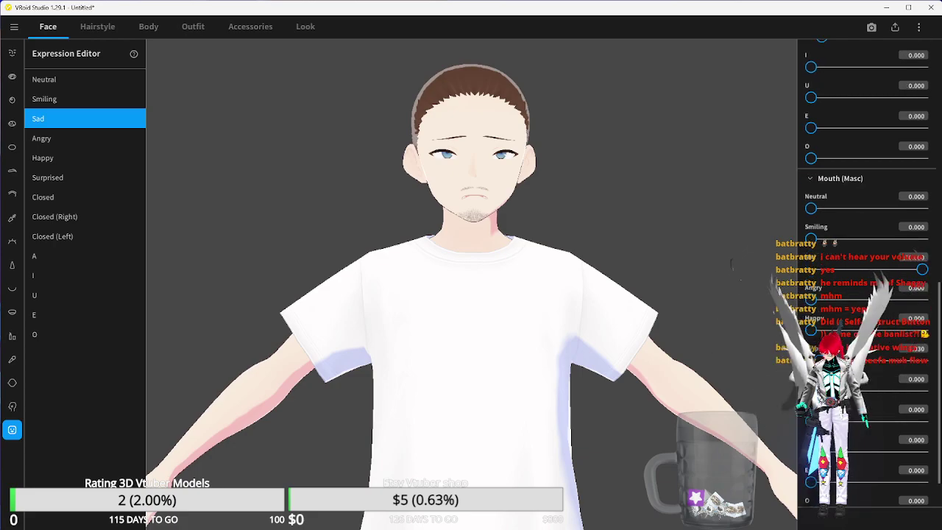
pyautogui.scroll(3, 819, 433)
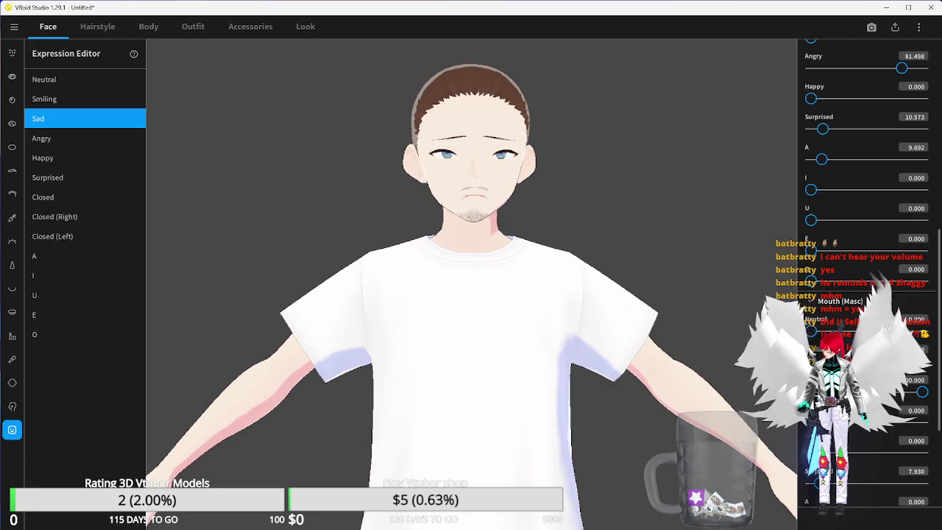
# - Compare the sad face with the reference sheet and set Eyes (Masc) Happy to 0
pyautogui.moveTo(622, 522)
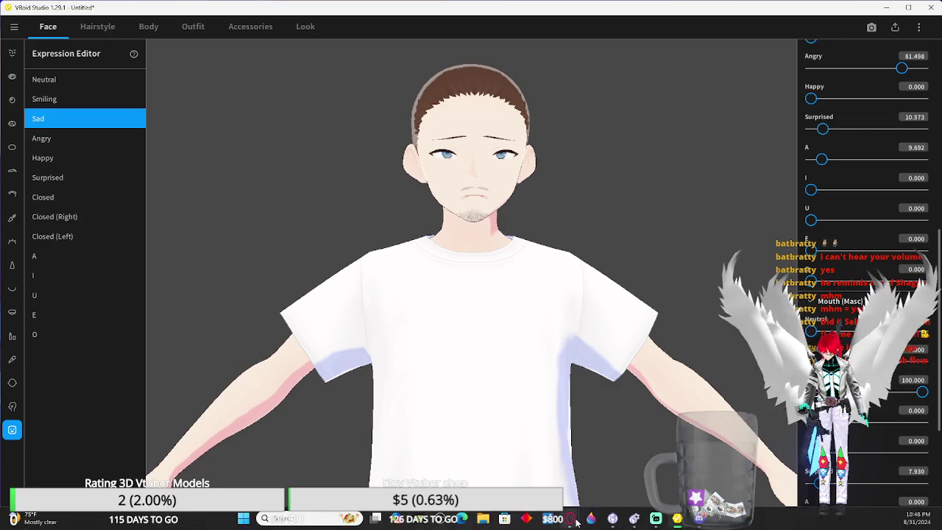
pyautogui.moveTo(571, 519)
pyautogui.click(625, 465)
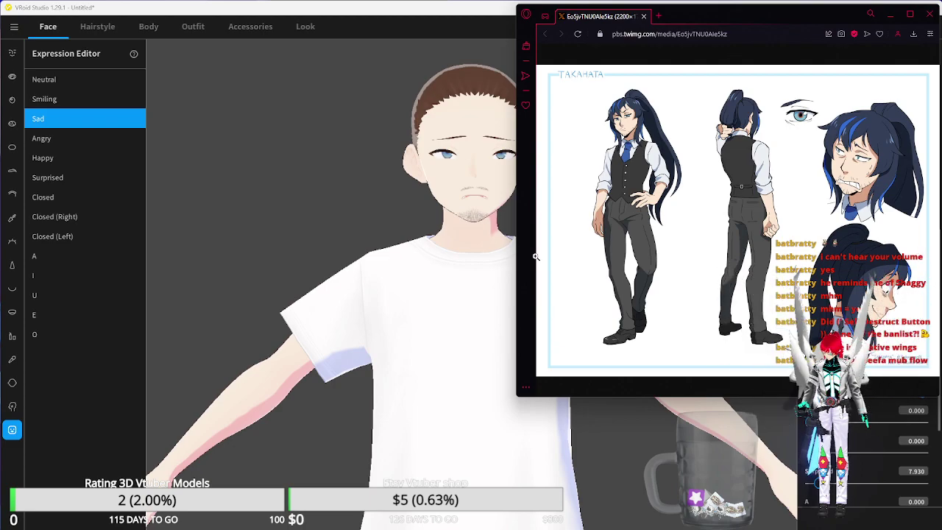
pyautogui.click(447, 13)
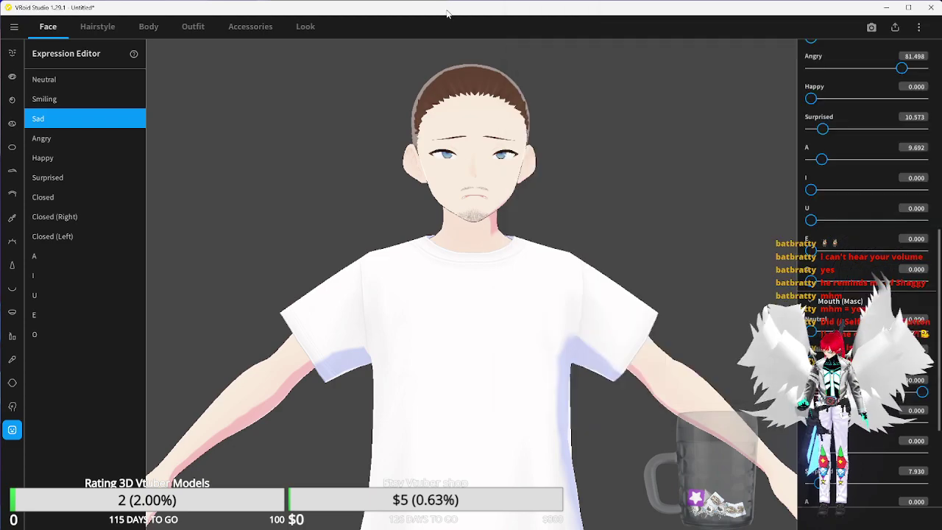
pyautogui.scroll(5, 863, 265)
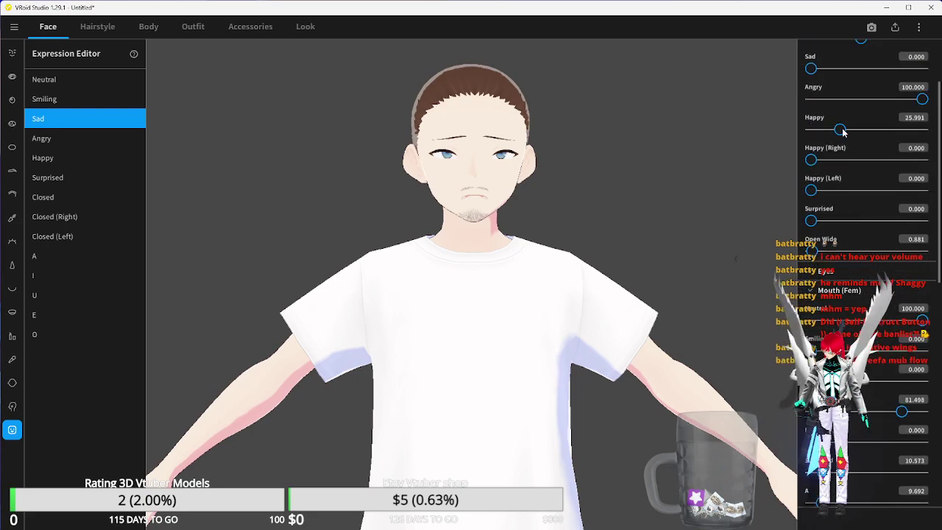
pyautogui.moveTo(867, 131); pyautogui.dragTo(791, 114)
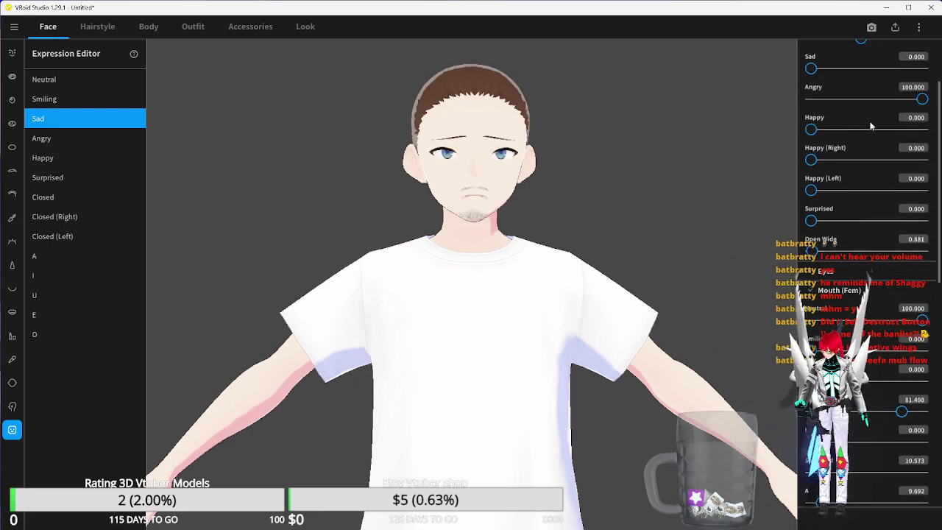
# - Set the Sad expression's Eyes (Masc) Smiling to 100 and Angry to 38.326, and check the face up close
pyautogui.scroll(1, 884, 131)
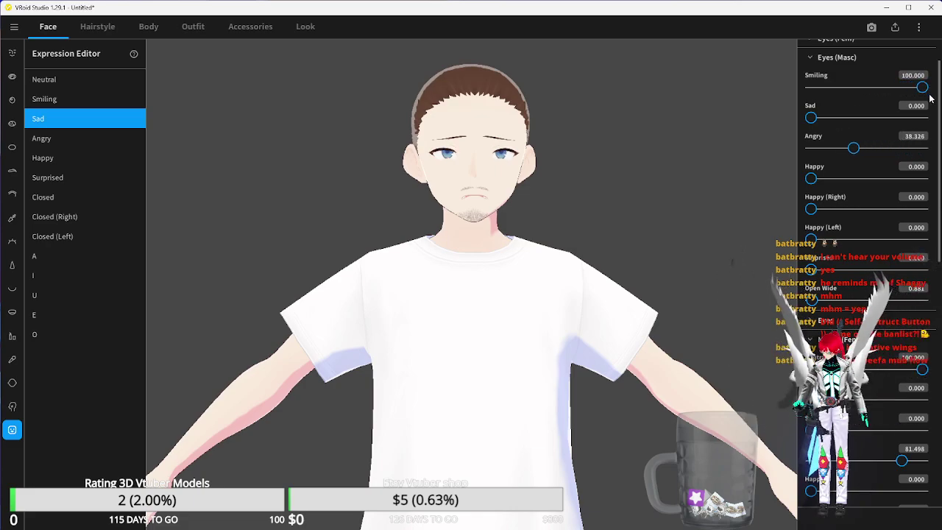
pyautogui.scroll(3, 532, 309)
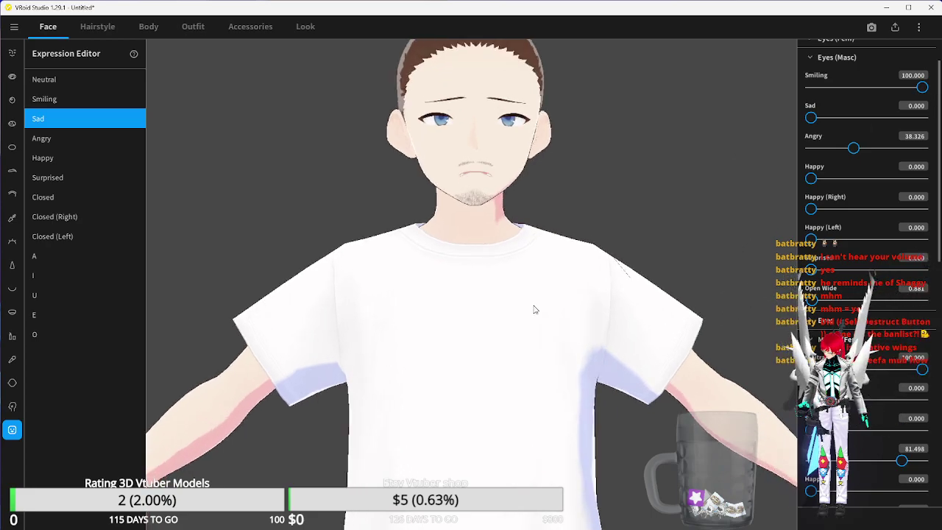
pyautogui.scroll(-5, 547, 305)
pyautogui.scroll(1, 836, 215)
# - Reduce Mouth (Fem) Angry to 50.661 in the Sad expression, keeping Neutral at 100
pyautogui.scroll(-4, 843, 211)
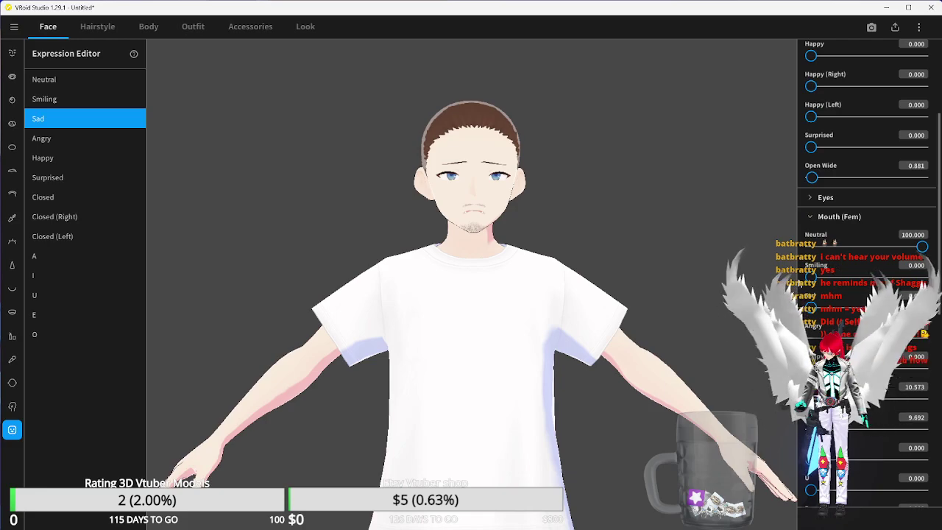
pyautogui.scroll(-1, 891, 288)
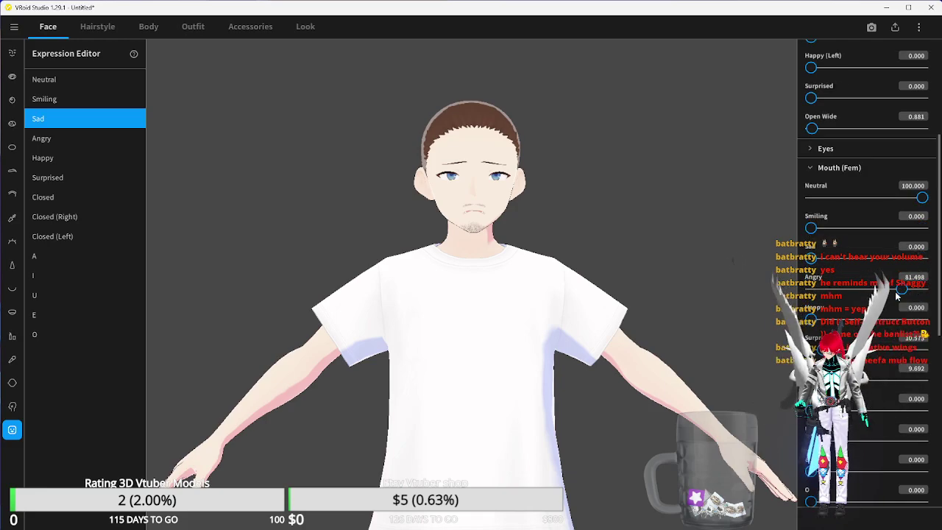
pyautogui.moveTo(904, 289); pyautogui.dragTo(870, 290)
pyautogui.moveTo(922, 197); pyautogui.dragTo(813, 204)
pyautogui.scroll(-4, 867, 229)
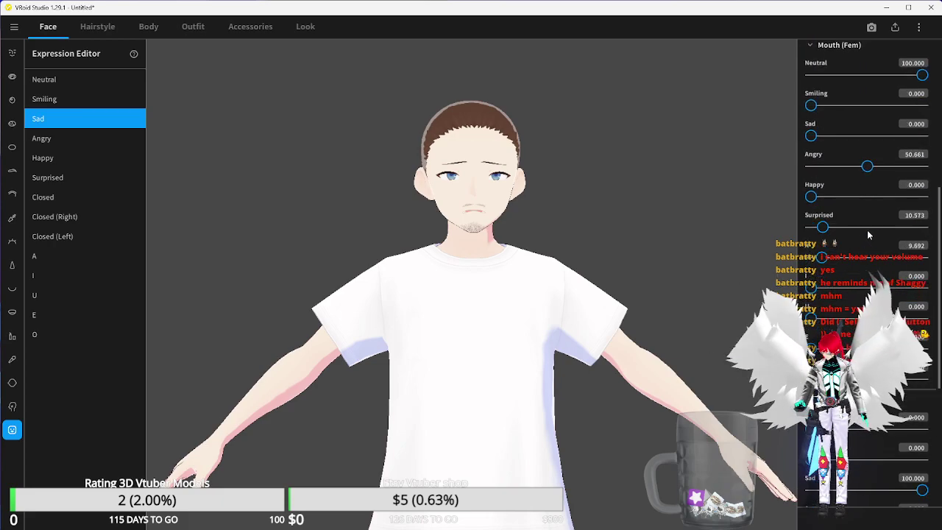
# - Blend the Sad expression's Mouth (Masc) with Neutral 26.432, Smiling 26.432 and Sad 52.423, and try Surprised at 29.075
pyautogui.moveTo(922, 391)
pyautogui.mouseDown()
pyautogui.moveTo(883, 392)
pyautogui.moveTo(921, 391)
pyautogui.mouseUp()
pyautogui.click(919, 379)
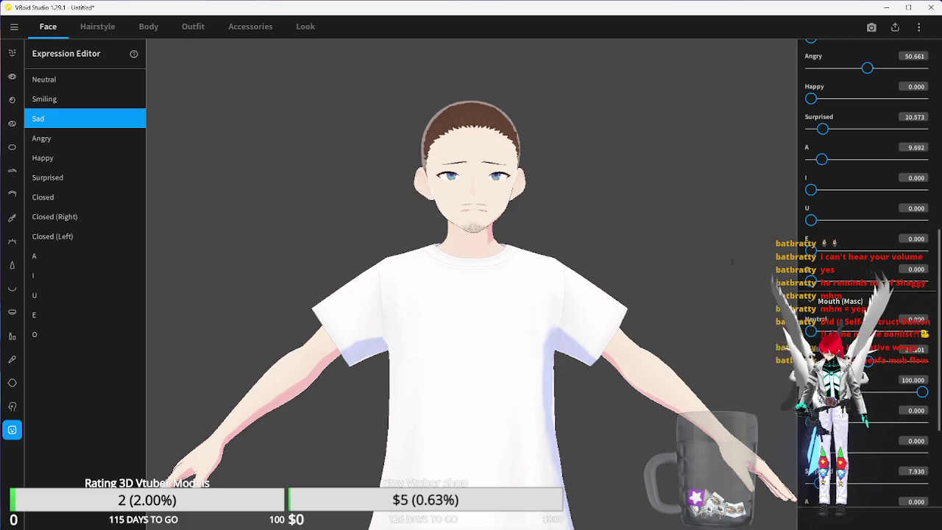
pyautogui.moveTo(922, 391); pyautogui.dragTo(874, 389)
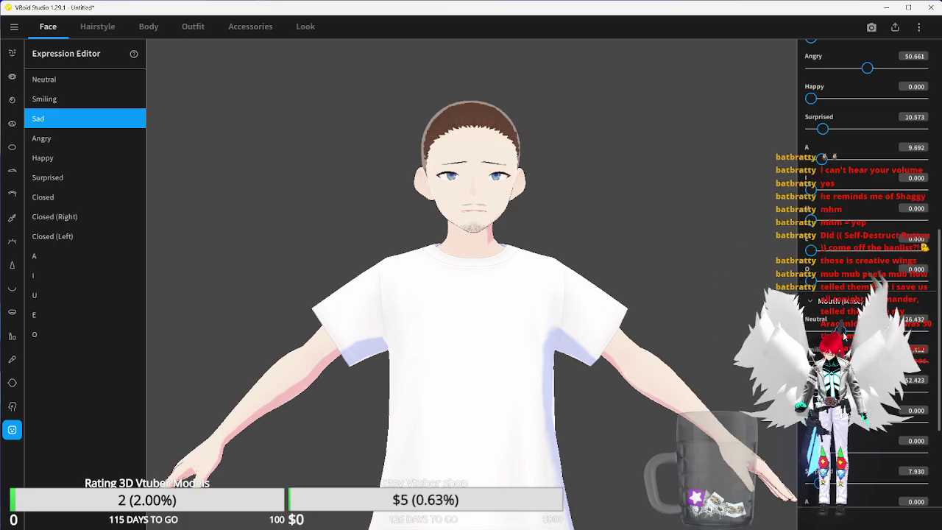
pyautogui.scroll(1, 868, 265)
pyautogui.scroll(-2, 868, 264)
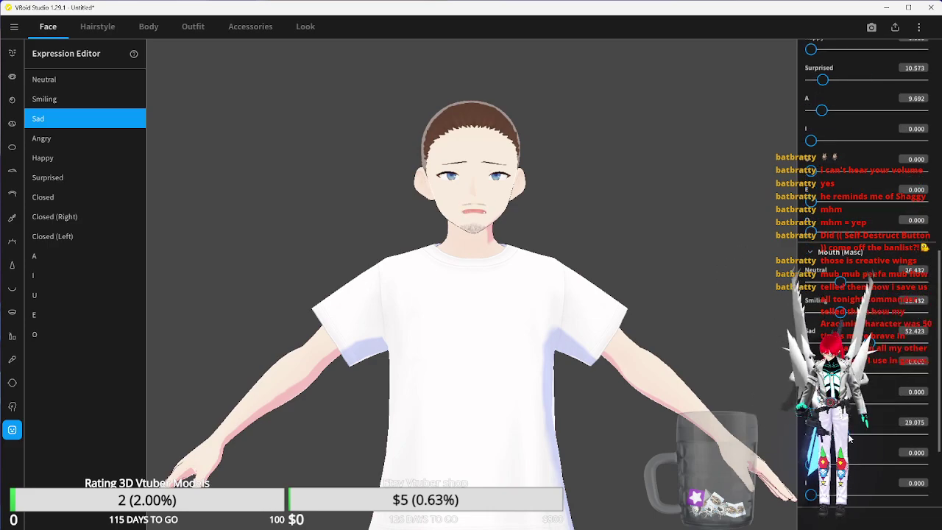
pyautogui.scroll(10, 868, 294)
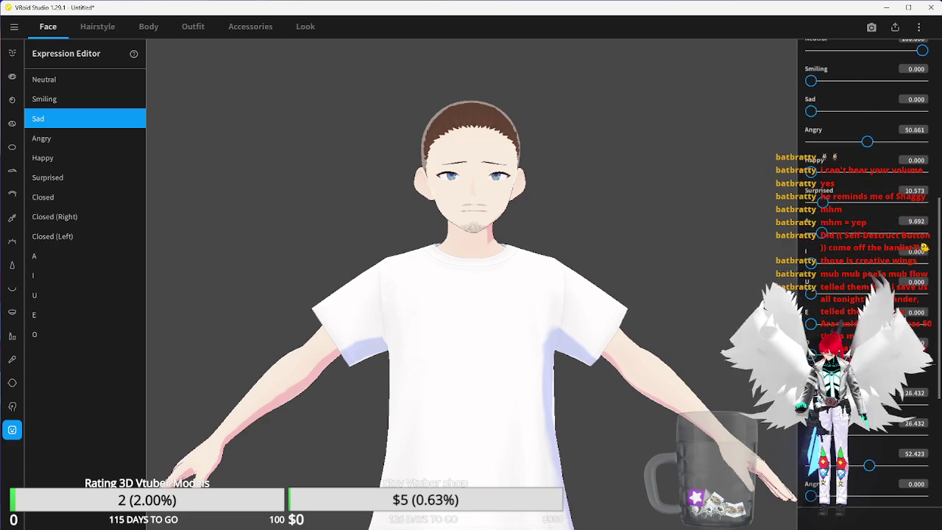
pyautogui.scroll(3, 806, 295)
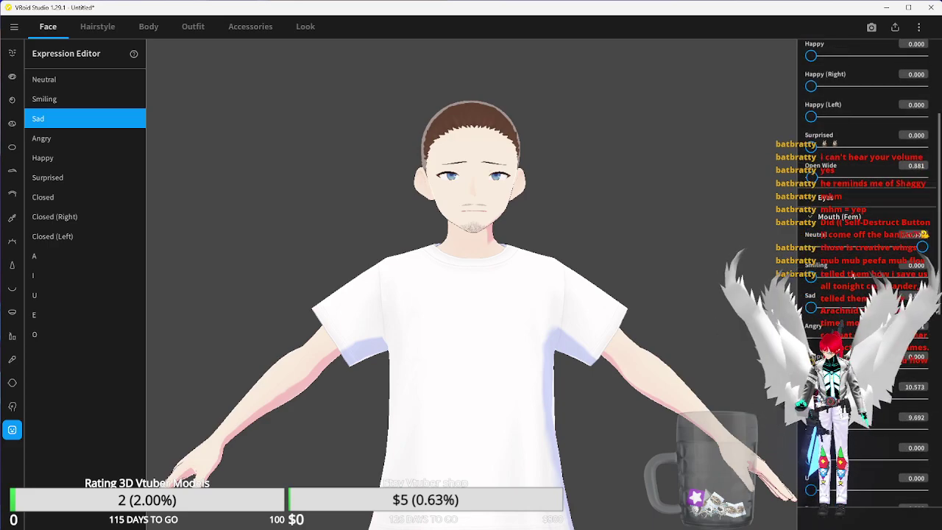
pyautogui.scroll(10, 806, 295)
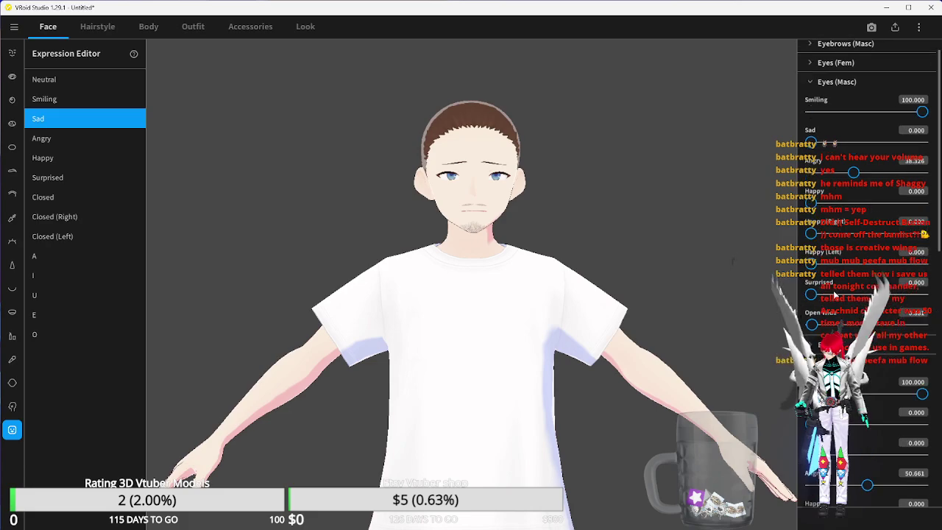
pyautogui.scroll(-15, 835, 295)
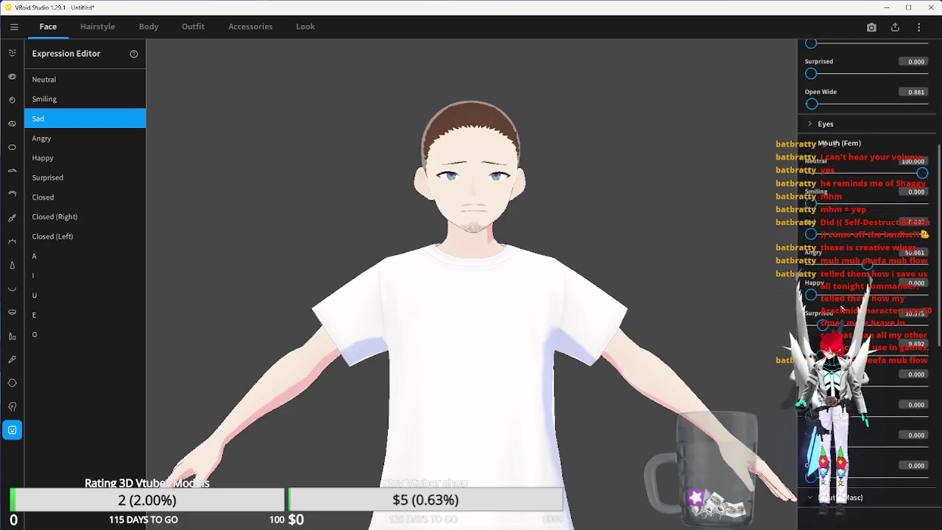
# - Check the Sad expression's mouth sliders and preview the Smiling, Neutral, Angry, Happy and Surprised expressions on the face
pyautogui.scroll(-9, 843, 311)
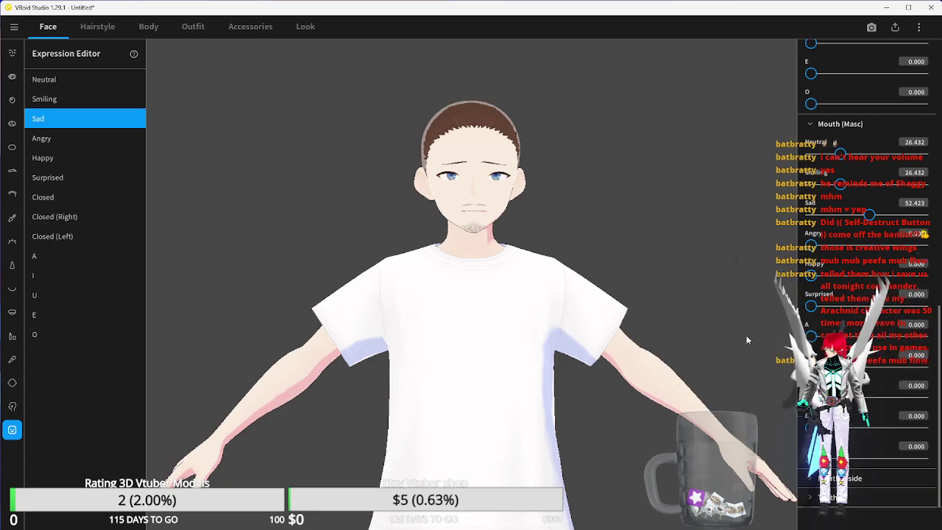
pyautogui.scroll(11, 836, 249)
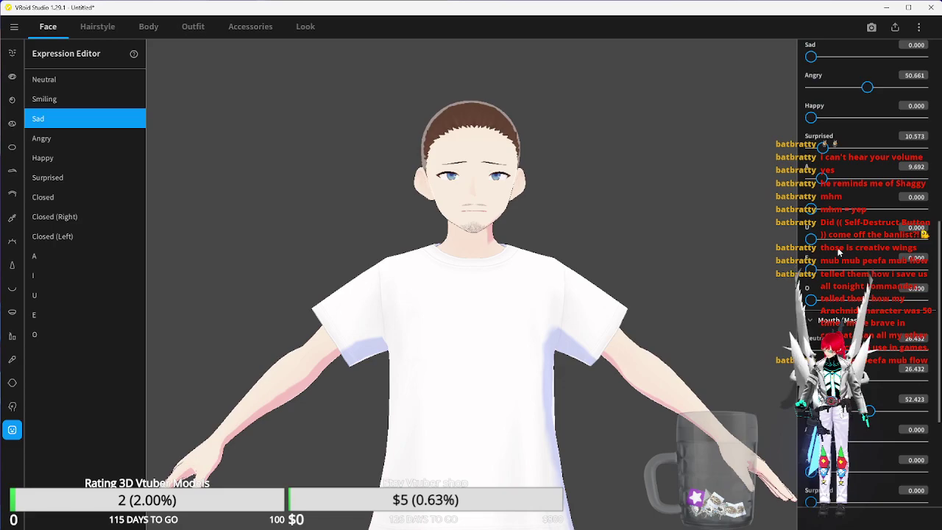
pyautogui.scroll(2, 837, 248)
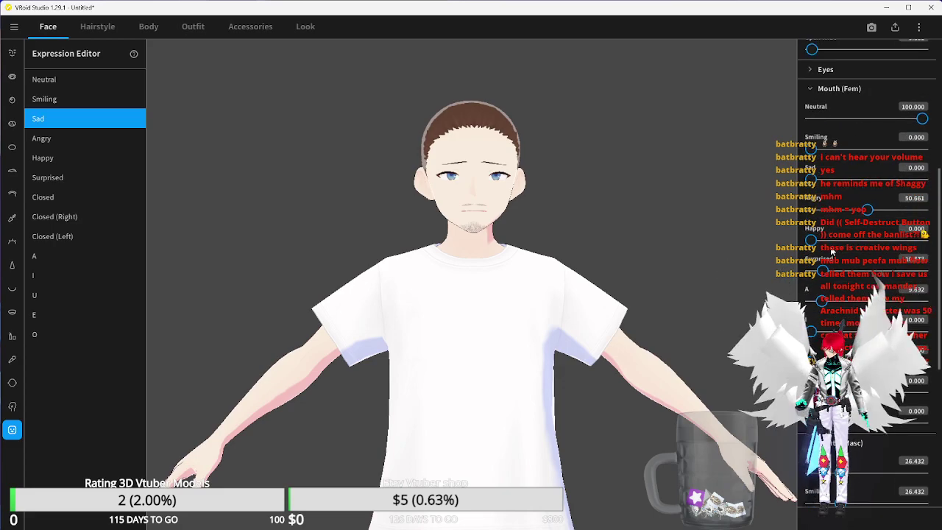
pyautogui.scroll(2, 835, 250)
pyautogui.scroll(3, 833, 252)
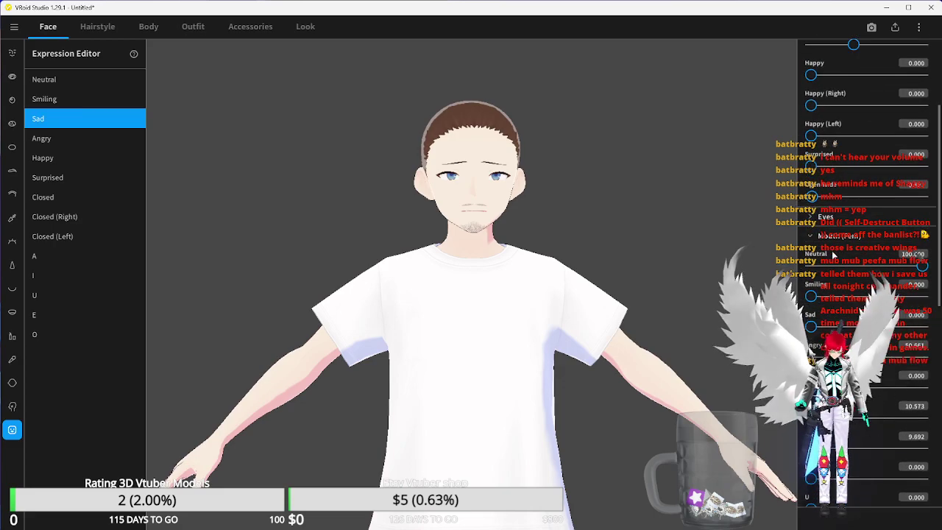
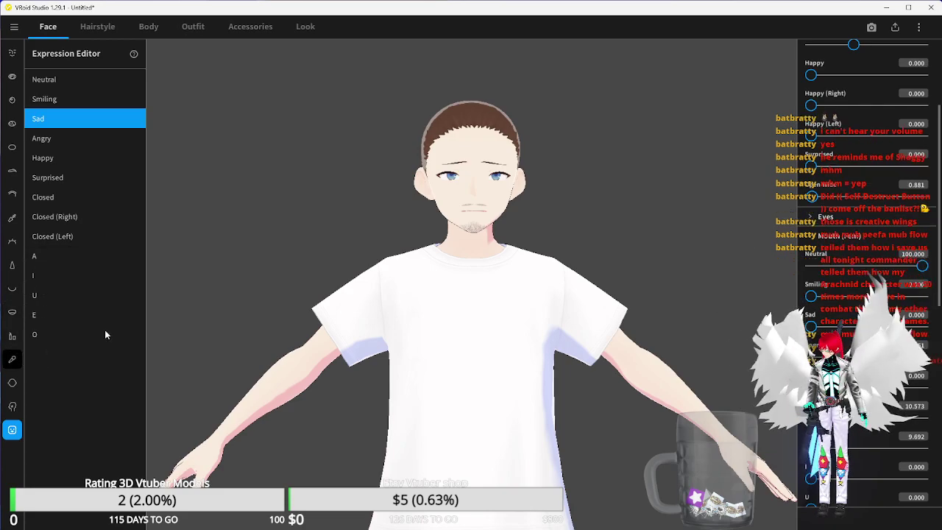
pyautogui.click(46, 98)
pyautogui.click(55, 81)
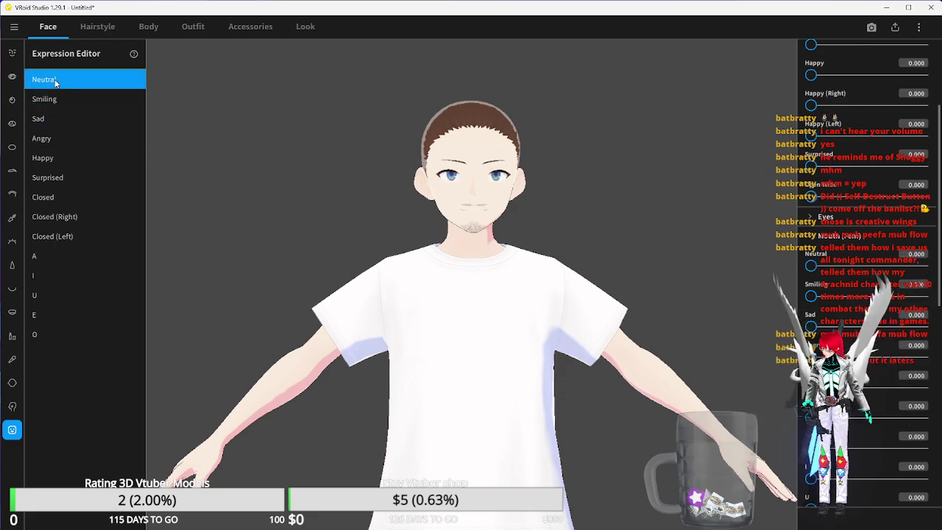
pyautogui.click(54, 142)
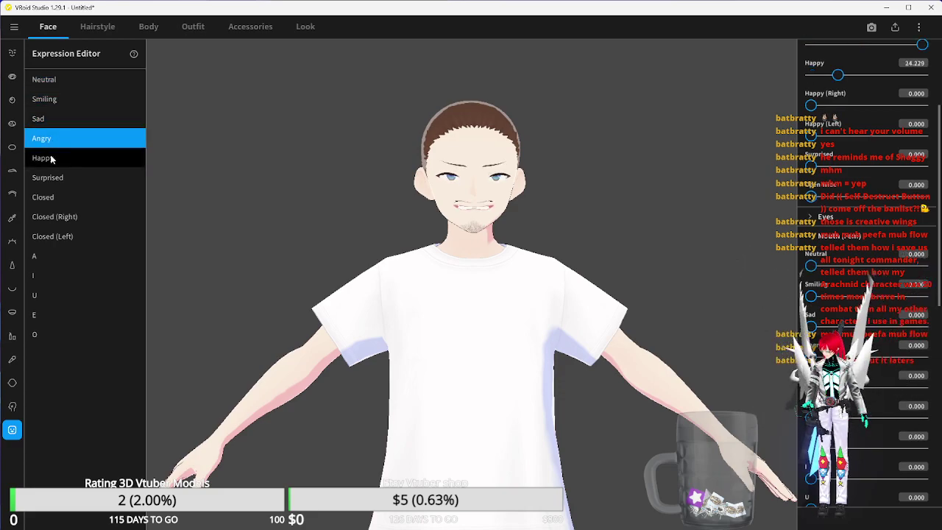
pyautogui.click(50, 159)
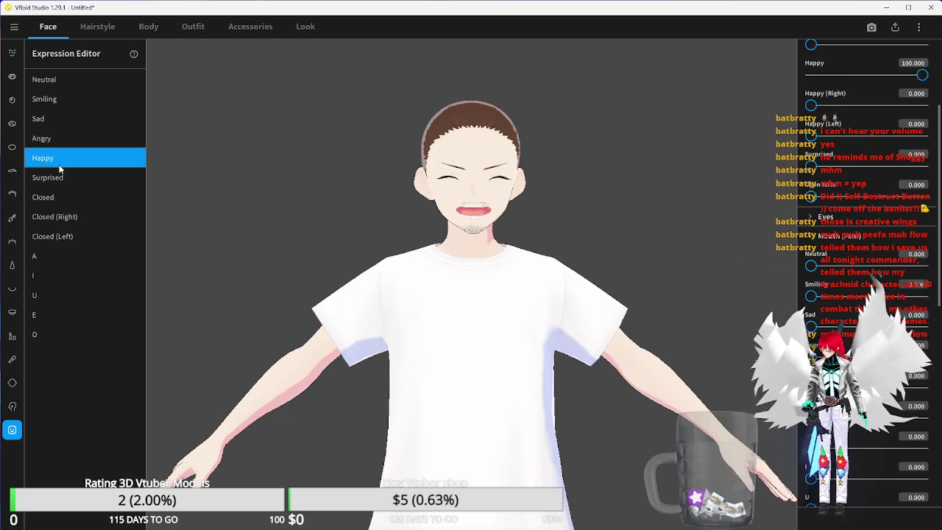
pyautogui.click(53, 179)
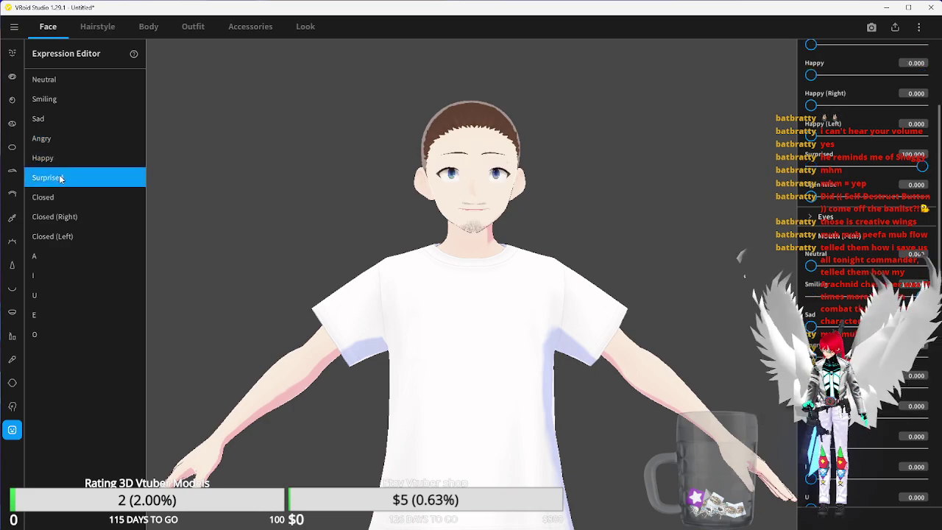
pyautogui.click(44, 196)
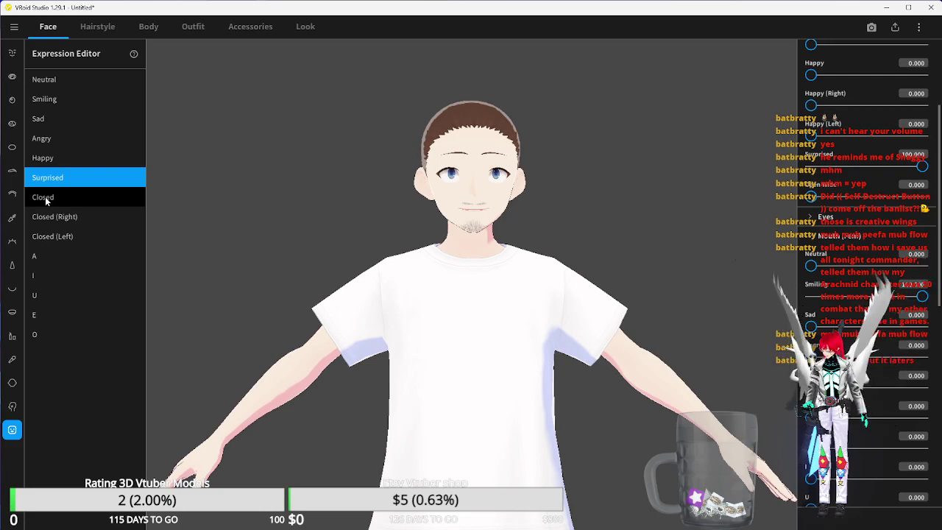
# - Switch to the browser window with the Takahata character sheet, examine the design, and return to VRoid Studio
pyautogui.moveTo(612, 510)
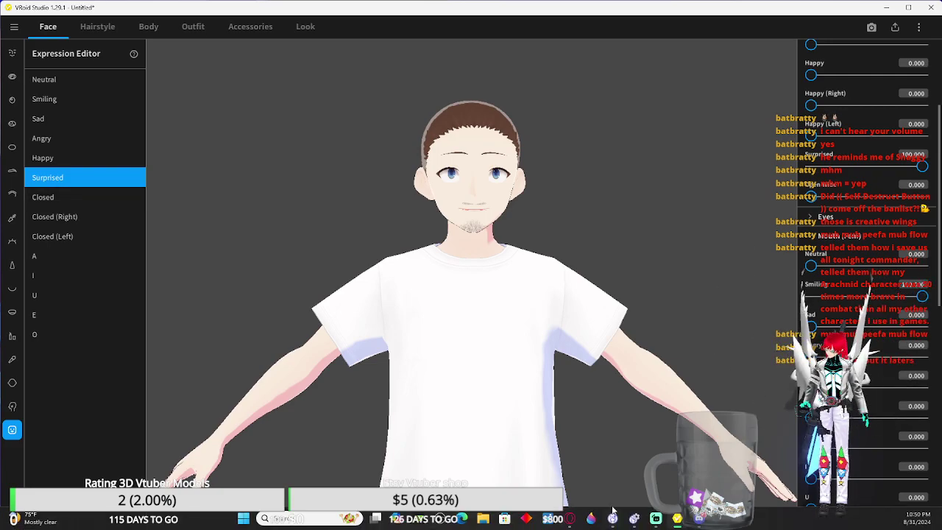
pyautogui.moveTo(570, 518)
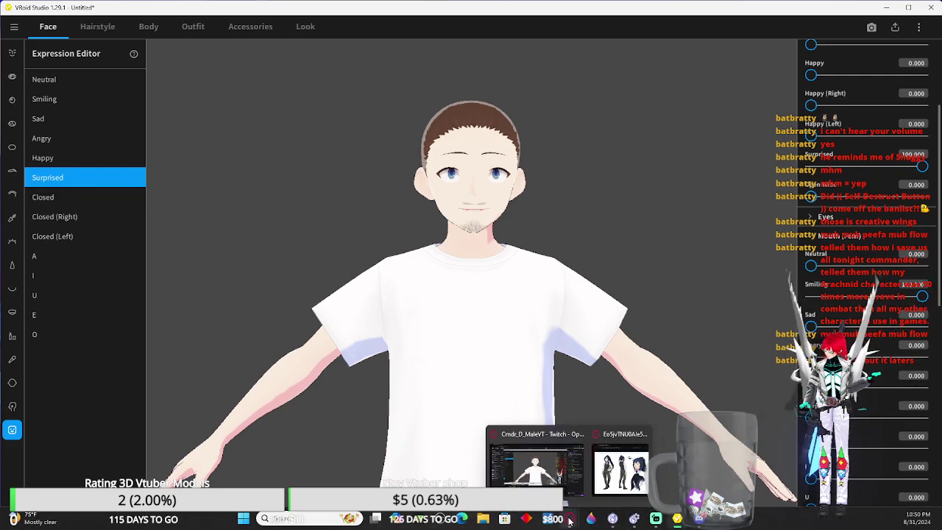
pyautogui.click(612, 480)
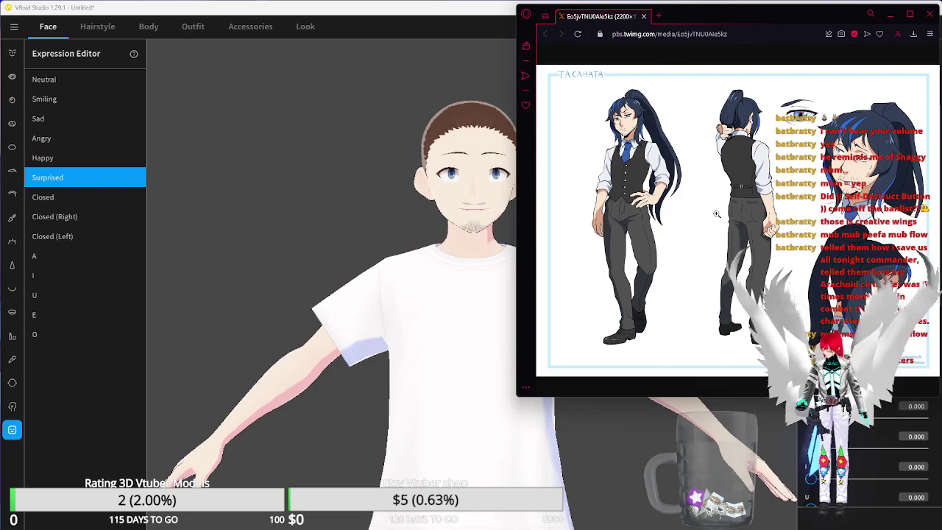
pyautogui.click(382, 11)
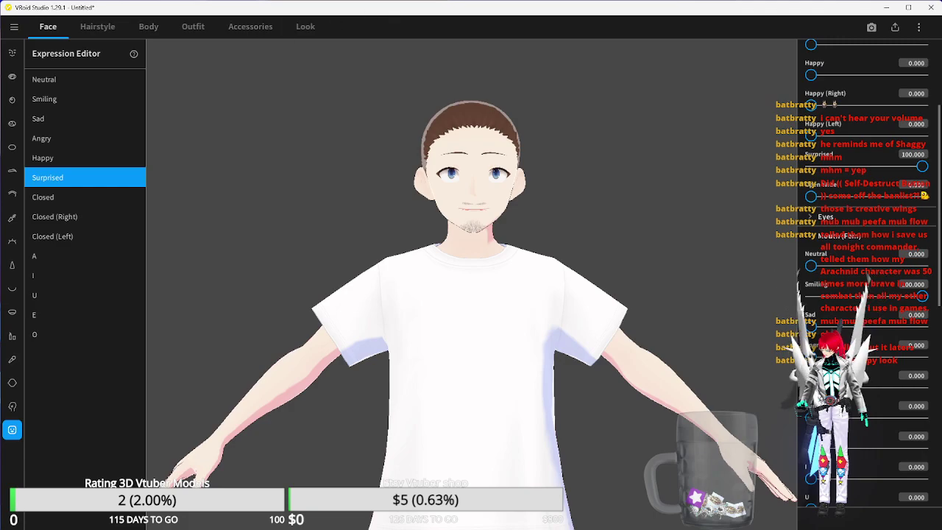
# - Apply the custom dark-streaked texture as the character's base hair
pyautogui.click(97, 26)
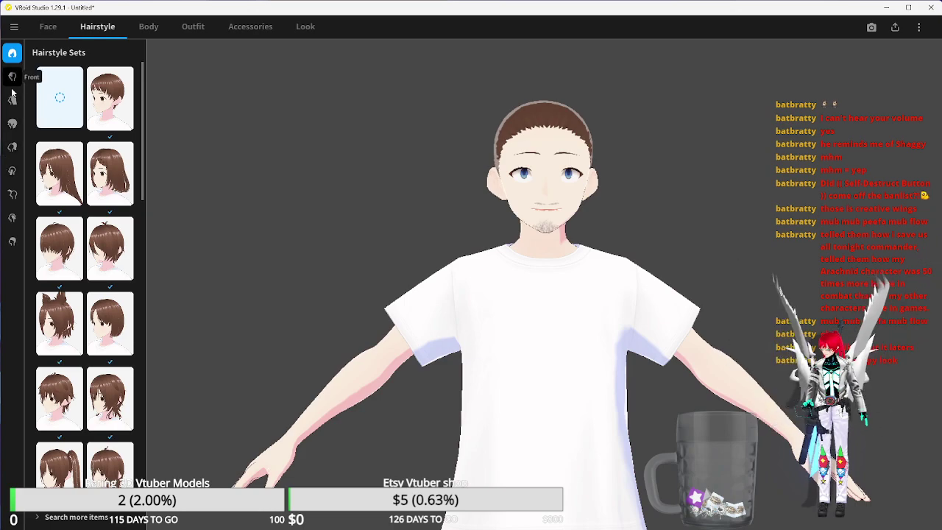
pyautogui.click(12, 242)
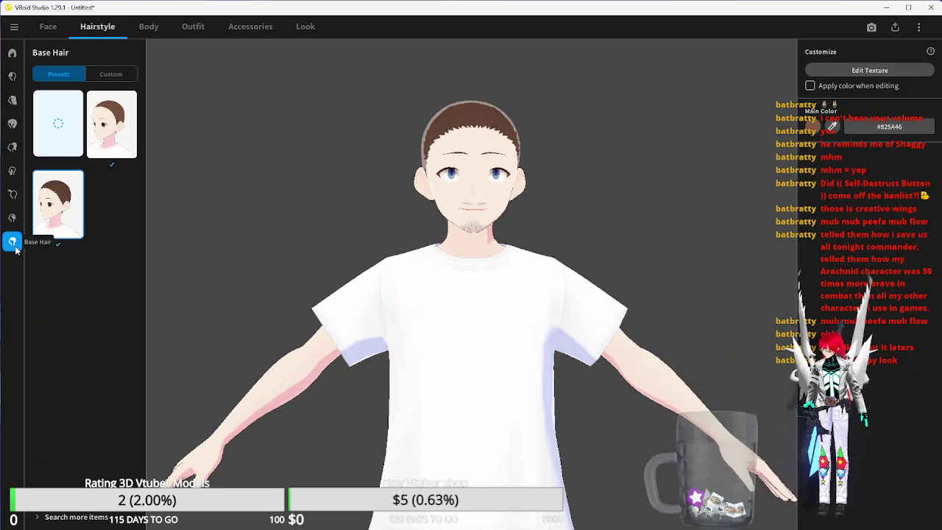
pyautogui.click(111, 74)
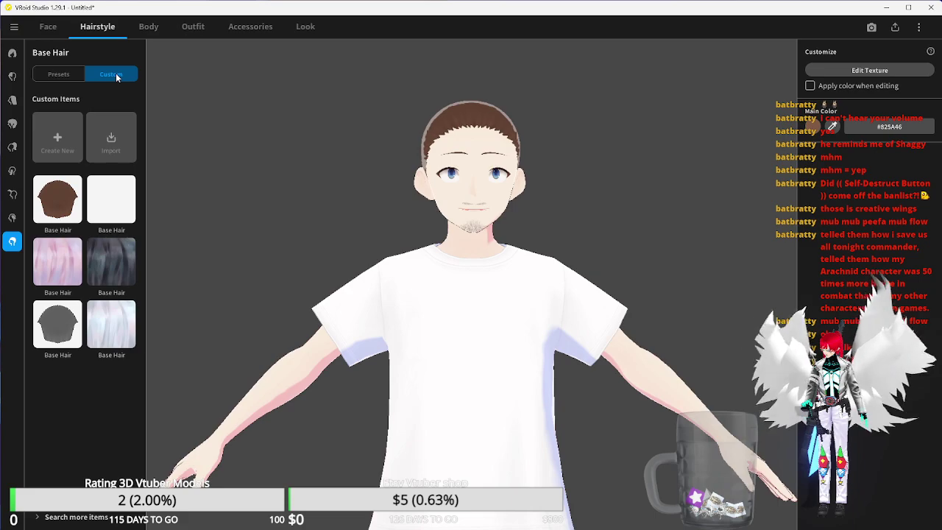
pyautogui.click(110, 279)
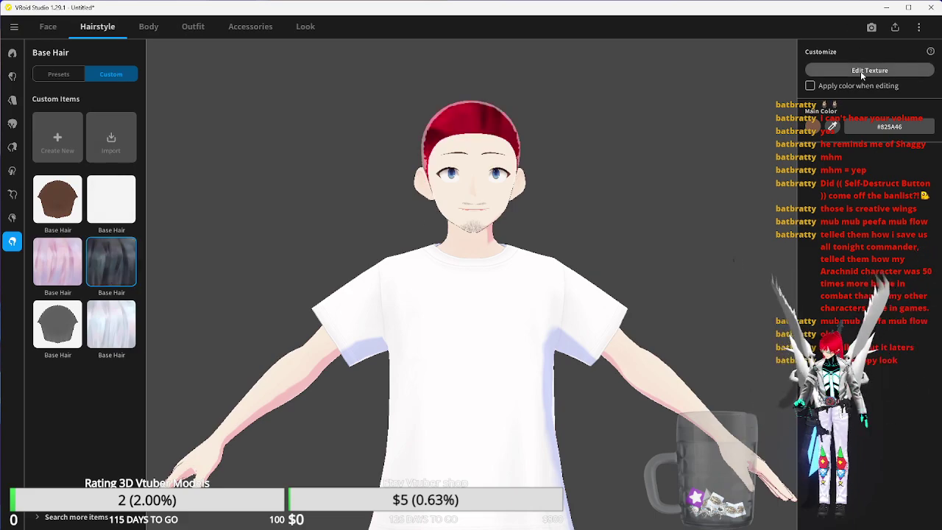
# - Open the base hair's main color for editing and place the browser's character sheet window beside the color picker
pyautogui.click(810, 128)
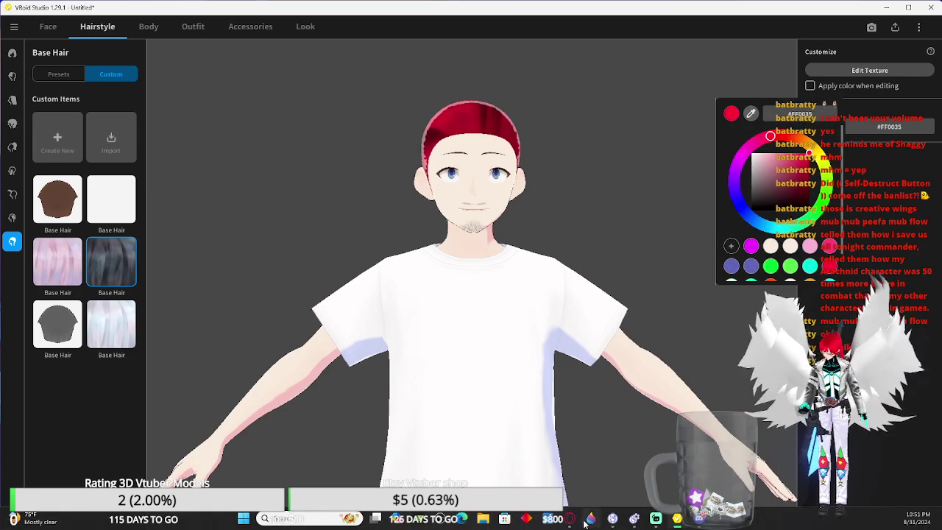
pyautogui.moveTo(588, 520)
pyautogui.click(621, 465)
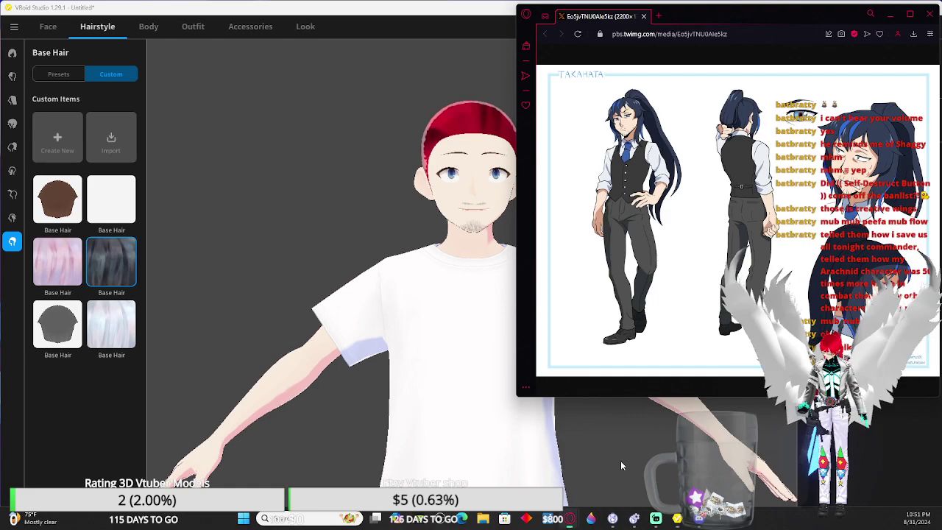
pyautogui.moveTo(709, 14); pyautogui.dragTo(0, 74)
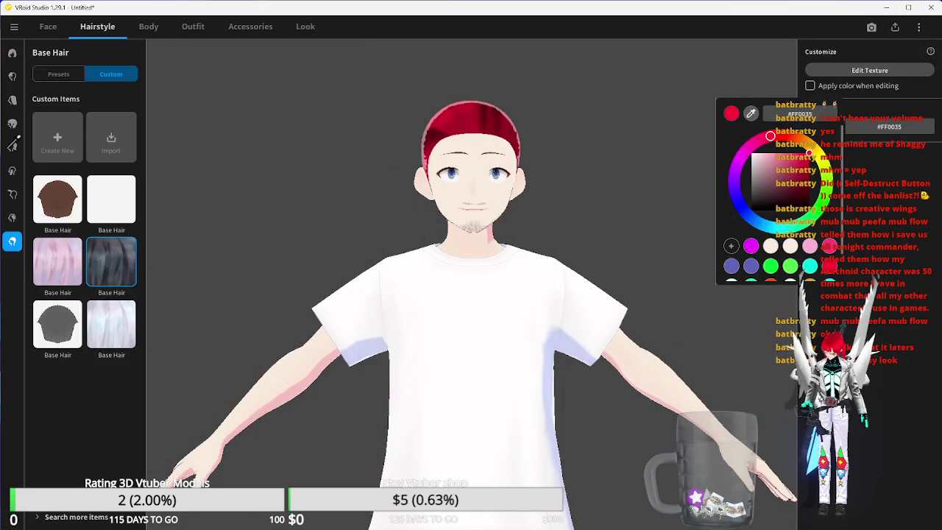
pyautogui.moveTo(2, 73); pyautogui.dragTo(508, 48)
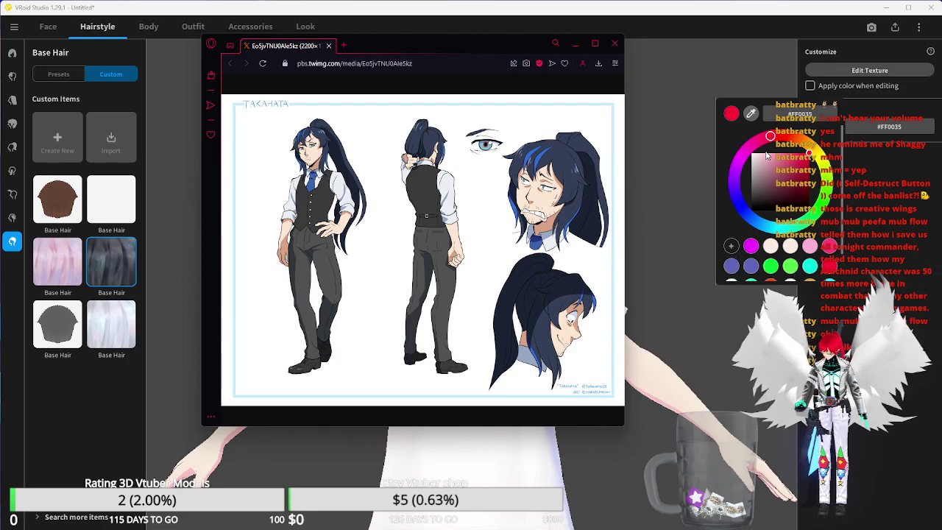
# - Set the base hair's main color to dark navy #191138 and enable applying color when editing
pyautogui.moveTo(770, 137); pyautogui.dragTo(716, 210)
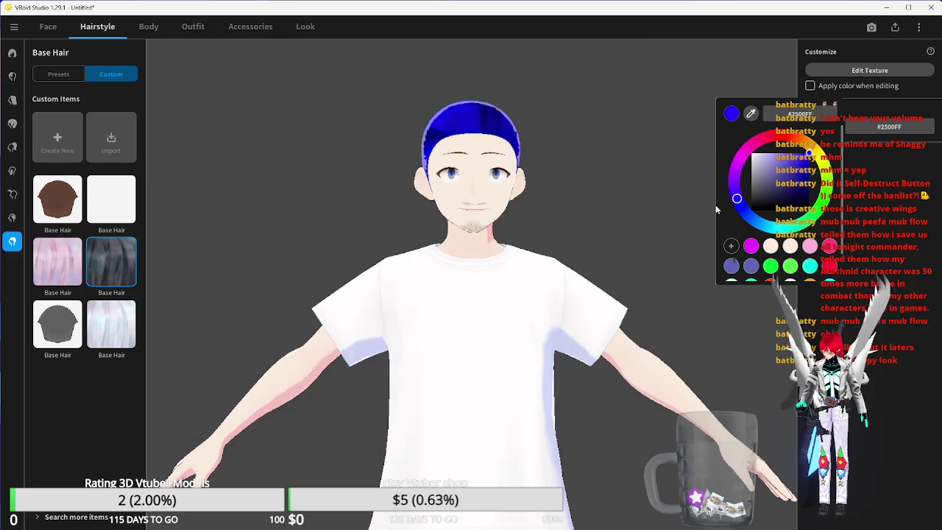
pyautogui.moveTo(809, 153); pyautogui.dragTo(808, 192)
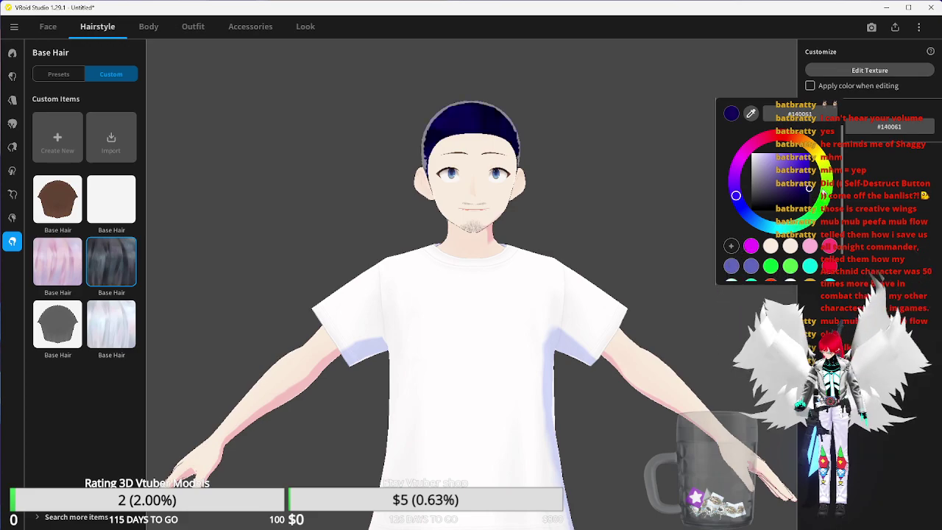
pyautogui.click(492, 345)
pyautogui.moveTo(499, 345); pyautogui.dragTo(461, 346)
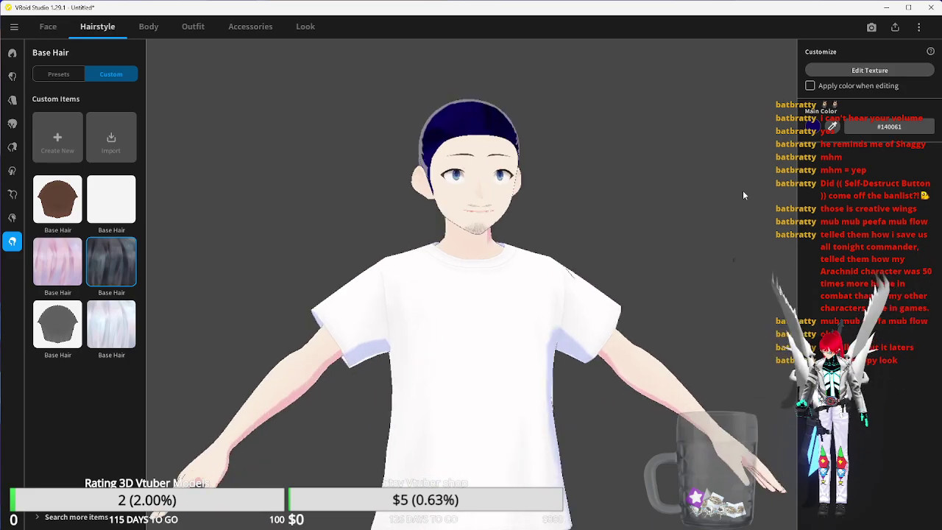
pyautogui.click(810, 130)
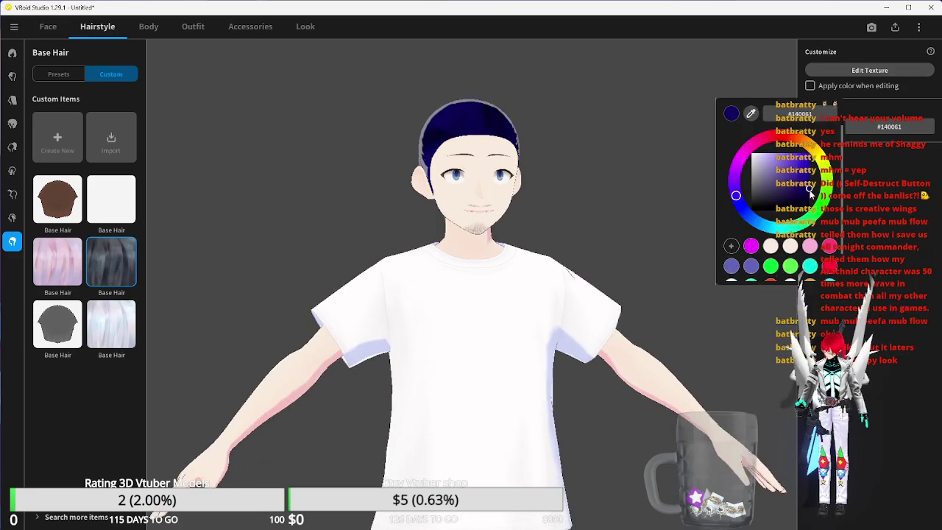
pyautogui.moveTo(810, 193); pyautogui.dragTo(798, 192)
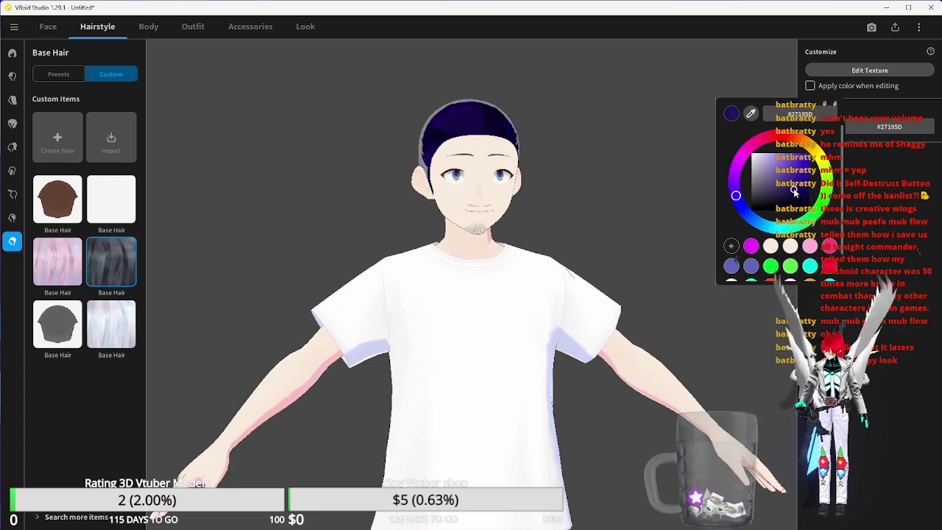
pyautogui.click(489, 313)
pyautogui.moveTo(461, 334)
pyautogui.mouseDown(button='right')
pyautogui.moveTo(524, 330)
pyautogui.moveTo(463, 330)
pyautogui.moveTo(479, 330)
pyautogui.mouseUp(button='right')
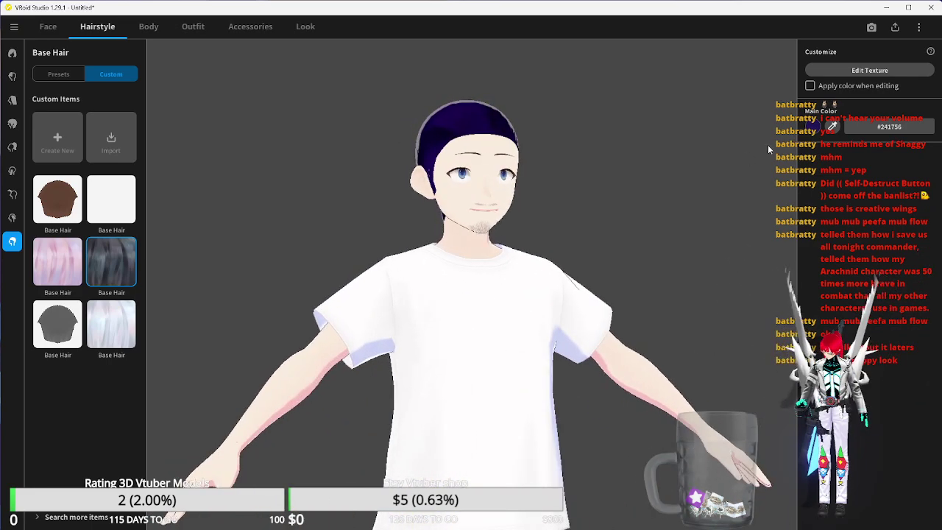
pyautogui.click(814, 131)
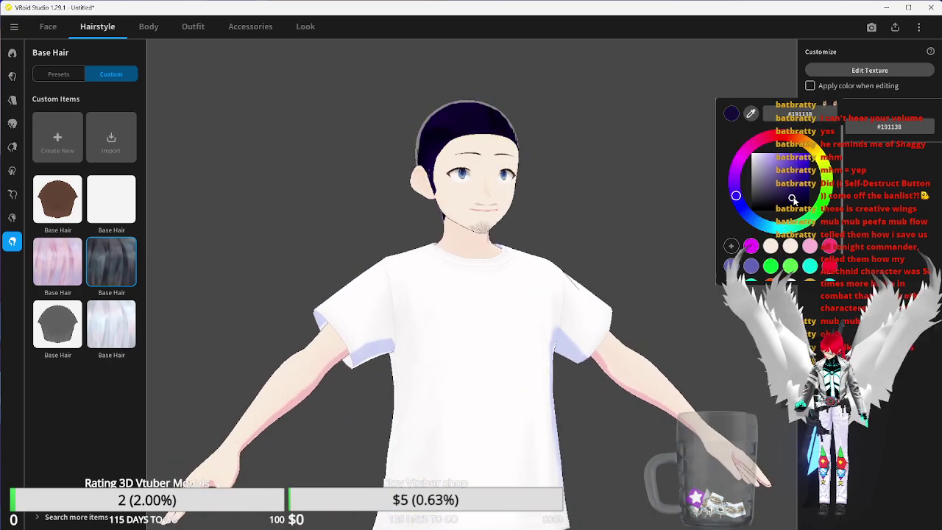
pyautogui.click(500, 324)
pyautogui.moveTo(500, 324); pyautogui.dragTo(406, 353, button='right')
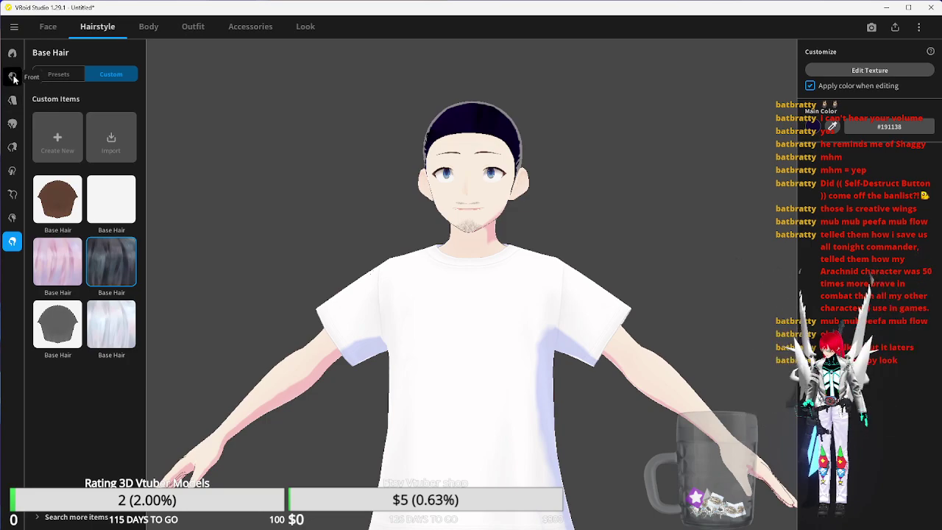
# - Bring the character sheet back up in the browser to examine the hairstyle, and return to VRoid Studio
pyautogui.moveTo(612, 519)
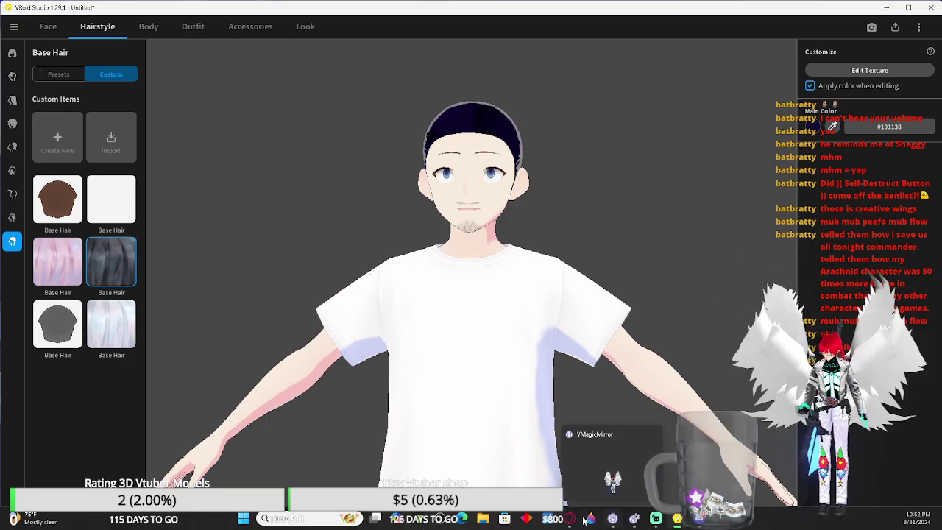
pyautogui.moveTo(570, 518)
pyautogui.click(615, 475)
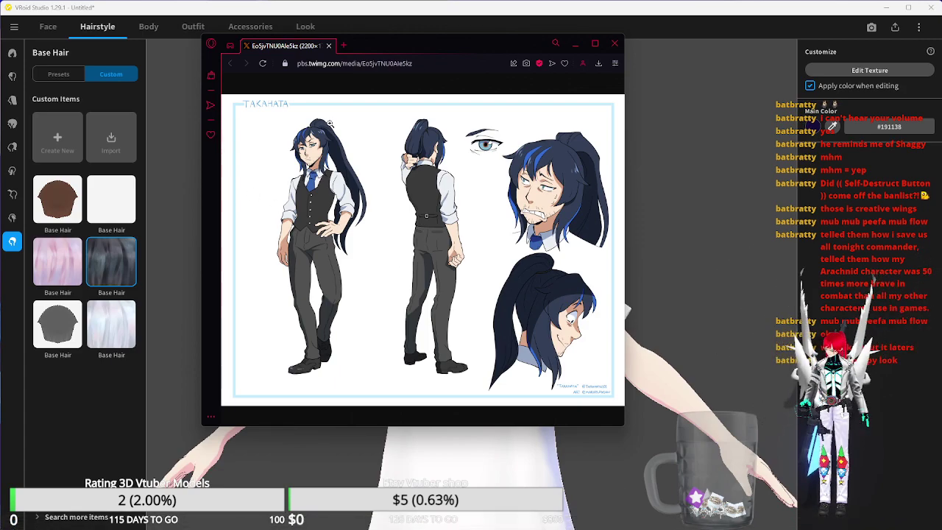
pyautogui.click(382, 14)
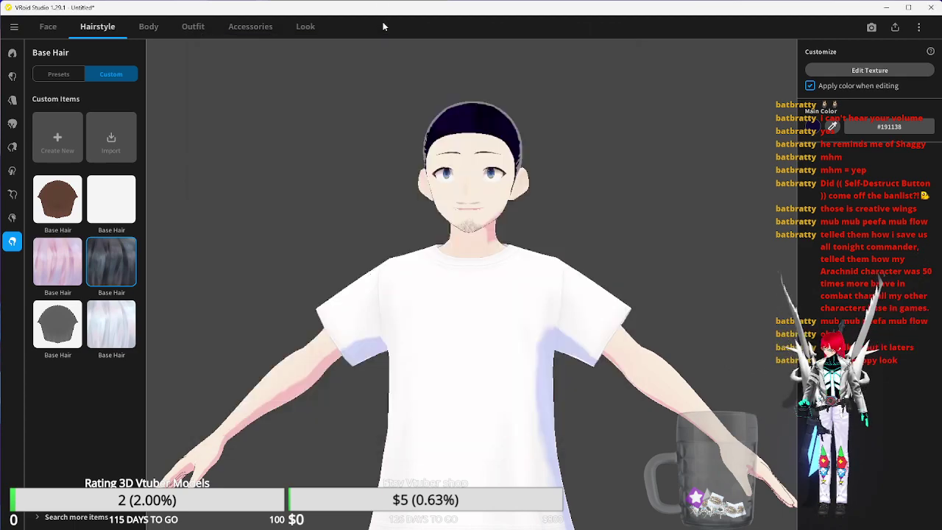
# - Try two long, swept front hair presets and compare the fringe with the Takahata character sheet in the browser, returning to VRoid Studio
pyautogui.click(12, 76)
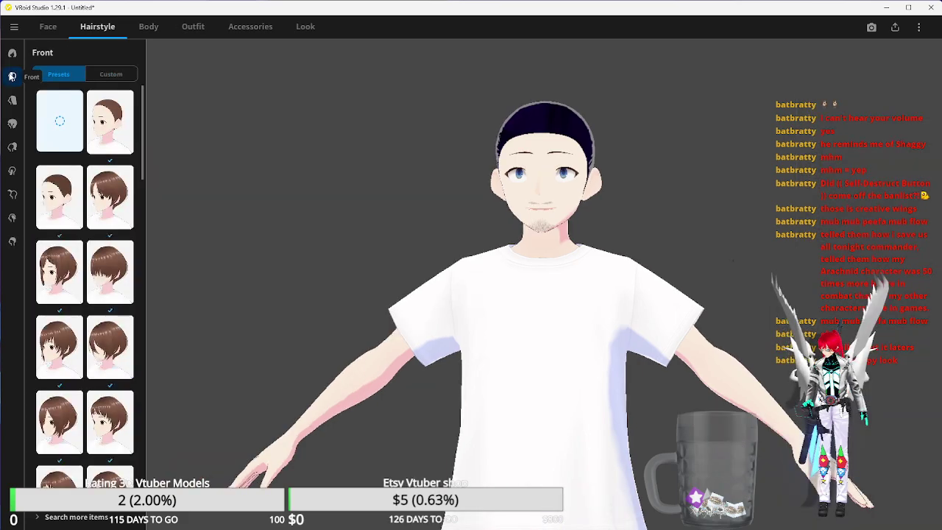
pyautogui.scroll(-4, 112, 233)
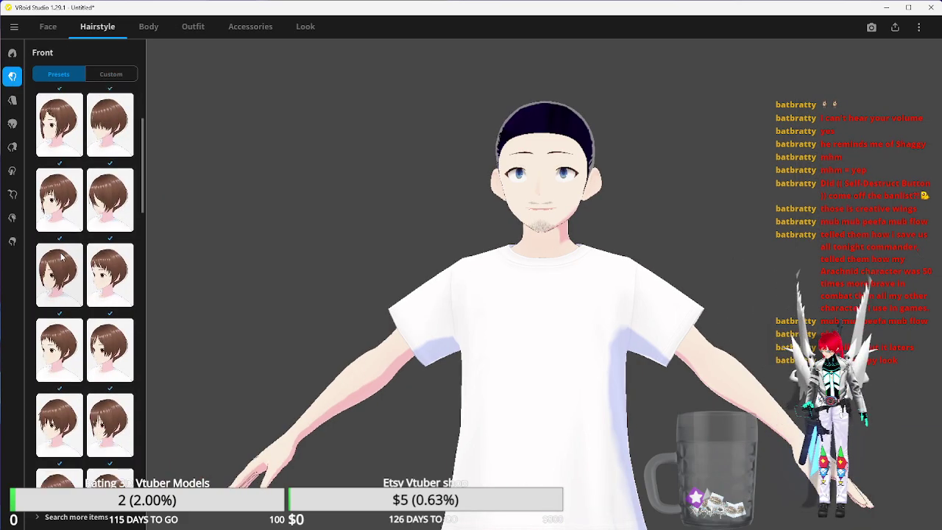
pyautogui.click(56, 215)
pyautogui.moveTo(467, 330)
pyautogui.mouseDown()
pyautogui.moveTo(515, 333)
pyautogui.moveTo(457, 340)
pyautogui.mouseUp()
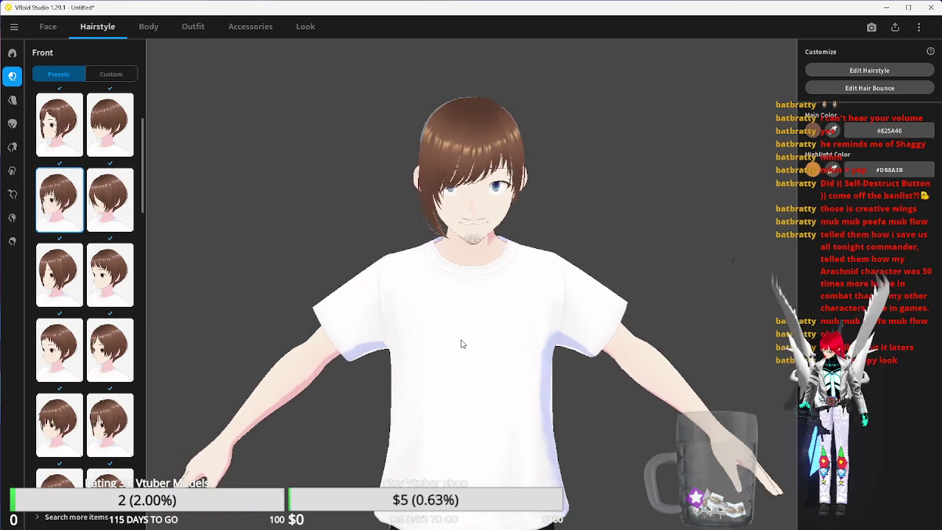
pyautogui.click(103, 203)
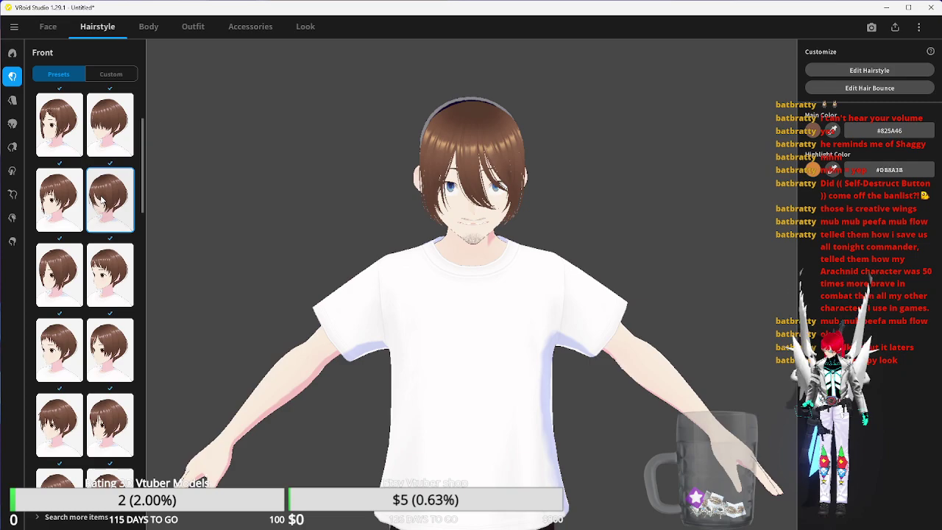
pyautogui.moveTo(552, 521)
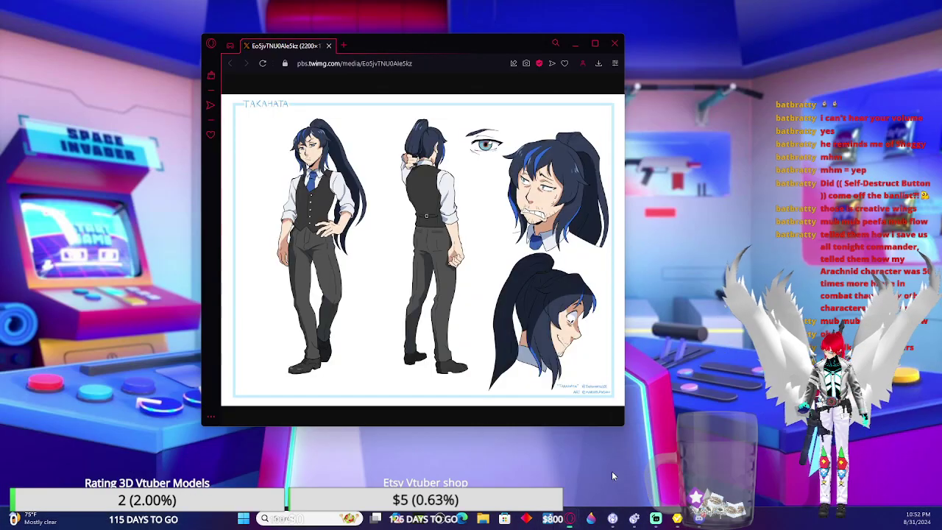
pyautogui.click(612, 471)
pyautogui.click(463, 15)
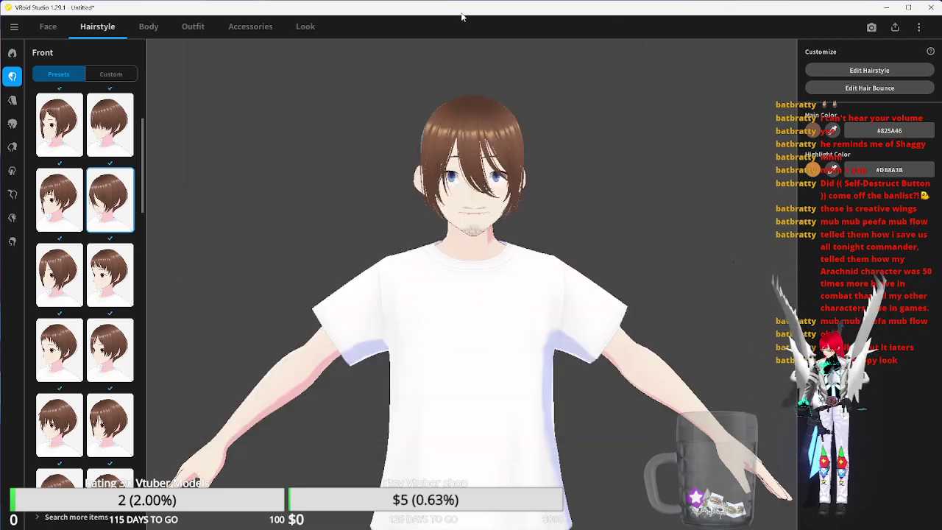
# - Try the choppy, side-parted and long jagged front hair presets on the character
pyautogui.scroll(-2, 57, 304)
pyautogui.click(48, 295)
pyautogui.click(109, 278)
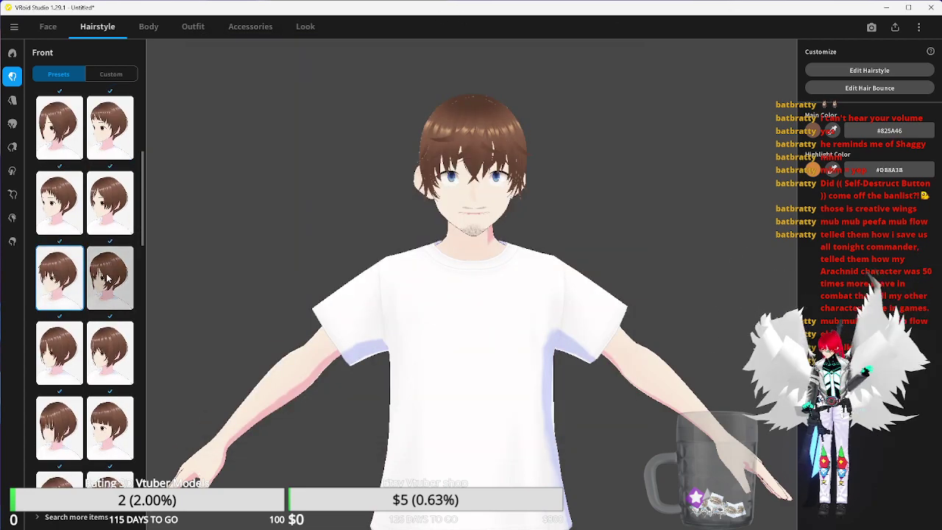
pyautogui.click(109, 198)
pyautogui.scroll(-2, 91, 242)
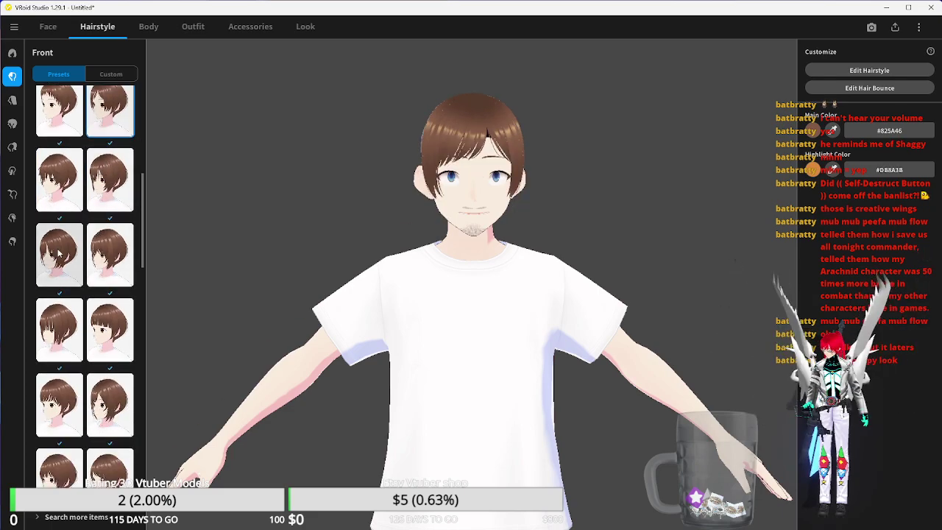
pyautogui.click(60, 253)
pyautogui.click(109, 180)
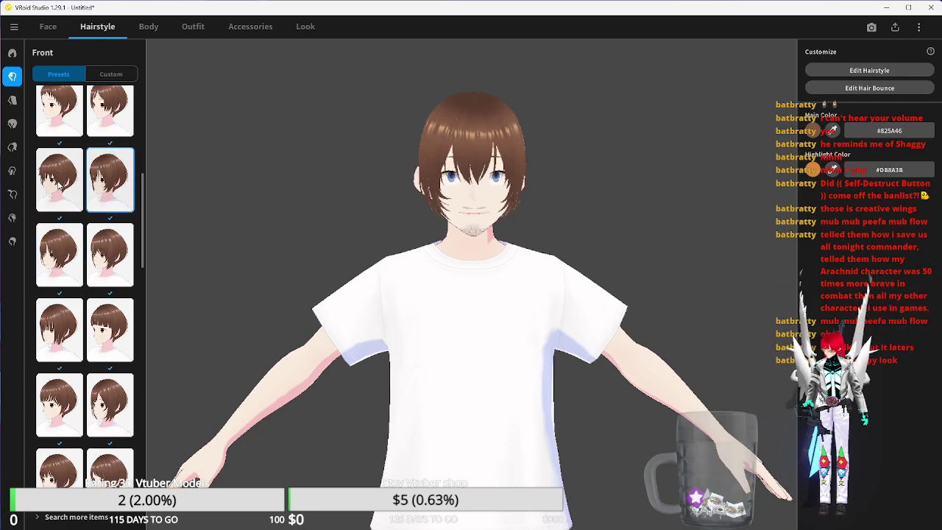
pyautogui.click(60, 179)
# - Try the front hair presets with face-framing strands, blunt straight bangs and short wispy bangs
pyautogui.click(108, 259)
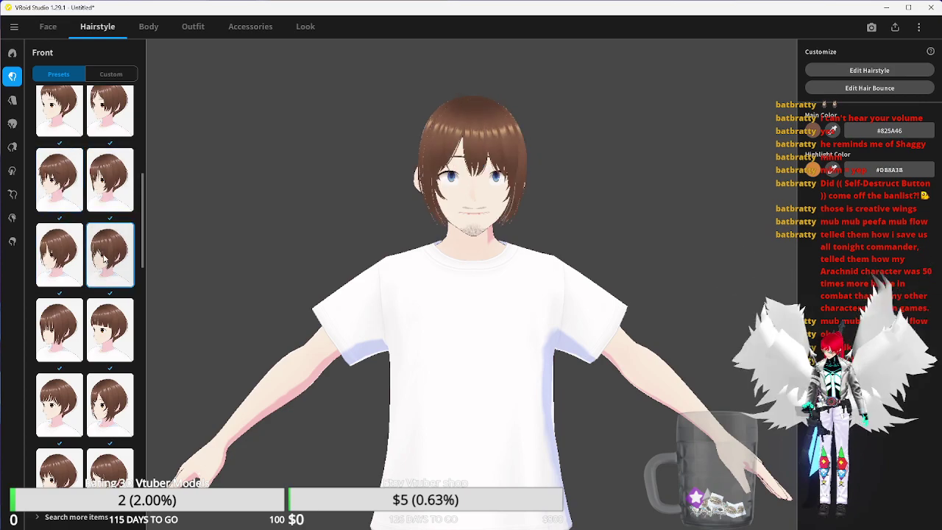
pyautogui.click(50, 328)
pyautogui.click(110, 330)
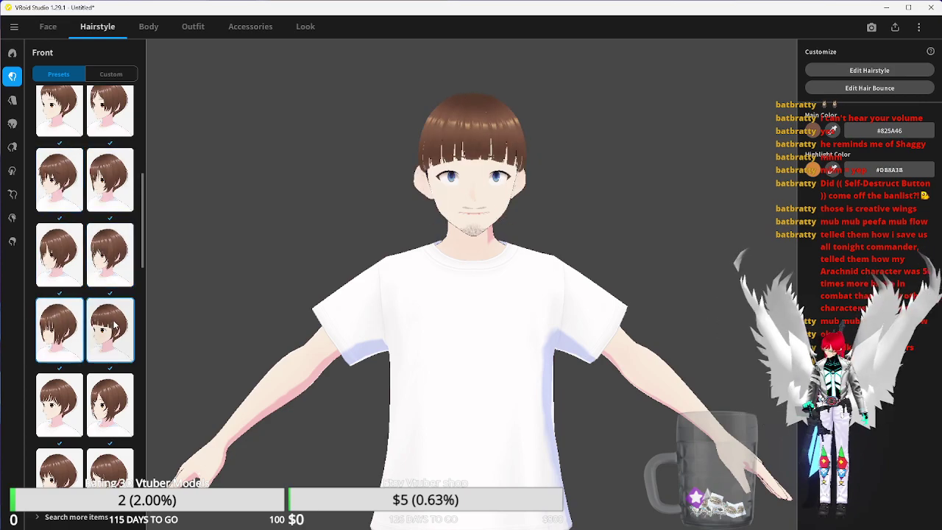
pyautogui.click(58, 407)
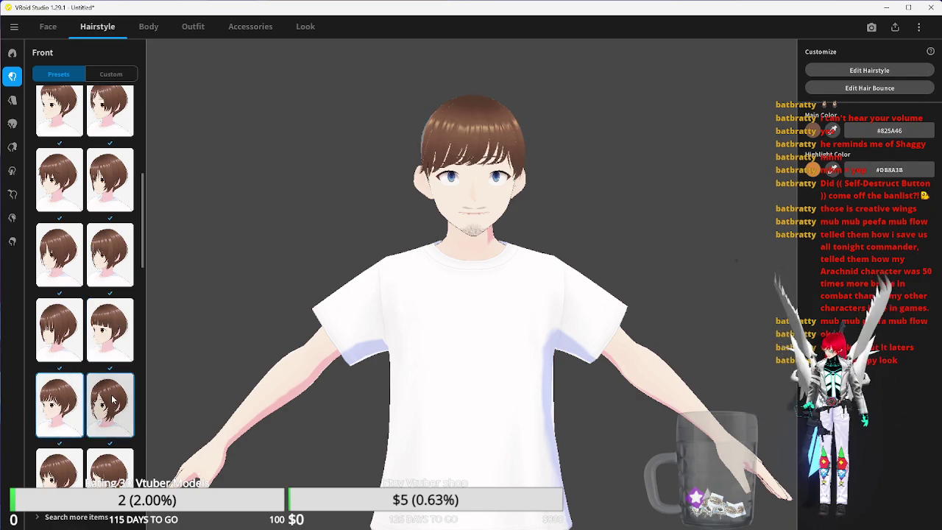
pyautogui.click(111, 405)
pyautogui.scroll(-1, 108, 409)
pyautogui.scroll(-1, 108, 407)
pyautogui.click(61, 404)
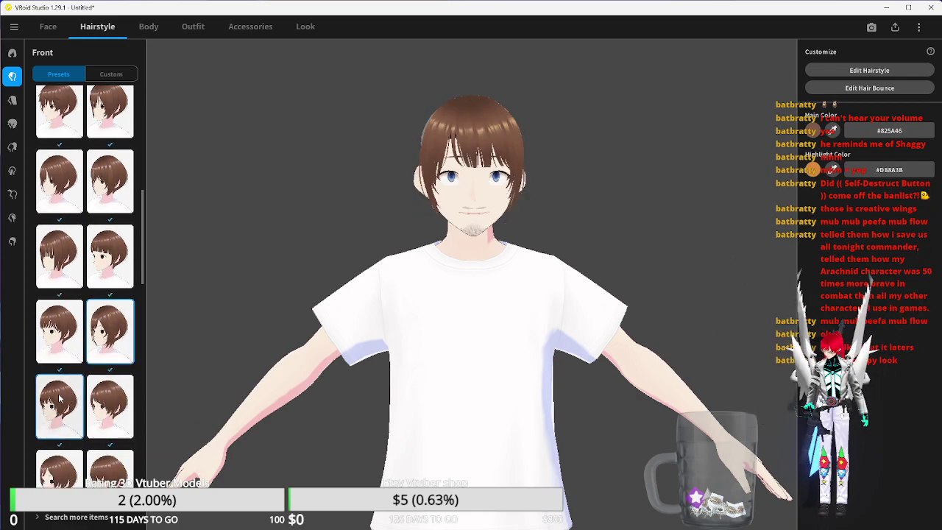
pyautogui.click(114, 403)
# - Compare the parted front hair presets with the ones that cover the eyes or split at the center
pyautogui.scroll(-3, 114, 401)
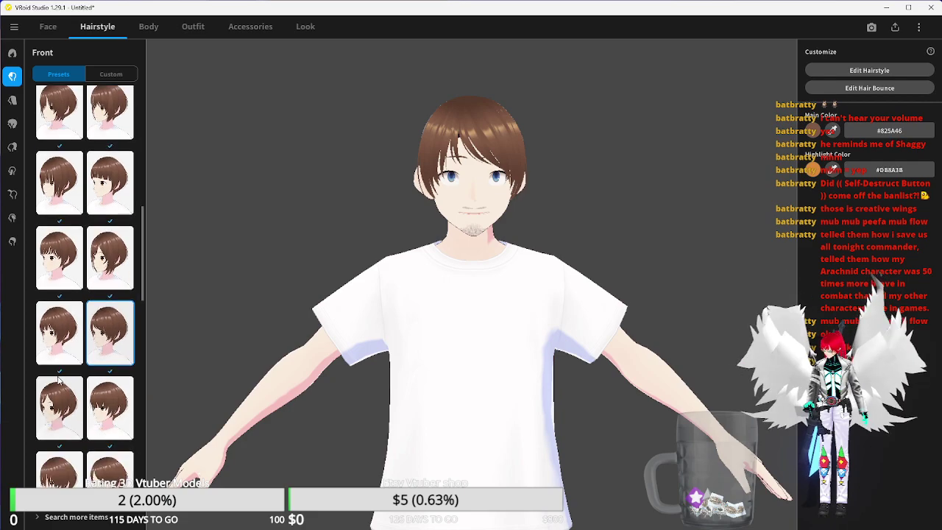
pyautogui.click(65, 331)
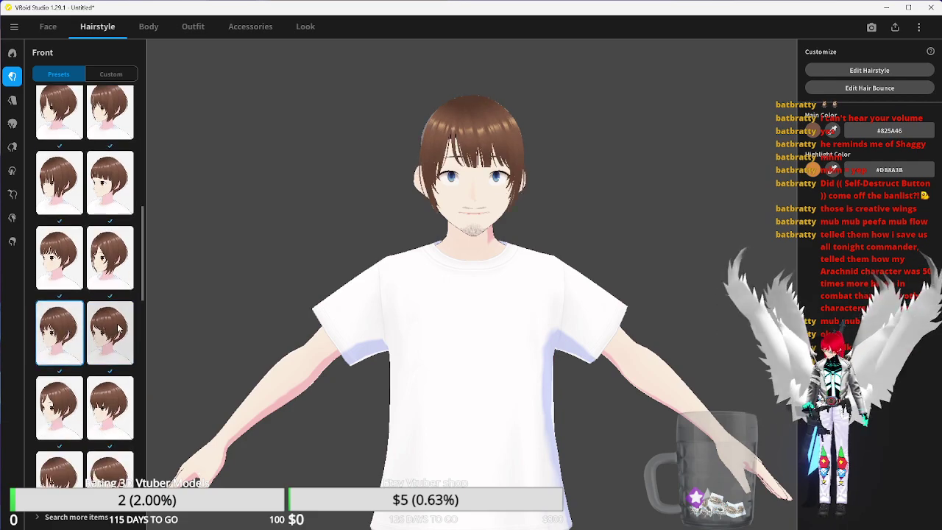
pyautogui.click(115, 328)
pyautogui.scroll(-2, 83, 353)
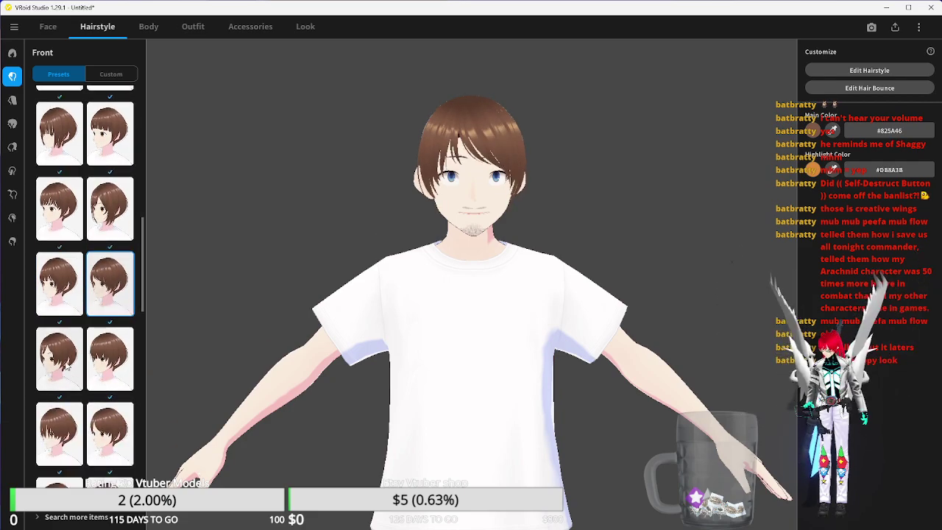
pyautogui.click(66, 365)
pyautogui.click(114, 361)
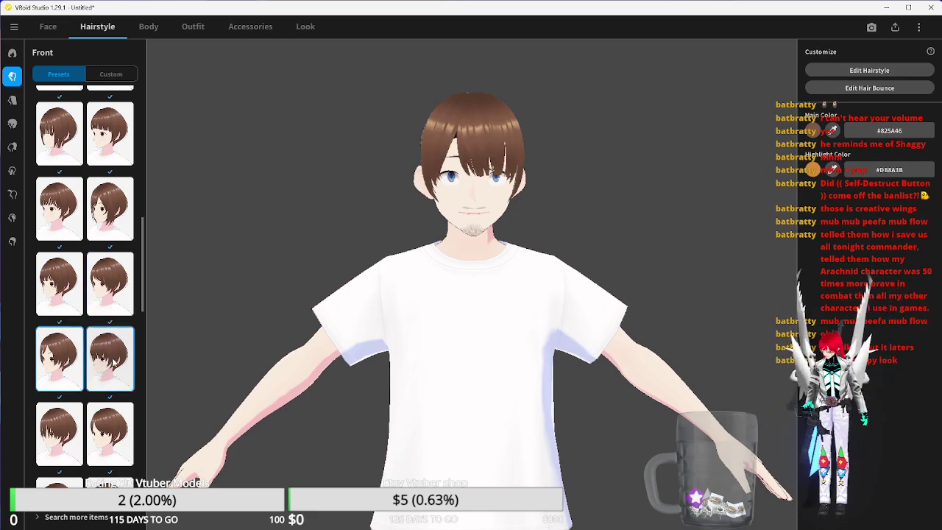
pyautogui.scroll(-1, 107, 362)
pyautogui.click(61, 336)
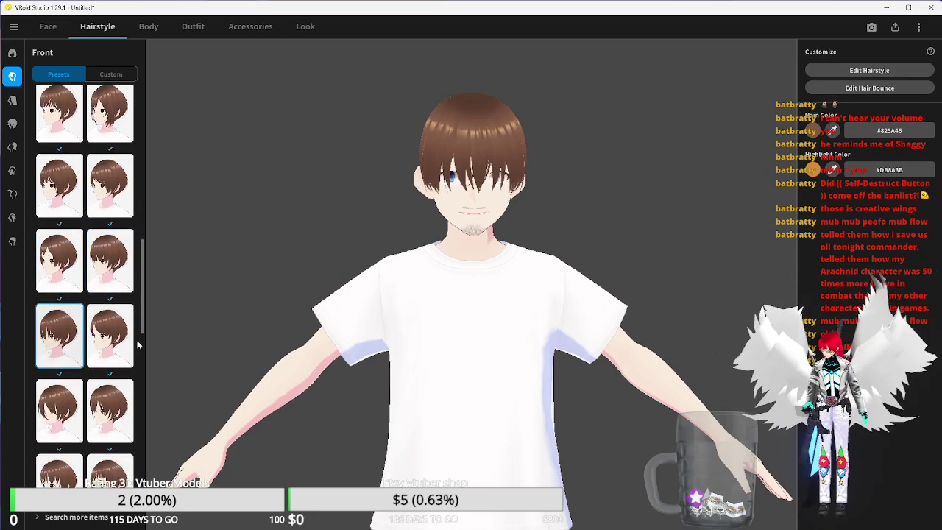
pyautogui.click(107, 337)
# - Try front hair presets with long strands over the nose, short choppy bangs and thin separated bangs
pyautogui.scroll(-2, 103, 331)
pyautogui.scroll(-3, 62, 280)
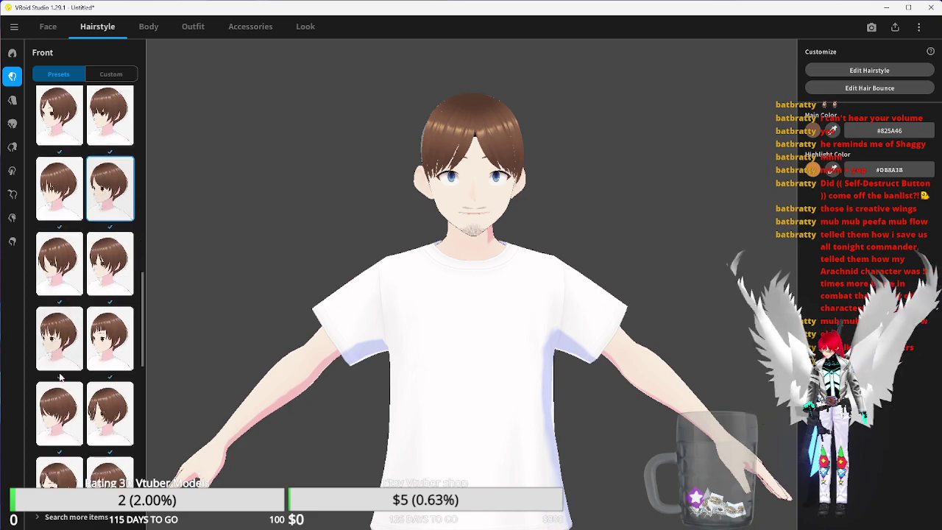
pyautogui.click(57, 270)
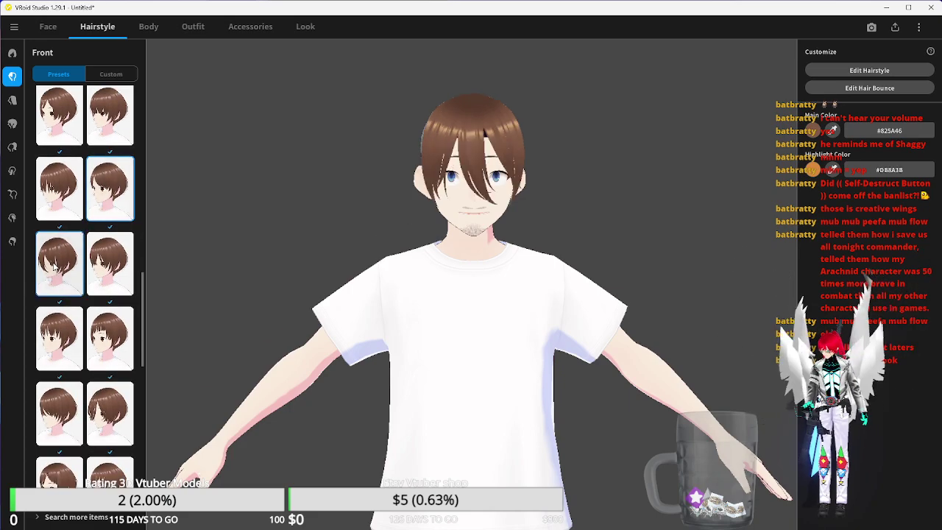
pyautogui.click(103, 273)
pyautogui.click(63, 339)
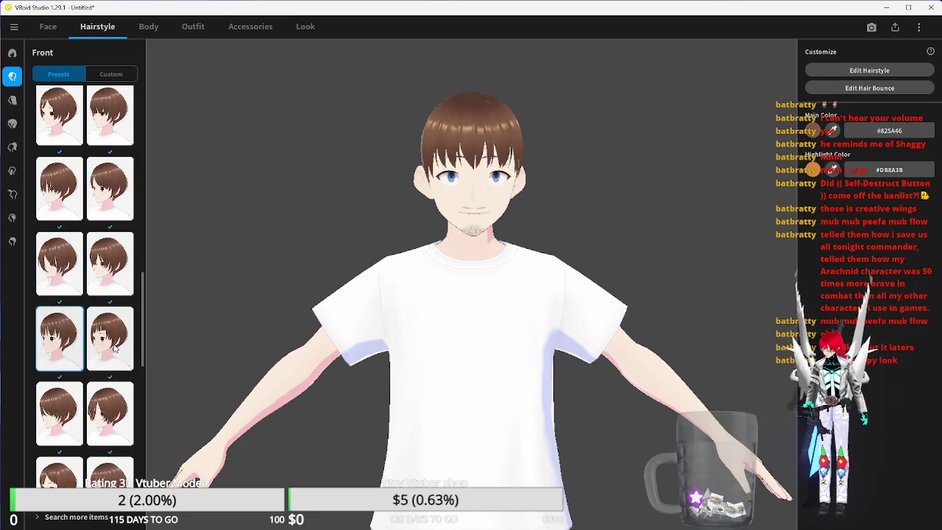
pyautogui.click(110, 345)
pyautogui.click(103, 337)
pyautogui.scroll(-1, 81, 354)
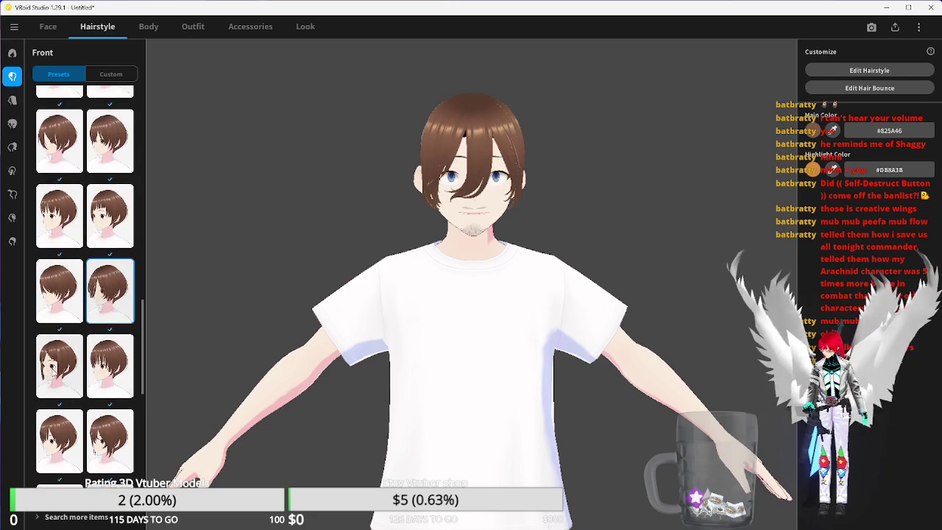
pyautogui.click(51, 371)
pyautogui.click(116, 372)
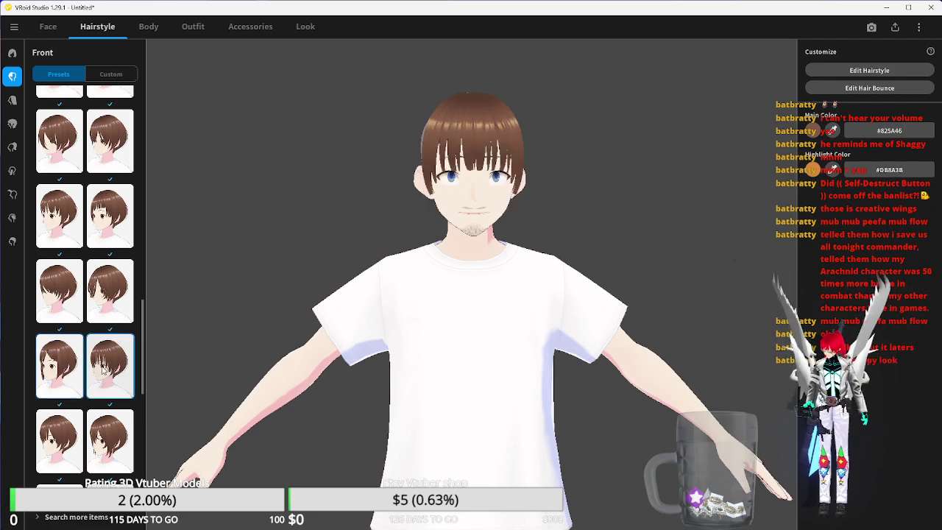
# - Compare the remaining long-fringed front hair presets and apply the one with diagonal bangs sweeping over one eye
pyautogui.click(59, 366)
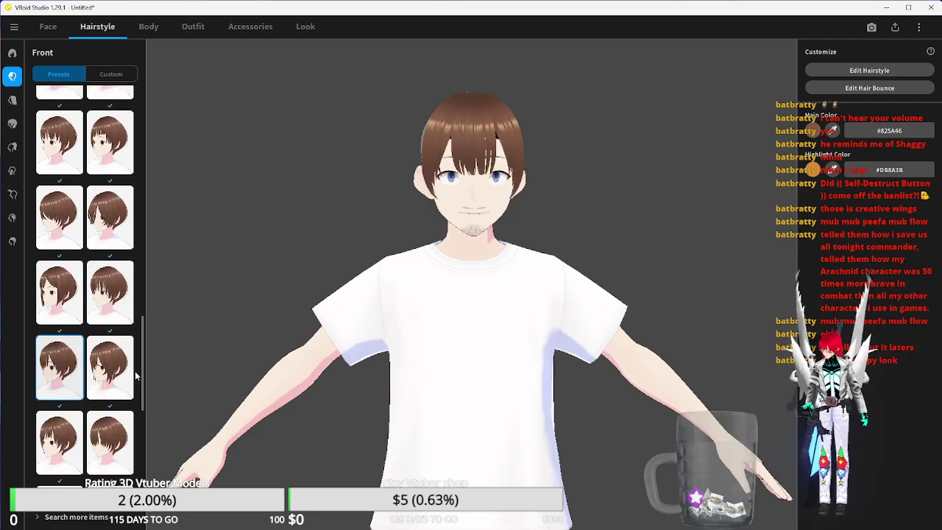
pyautogui.click(111, 368)
pyautogui.scroll(-1, 95, 365)
pyautogui.click(64, 357)
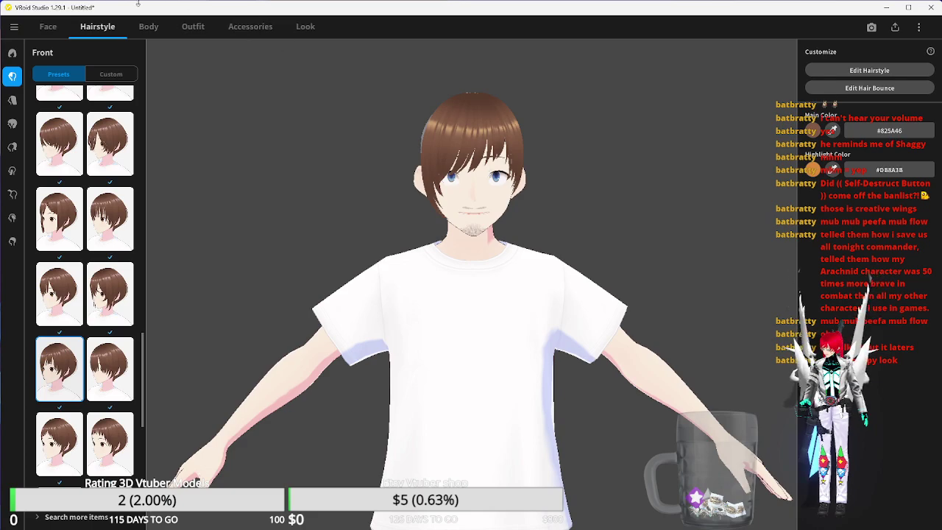
# - Check the side hair against the browser's character sheet and apply the side hair preset with long locks framing both cheeks
pyautogui.click(11, 170)
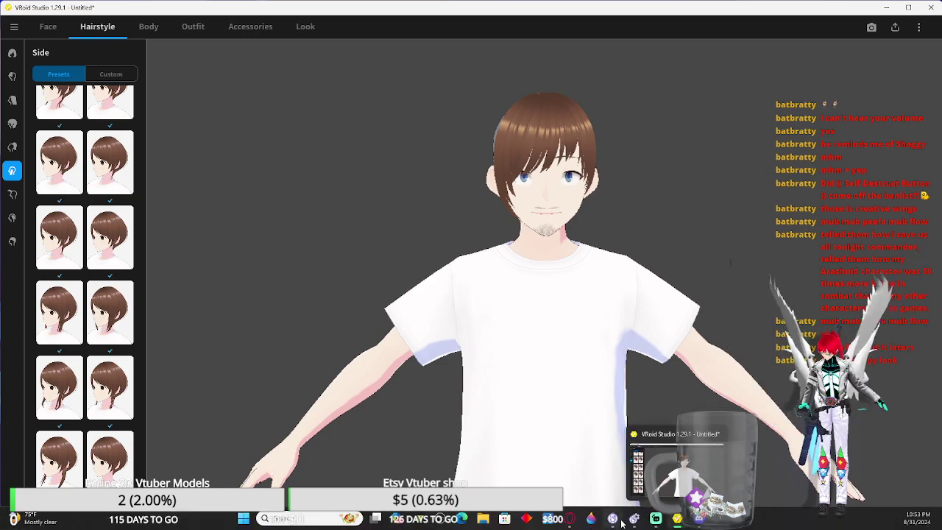
pyautogui.moveTo(673, 519)
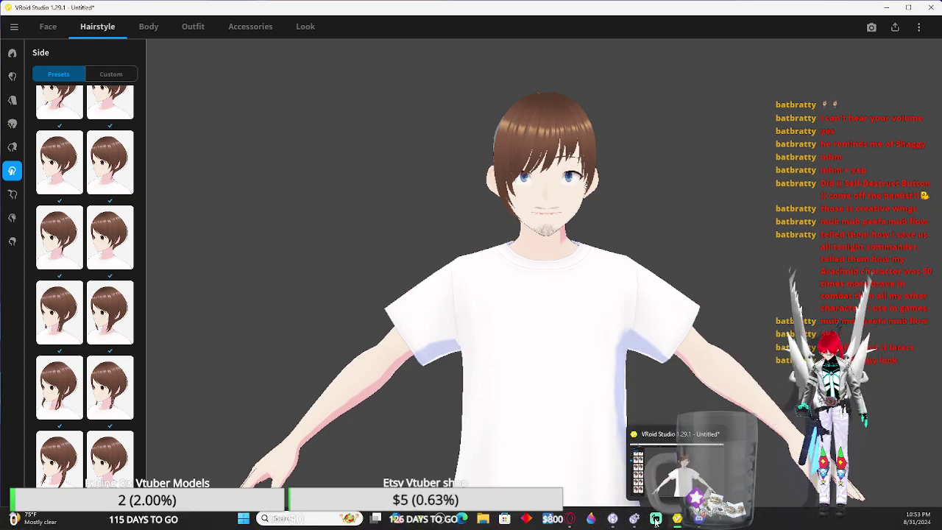
pyautogui.moveTo(569, 517)
pyautogui.click(618, 468)
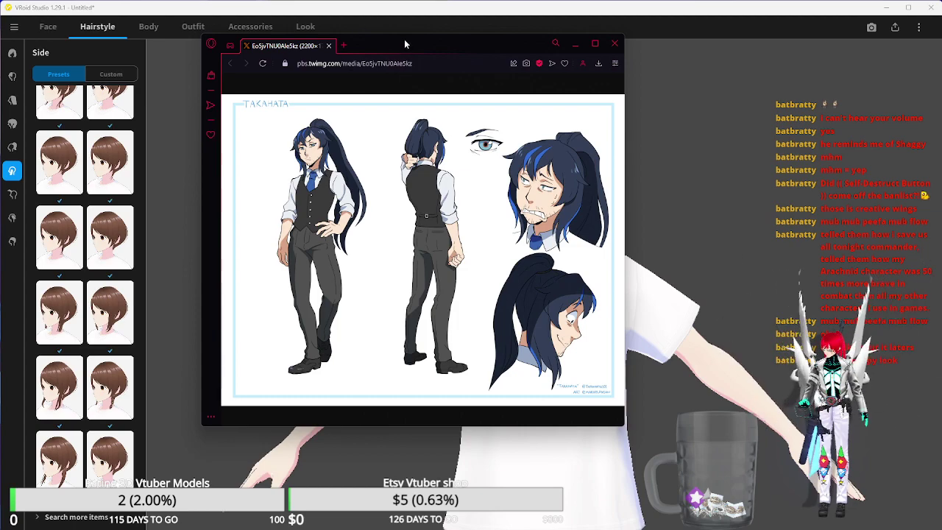
pyautogui.moveTo(404, 39); pyautogui.dragTo(671, 26)
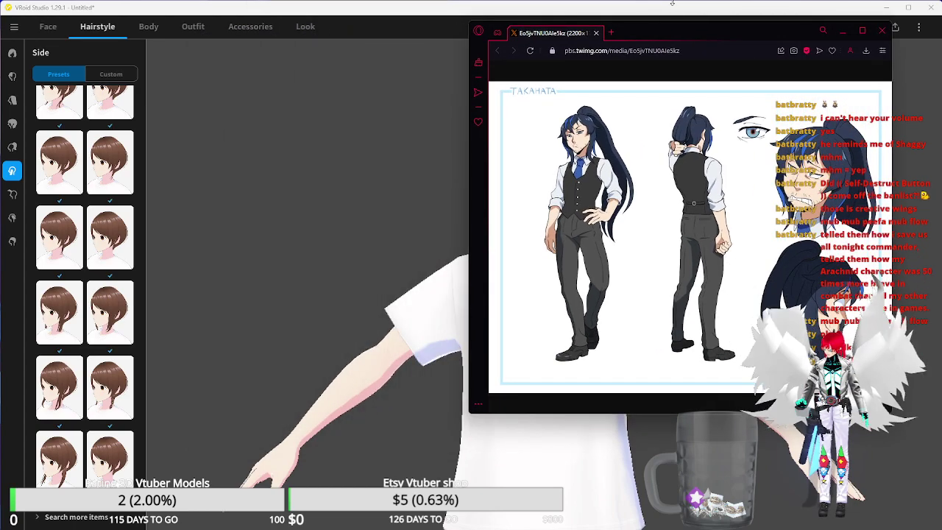
pyautogui.click(652, 15)
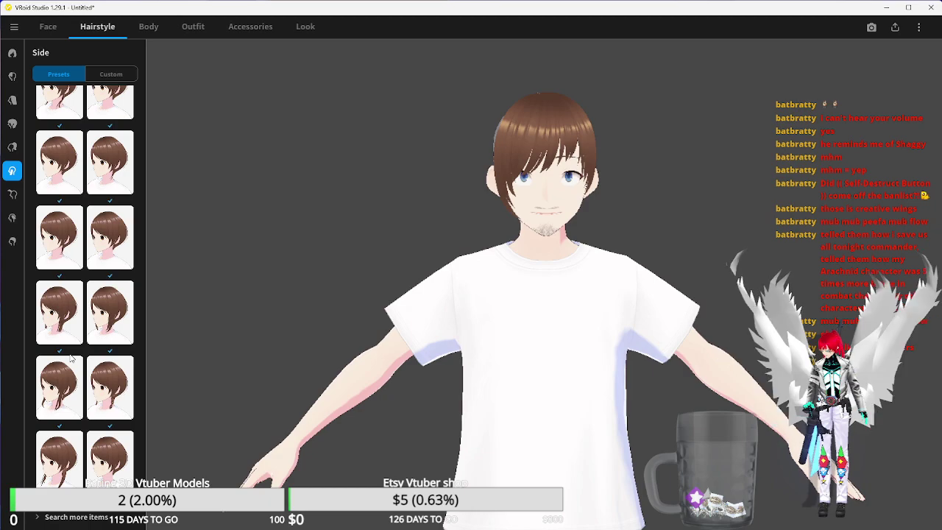
pyautogui.click(109, 322)
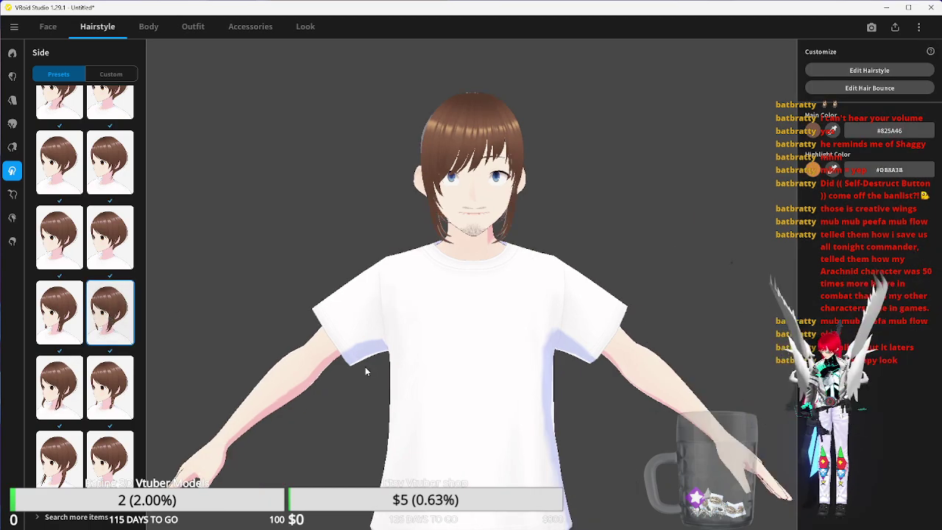
pyautogui.moveTo(391, 373)
pyautogui.mouseDown(button='right')
pyautogui.moveTo(457, 372)
pyautogui.moveTo(373, 370)
pyautogui.moveTo(415, 377)
pyautogui.moveTo(391, 368)
pyautogui.mouseUp(button='right')
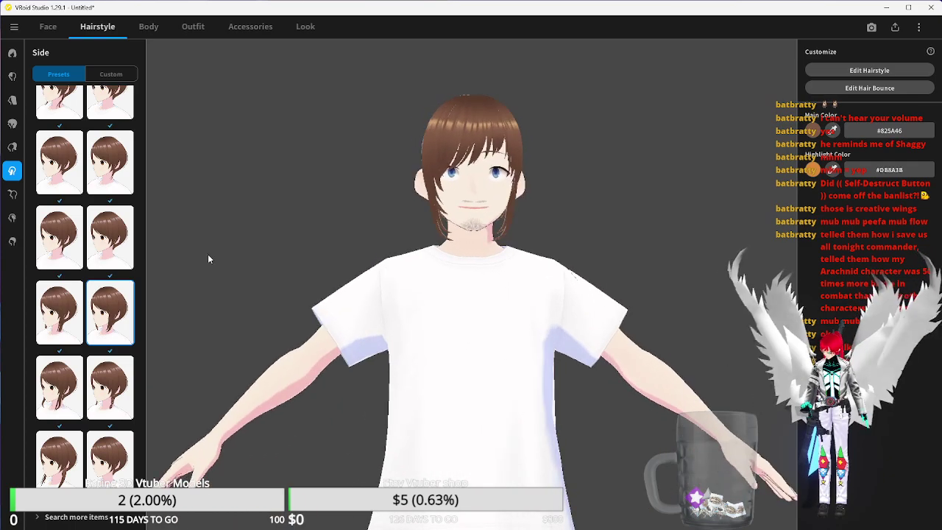
# - Compare the twin-tail hair extension presets from behind and apply the preset with one long, high ponytail
pyautogui.click(13, 147)
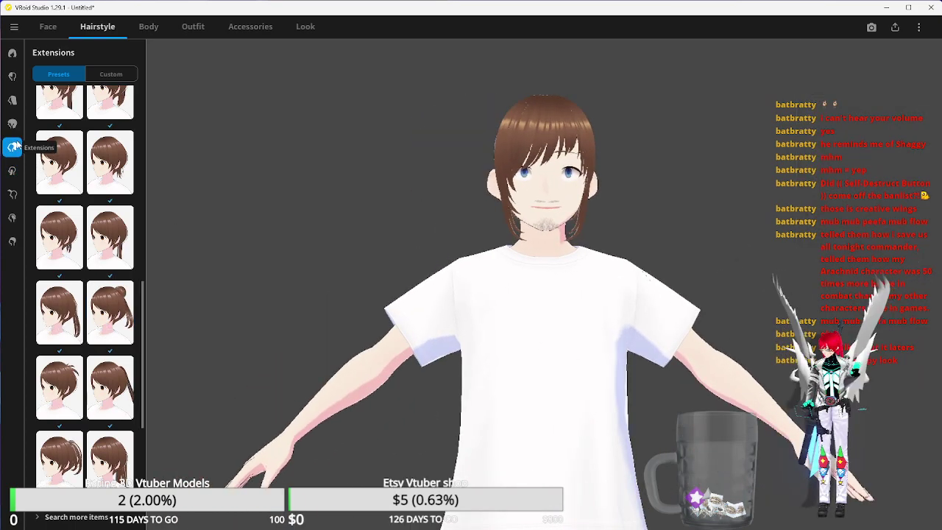
pyautogui.scroll(-2, 66, 397)
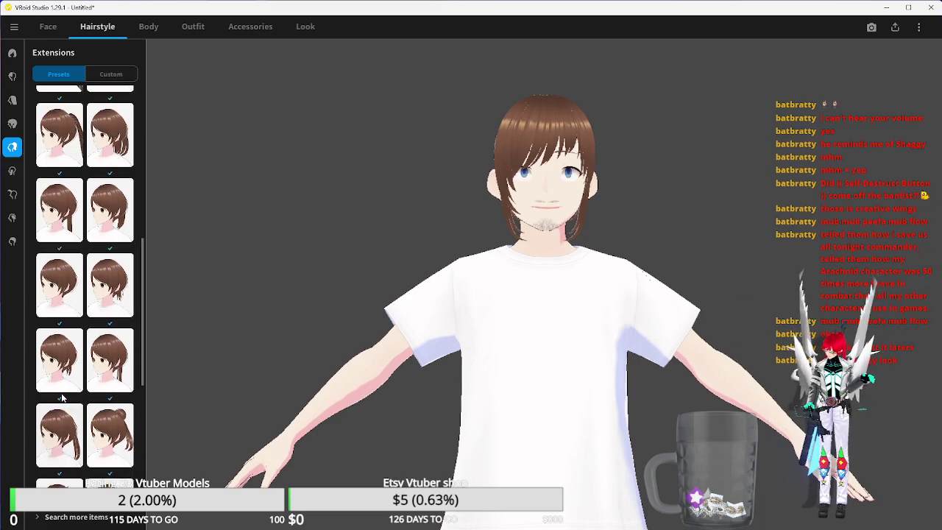
pyautogui.scroll(-1, 76, 393)
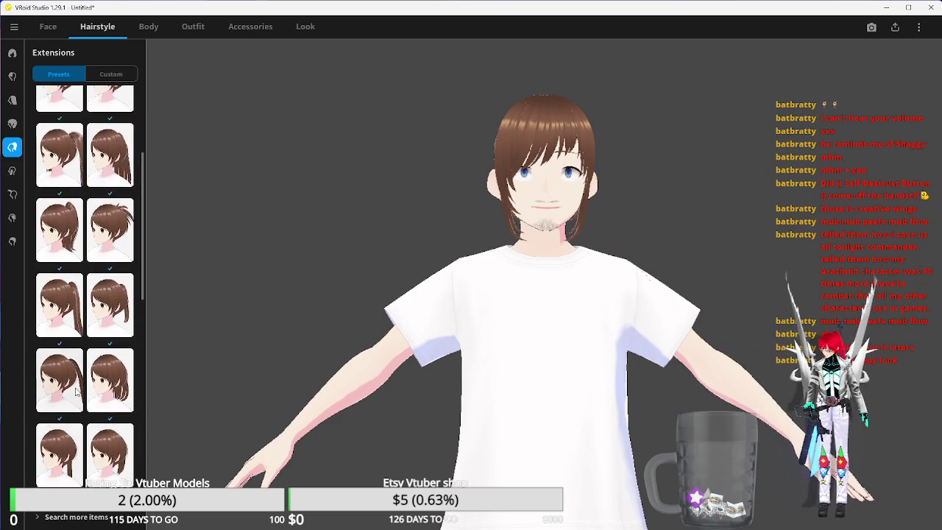
pyautogui.click(47, 333)
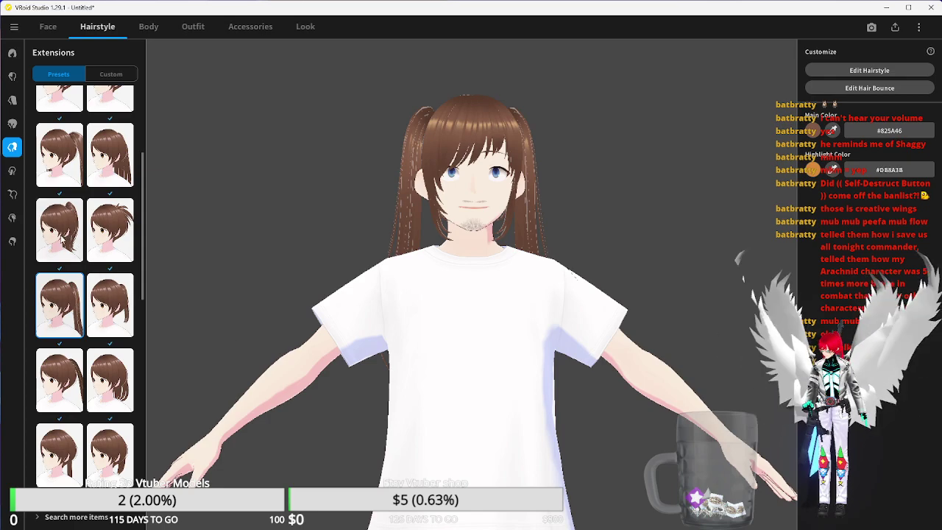
pyautogui.click(59, 230)
pyautogui.moveTo(517, 370); pyautogui.dragTo(471, 375)
pyautogui.scroll(2, 101, 245)
pyautogui.click(66, 206)
pyautogui.moveTo(504, 328); pyautogui.dragTo(479, 346)
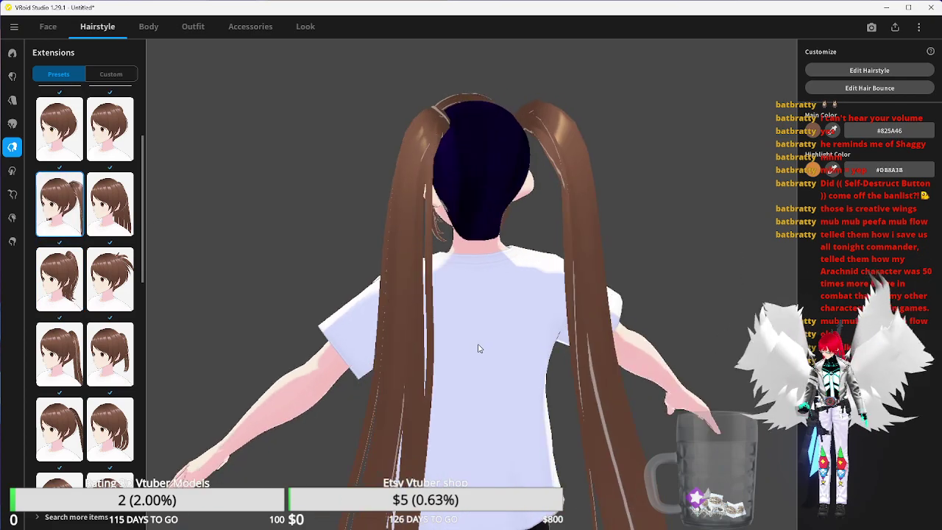
pyautogui.click(110, 206)
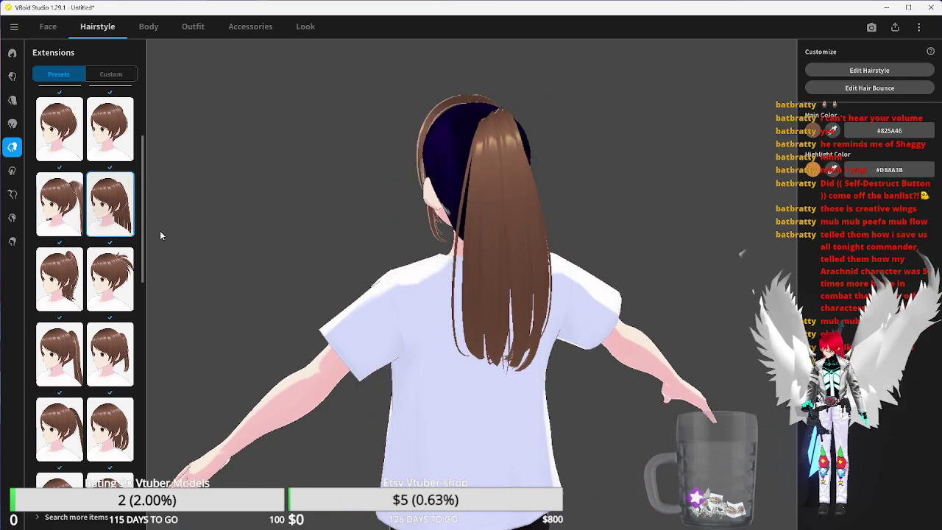
pyautogui.moveTo(431, 402); pyautogui.dragTo(463, 389)
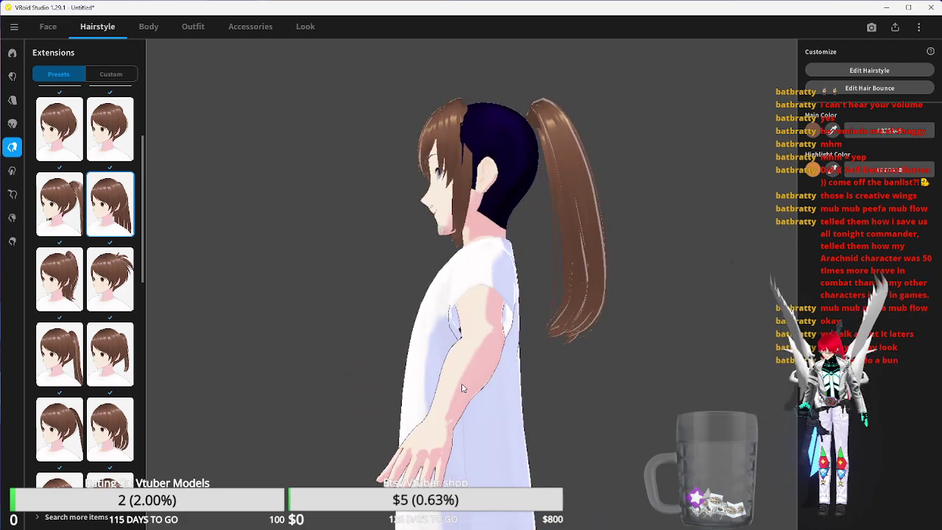
# - Look through the back and overall hair presets and try the short back hair with flicked-out ends alongside the ponytail
pyautogui.click(12, 99)
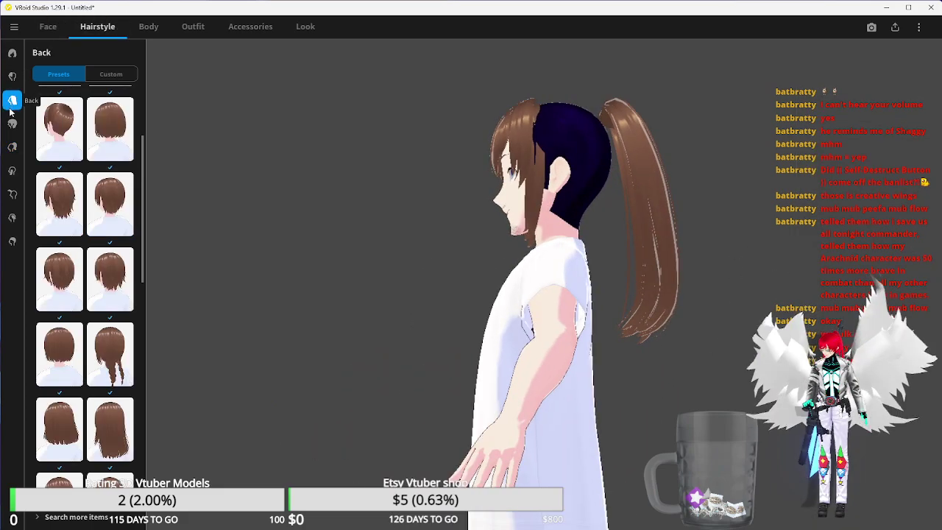
pyautogui.click(11, 123)
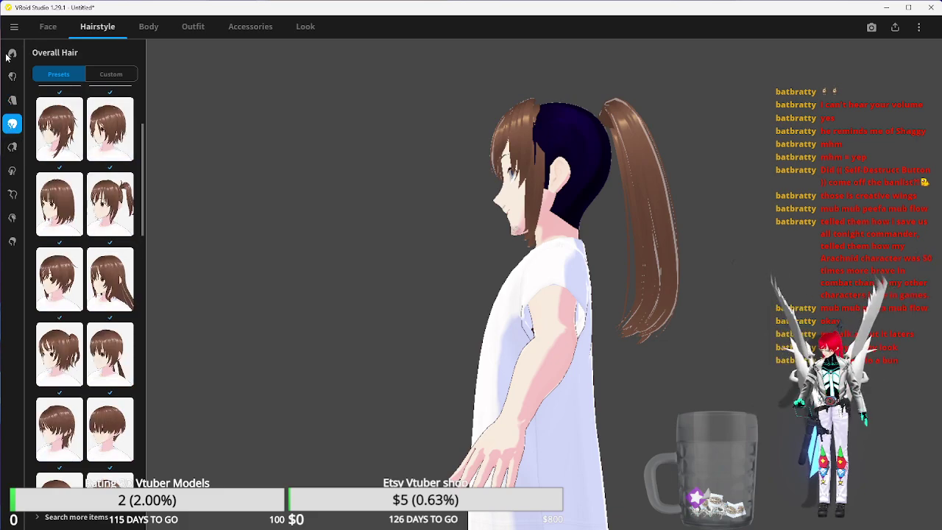
pyautogui.scroll(-1, 105, 264)
pyautogui.scroll(-4, 104, 263)
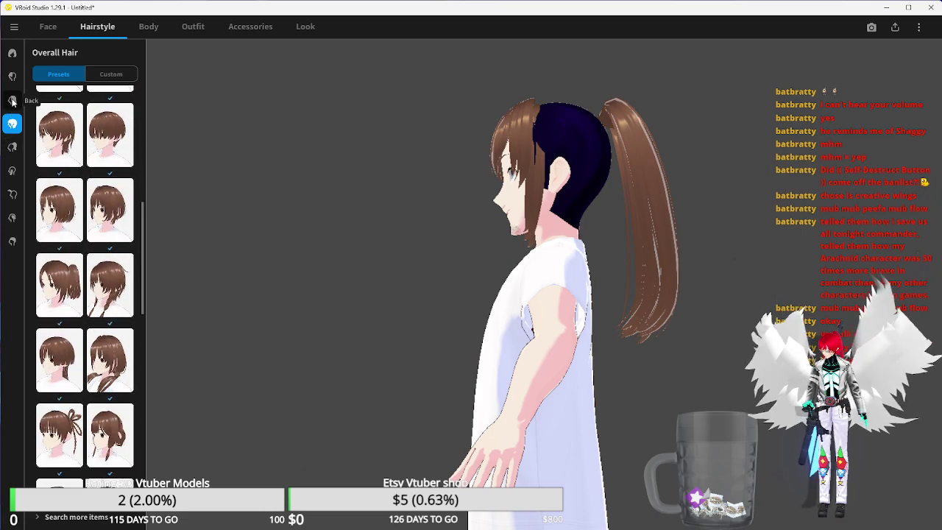
pyautogui.click(12, 101)
pyautogui.scroll(-5, 99, 204)
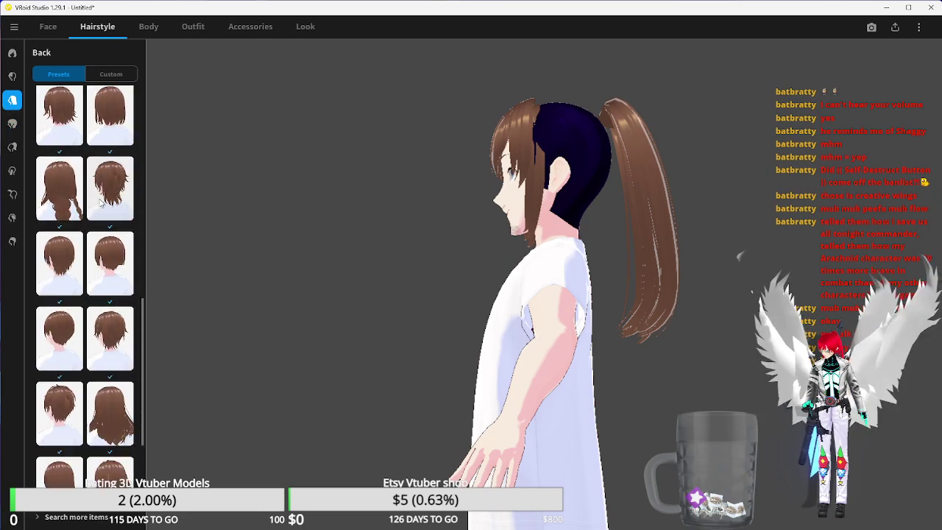
pyautogui.scroll(-1, 101, 205)
pyautogui.click(109, 198)
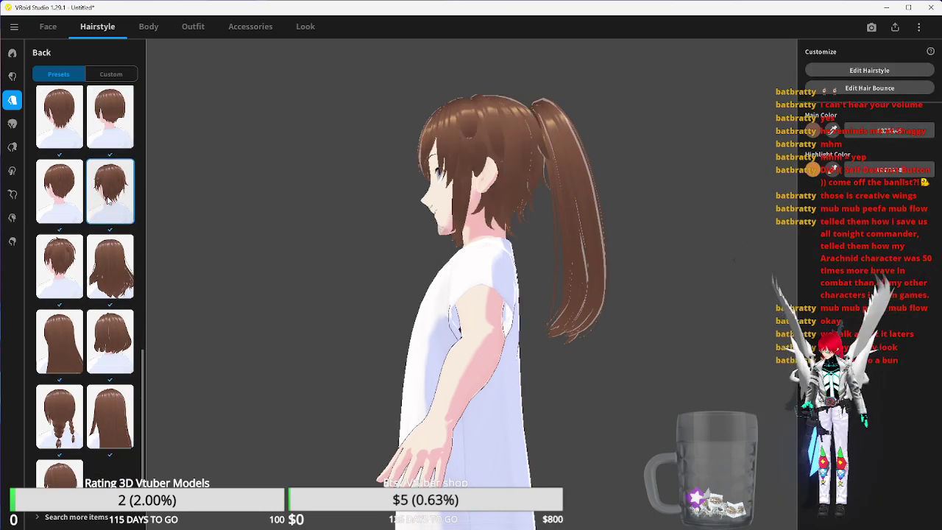
pyautogui.moveTo(293, 300); pyautogui.dragTo(398, 353)
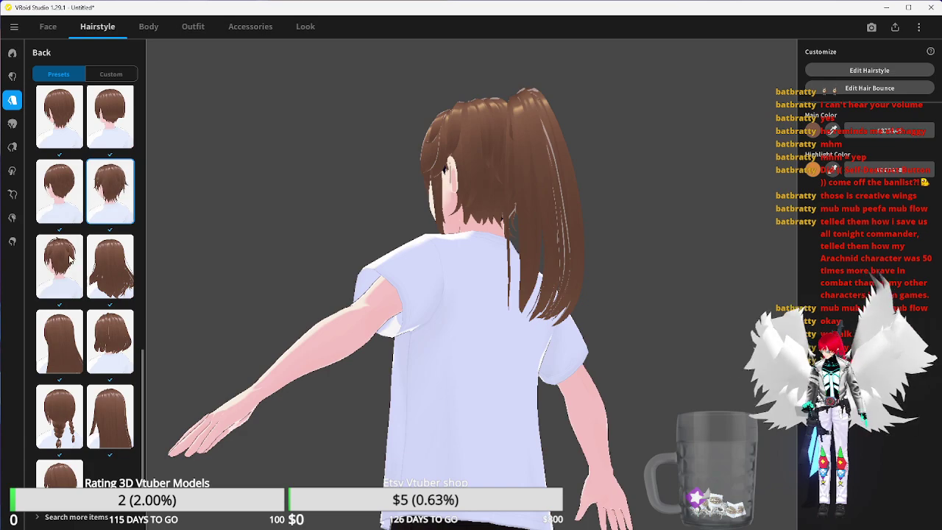
# - Try the short tousled back hair preset, then apply the layered neck-length one with feathered, flicked ends
pyautogui.click(72, 274)
pyautogui.moveTo(360, 354); pyautogui.dragTo(516, 384)
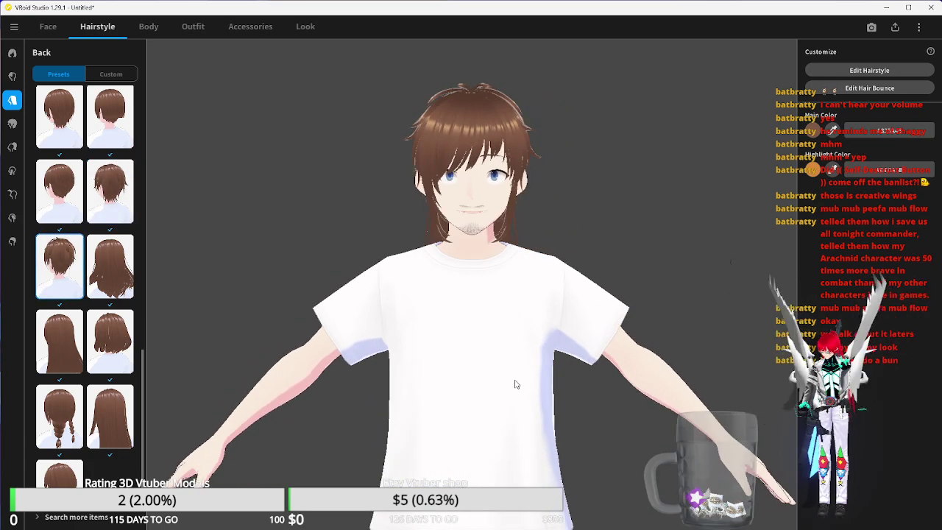
pyautogui.scroll(-1, 96, 293)
pyautogui.scroll(-5, 89, 293)
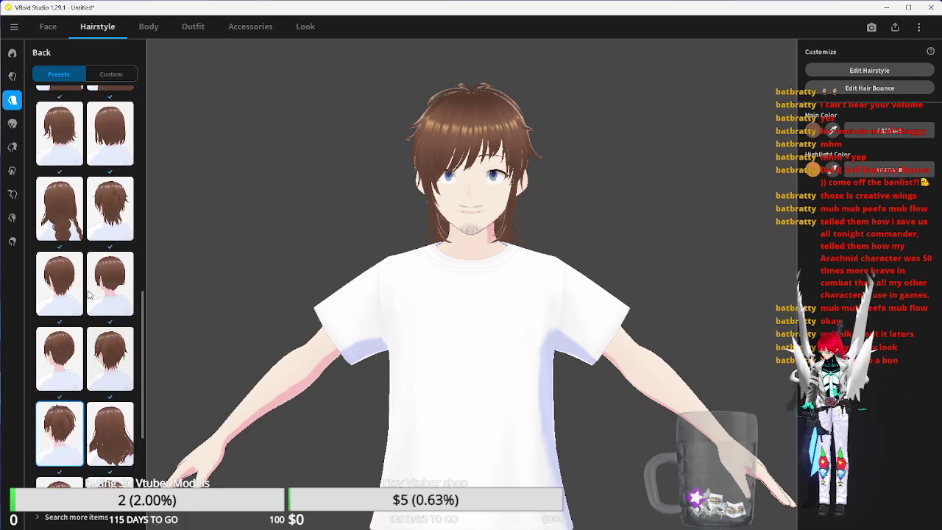
pyautogui.click(109, 257)
pyautogui.moveTo(497, 304)
pyautogui.mouseDown()
pyautogui.moveTo(459, 315)
pyautogui.moveTo(443, 304)
pyautogui.moveTo(490, 320)
pyautogui.moveTo(500, 312)
pyautogui.mouseUp()
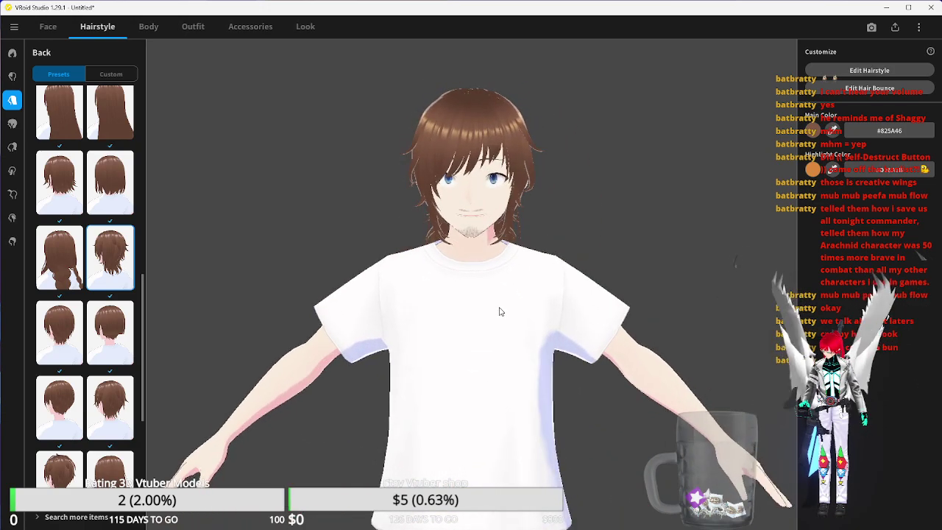
pyautogui.click(822, 71)
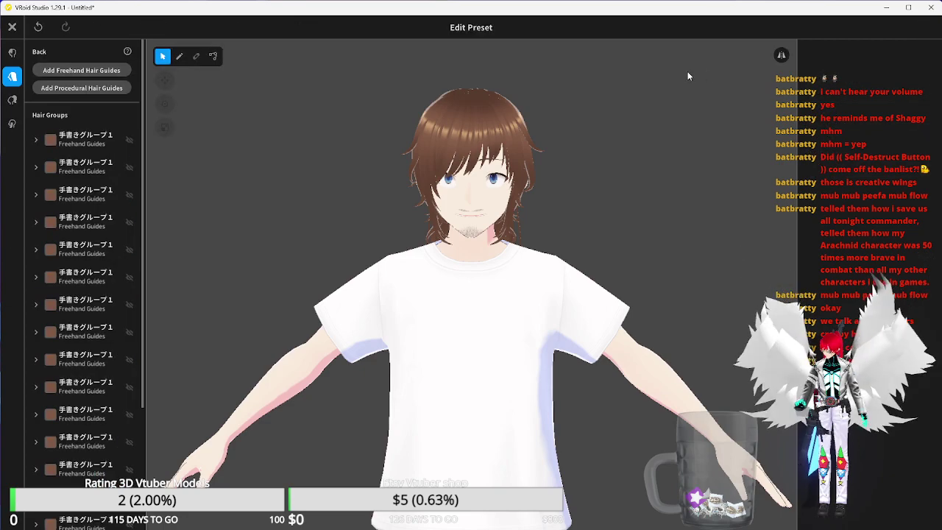
pyautogui.click(15, 30)
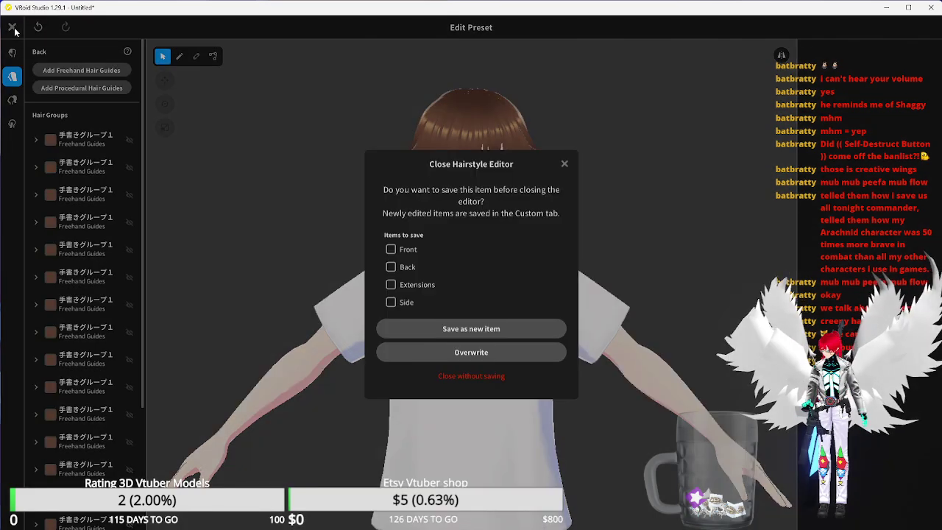
pyautogui.click(464, 376)
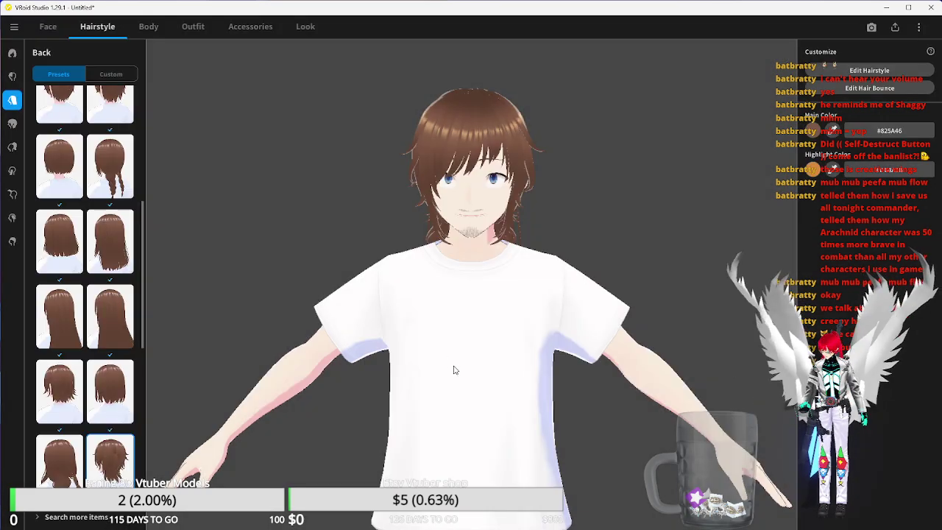
pyautogui.click(111, 74)
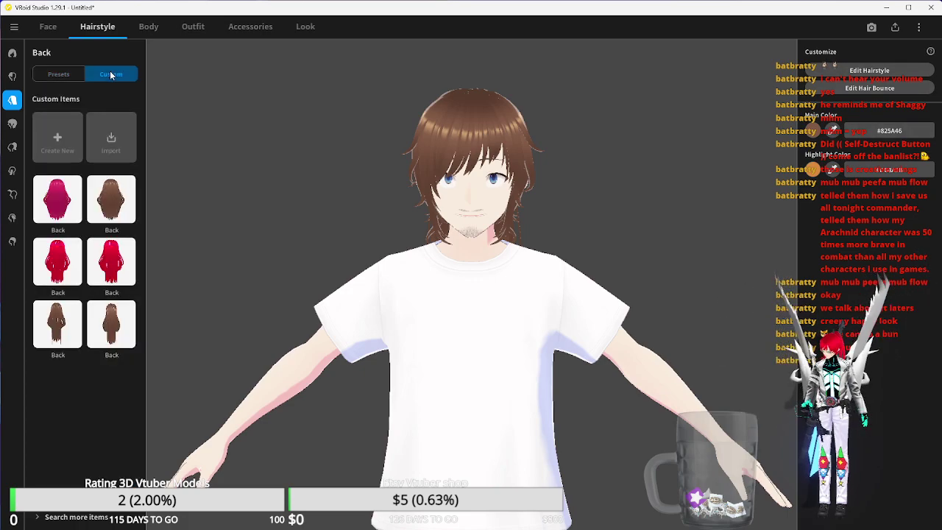
pyautogui.click(60, 74)
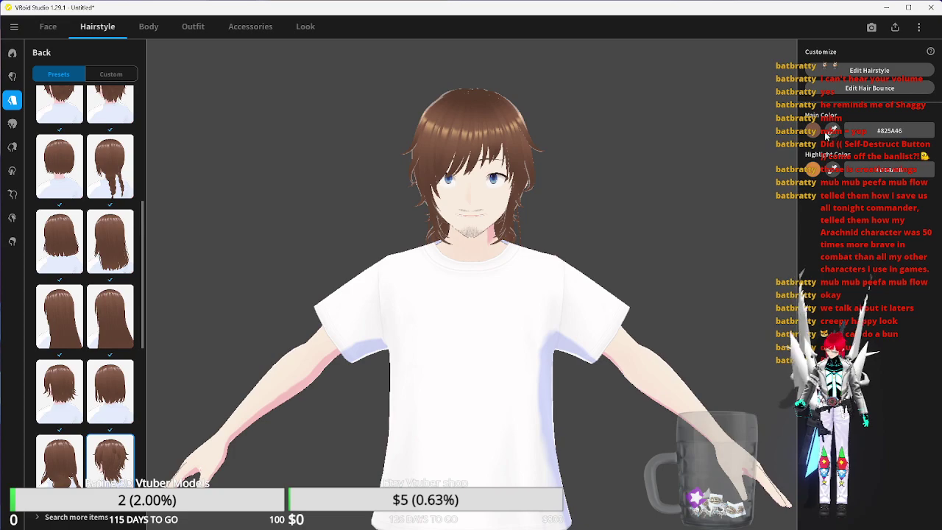
pyautogui.click(815, 132)
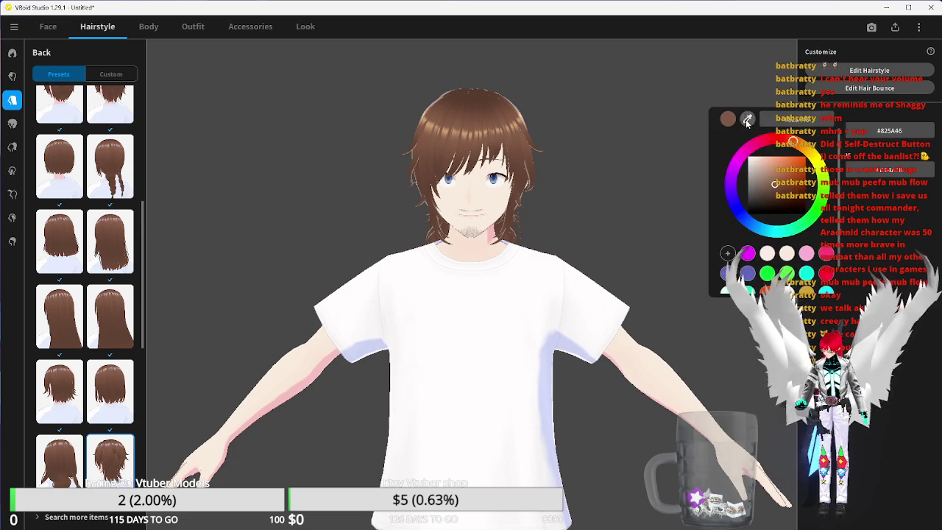
# - Replace the preset base hair with the custom base hair item that has dark grey streaked strands
pyautogui.click(9, 245)
pyautogui.click(12, 242)
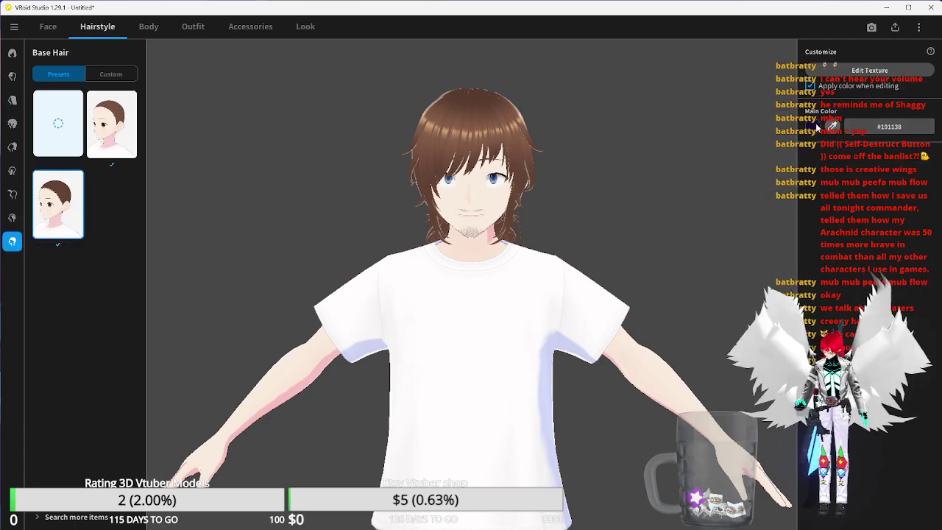
pyautogui.click(852, 70)
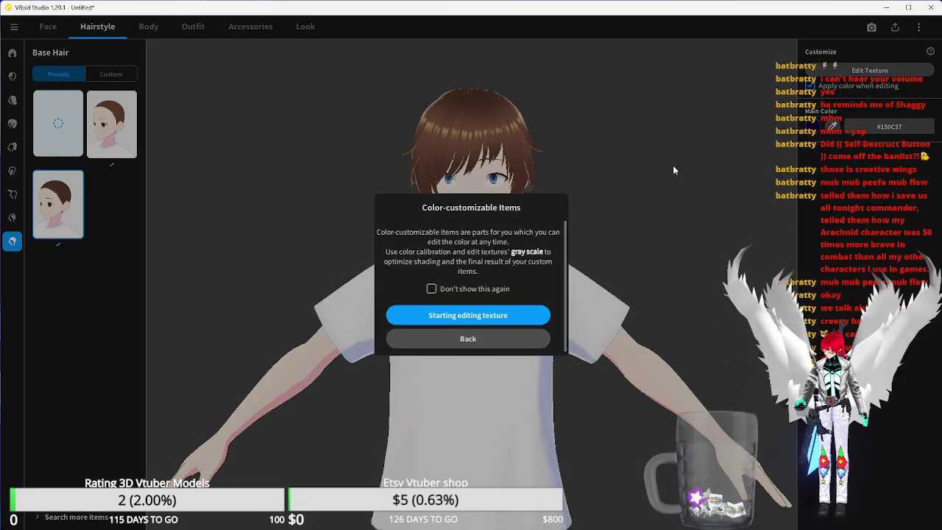
pyautogui.click(508, 341)
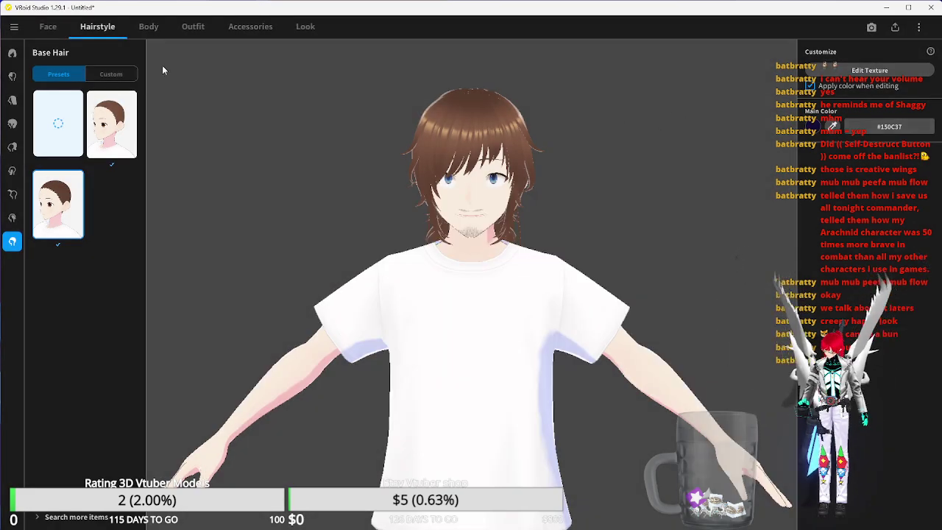
pyautogui.click(111, 76)
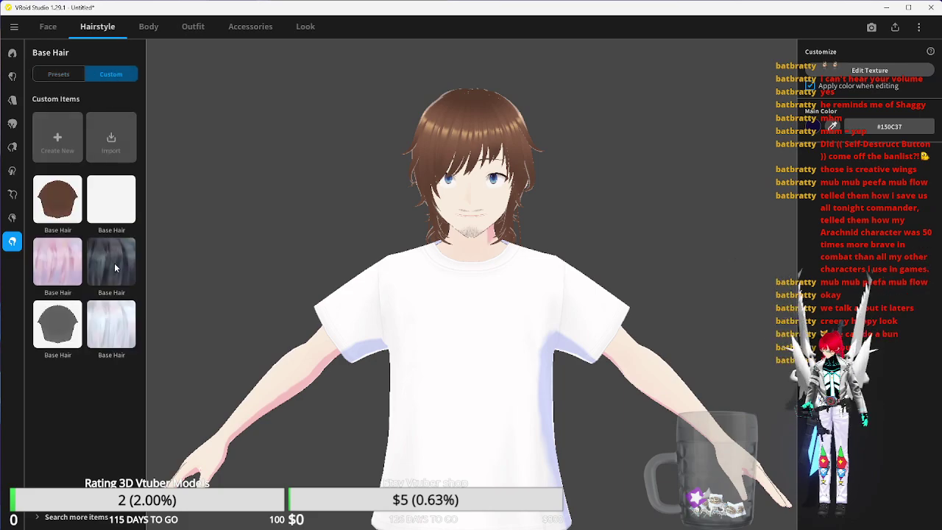
pyautogui.click(872, 71)
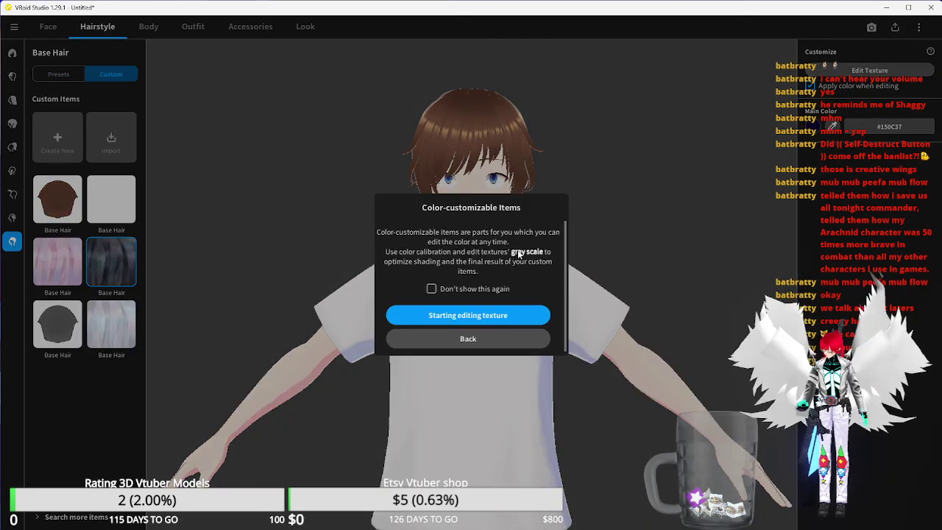
pyautogui.click(491, 318)
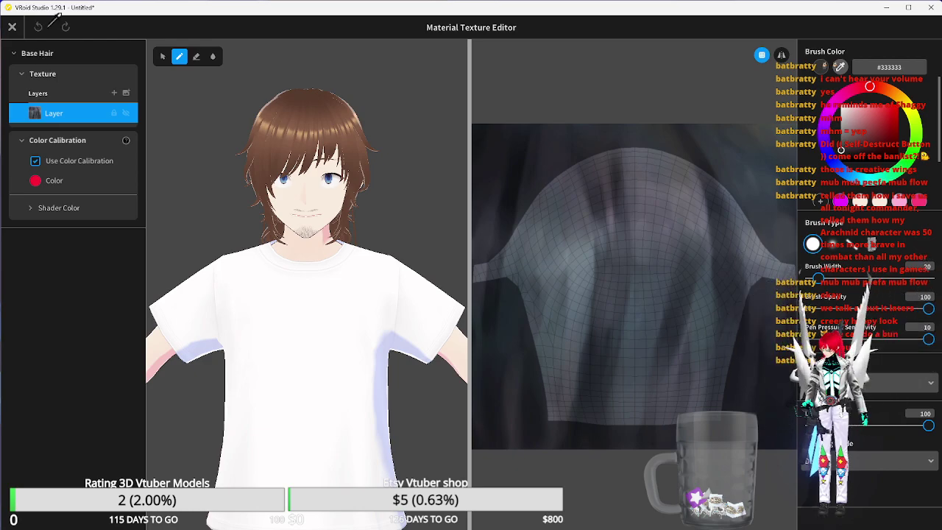
pyautogui.click(38, 28)
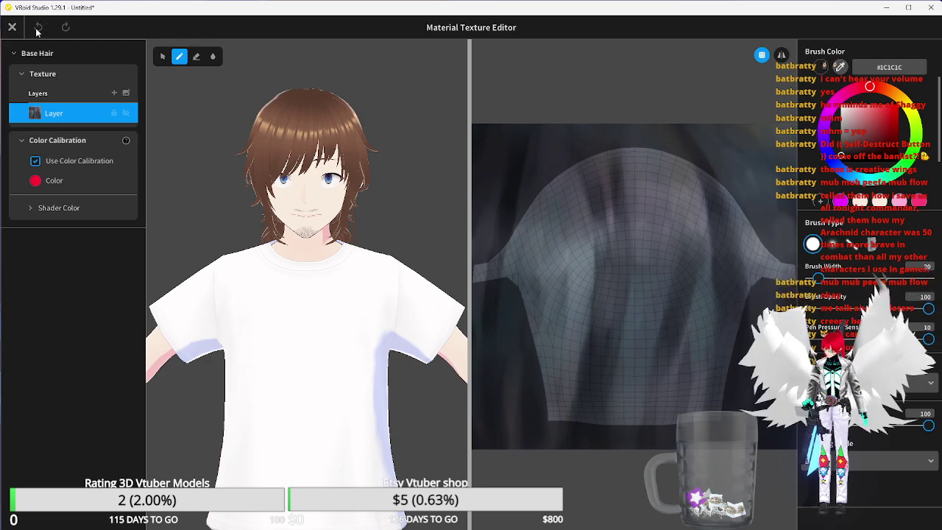
pyautogui.click(12, 28)
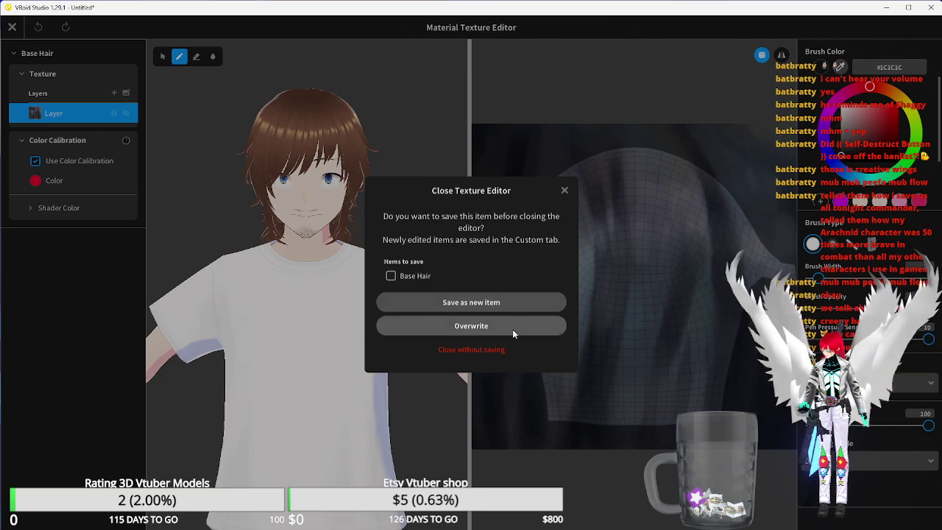
pyautogui.click(476, 349)
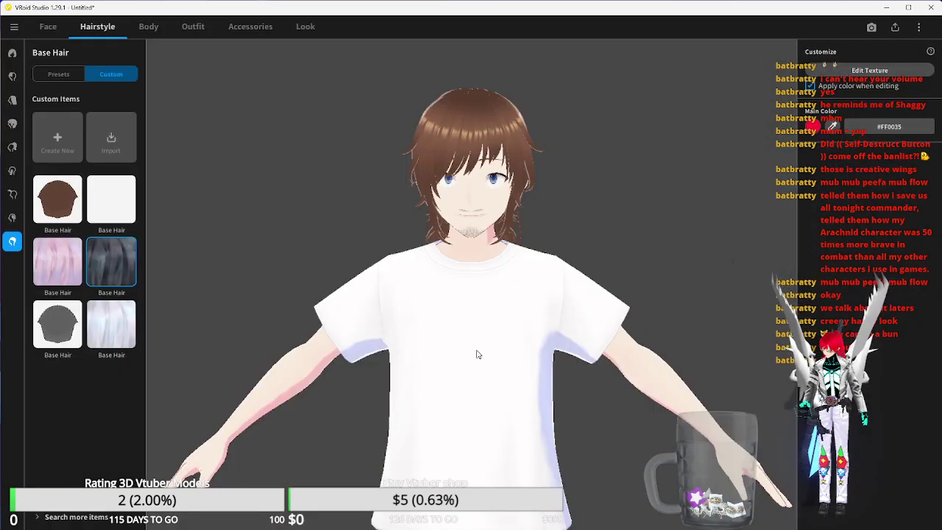
# - Check the main color of the dark streaked base hair and open its texture for editing
pyautogui.click(814, 130)
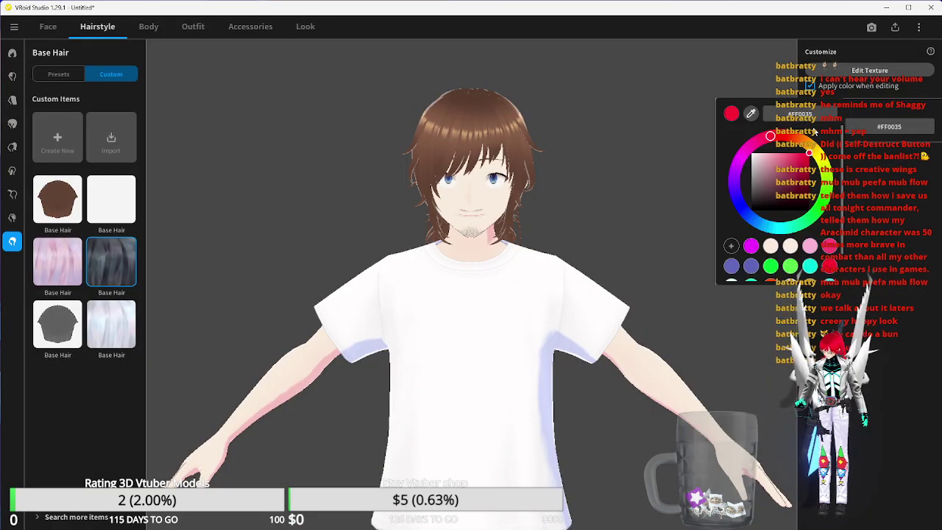
pyautogui.click(854, 74)
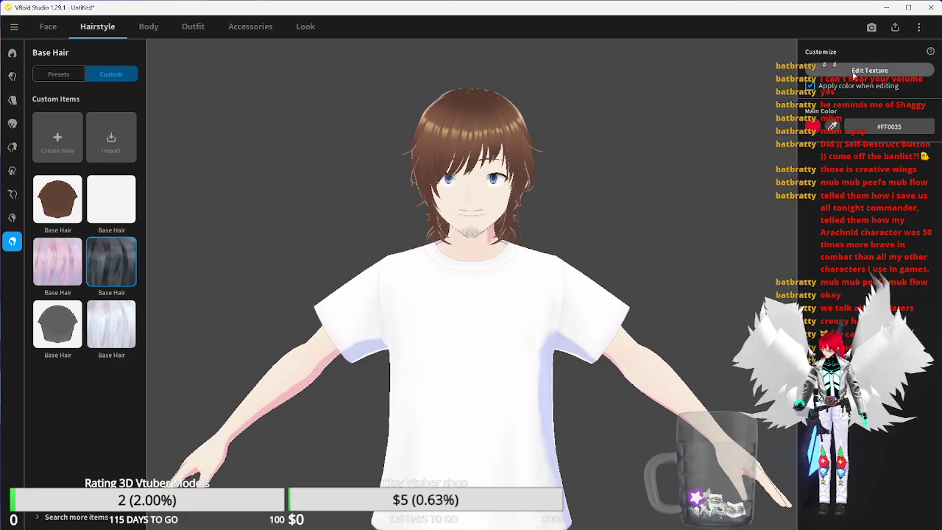
pyautogui.click(853, 74)
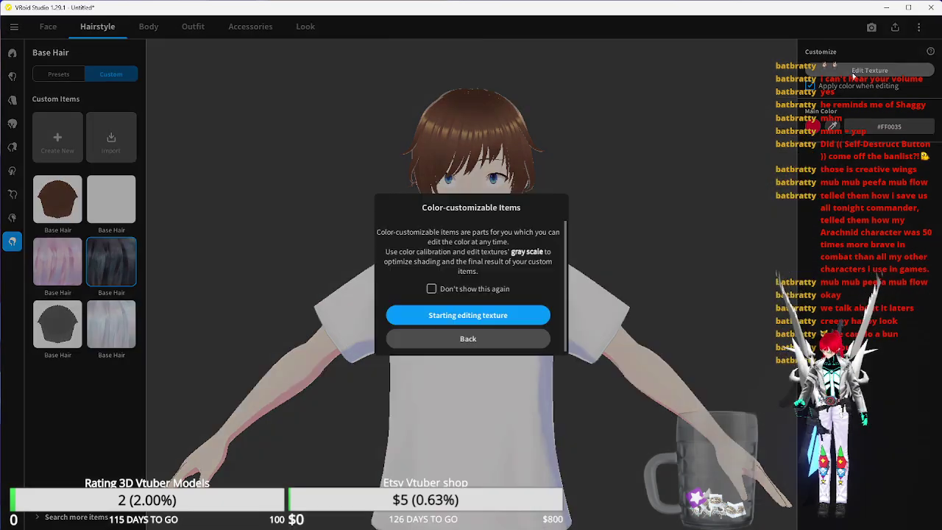
pyautogui.click(511, 315)
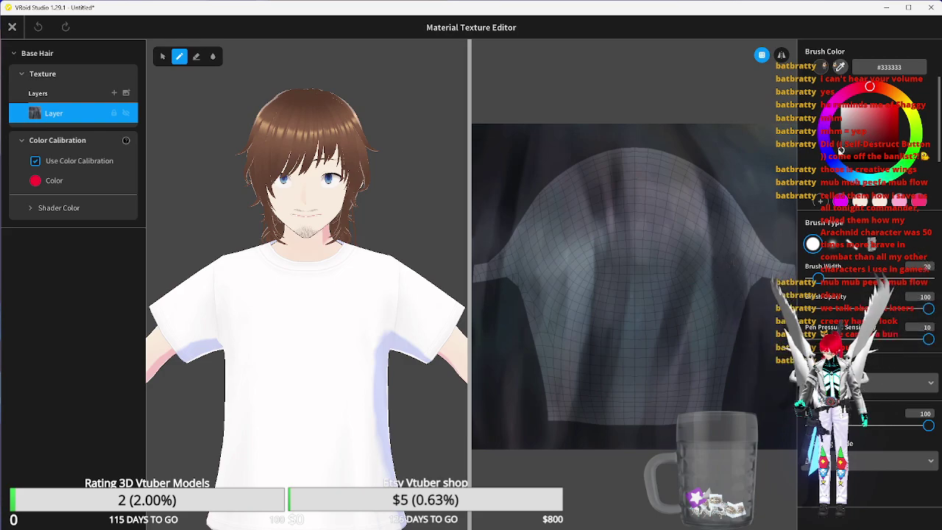
# - Mix a dark blue brush color, #323571, and save it to the color swatches
pyautogui.click(830, 158)
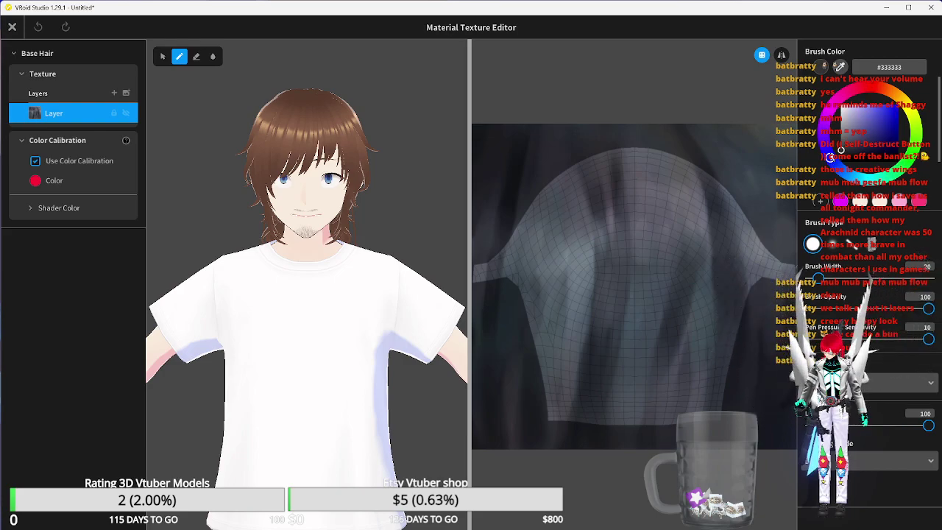
pyautogui.click(865, 135)
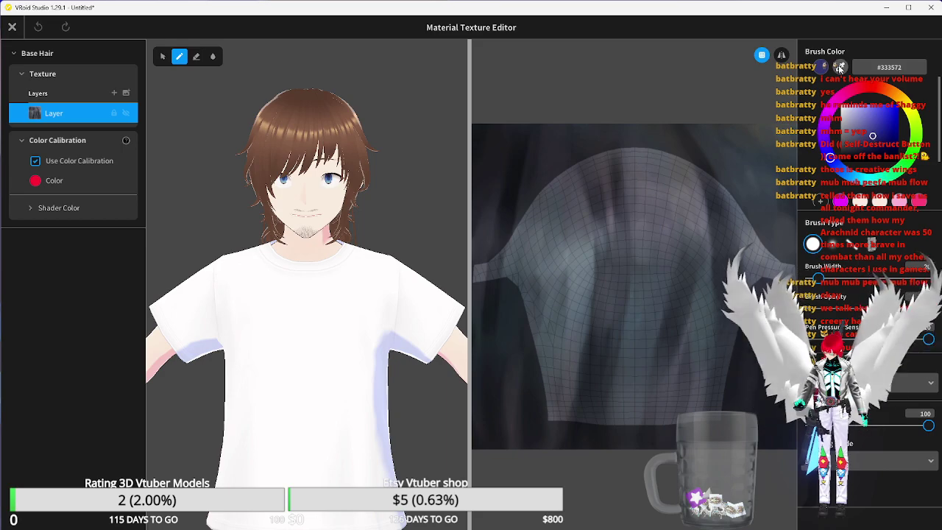
pyautogui.scroll(-2, 846, 157)
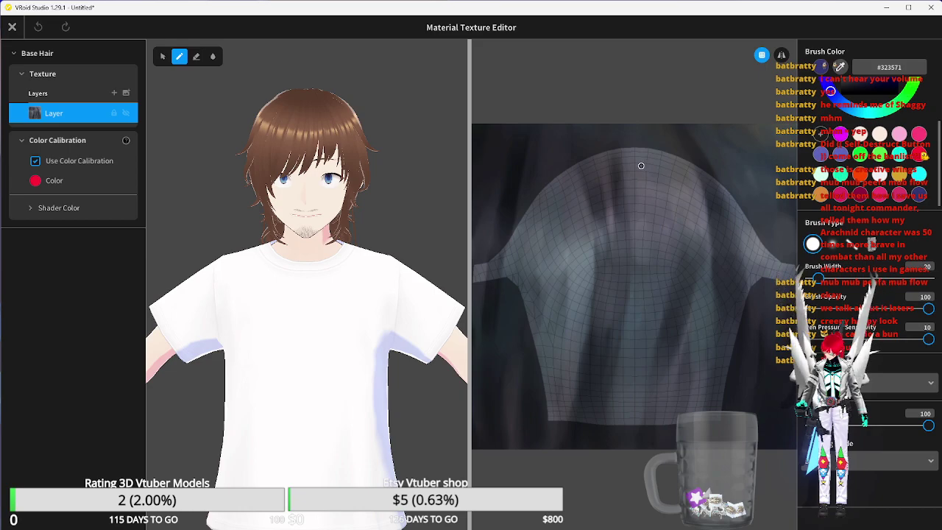
# - Set the base hair's calibration color to the saved #323571 dark blue swatch and check it on the model
pyautogui.click(35, 181)
pyautogui.scroll(-3, 147, 272)
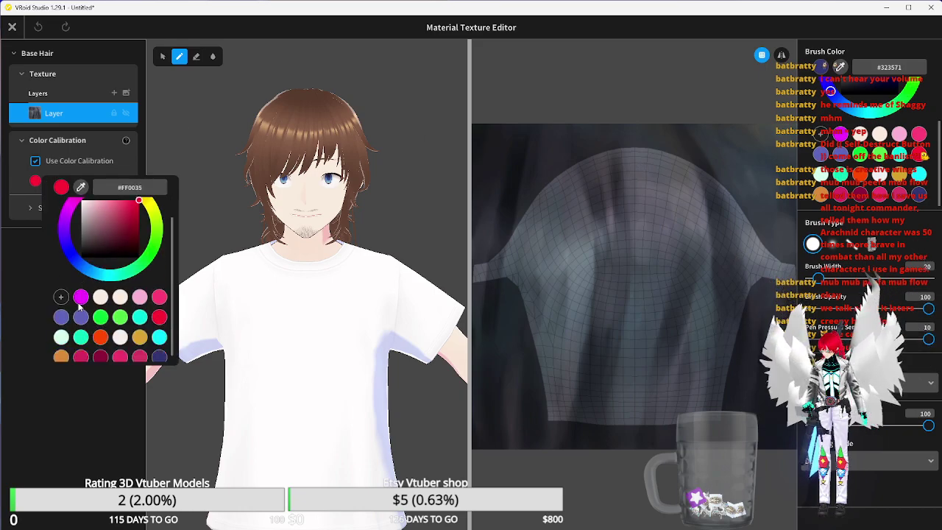
pyautogui.click(159, 350)
pyautogui.click(89, 410)
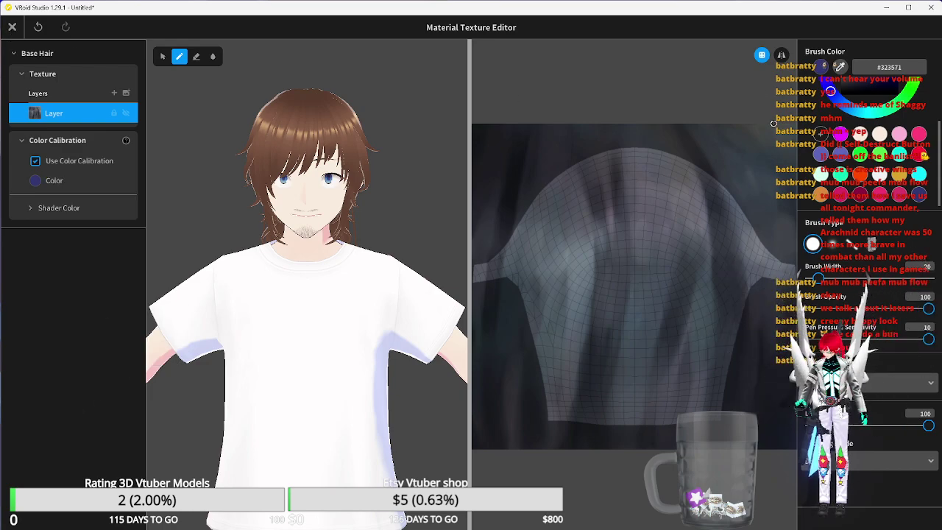
pyautogui.moveTo(327, 381); pyautogui.dragTo(280, 384, button='right')
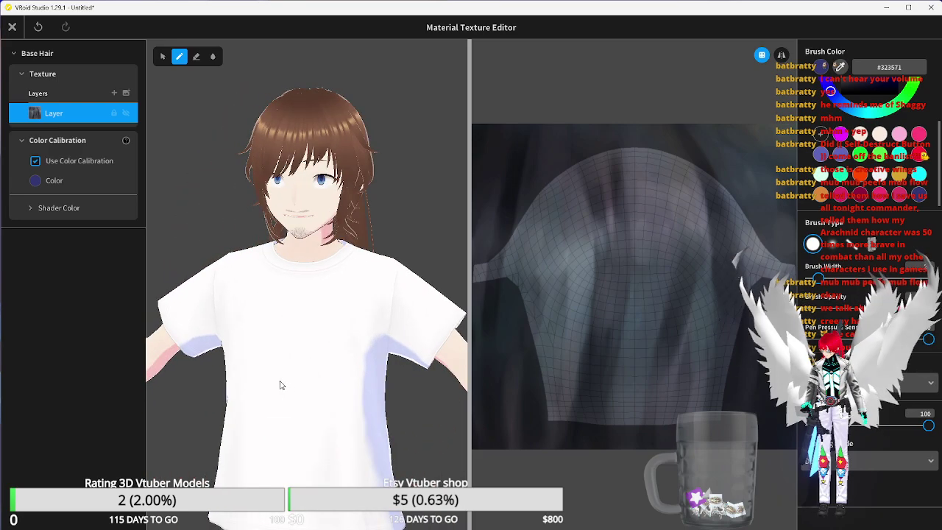
# - Darken the blue brush color to #1C1C42 and save it as an additional swatch
pyautogui.moveTo(865, 120)
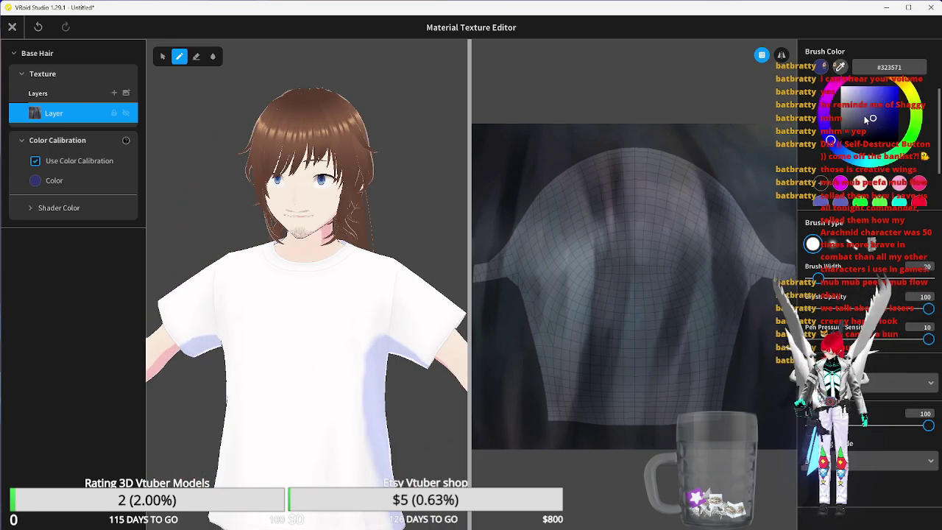
pyautogui.moveTo(874, 123); pyautogui.dragTo(875, 127)
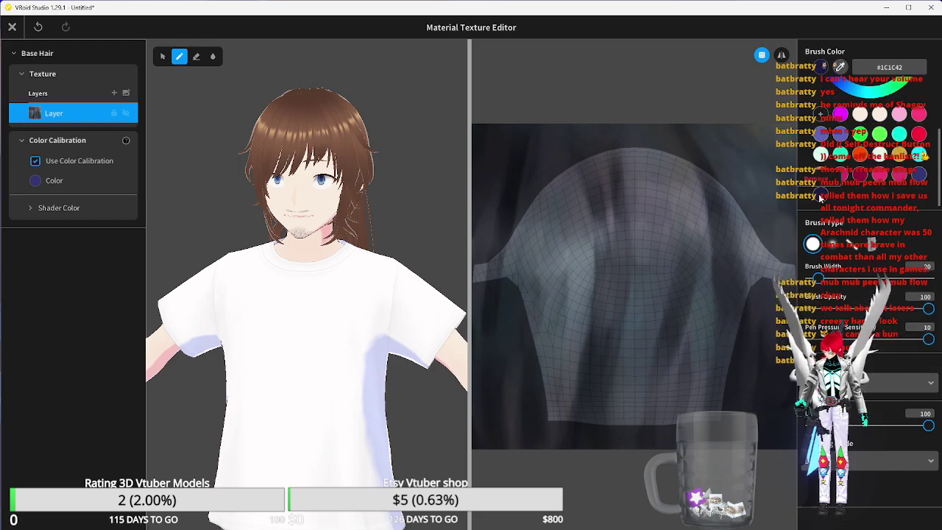
# - Set the base hair's calibration color to the #1C1C42 swatch and close the texture editor, saving as a new item
pyautogui.click(36, 181)
pyautogui.click(60, 351)
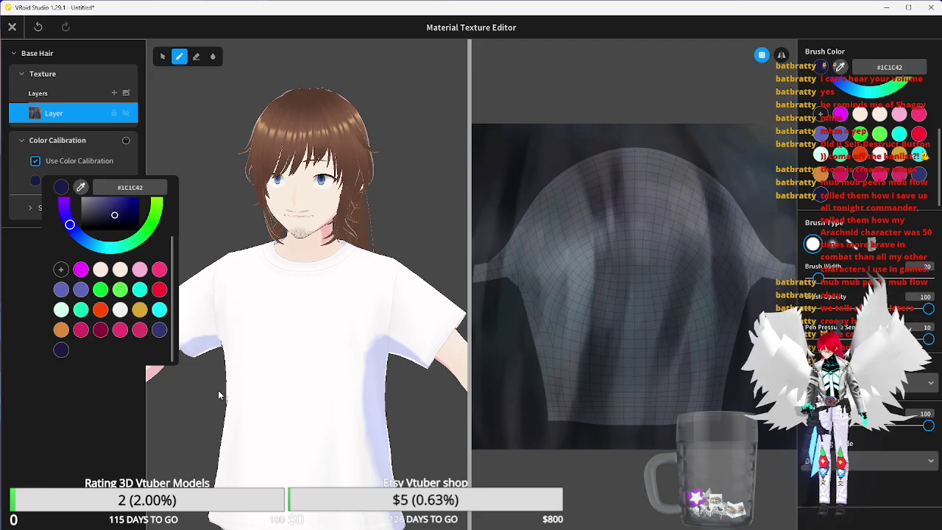
pyautogui.click(85, 423)
pyautogui.moveTo(203, 387)
pyautogui.mouseDown()
pyautogui.moveTo(235, 383)
pyautogui.moveTo(177, 382)
pyautogui.moveTo(213, 381)
pyautogui.mouseUp()
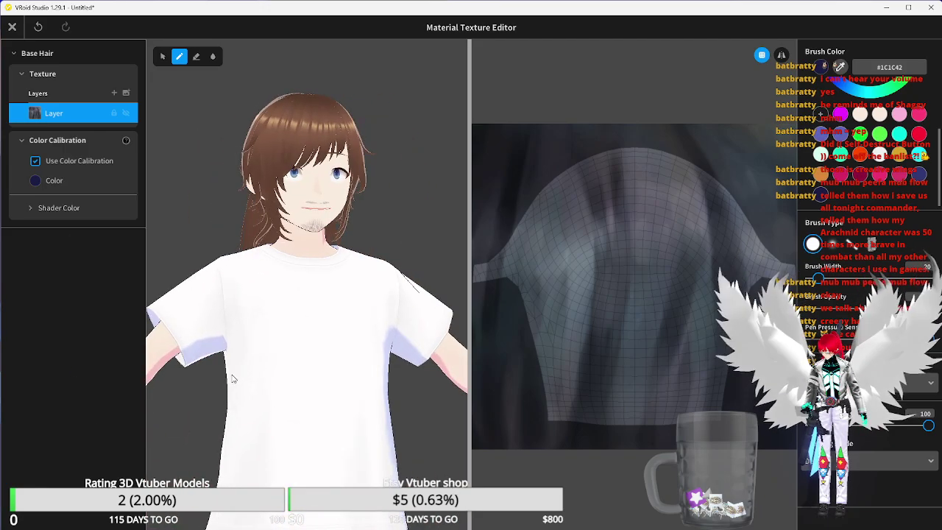
pyautogui.click(13, 27)
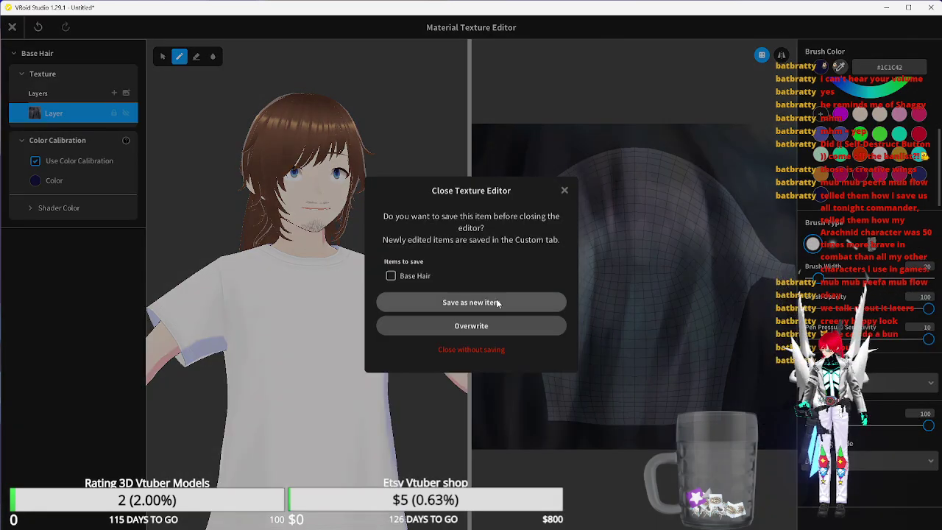
pyautogui.click(470, 302)
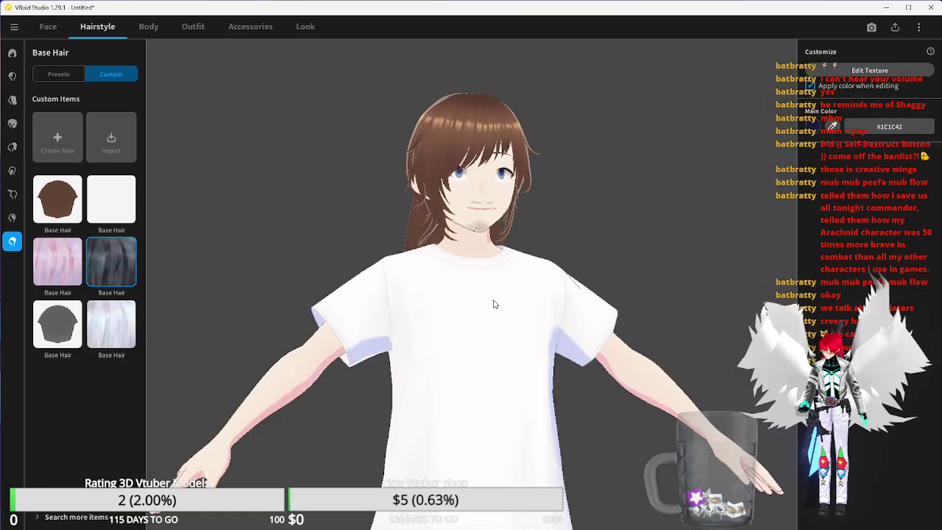
# - Set the main color of the front hair to the saved navy swatch #1C1C42
pyautogui.click(12, 76)
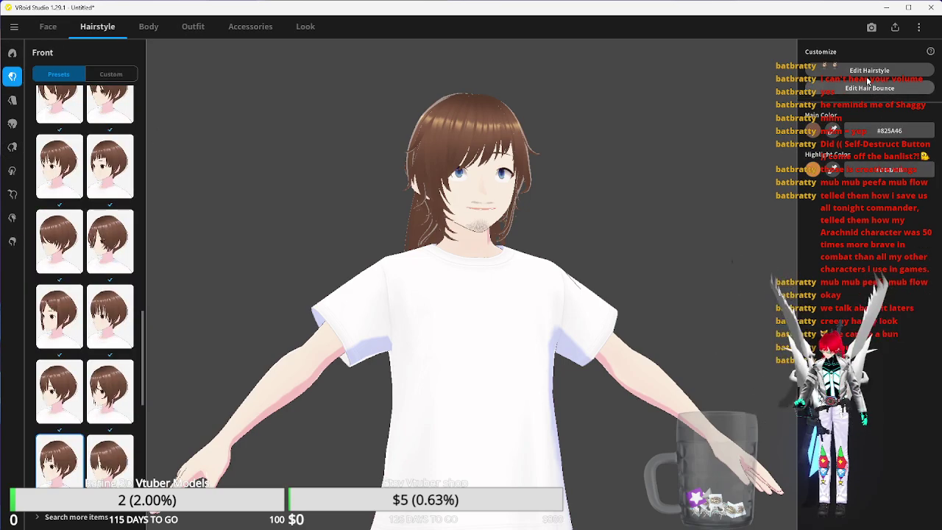
pyautogui.click(816, 130)
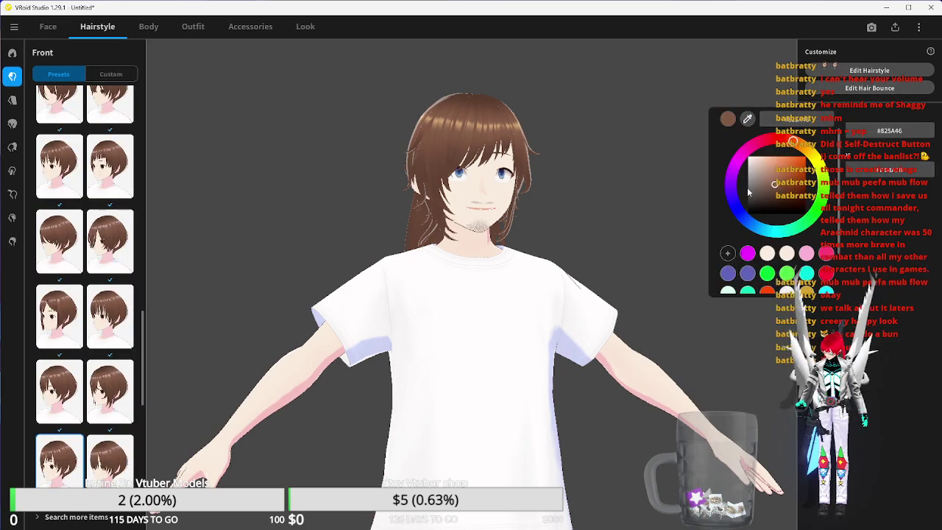
pyautogui.scroll(-2, 750, 245)
pyautogui.click(727, 281)
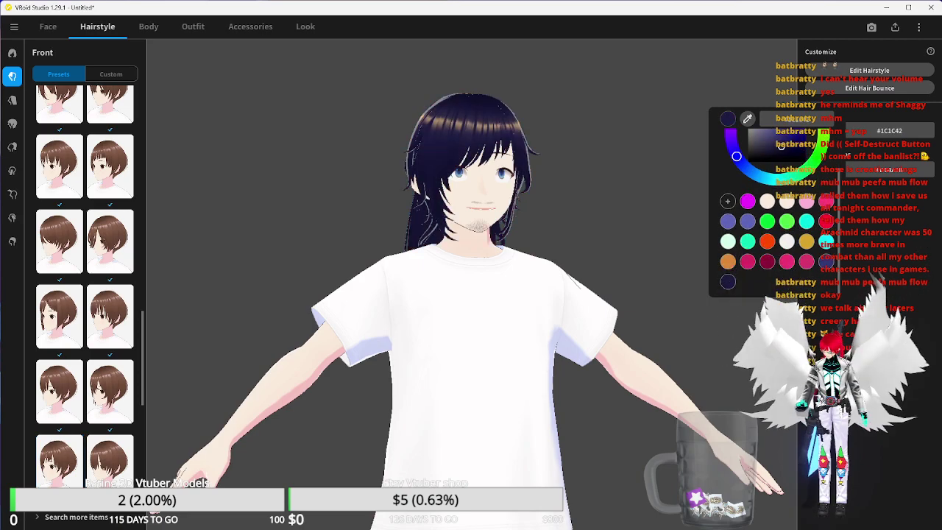
pyautogui.moveTo(505, 368)
pyautogui.mouseDown()
pyautogui.moveTo(538, 377)
pyautogui.moveTo(496, 380)
pyautogui.mouseUp()
# - Change the hair's highlight color from orange to light blue and check it on the model
pyautogui.click(813, 170)
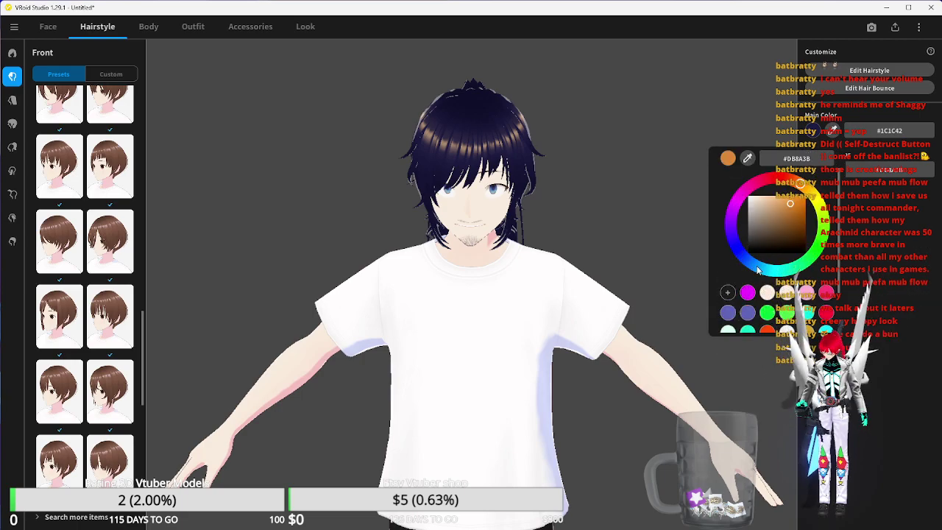
pyautogui.click(758, 268)
pyautogui.click(513, 336)
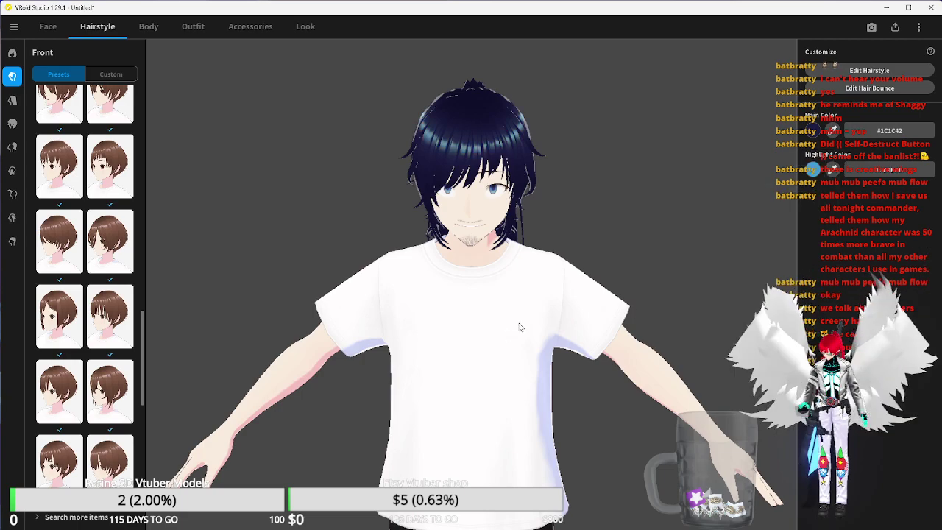
pyautogui.moveTo(490, 346)
pyautogui.mouseDown()
pyautogui.moveTo(537, 339)
pyautogui.moveTo(489, 341)
pyautogui.mouseUp()
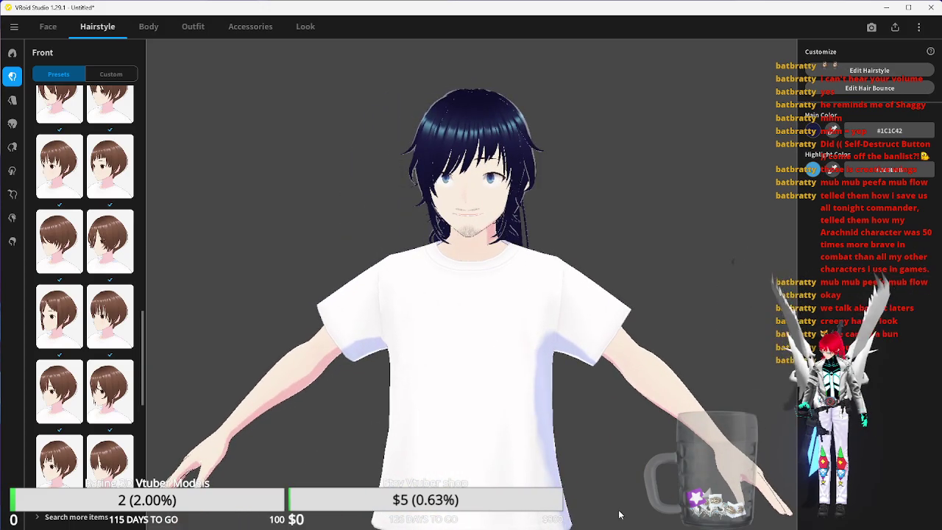
# - Switch to the browser's Takahata reference sheet, then return and view the model's ponytail from the side for comparison
pyautogui.moveTo(565, 524)
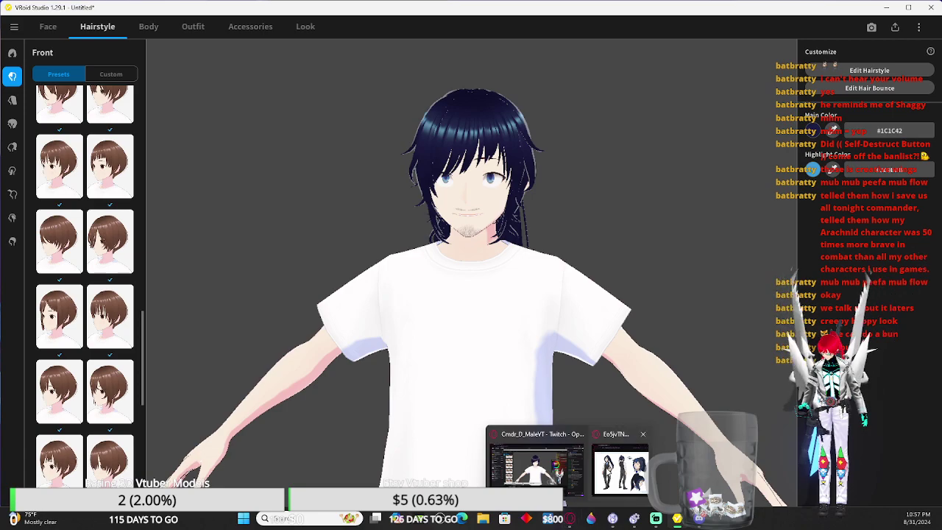
pyautogui.click(618, 465)
pyautogui.moveTo(672, 29); pyautogui.dragTo(713, 27)
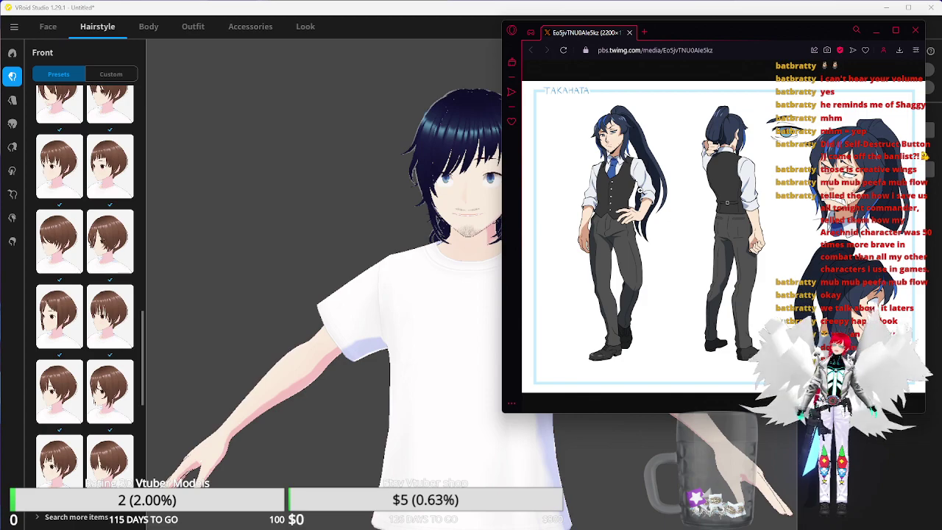
pyautogui.click(317, 122)
pyautogui.moveTo(491, 330); pyautogui.dragTo(221, 302, button='right')
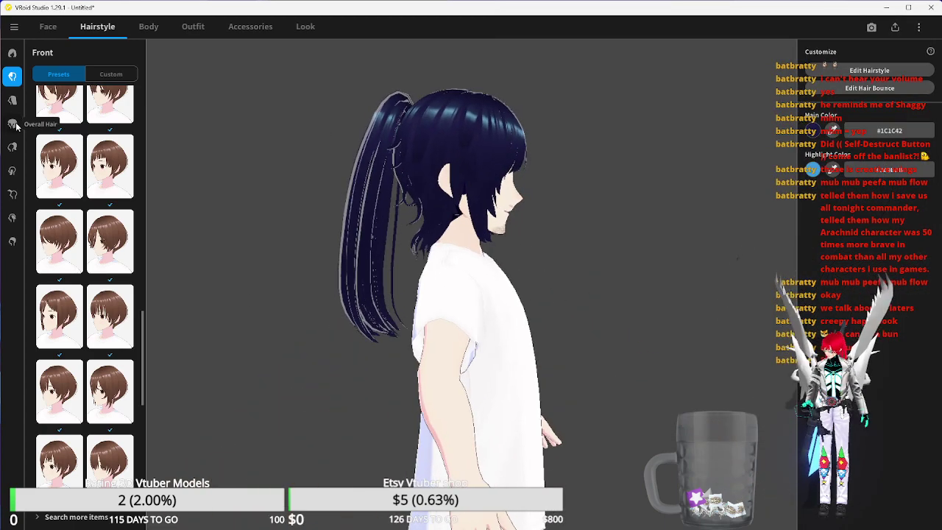
# - Open the hair extensions category and compare the ponytail's length with the Takahata reference sheet
pyautogui.click(11, 148)
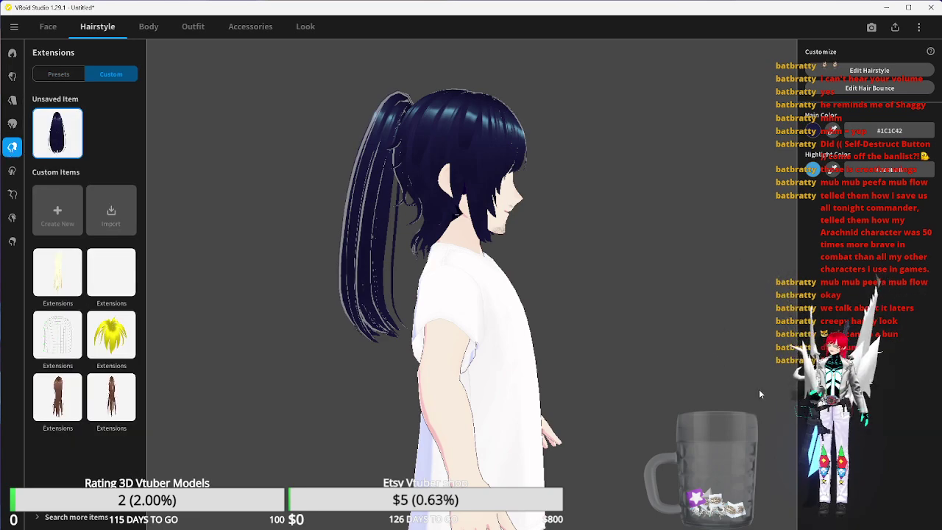
pyautogui.moveTo(634, 524)
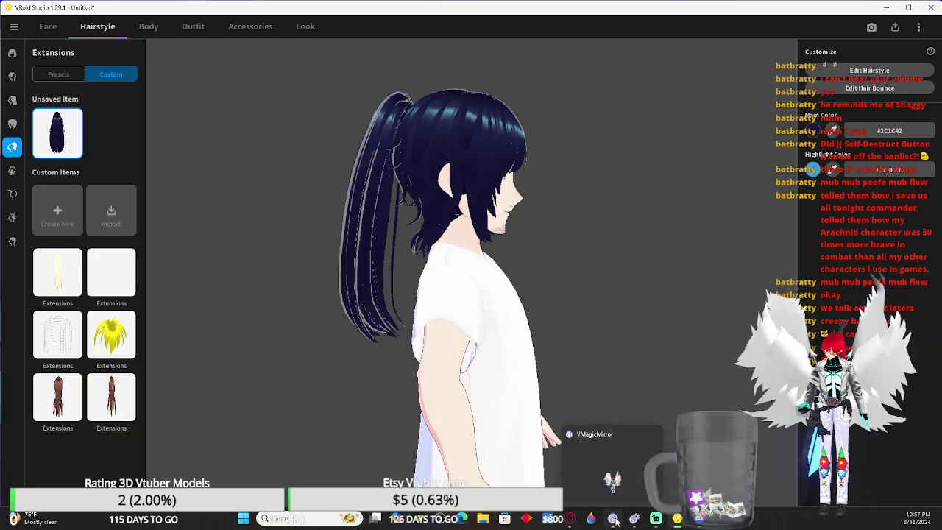
pyautogui.moveTo(569, 519)
pyautogui.click(627, 488)
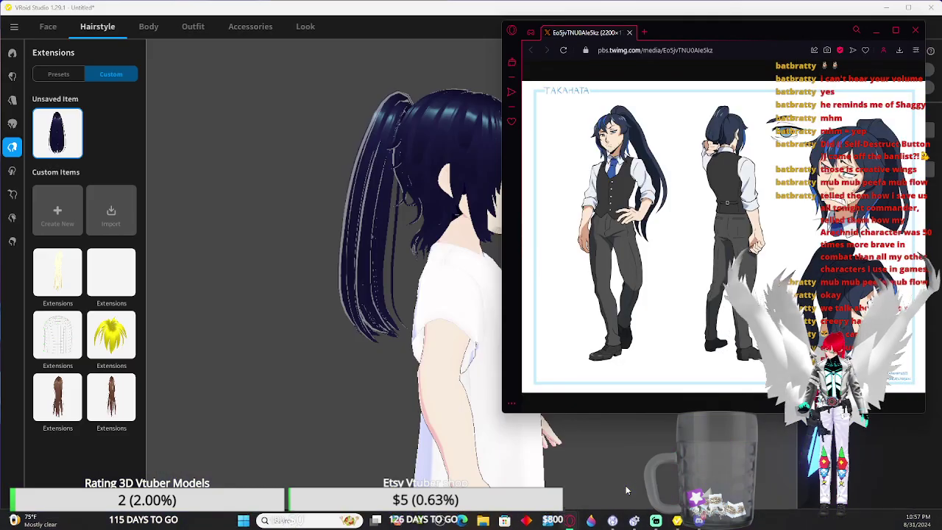
pyautogui.click(682, 11)
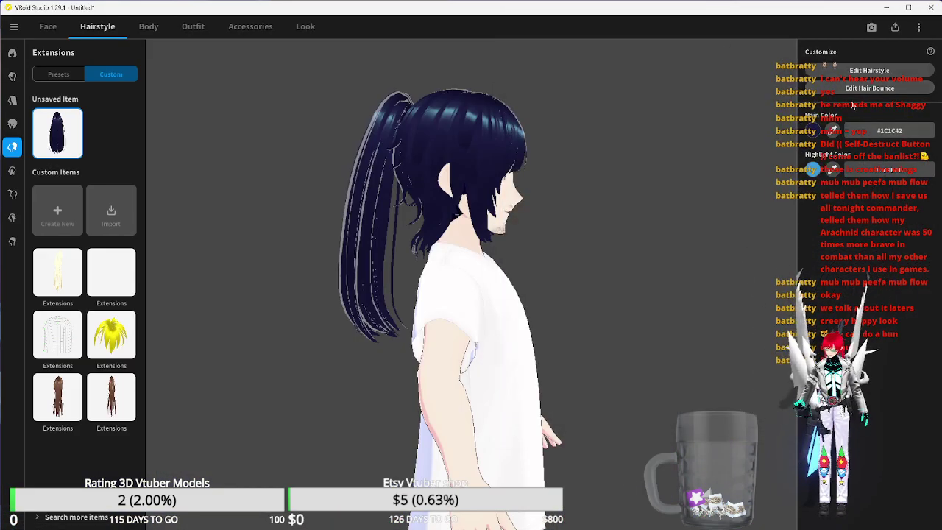
# - Open the ponytail extension for hairstyle editing and set the first procedural group's guide height to 0.46
pyautogui.click(875, 71)
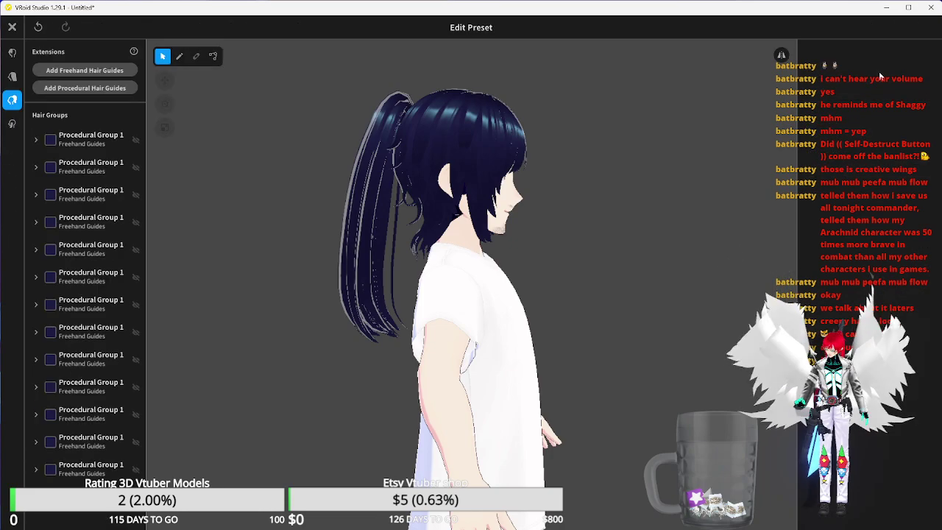
pyautogui.click(53, 141)
pyautogui.scroll(-10, 850, 490)
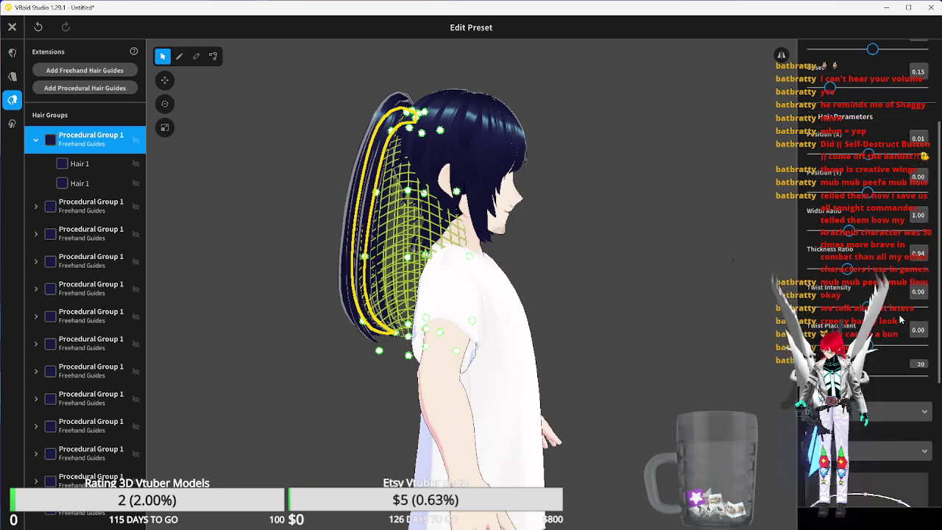
pyautogui.moveTo(848, 499); pyautogui.dragTo(855, 500)
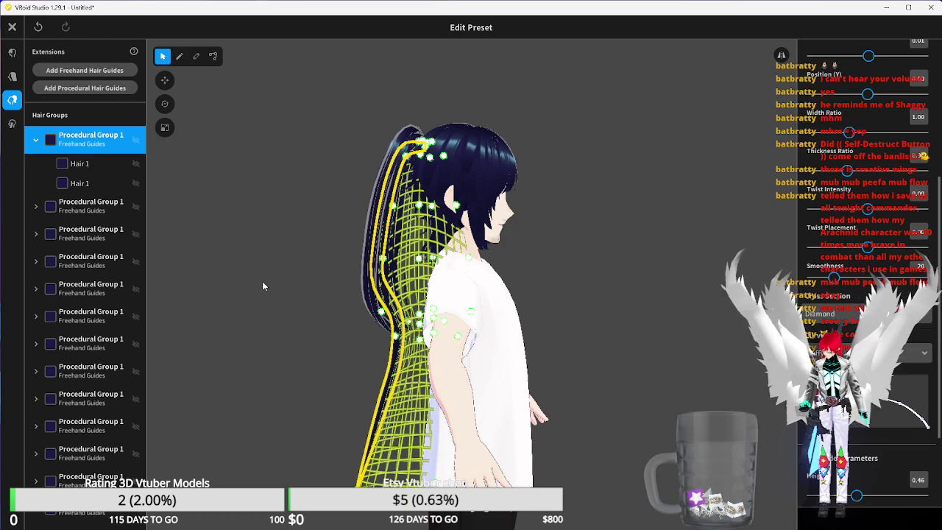
# - Lengthen the next two ponytail hair groups by setting the second group's guide height to 0.45 and the third's to 0.46
pyautogui.click(90, 205)
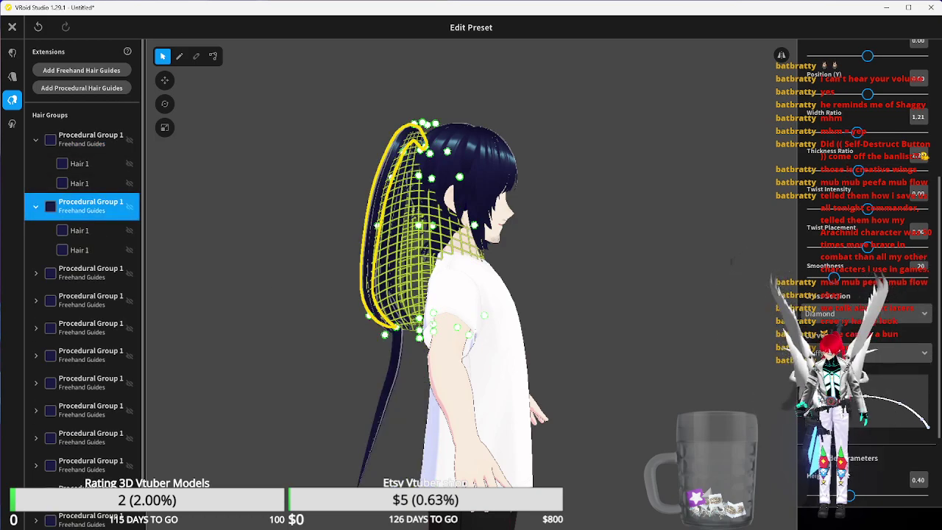
pyautogui.moveTo(847, 499); pyautogui.dragTo(855, 502)
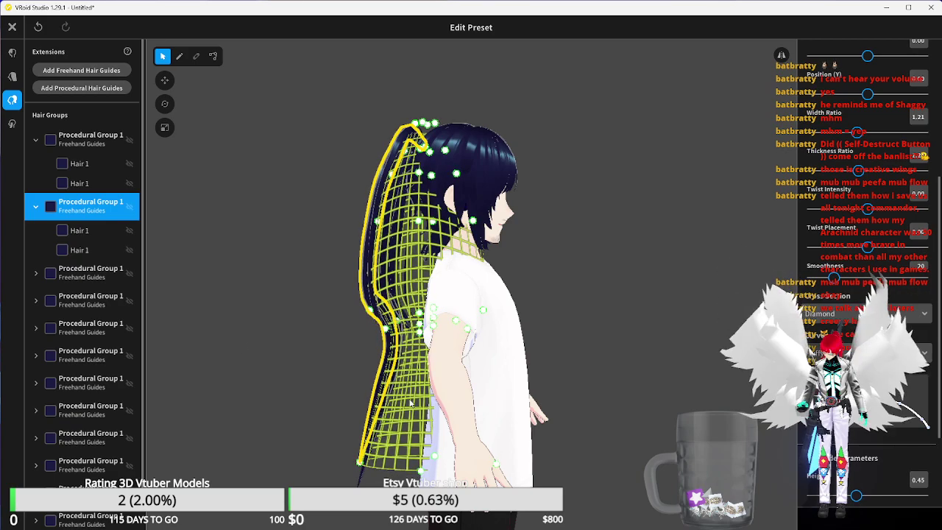
pyautogui.click(90, 272)
pyautogui.moveTo(851, 497); pyautogui.dragTo(861, 500)
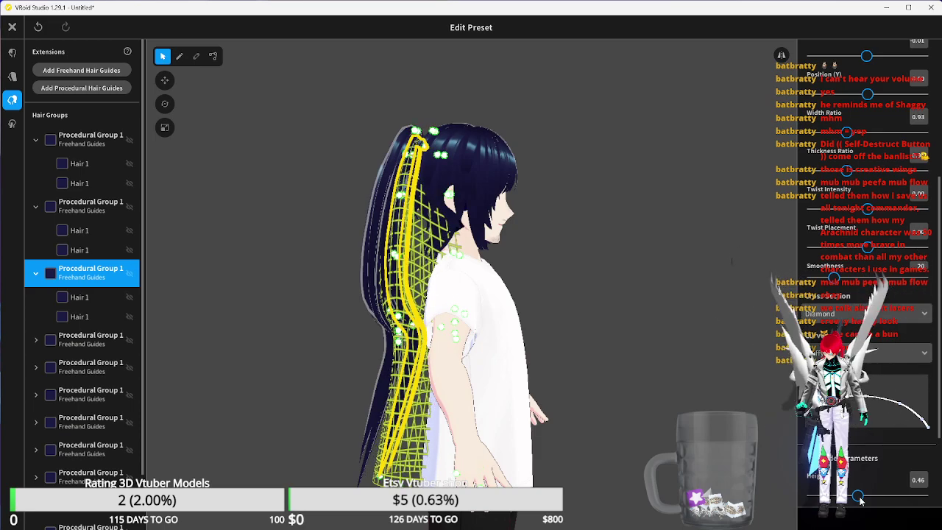
# - Set the guide height of the fourth and fifth ponytail hair groups to 0.46
pyautogui.click(81, 340)
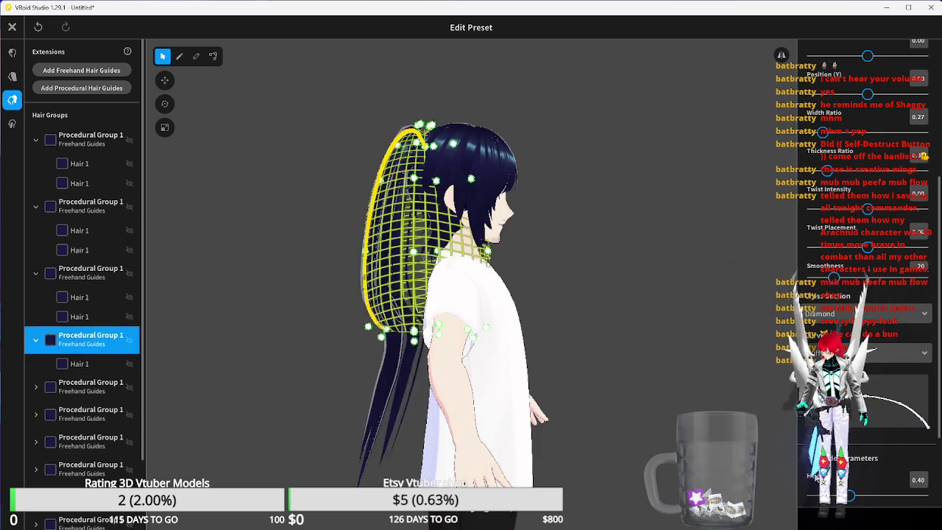
pyautogui.moveTo(852, 503); pyautogui.dragTo(858, 503)
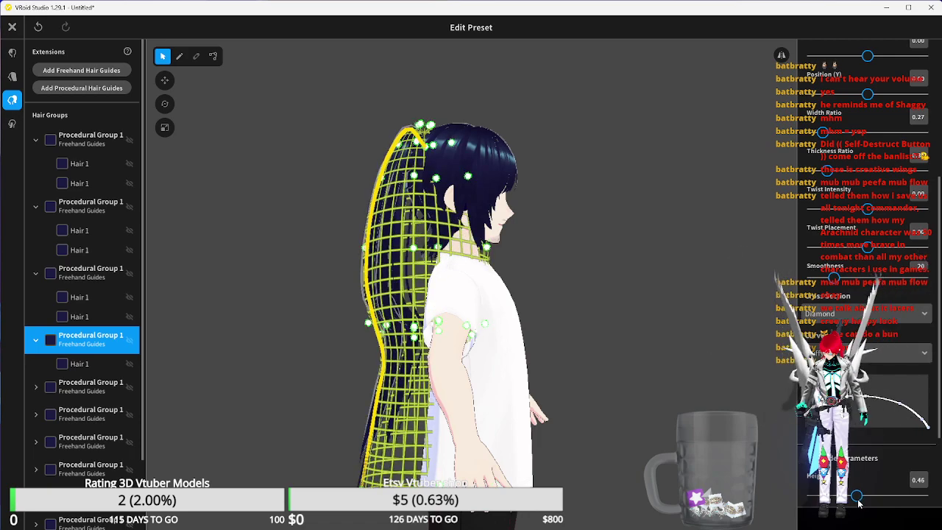
pyautogui.click(78, 390)
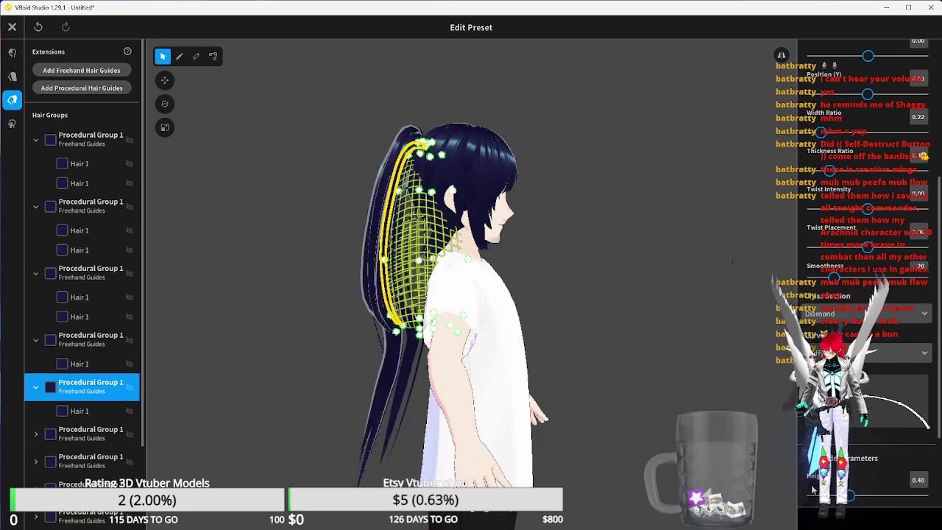
pyautogui.moveTo(851, 499); pyautogui.dragTo(858, 501)
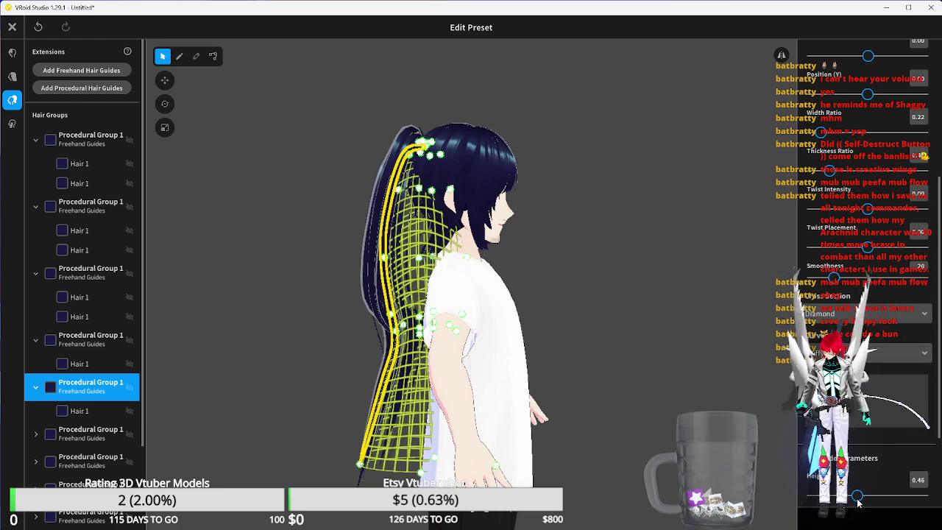
# - Lengthen the sixth and seventh ponytail hair groups by setting each group's guide height to 0.46
pyautogui.click(53, 433)
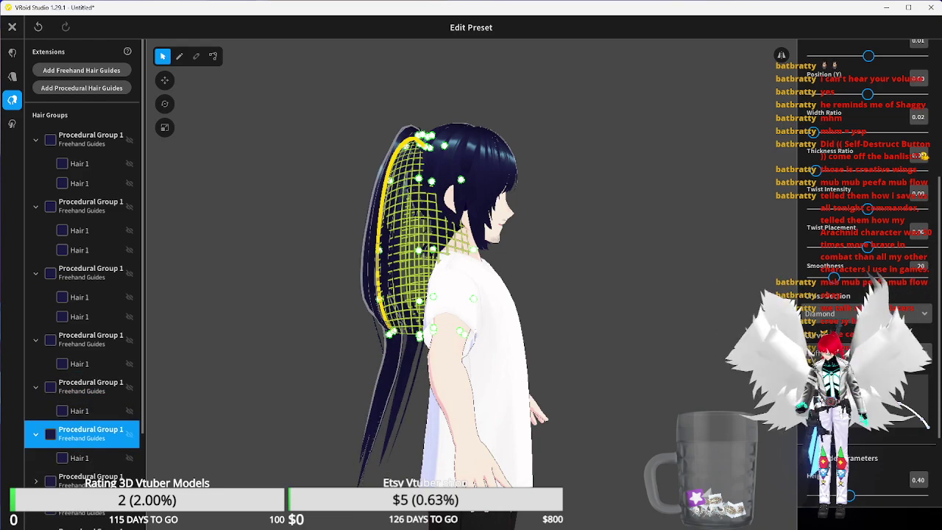
pyautogui.moveTo(851, 498); pyautogui.dragTo(857, 497)
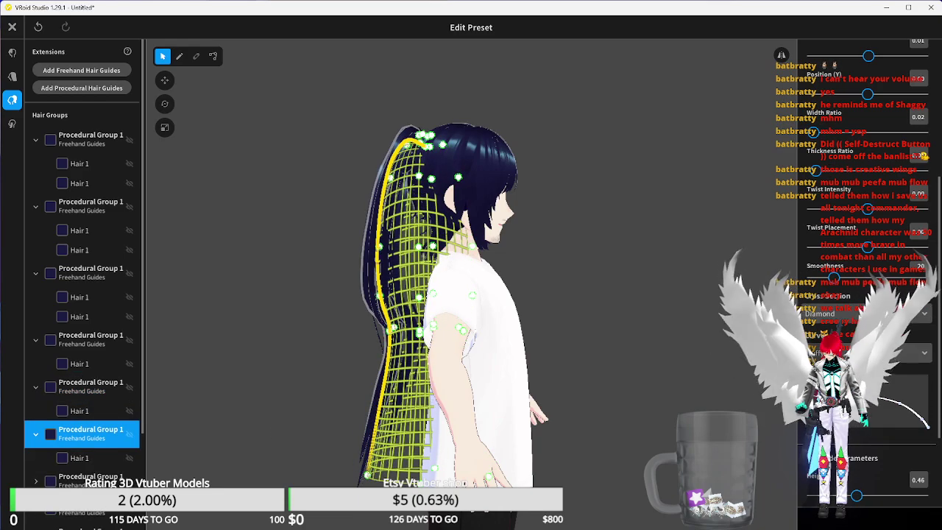
pyautogui.scroll(-2, 79, 410)
pyautogui.click(112, 408)
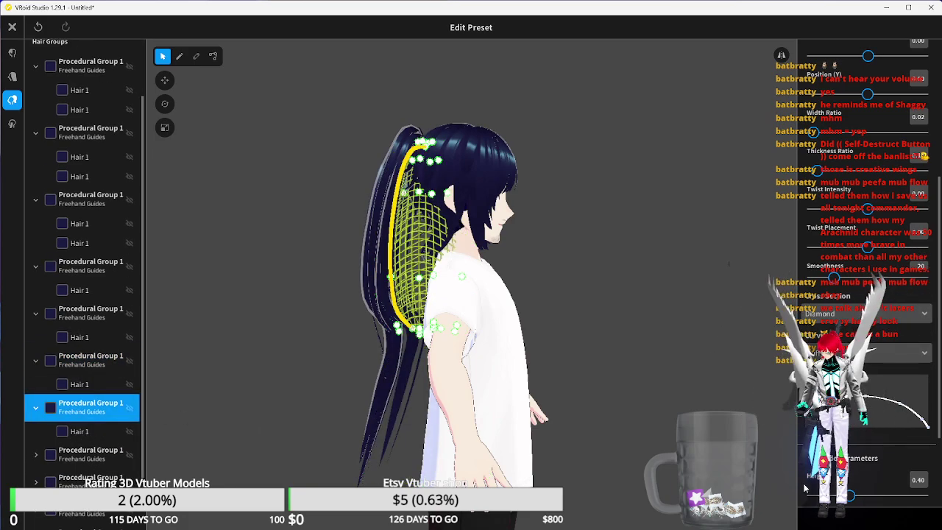
pyautogui.moveTo(851, 499); pyautogui.dragTo(858, 498)
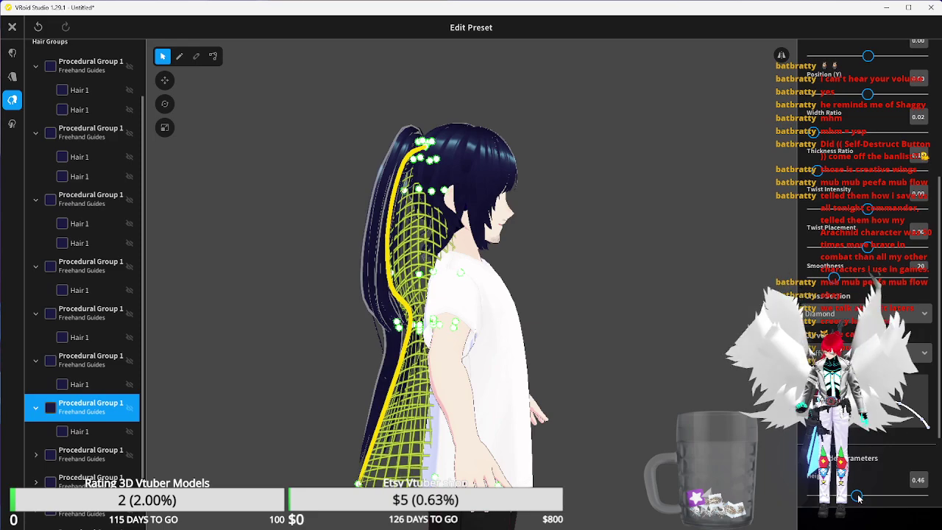
# - Set the guide height of the eighth and ninth ponytail hair groups to 0.46
pyautogui.click(96, 454)
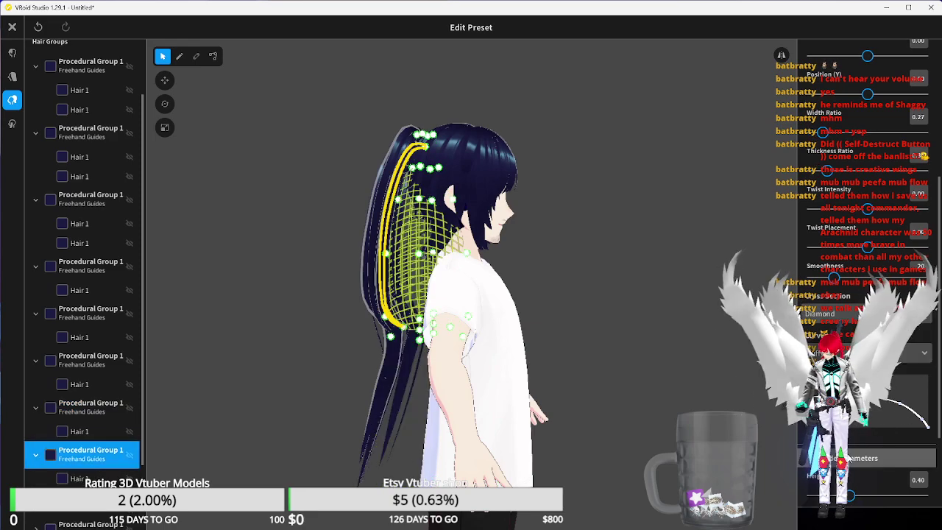
pyautogui.moveTo(852, 500); pyautogui.dragTo(859, 499)
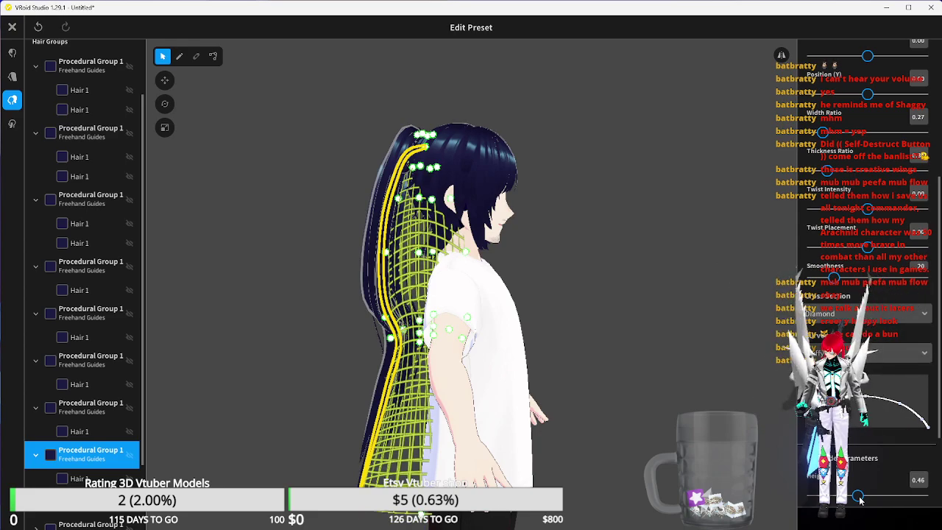
pyautogui.scroll(-2, 85, 441)
pyautogui.click(85, 407)
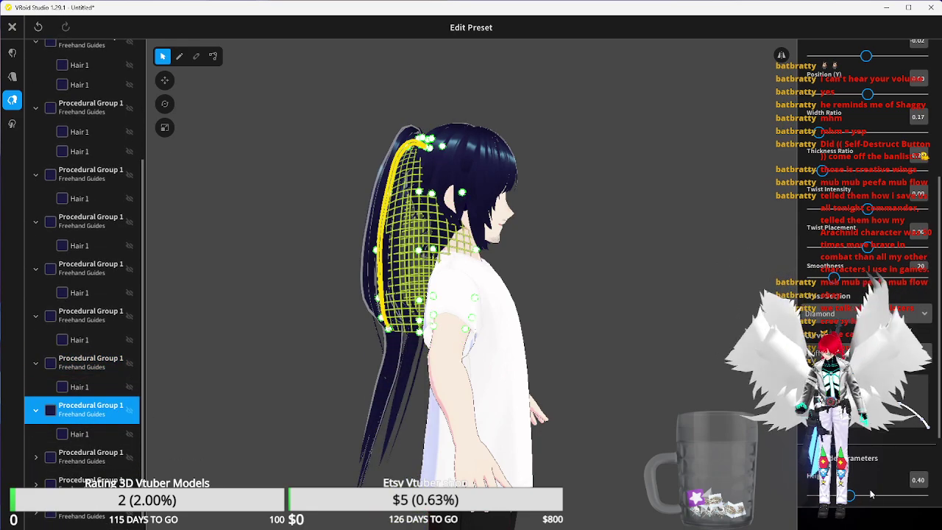
pyautogui.moveTo(850, 497); pyautogui.dragTo(857, 498)
# - Set the guide height of the tenth and eleventh ponytail hair groups to 0.46
pyautogui.scroll(-1, 84, 445)
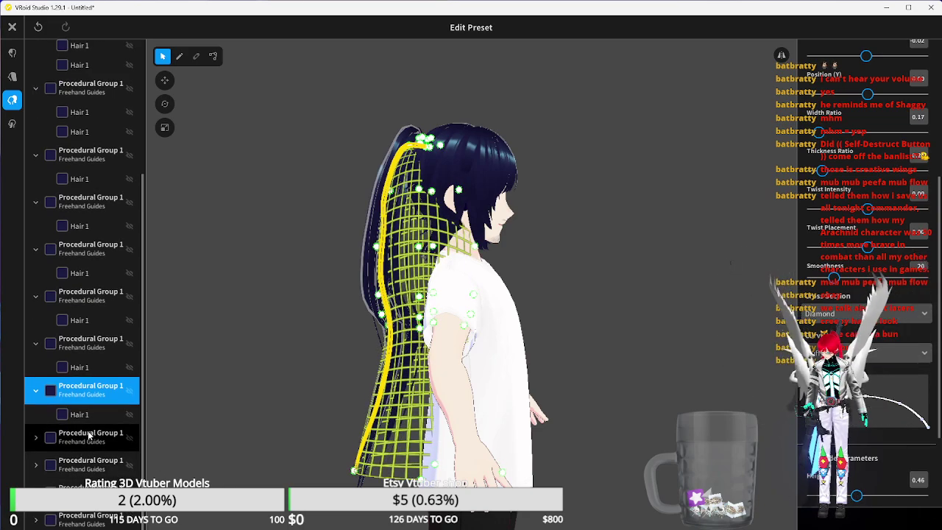
pyautogui.click(84, 436)
pyautogui.moveTo(855, 498); pyautogui.dragTo(863, 500)
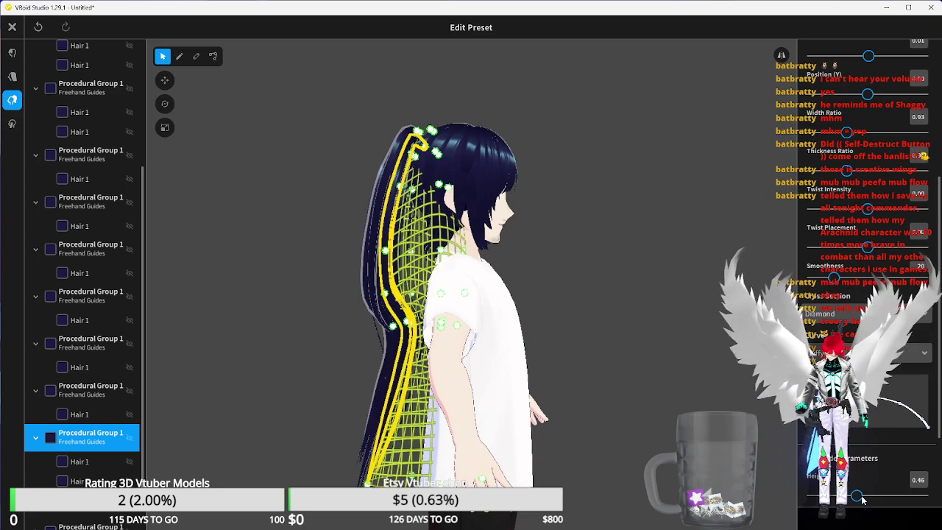
pyautogui.scroll(-1, 84, 470)
pyautogui.click(86, 462)
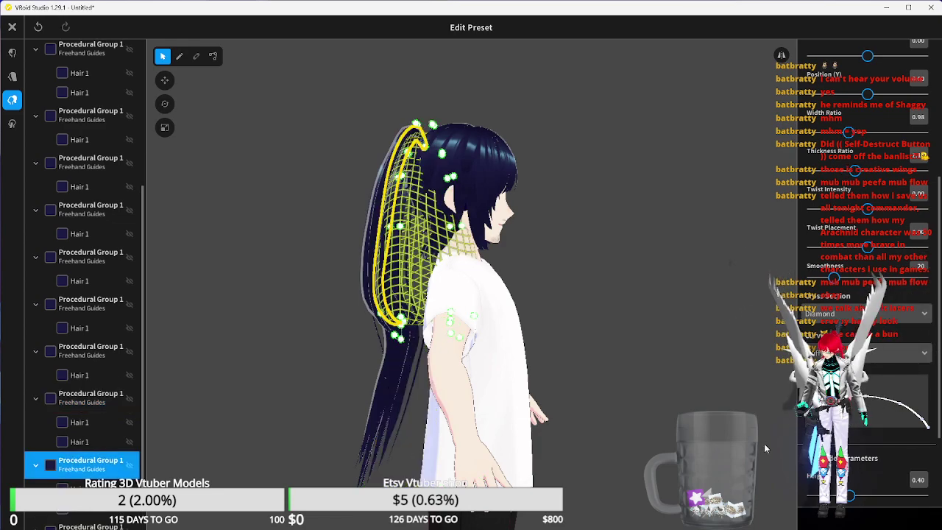
pyautogui.moveTo(853, 501); pyautogui.dragTo(861, 501)
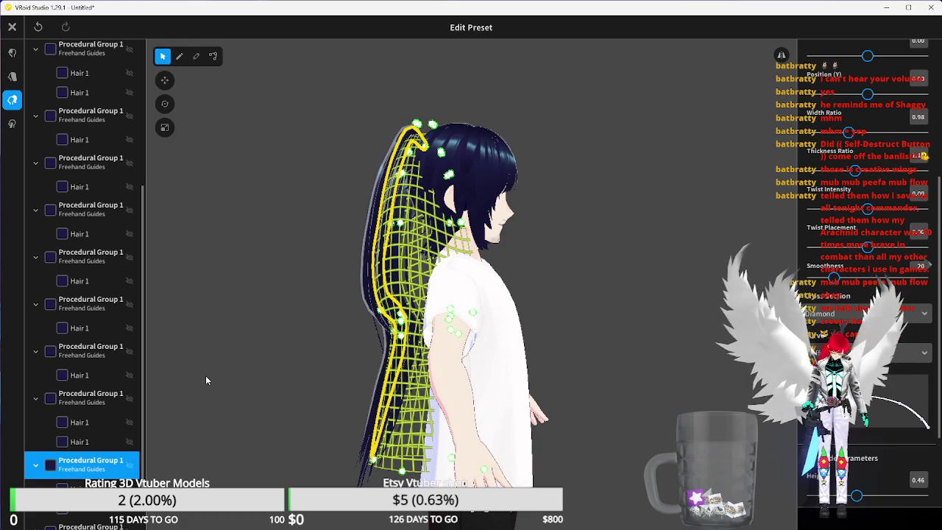
# - Lengthen the last two ponytail hair groups, the twelfth and thirteenth, by setting their guide heights to 0.46
pyautogui.scroll(-1, 81, 397)
pyautogui.click(88, 487)
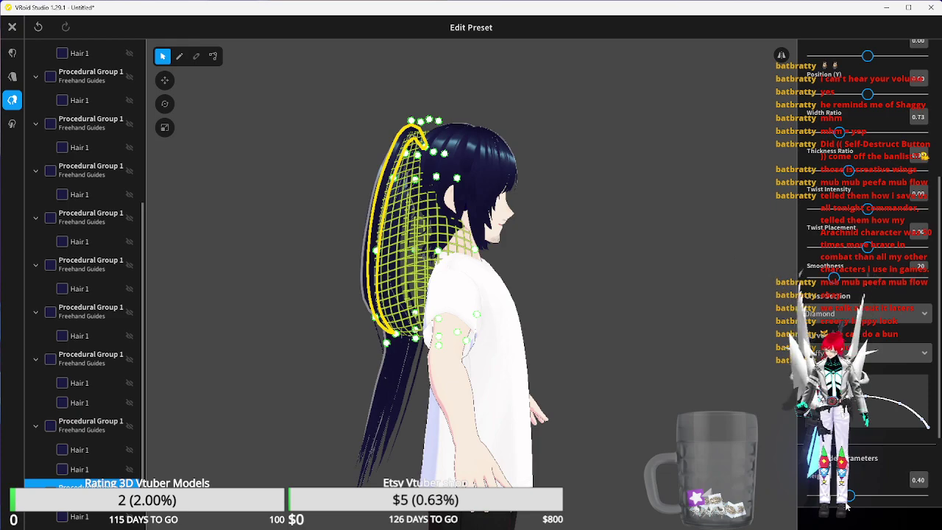
pyautogui.moveTo(849, 498); pyautogui.dragTo(857, 497)
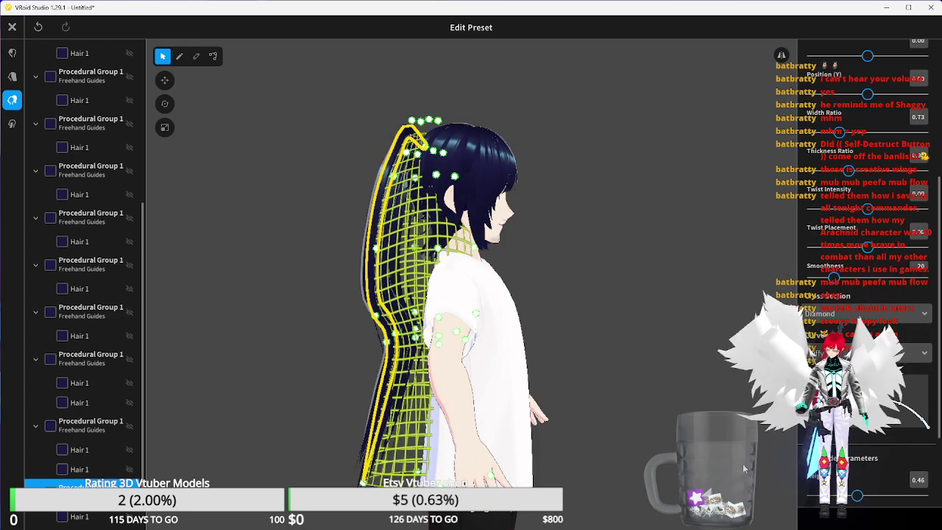
pyautogui.scroll(-1, 136, 400)
pyautogui.click(88, 515)
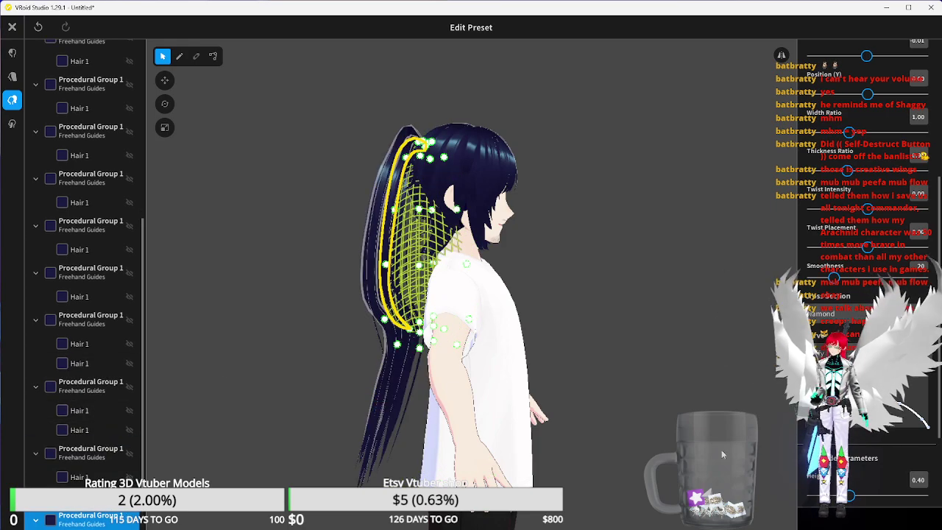
pyautogui.moveTo(849, 497); pyautogui.dragTo(858, 500)
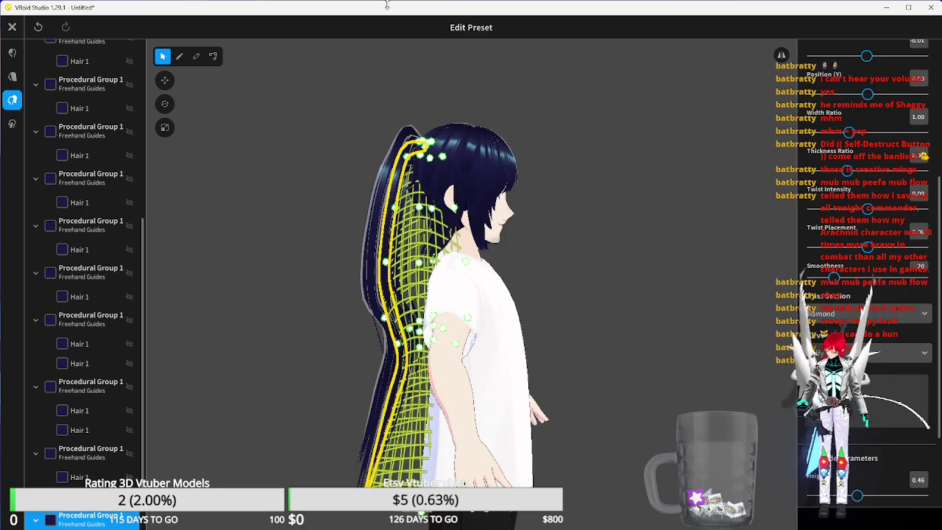
# - Collapse all the expanded procedural hair groups of the ponytail so only the group names are listed
pyautogui.click(36, 519)
pyautogui.scroll(-1, 34, 442)
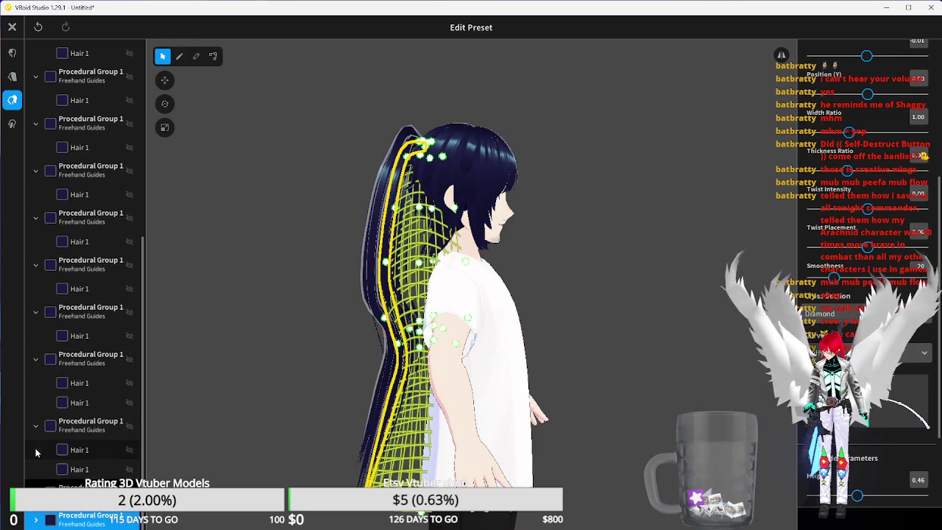
pyautogui.click(31, 401)
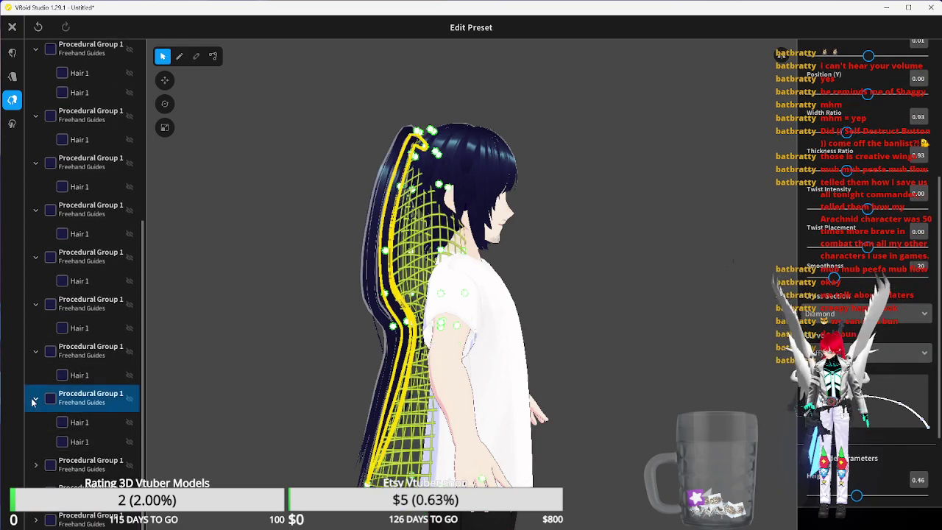
pyautogui.click(34, 402)
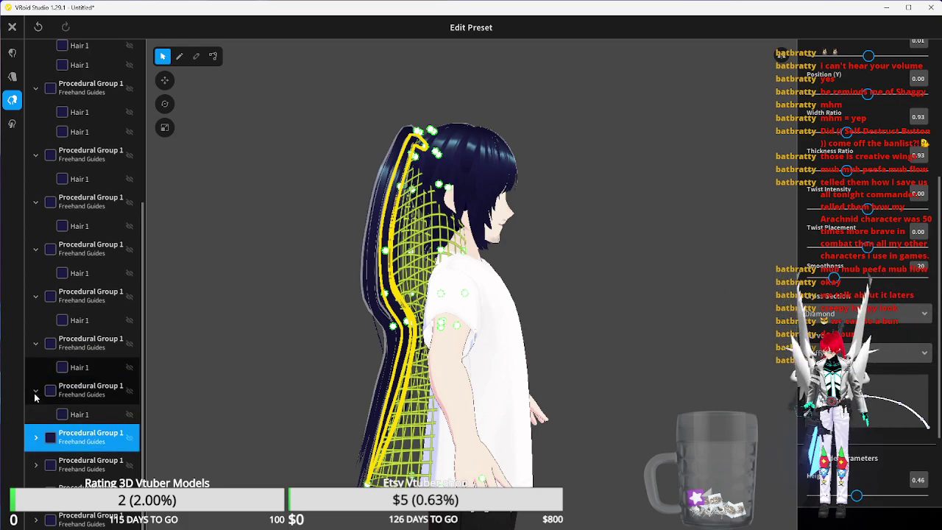
pyautogui.click(34, 393)
pyautogui.click(40, 368)
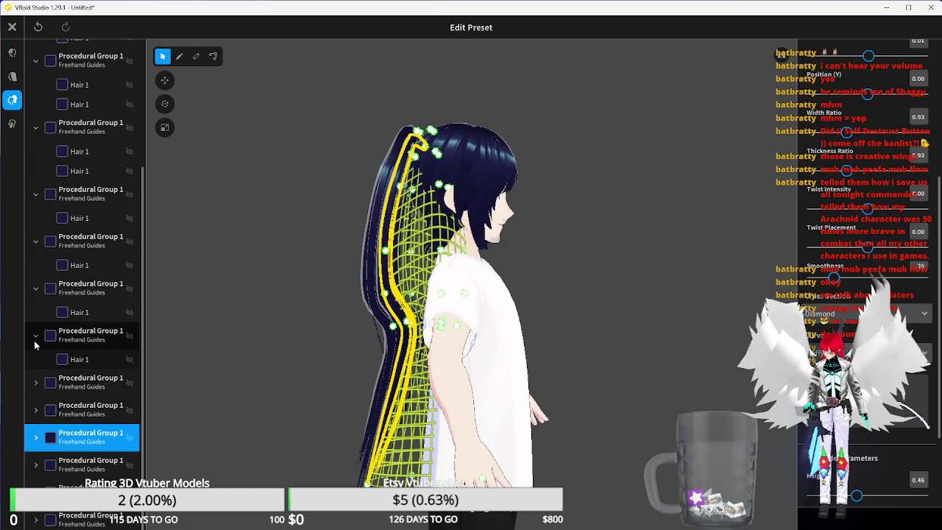
pyautogui.click(34, 340)
pyautogui.click(36, 337)
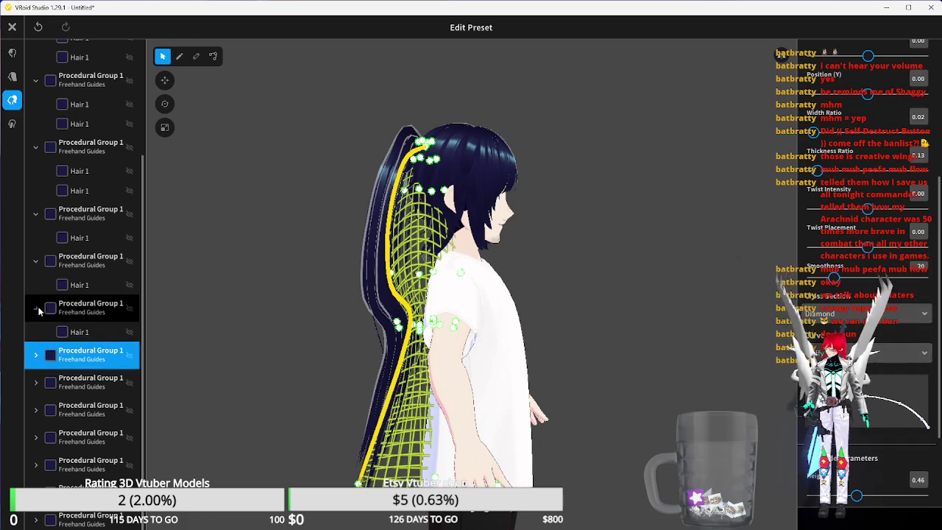
pyautogui.click(39, 310)
pyautogui.click(34, 284)
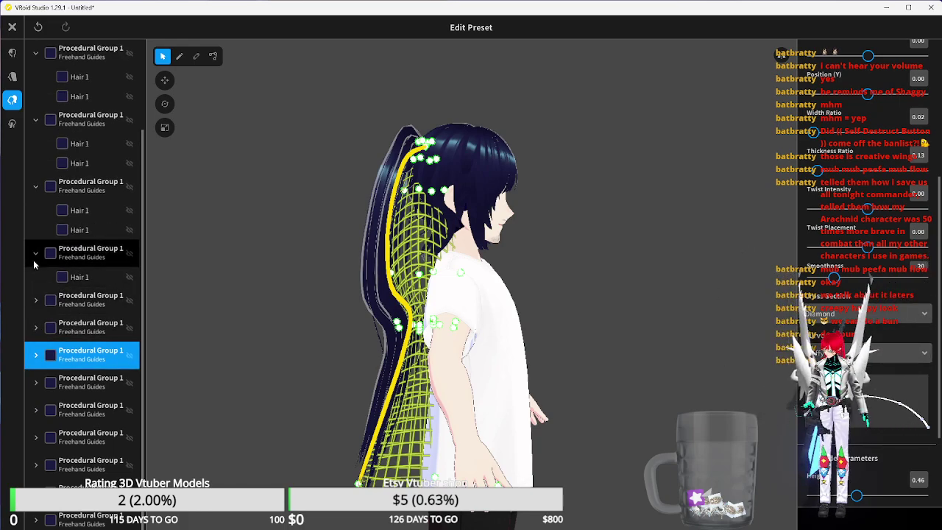
pyautogui.click(34, 264)
pyautogui.click(43, 188)
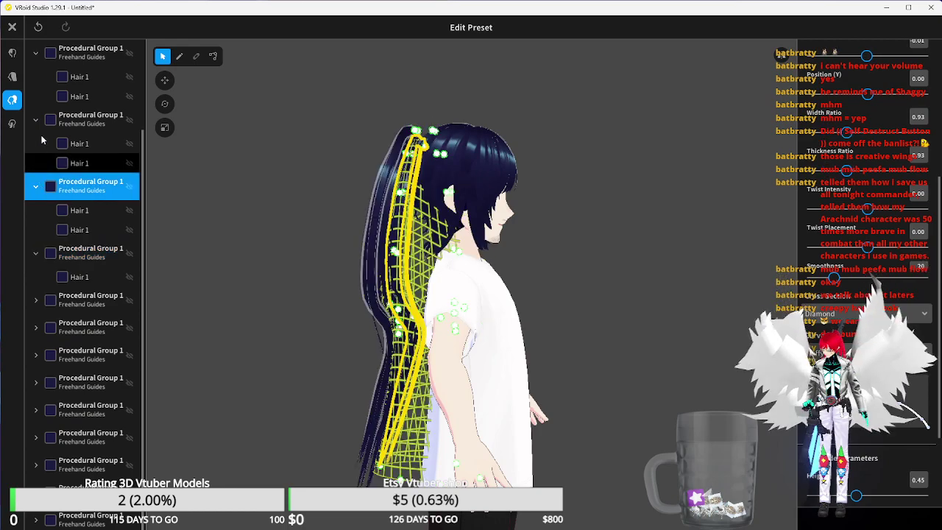
pyautogui.click(36, 253)
pyautogui.click(36, 206)
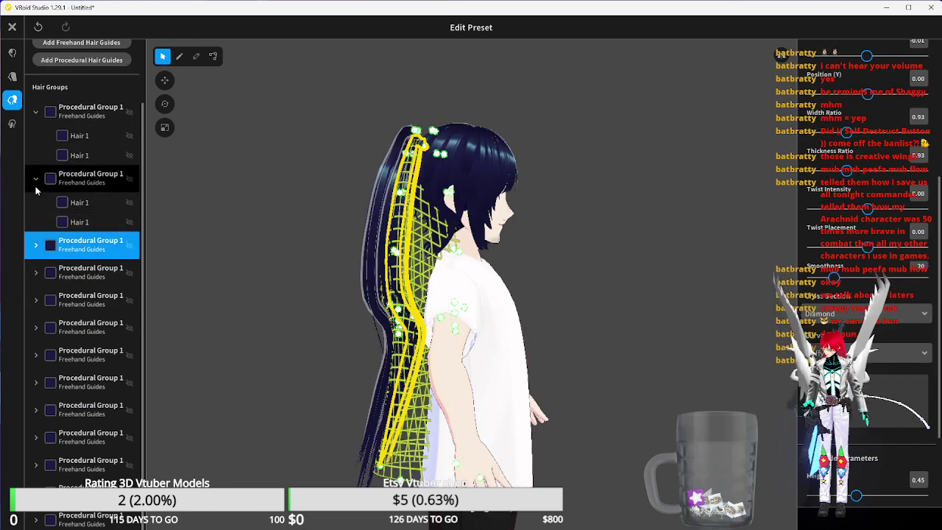
pyautogui.click(35, 179)
pyautogui.click(36, 141)
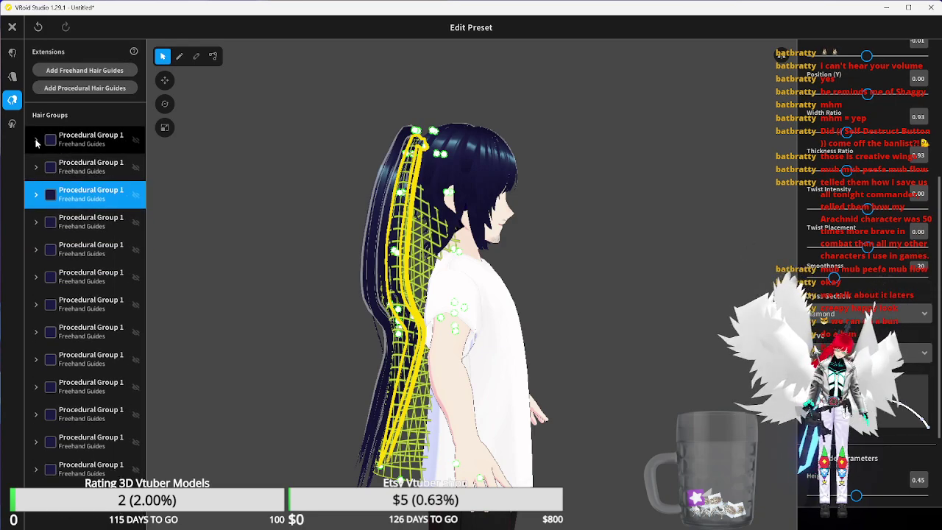
# - Close the hairstyle editor, saving the front, back, extensions and side hair as new items, and view the model from the front
pyautogui.click(12, 27)
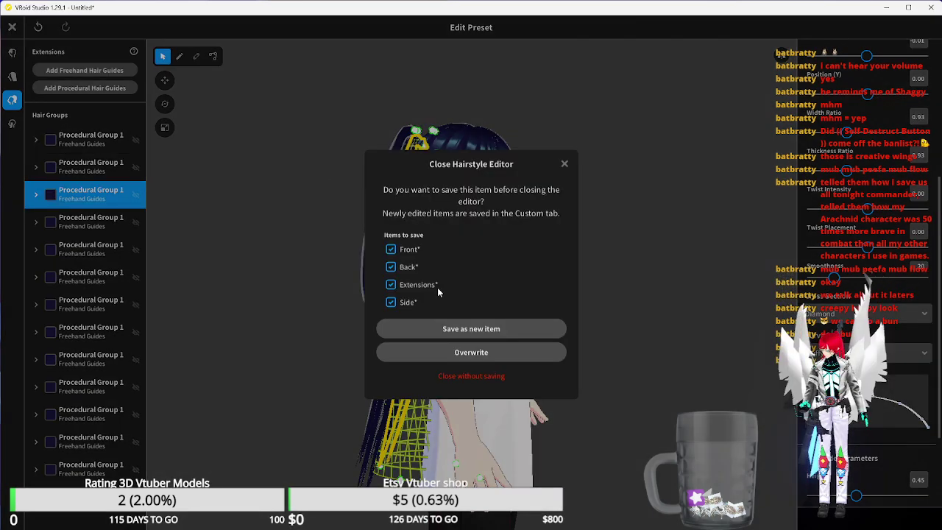
pyautogui.click(465, 329)
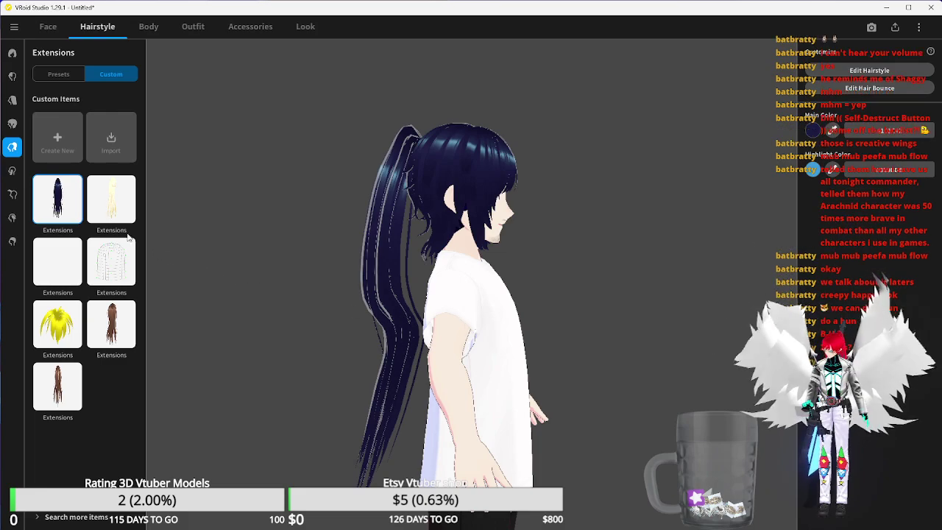
pyautogui.moveTo(478, 364); pyautogui.dragTo(431, 362, button='right')
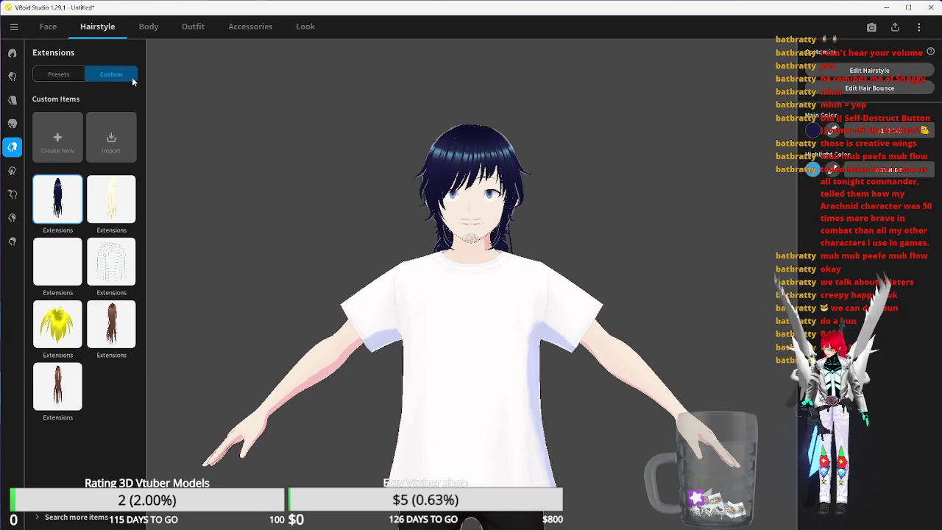
# - Open the body settings and set Fem Height to -0.493 and the third body parameter to 0.634
pyautogui.click(150, 32)
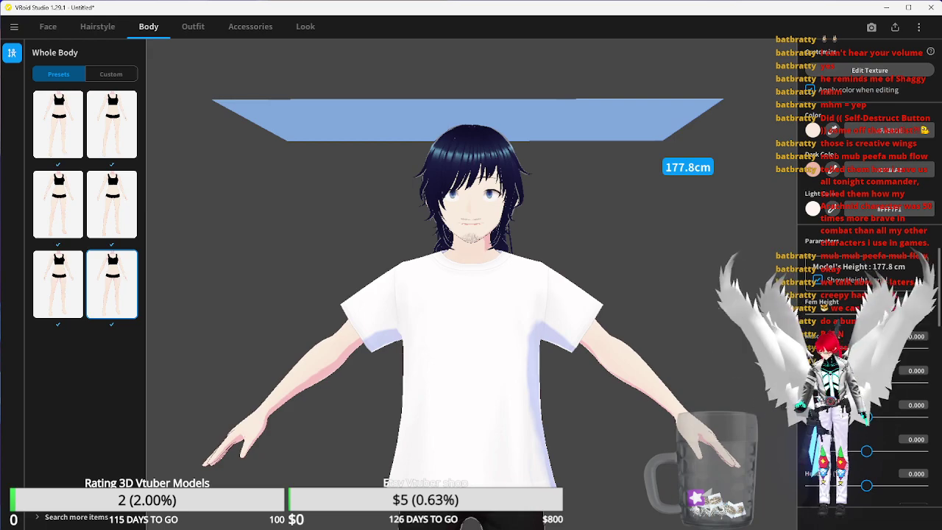
pyautogui.moveTo(854, 290); pyautogui.dragTo(876, 291)
pyautogui.moveTo(889, 383); pyautogui.dragTo(895, 383)
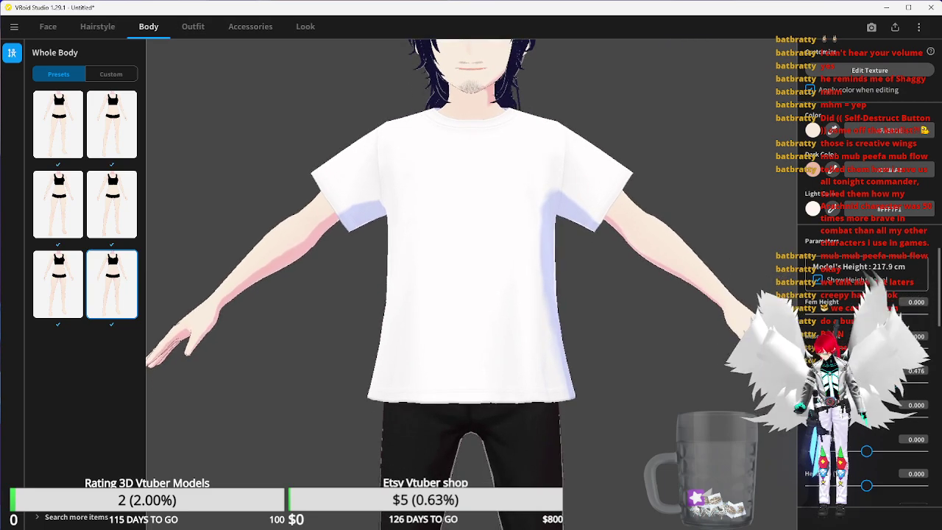
pyautogui.moveTo(877, 312); pyautogui.dragTo(854, 314)
pyautogui.moveTo(895, 383); pyautogui.dragTo(902, 382)
pyautogui.moveTo(854, 313); pyautogui.dragTo(839, 313)
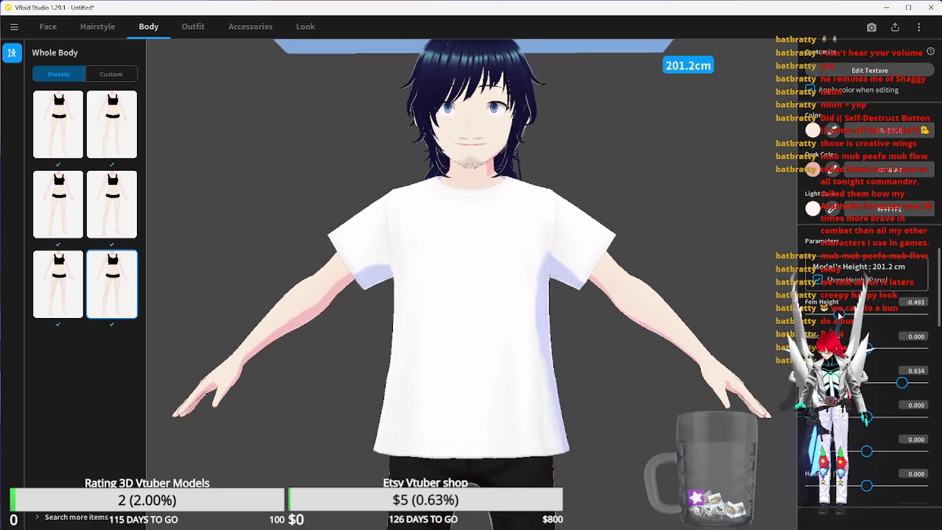
# - Set the masculine height parameter to 1.000 and the third body parameter to 0.159
pyautogui.moveTo(866, 348); pyautogui.dragTo(868, 384)
pyautogui.moveTo(910, 352); pyautogui.dragTo(920, 352)
pyautogui.moveTo(880, 389); pyautogui.dragTo(870, 388)
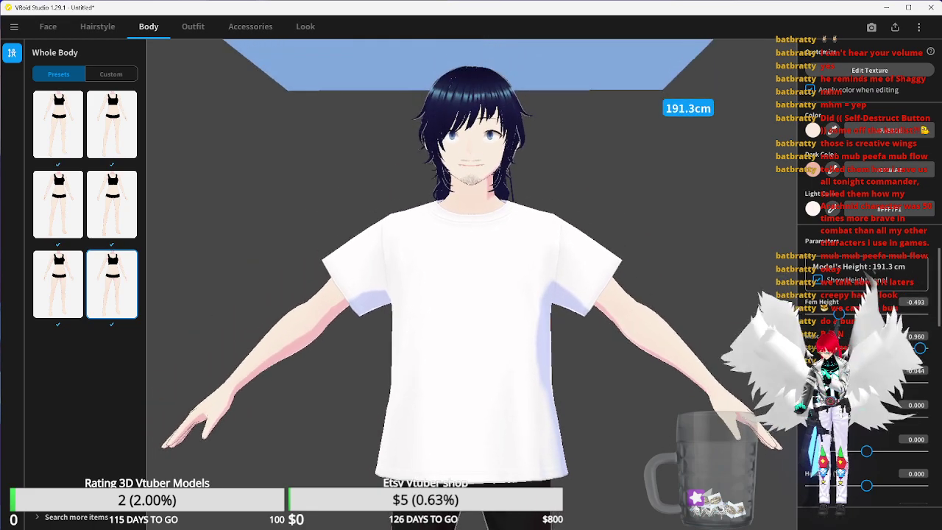
pyautogui.moveTo(919, 353); pyautogui.dragTo(928, 352)
pyautogui.moveTo(864, 382); pyautogui.dragTo(875, 382)
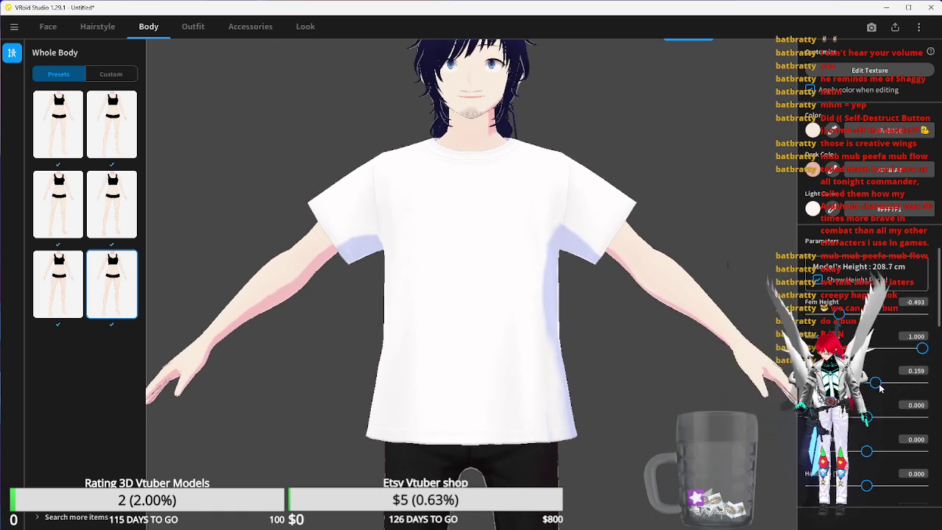
# - Increase Fem Height until the whole model stands 224.7 cm tall
pyautogui.moveTo(839, 314)
pyautogui.mouseDown()
pyautogui.moveTo(829, 314)
pyautogui.moveTo(846, 315)
pyautogui.mouseUp()
pyautogui.scroll(-5, 477, 344)
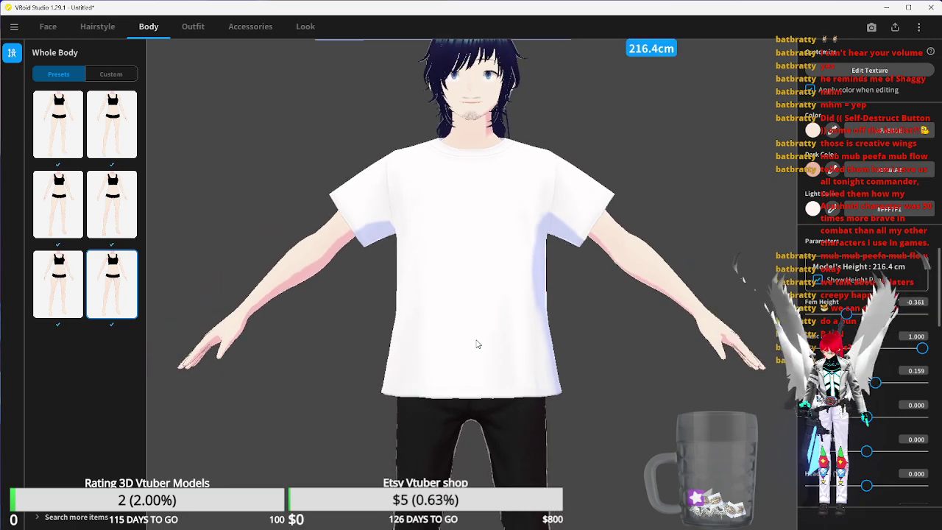
pyautogui.scroll(-2, 478, 344)
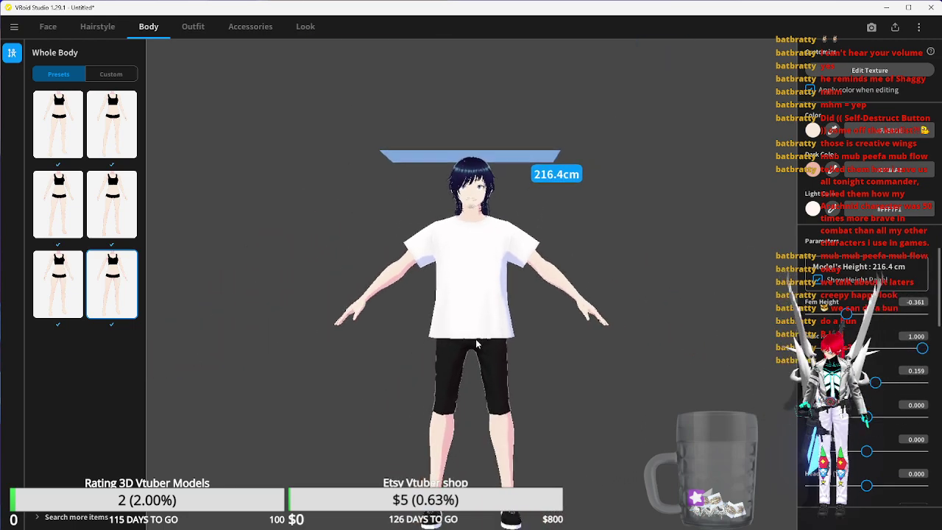
pyautogui.moveTo(846, 315); pyautogui.dragTo(854, 315)
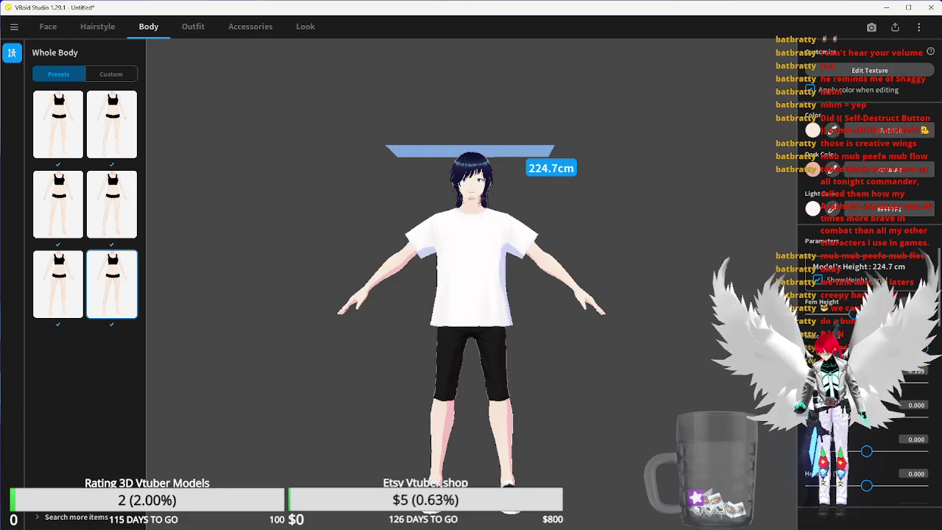
# - Set the third body parameter to 0.396 and open the outfit settings
pyautogui.moveTo(865, 383); pyautogui.dragTo(888, 384)
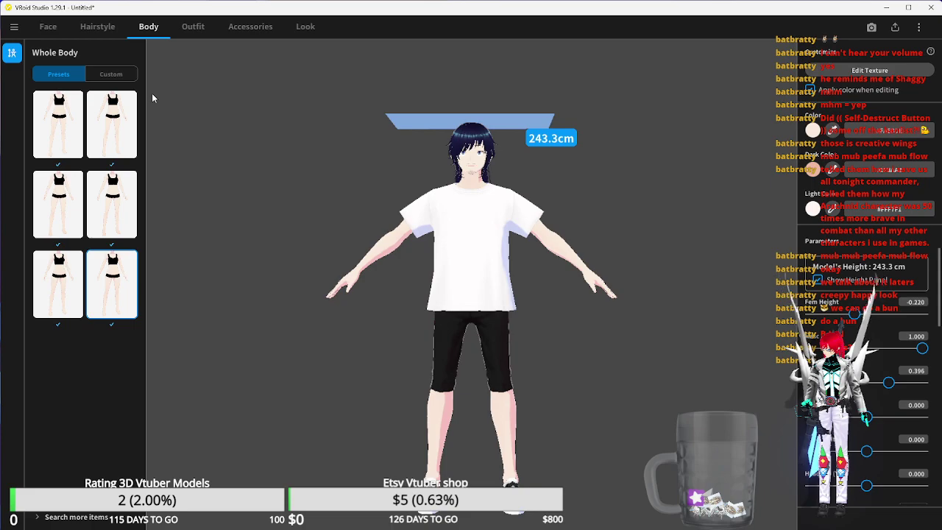
pyautogui.click(193, 25)
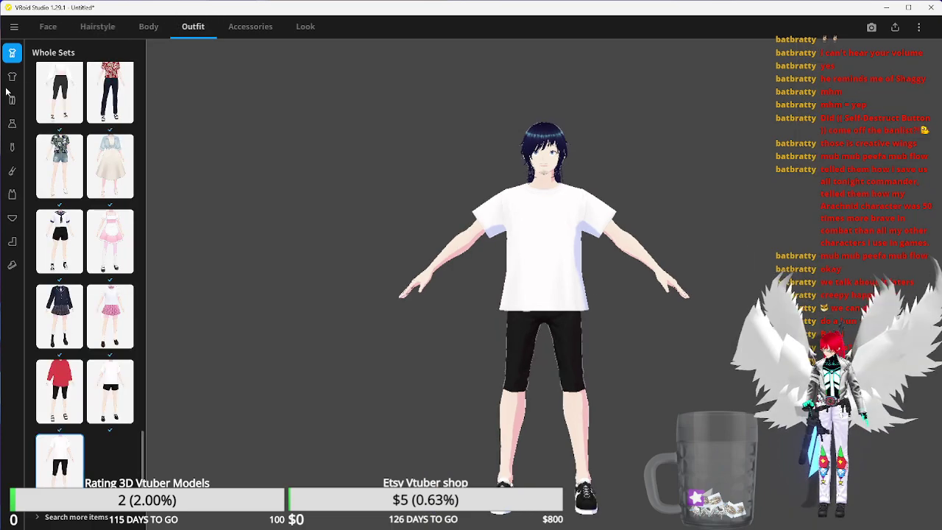
# - Check the clothing on the Takahata reference sheet in the browser, and return to VRoid Studio
pyautogui.moveTo(576, 520)
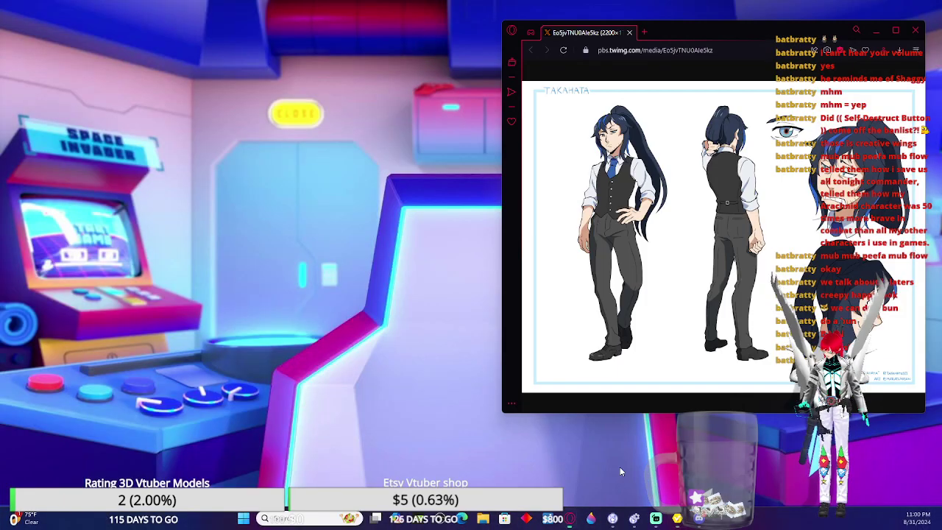
pyautogui.click(620, 466)
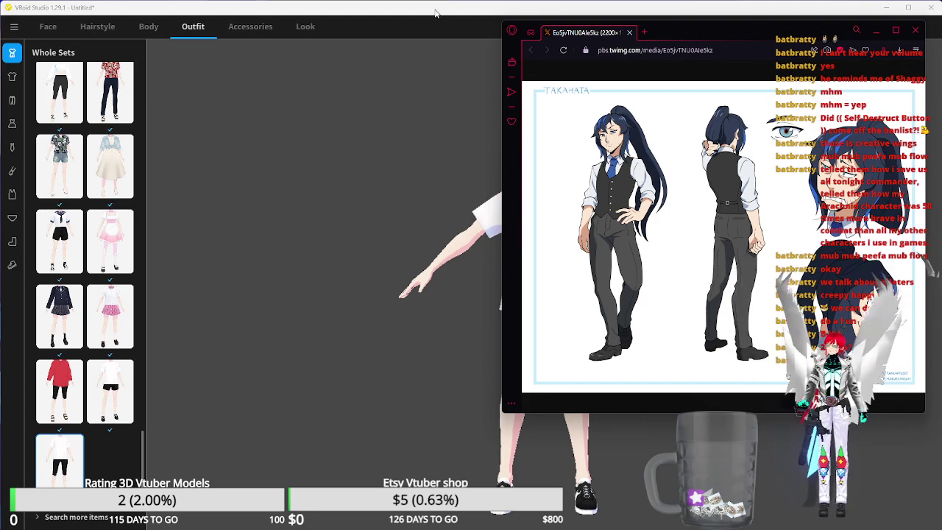
pyautogui.click(434, 12)
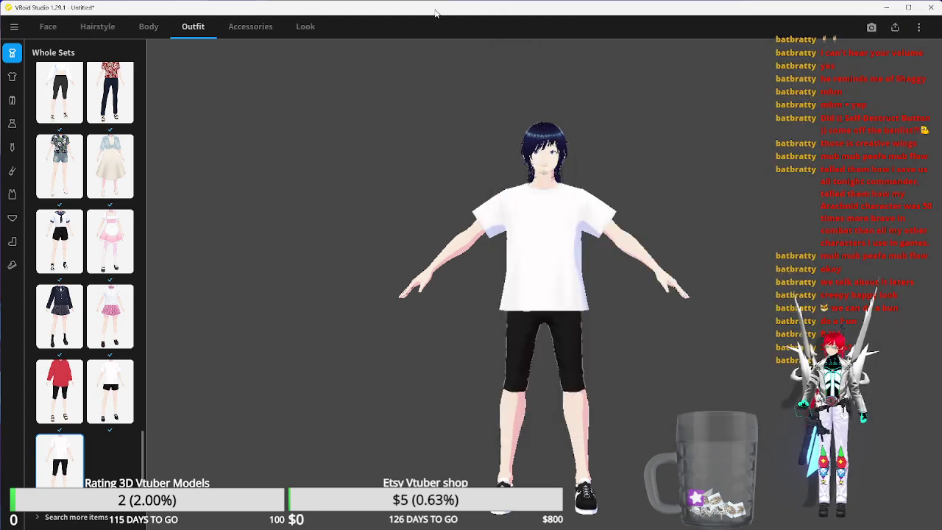
# - Replace the model's white T-shirt with the preset white short-sleeved collared shirt
pyautogui.click(11, 78)
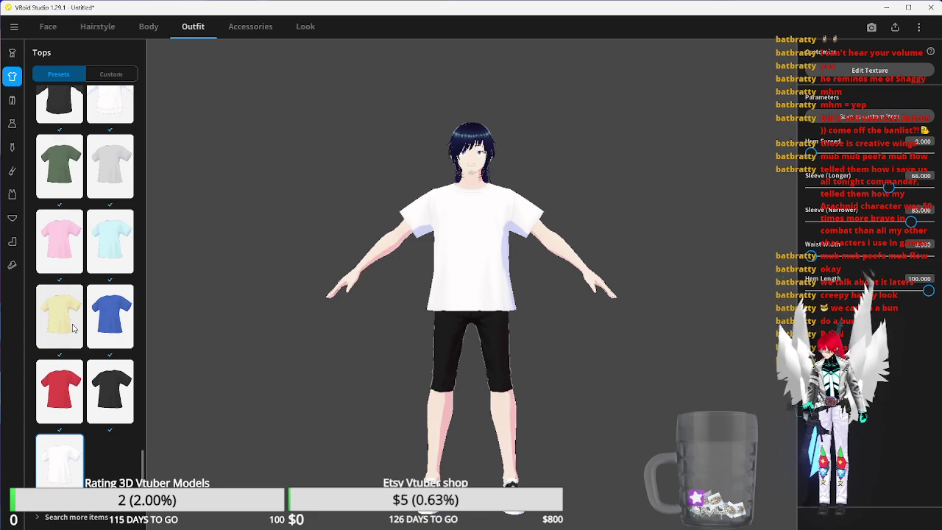
pyautogui.scroll(6, 95, 277)
pyautogui.scroll(2, 95, 276)
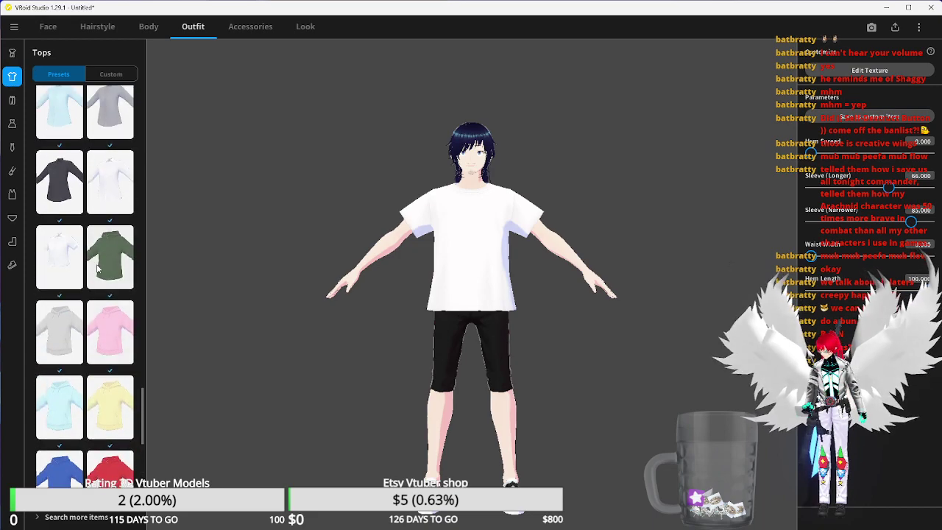
pyautogui.click(62, 248)
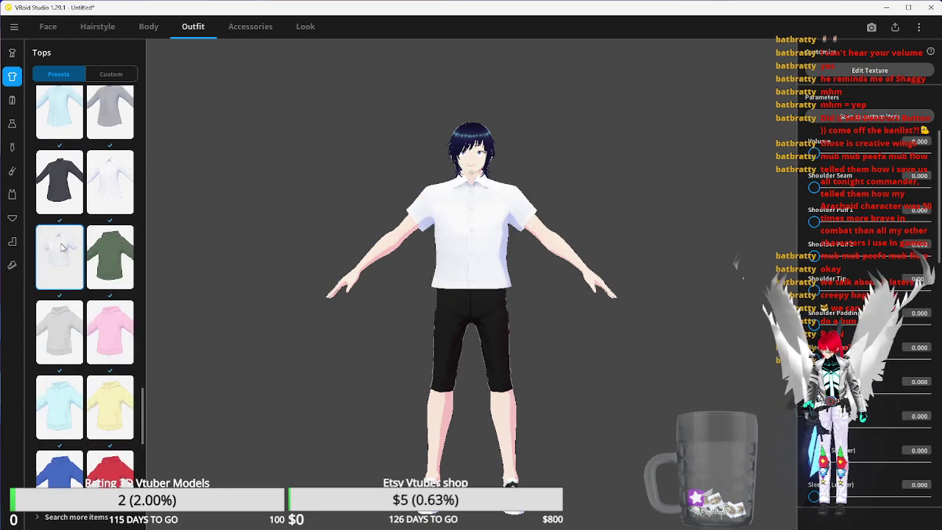
pyautogui.click(105, 198)
pyautogui.click(80, 230)
# - Browse the remaining preset tops for a shirt or vest resembling the reference outfit
pyautogui.scroll(5, 79, 229)
pyautogui.scroll(4, 78, 229)
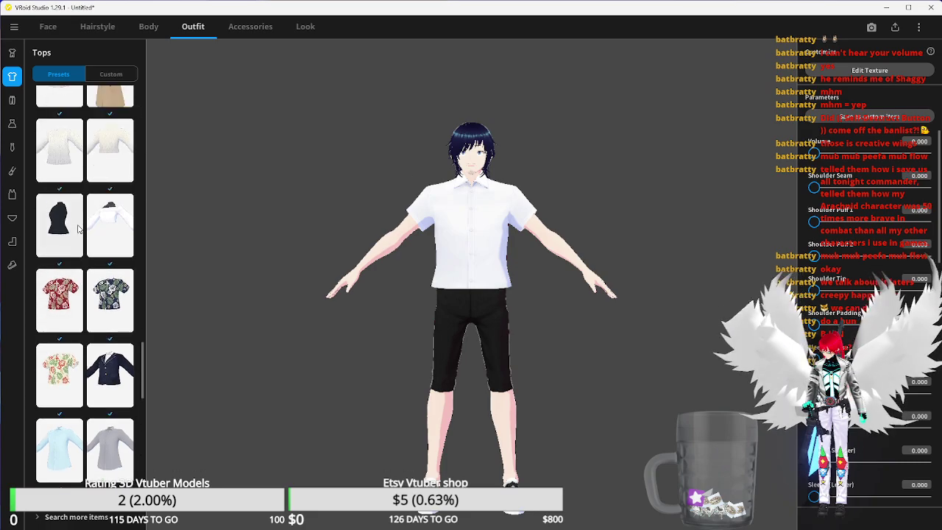
pyautogui.scroll(4, 80, 230)
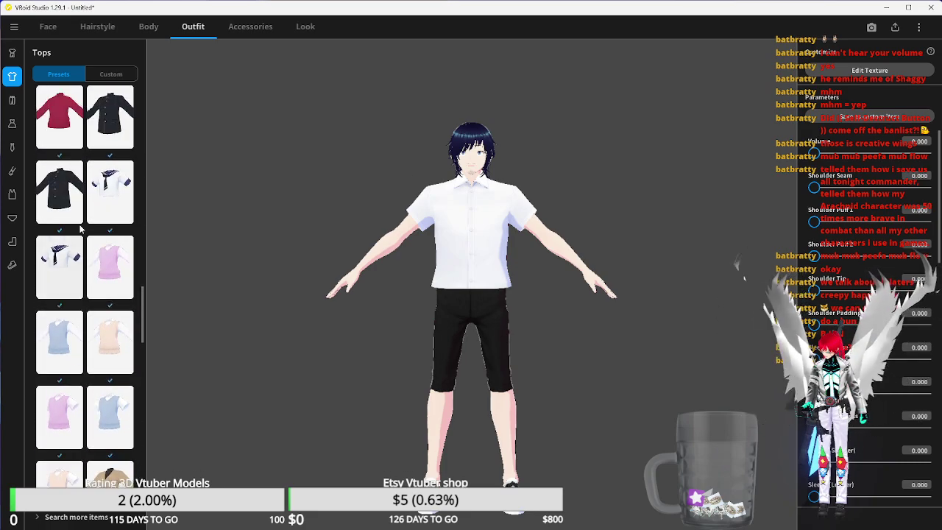
pyautogui.scroll(5, 81, 230)
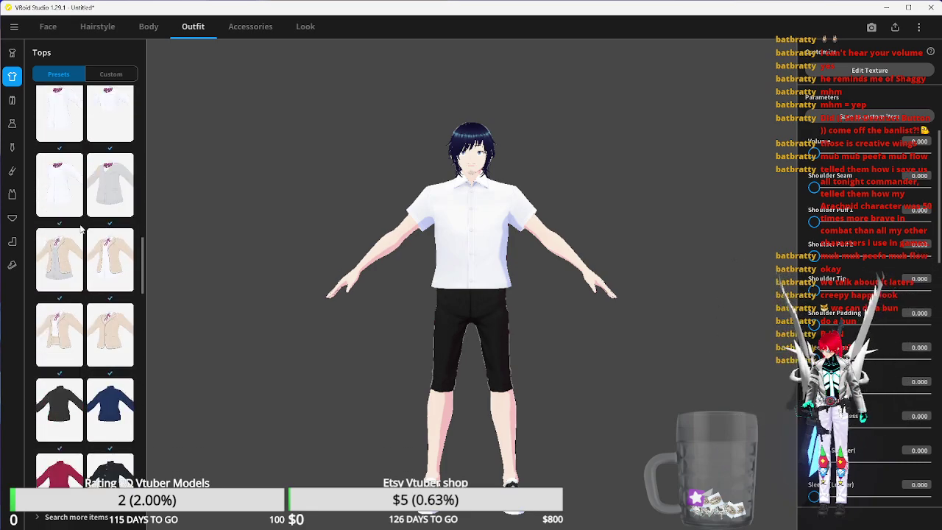
pyautogui.scroll(5, 85, 230)
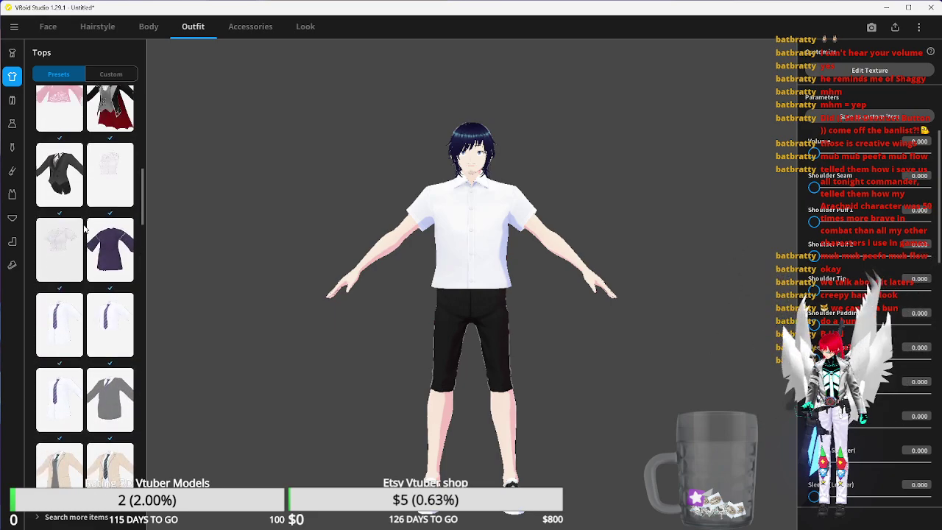
pyautogui.scroll(5, 86, 230)
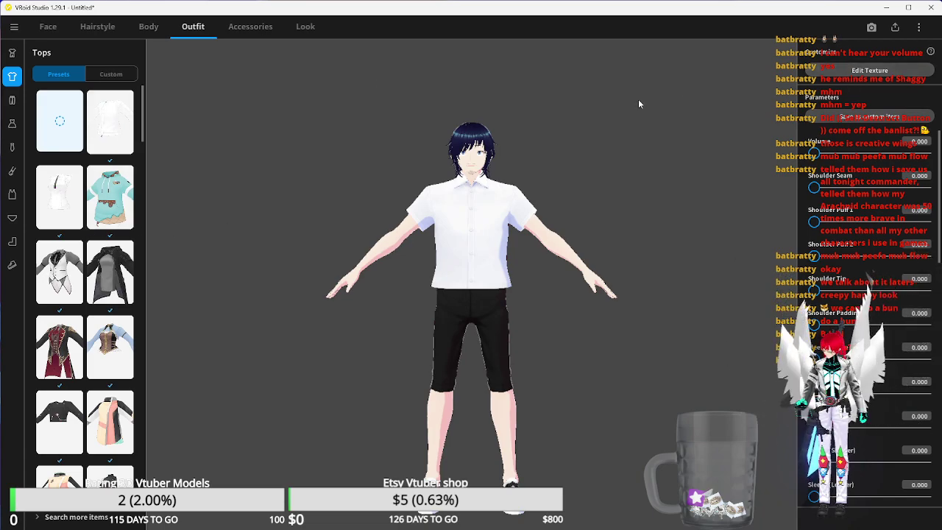
# - Open the shirt's texture editor and examine the top templates that can be layered over it
pyautogui.click(841, 71)
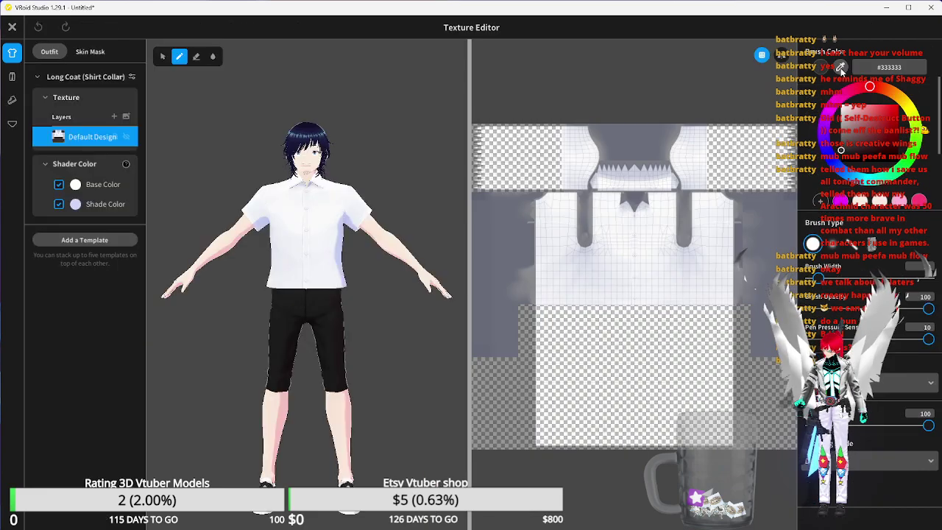
pyautogui.click(86, 240)
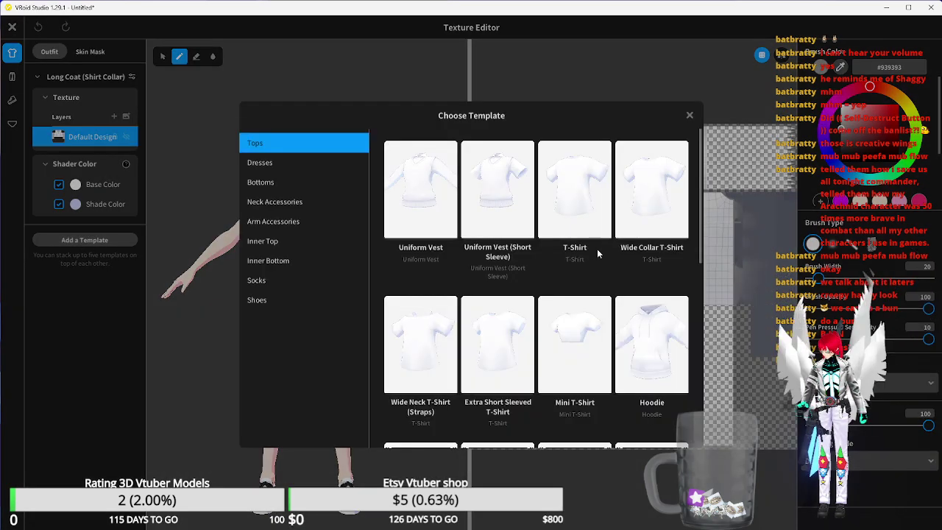
pyautogui.scroll(-6, 598, 253)
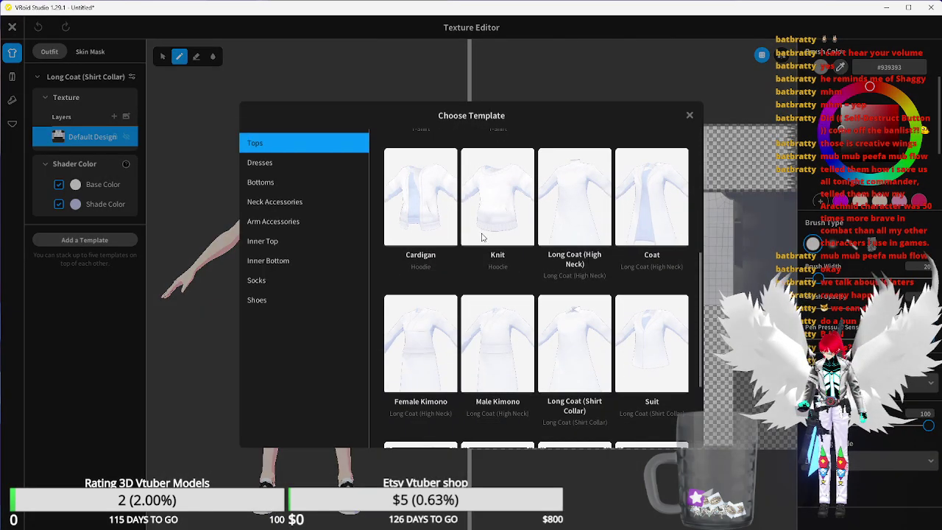
pyautogui.scroll(-3, 482, 236)
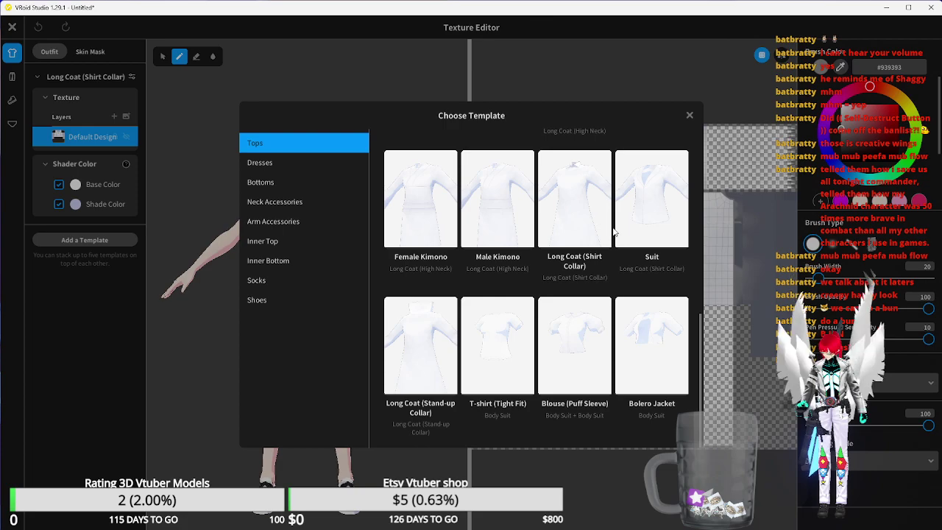
pyautogui.scroll(2, 610, 287)
pyautogui.scroll(3, 610, 287)
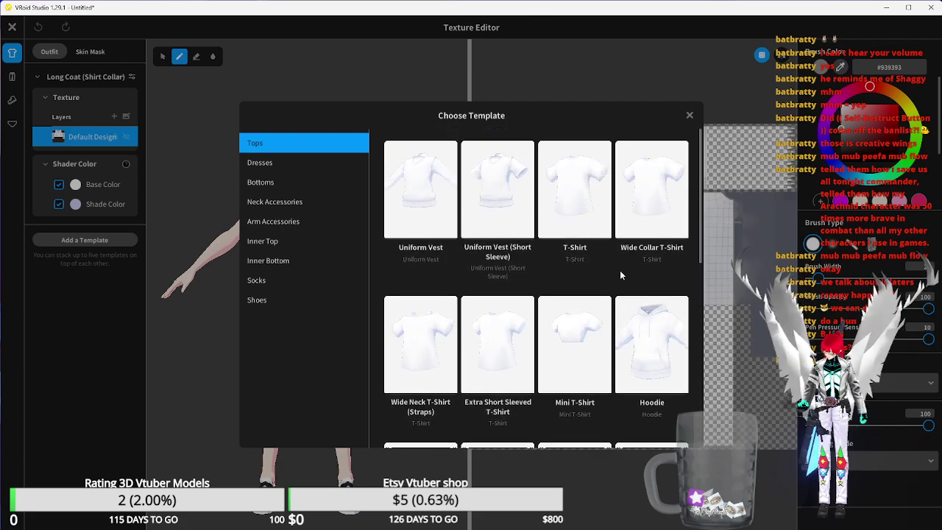
pyautogui.scroll(-4, 631, 256)
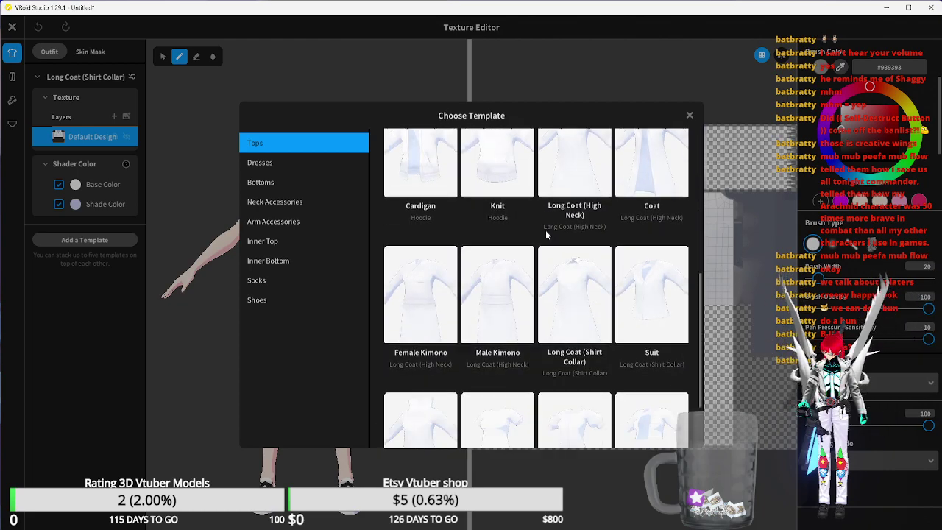
# - Examine the other template categories, from dresses and bottoms through neck accessories to shoes
pyautogui.click(267, 164)
pyautogui.click(268, 182)
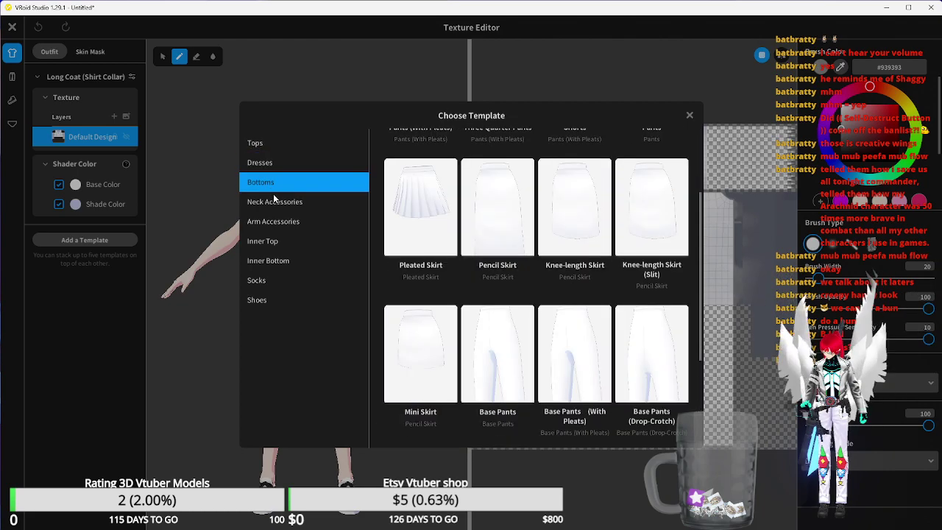
pyautogui.click(274, 201)
pyautogui.click(274, 221)
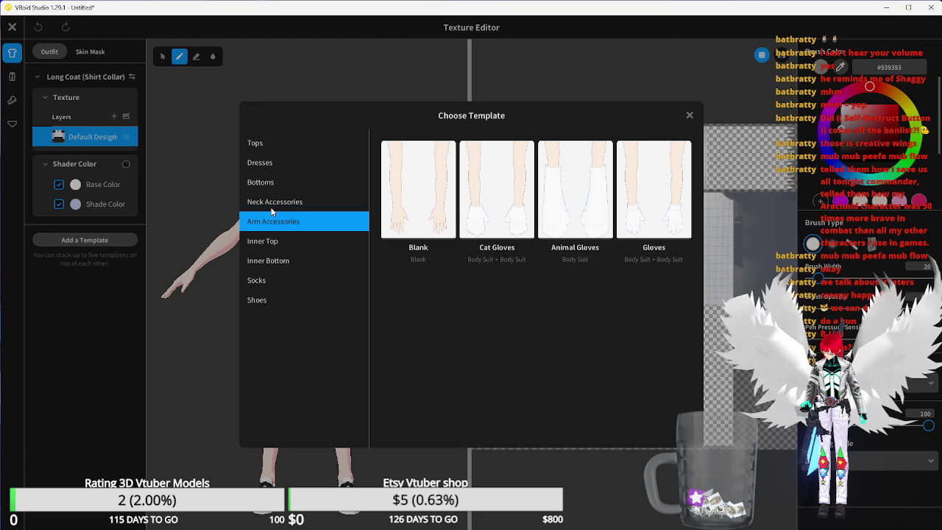
pyautogui.click(271, 242)
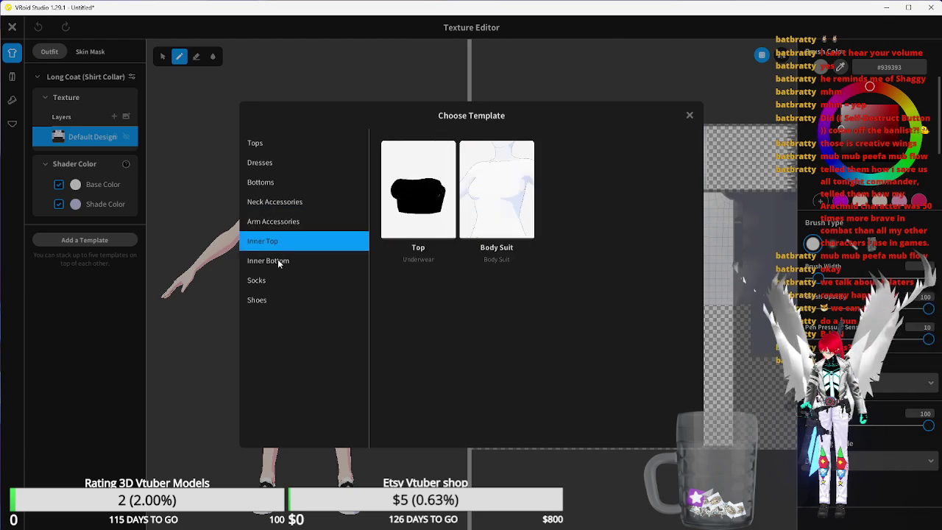
pyautogui.click(278, 261)
pyautogui.click(272, 279)
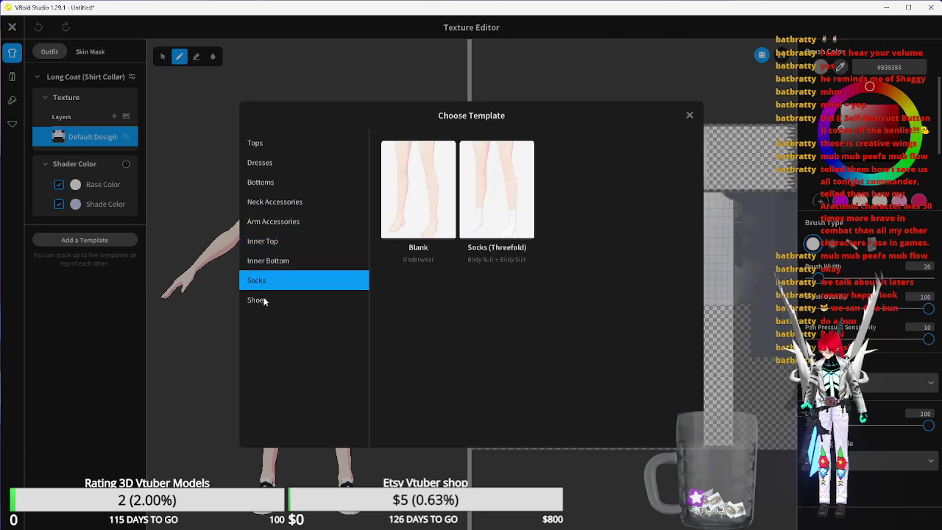
pyautogui.click(263, 300)
# - Add the Uniform Vest (Short Sleeve) template to the top and hide the shirt's Default Design layer
pyautogui.click(264, 144)
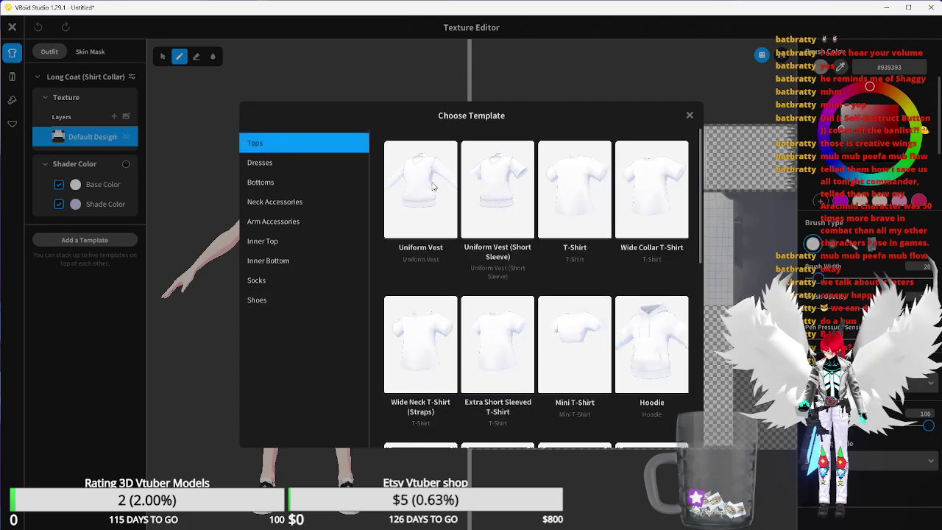
pyautogui.click(485, 184)
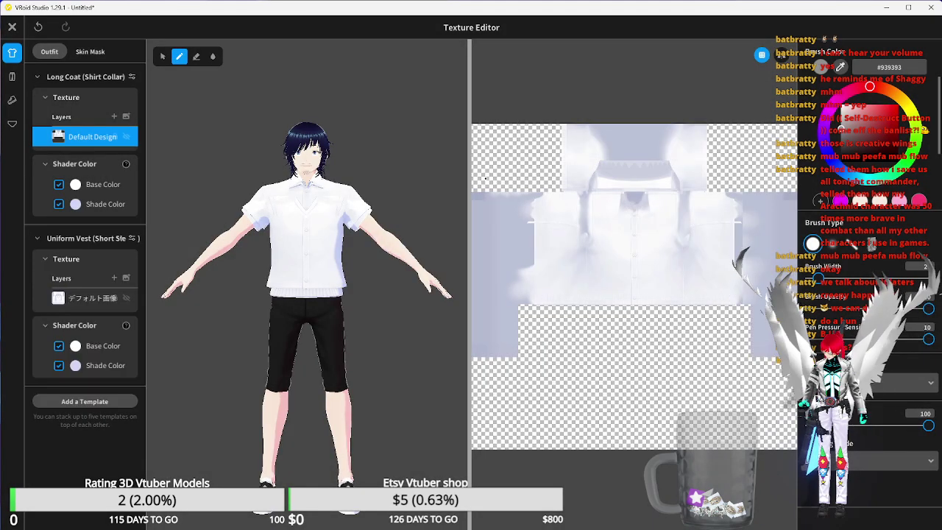
pyautogui.click(127, 138)
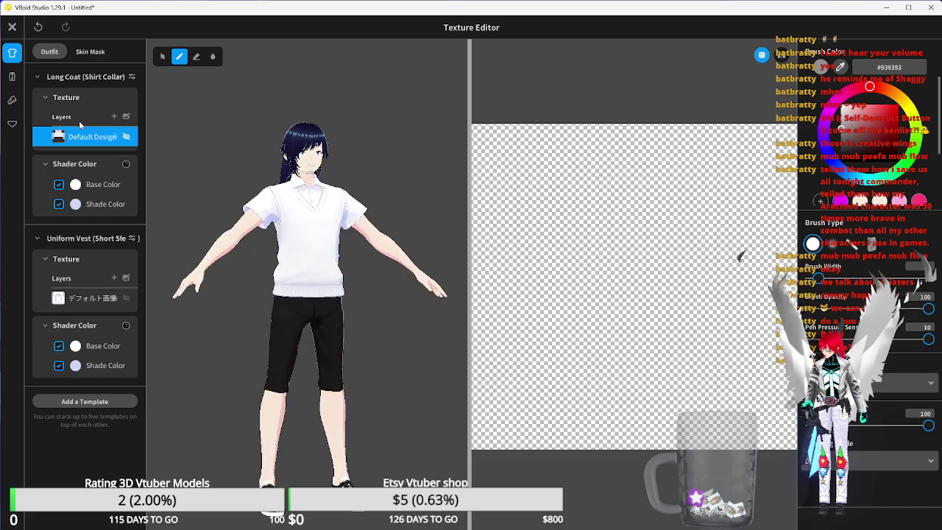
# - Collapse the Texture and Shader Color sections of the Long Coat (Shirt Collar) template
pyautogui.rightClick(102, 138)
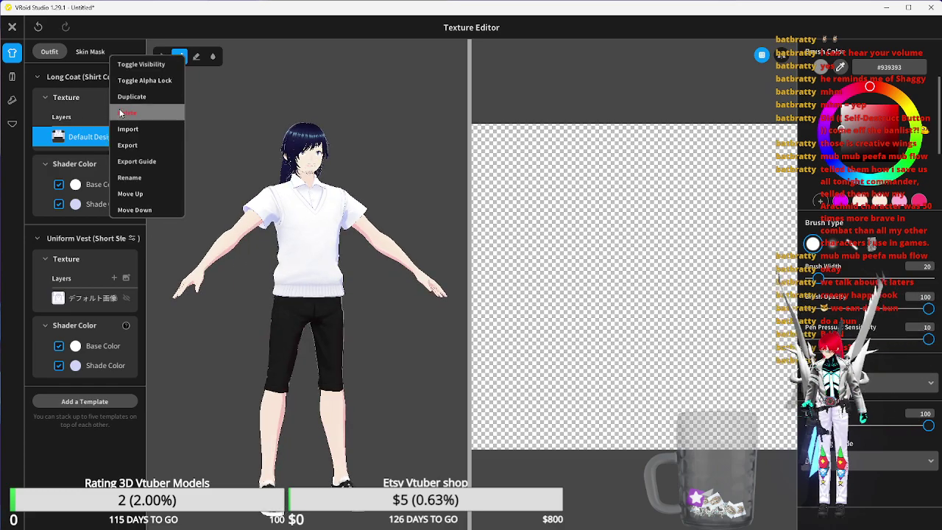
pyautogui.click(78, 97)
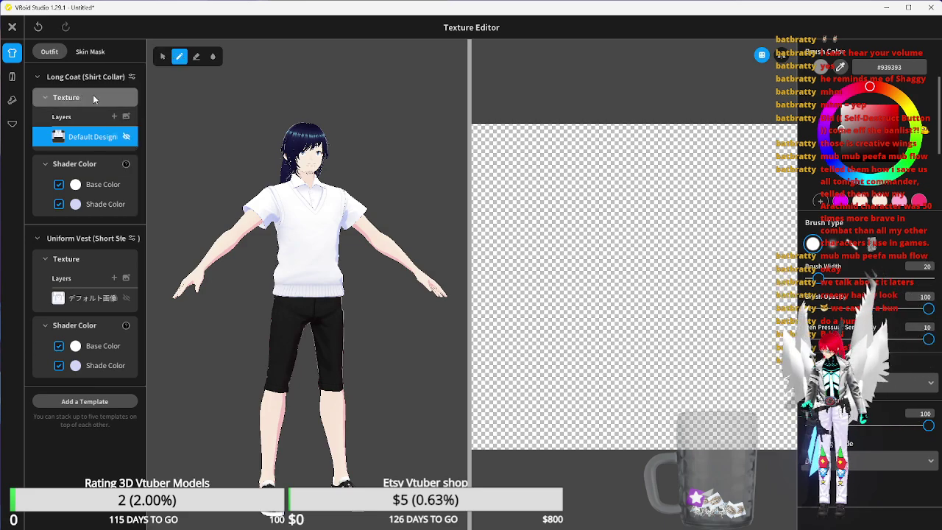
pyautogui.click(53, 97)
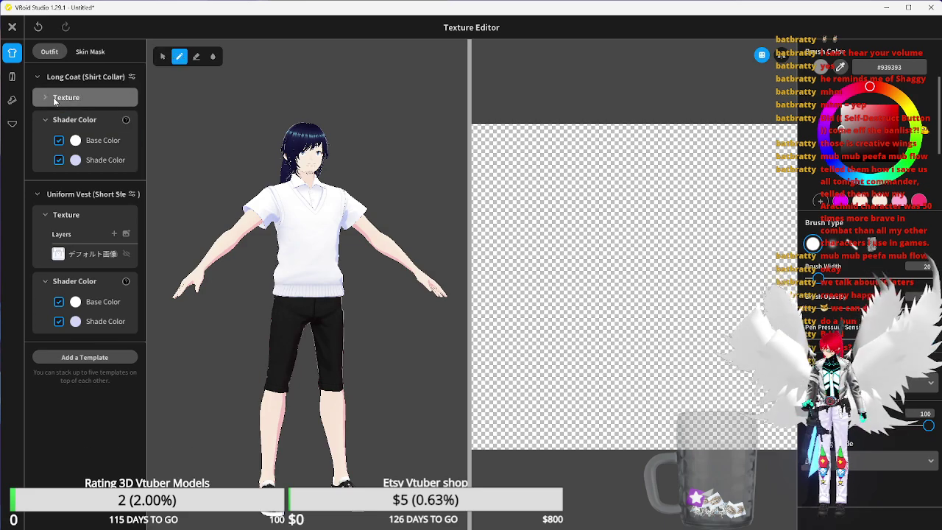
pyautogui.click(53, 122)
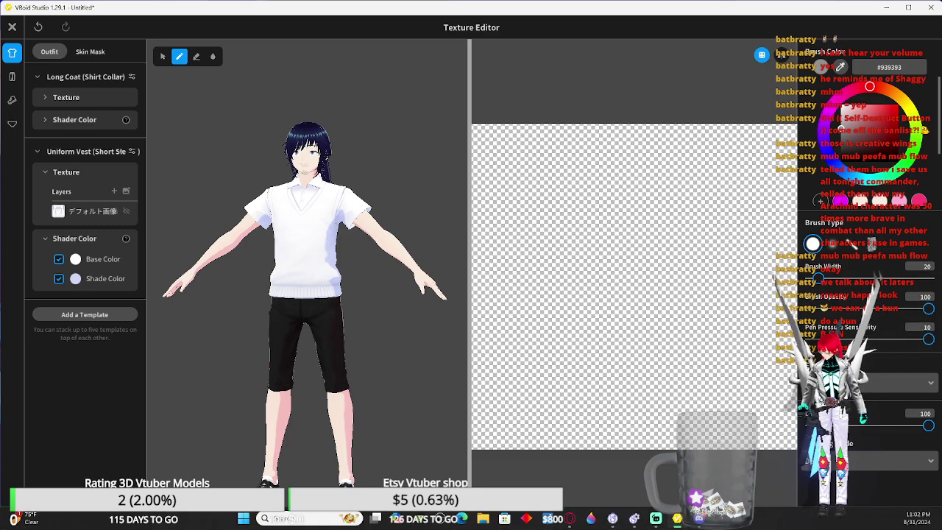
# - Compare the layered vest with the Takahata reference sheet, and close the reference window
pyautogui.moveTo(667, 526)
pyautogui.moveTo(634, 525)
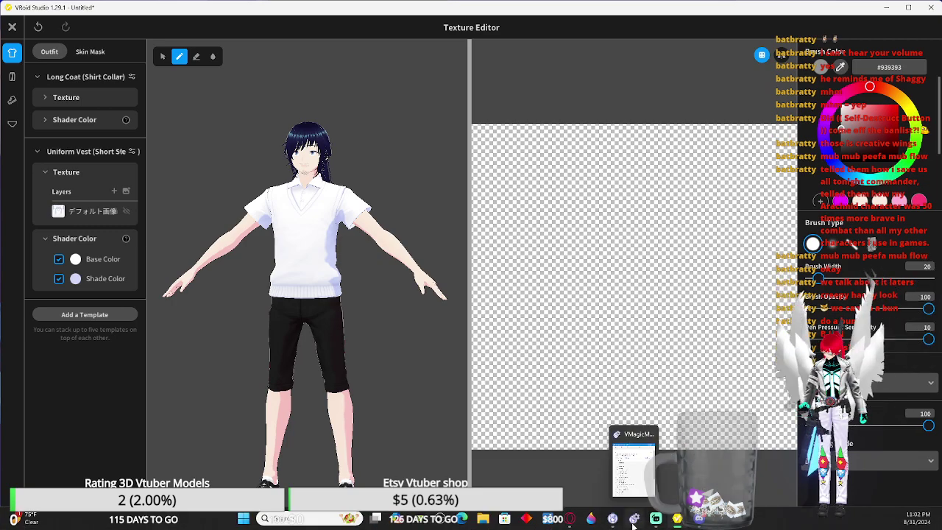
pyautogui.moveTo(570, 519)
pyautogui.click(619, 472)
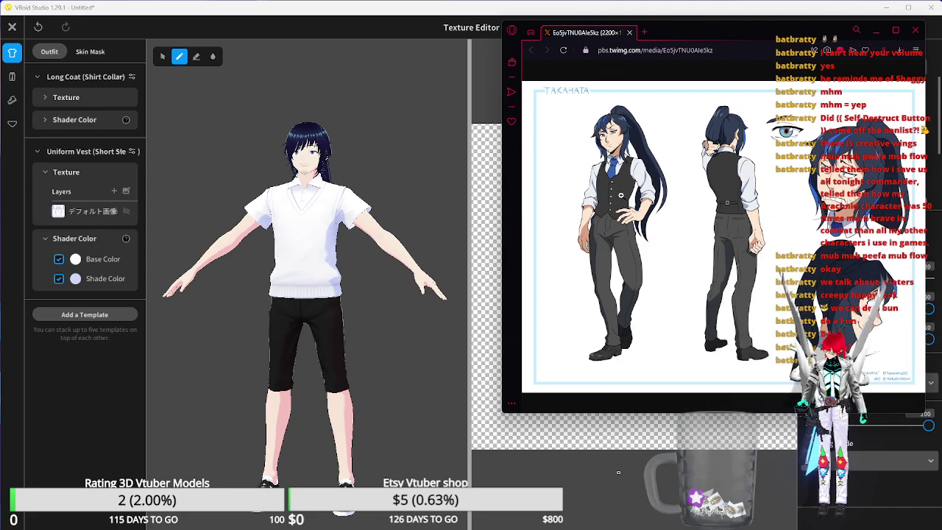
pyautogui.click(914, 30)
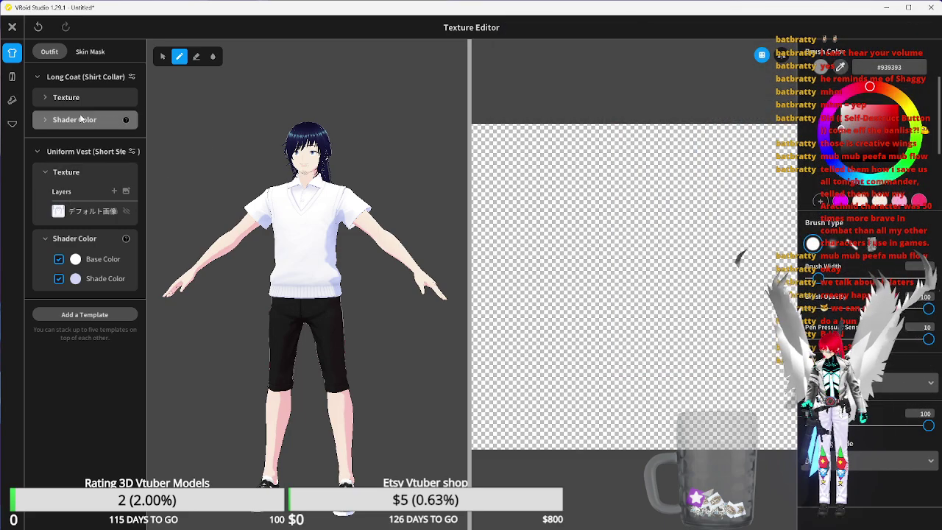
# - Undo adding the Uniform Vest (Short Sleeve) template and add the Necktie template to the shirt instead
pyautogui.click(39, 28)
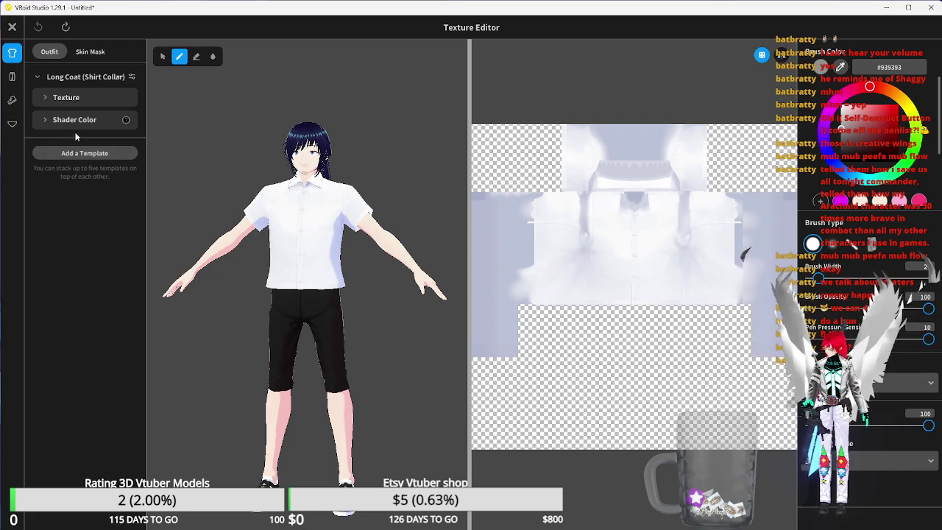
pyautogui.click(84, 153)
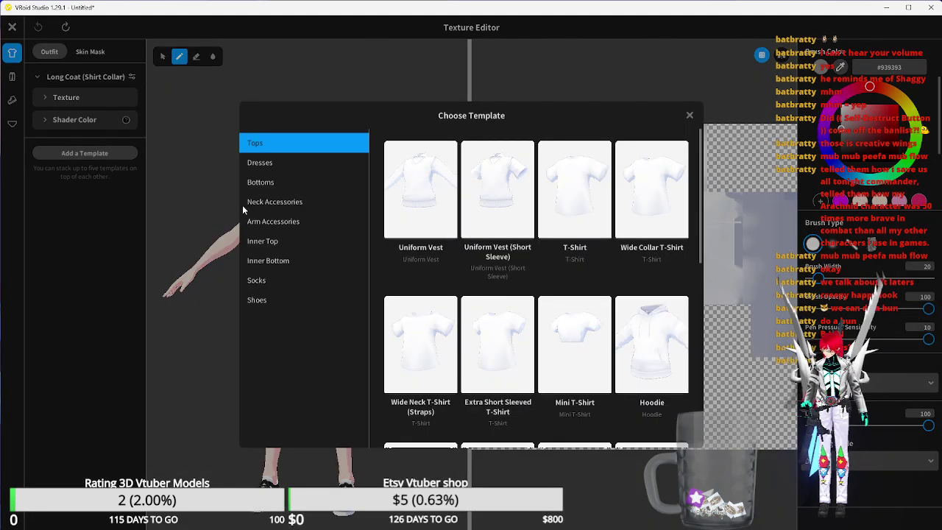
pyautogui.click(268, 204)
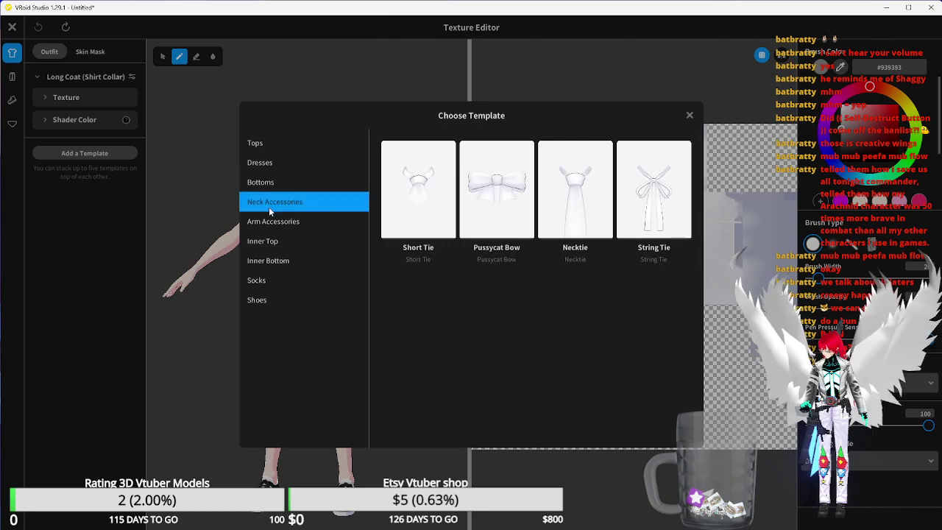
pyautogui.click(587, 210)
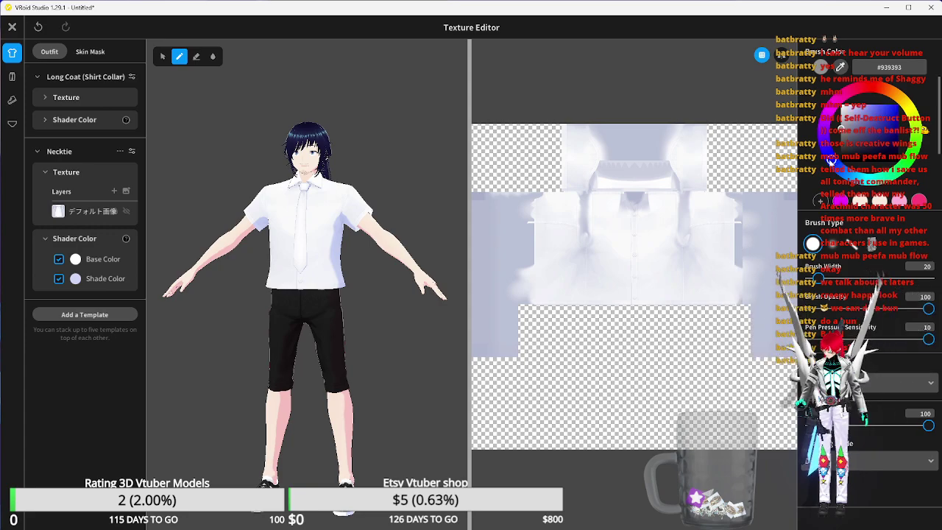
# - Set the brush color to #323571 and the necktie's shader base color to the saved navy swatch
pyautogui.click(833, 165)
pyautogui.click(917, 174)
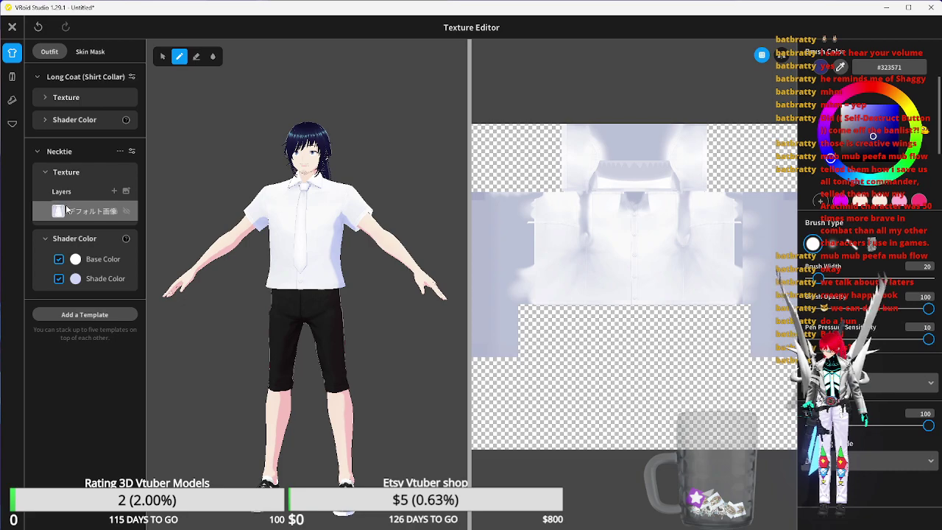
pyautogui.click(75, 259)
pyautogui.scroll(-1, 130, 307)
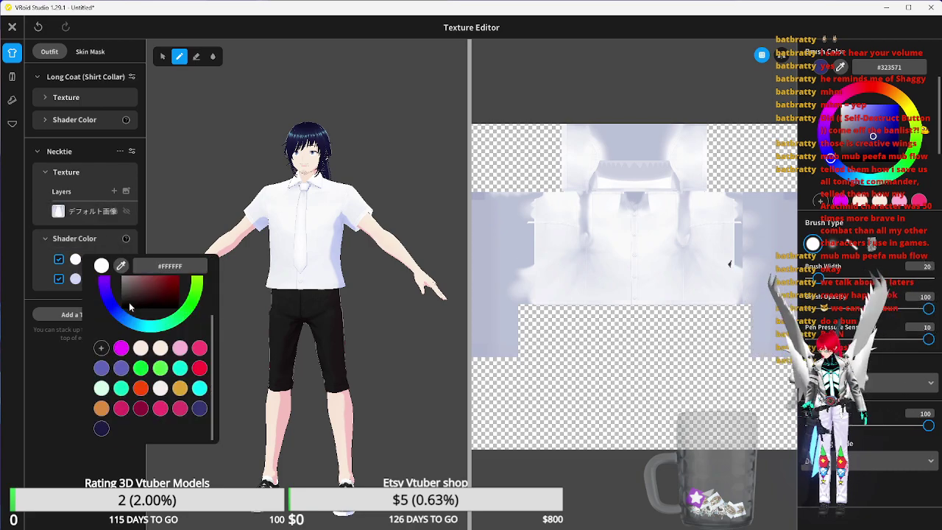
pyautogui.click(201, 408)
pyautogui.click(47, 400)
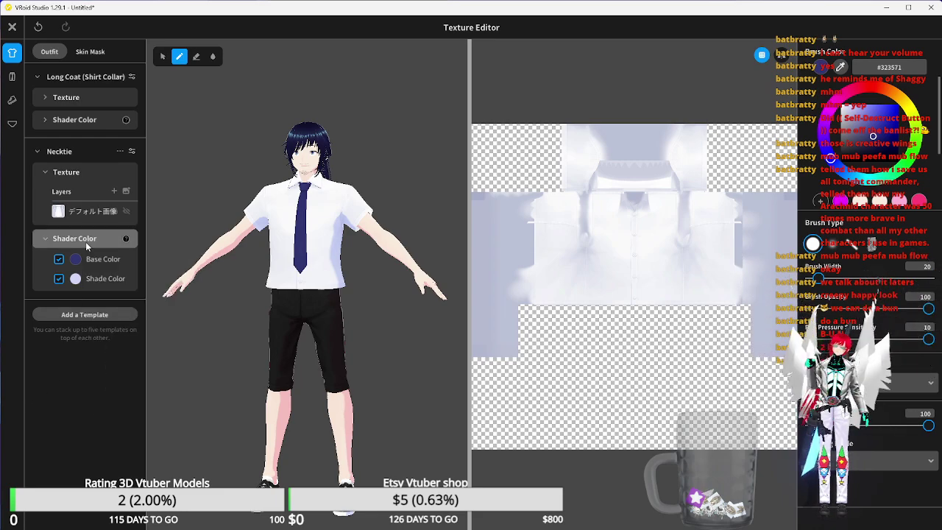
# - Save the edited top as a new item and close the Texture Editor
pyautogui.click(13, 27)
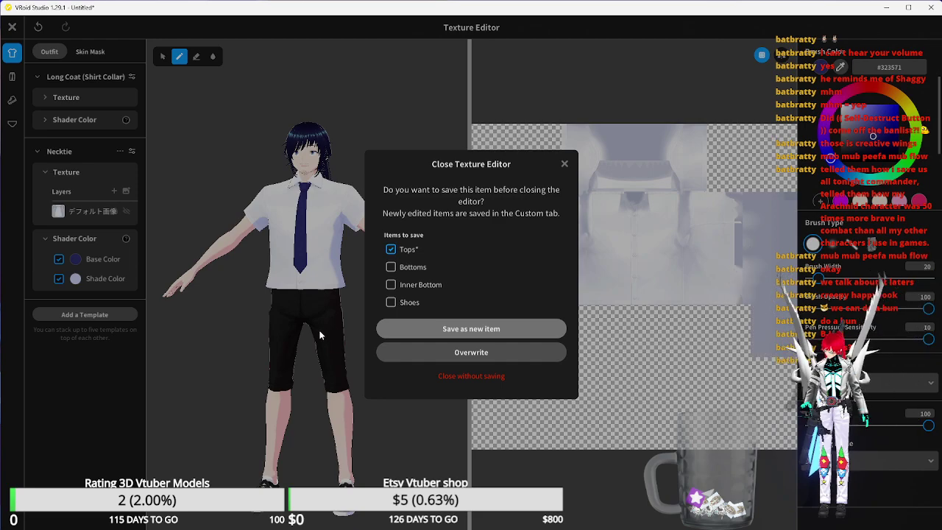
pyautogui.click(426, 327)
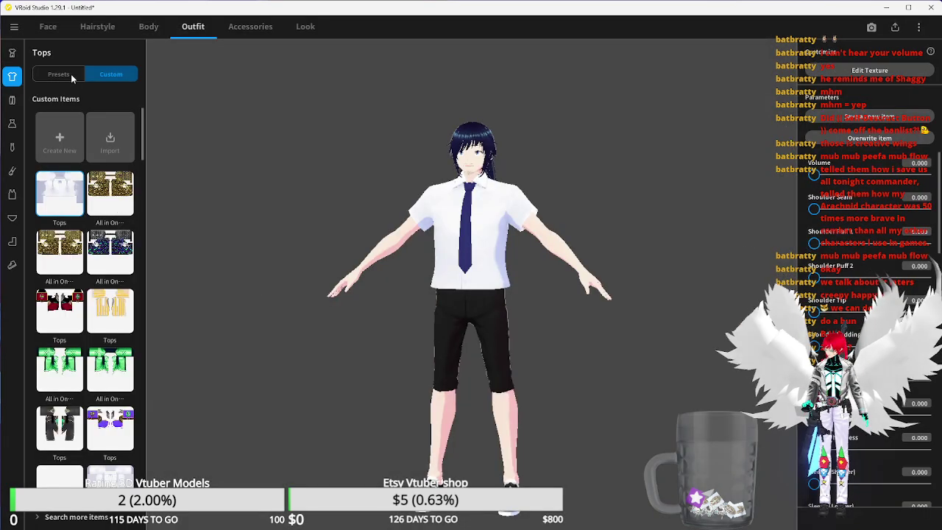
# - Examine the full range of preset tops, and open the bottoms presets
pyautogui.click(71, 73)
pyautogui.scroll(-2, 78, 255)
pyautogui.scroll(-4, 78, 255)
pyautogui.scroll(-3, 78, 251)
pyautogui.scroll(2, 78, 251)
pyautogui.scroll(-1, 78, 251)
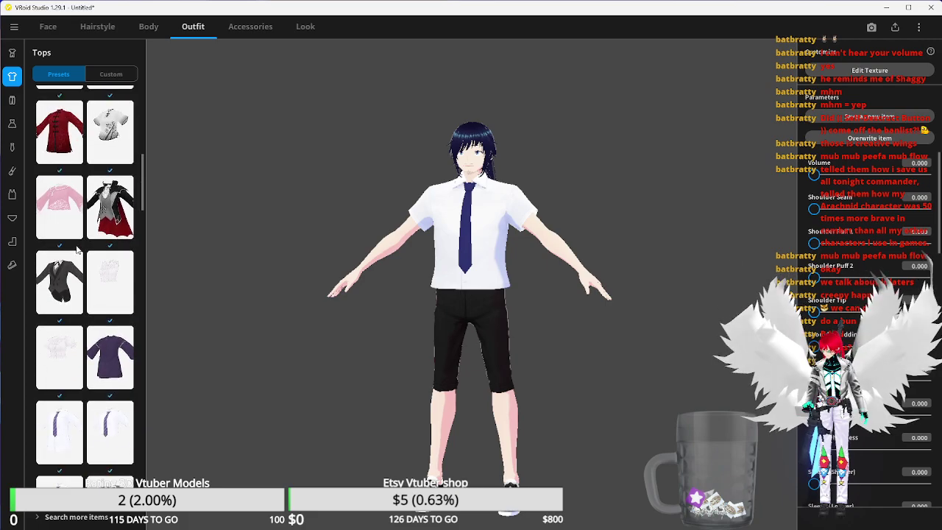
pyautogui.scroll(-1, 78, 251)
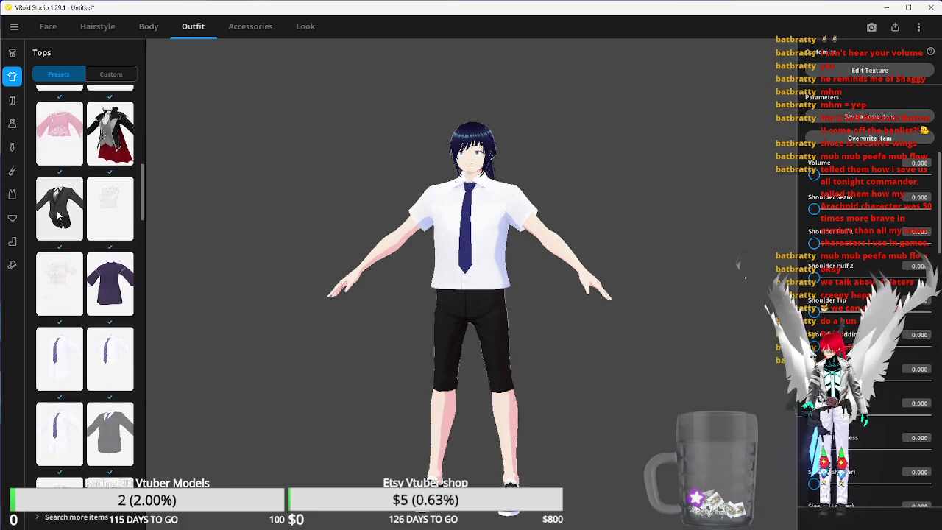
pyautogui.scroll(-5, 59, 215)
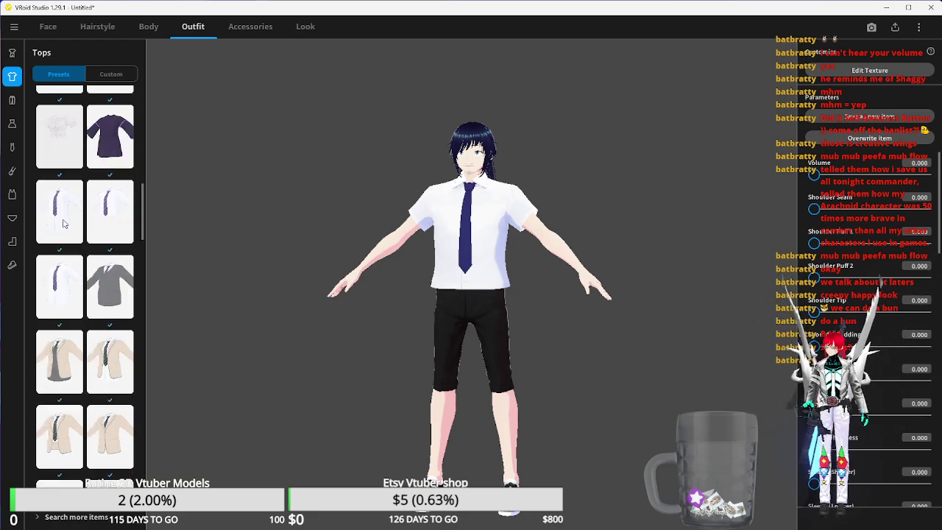
pyautogui.scroll(-6, 64, 226)
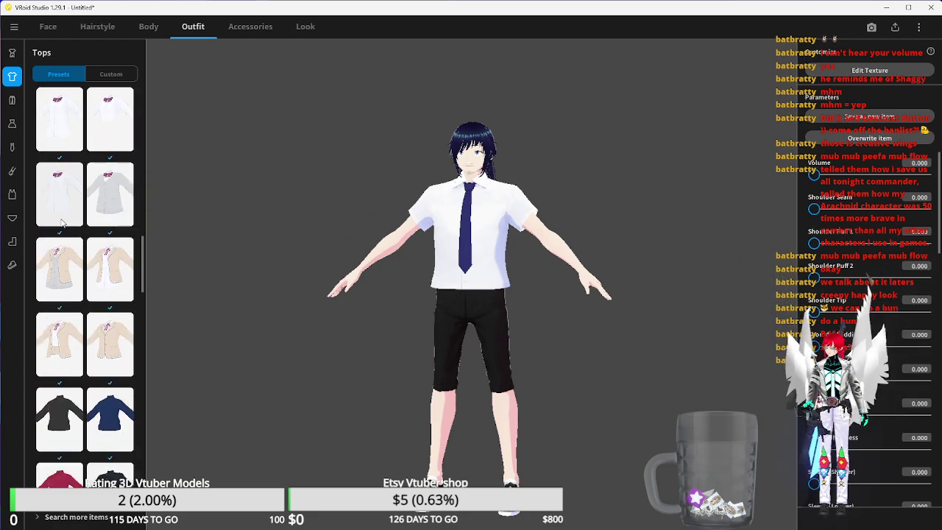
pyautogui.scroll(-8, 59, 226)
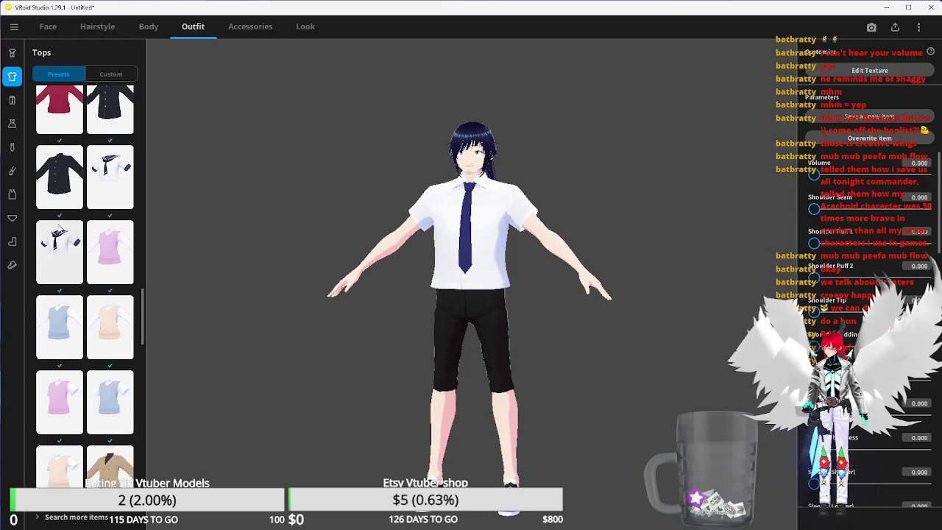
pyautogui.scroll(-6, 59, 228)
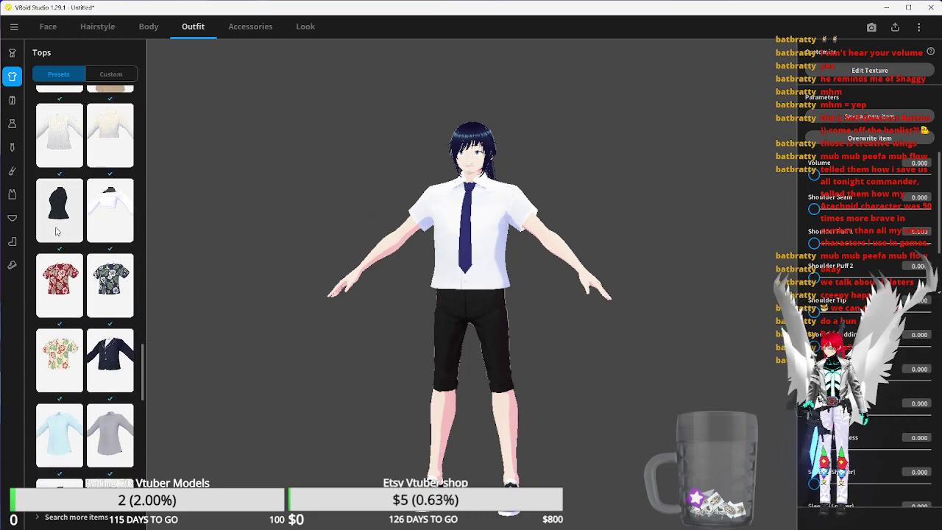
pyautogui.scroll(-5, 56, 231)
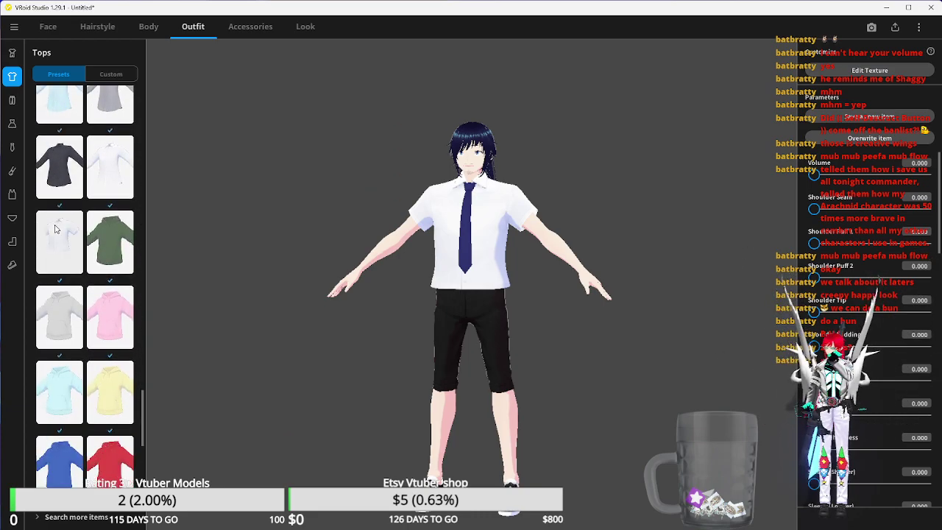
pyautogui.scroll(-3, 56, 236)
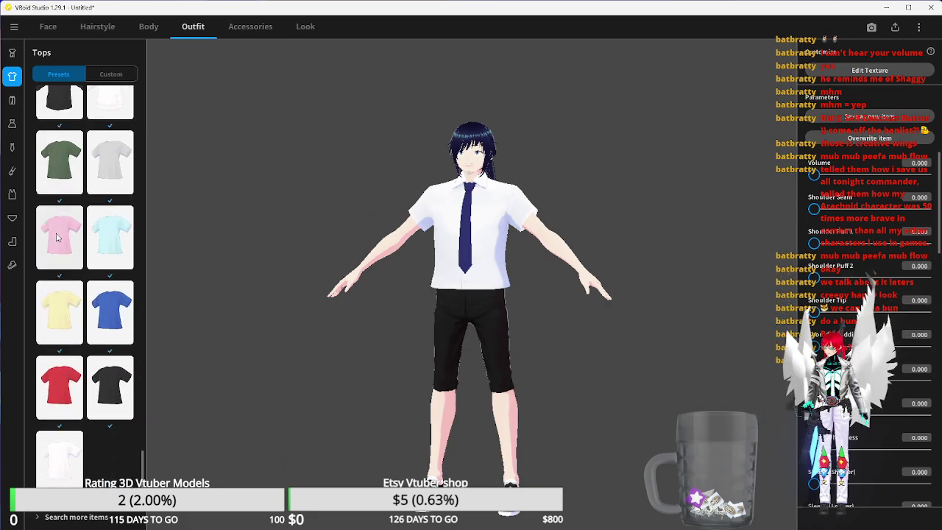
pyautogui.click(12, 100)
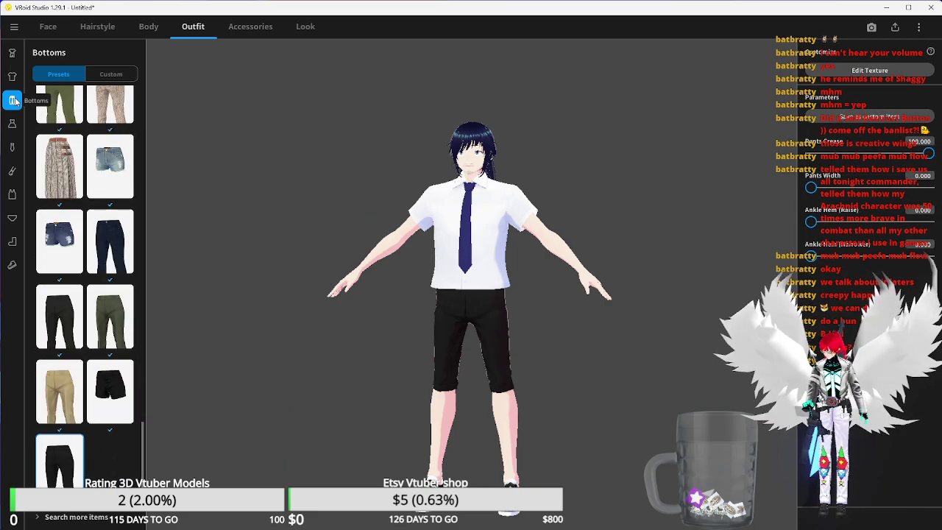